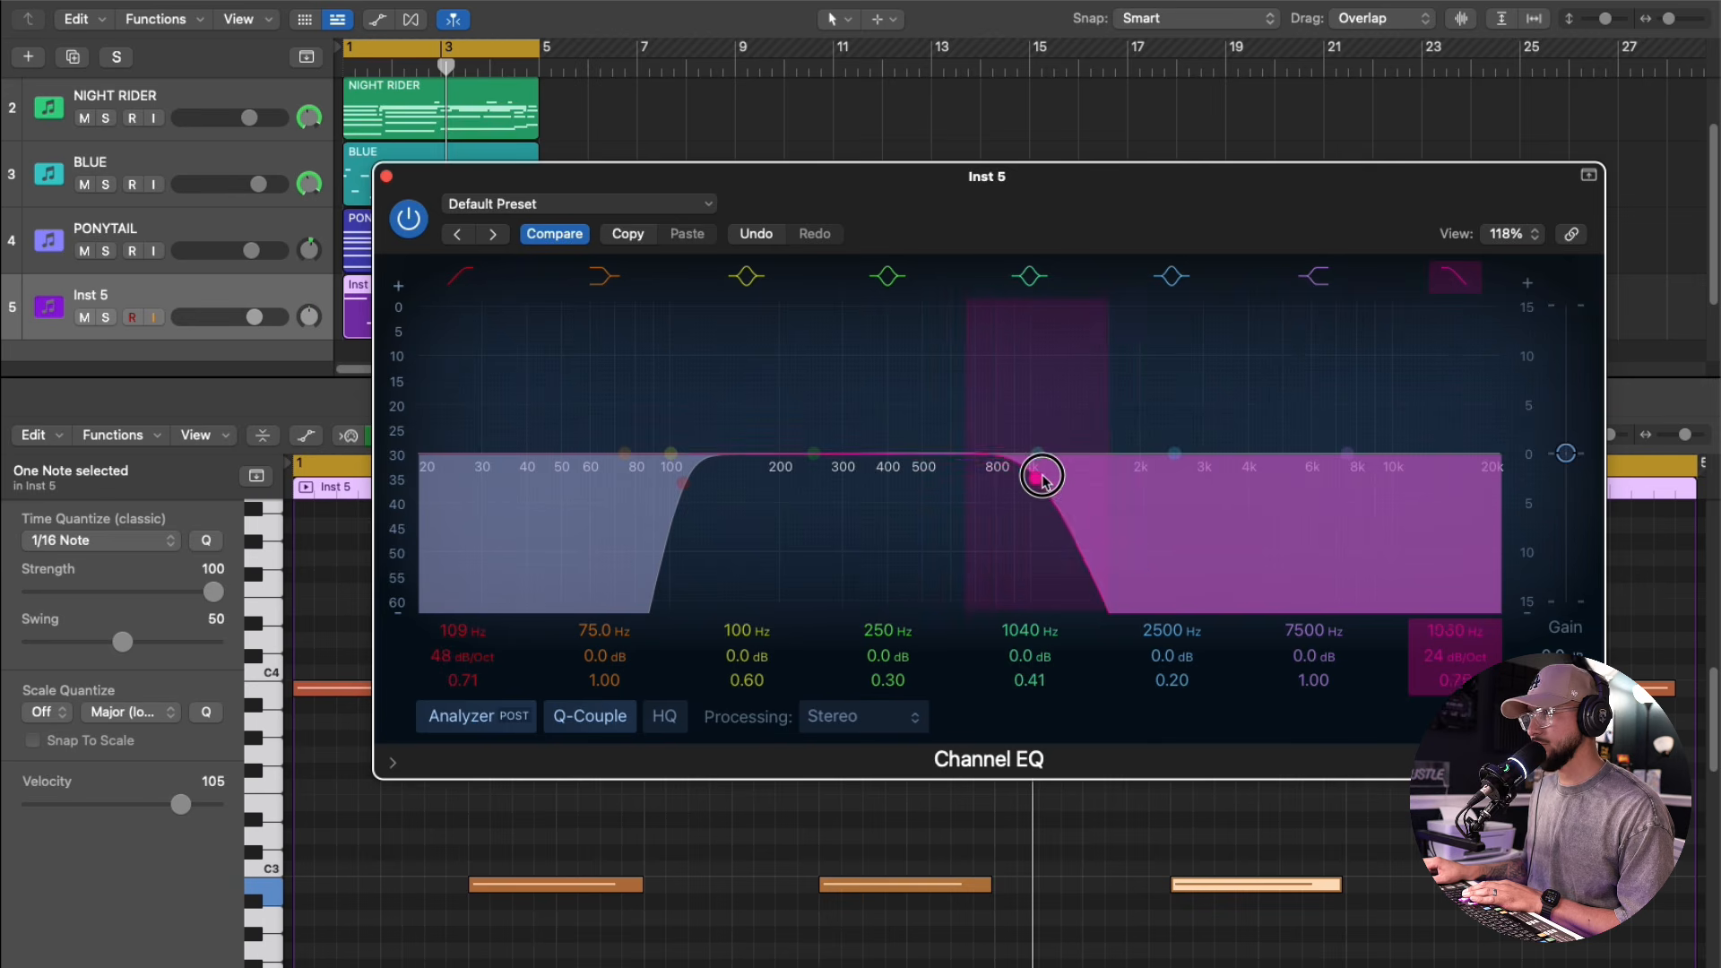
# - Raise the low cut on the Inst 5 Channel EQ to 162 Hz and fine-tune the high-cut frequency during playback
pyautogui.moveTo(681, 484); pyautogui.dragTo(746, 483)
pyautogui.press('space')
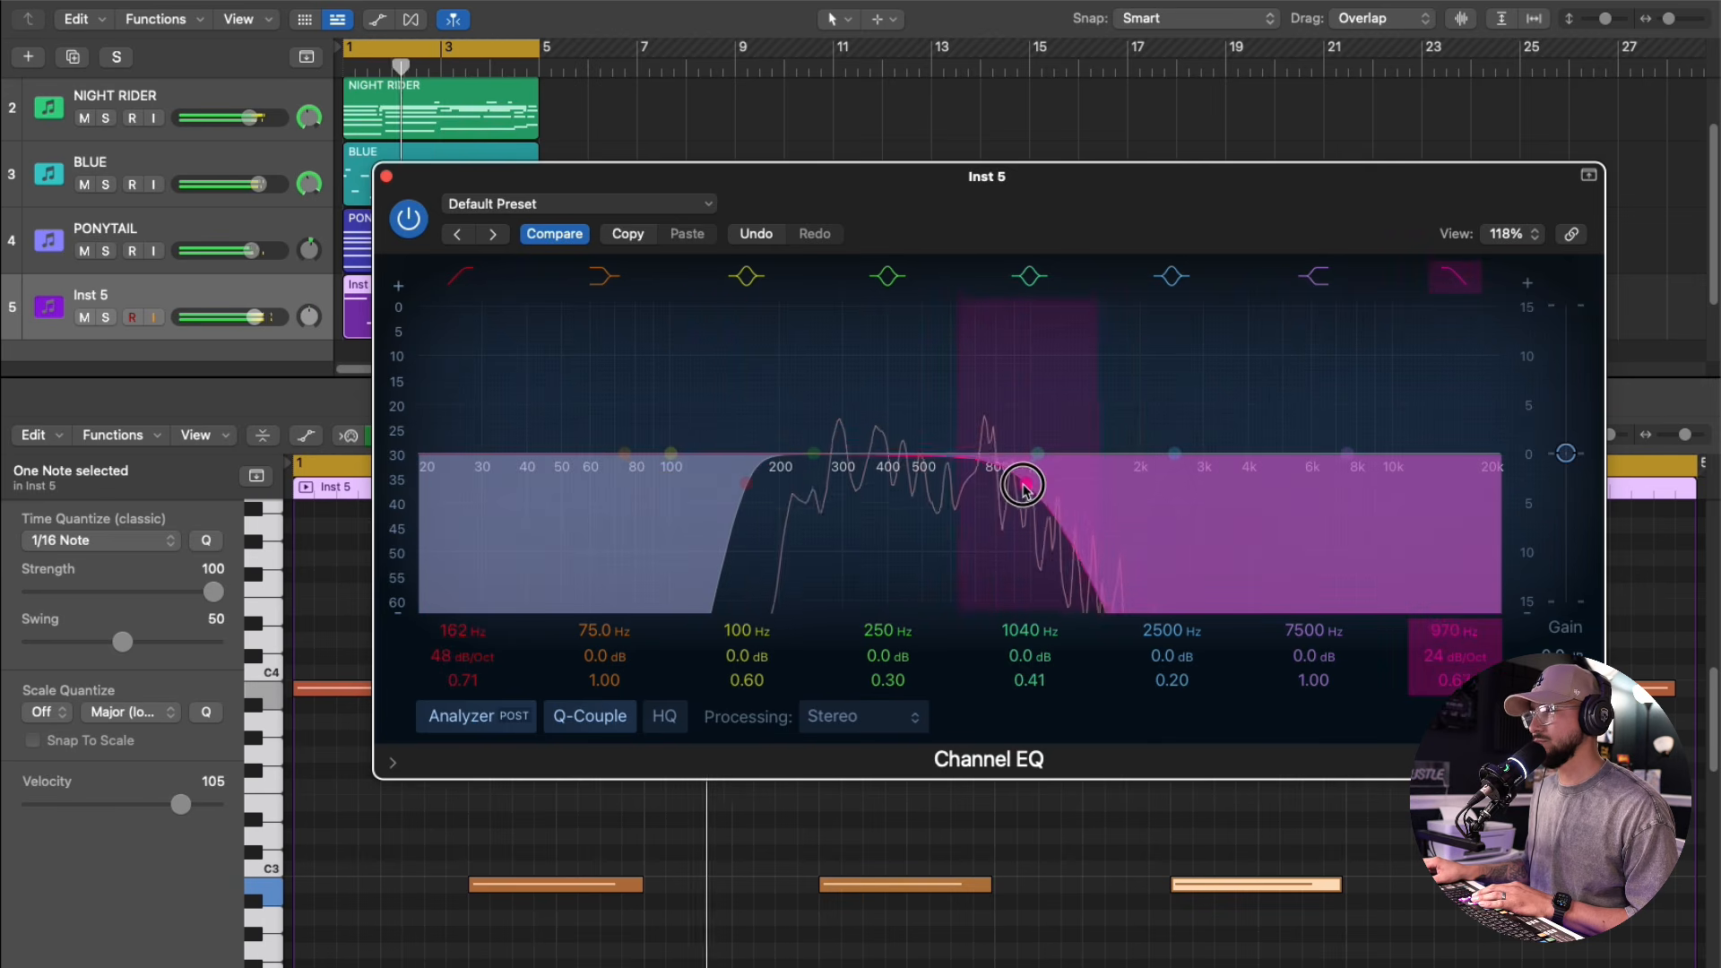
pyautogui.moveTo(1027, 482); pyautogui.dragTo(1041, 482)
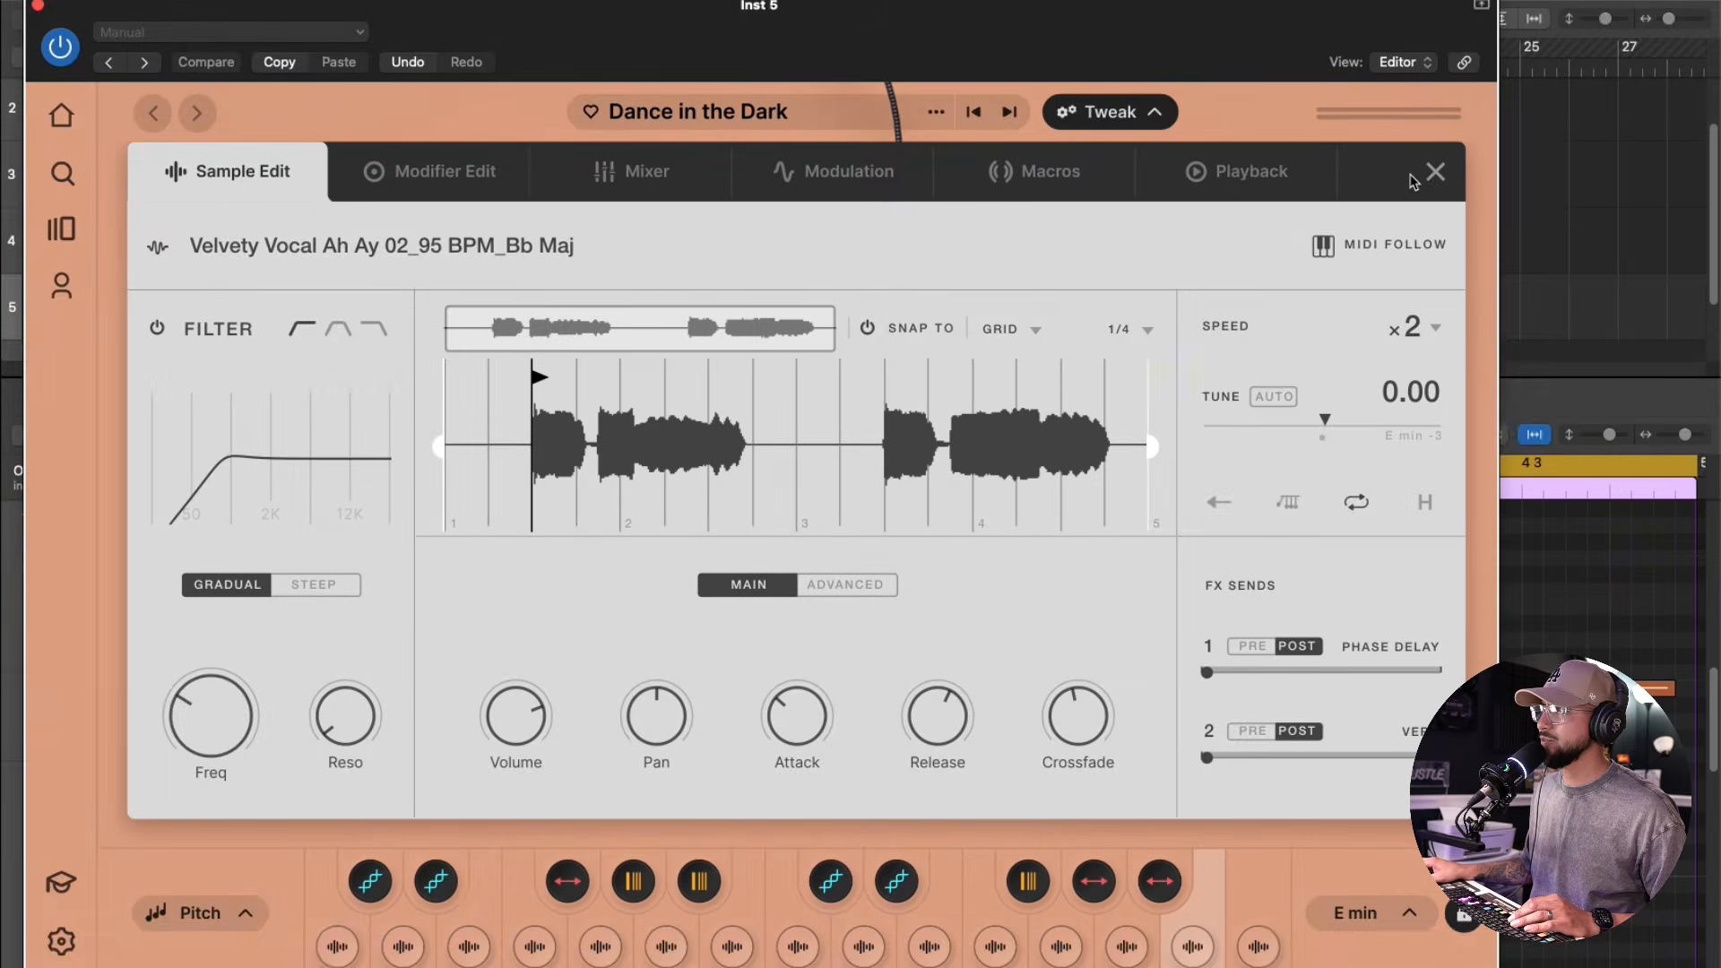
# - Close the Sample Edit view of the vocal instrument and raise its Plate Verb and Pump effects to just around the middle
pyautogui.click(1427, 175)
pyautogui.moveTo(1135, 607); pyautogui.dragTo(1198, 548)
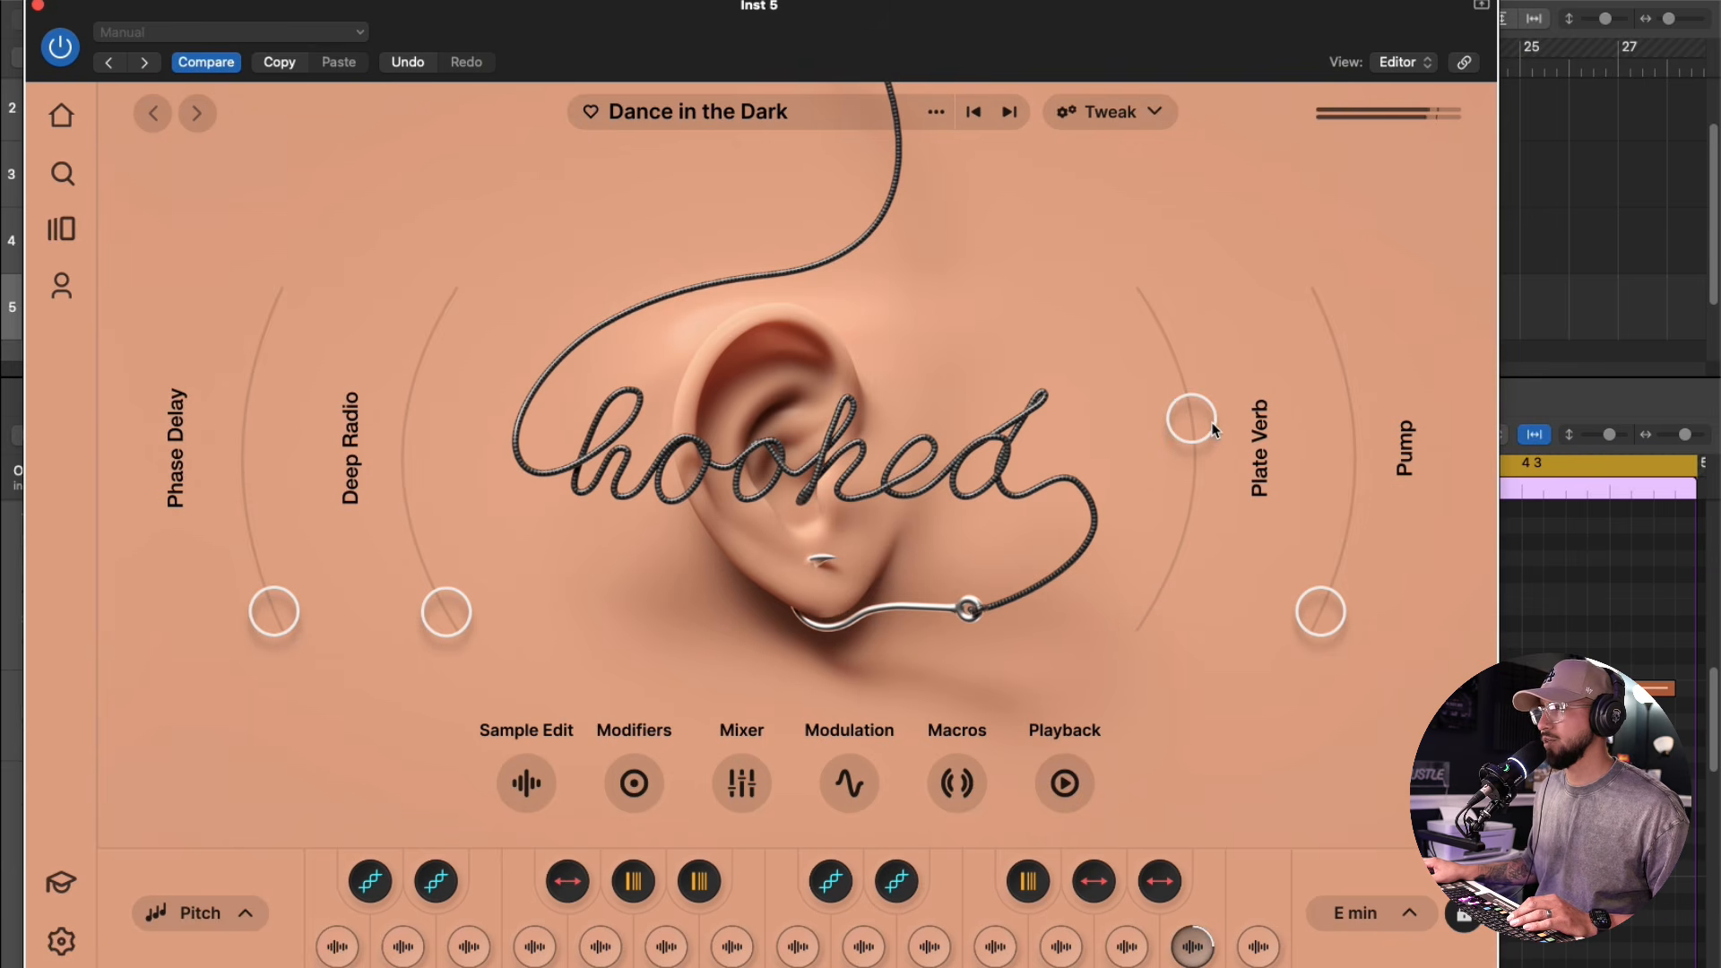
pyautogui.moveTo(1320, 612); pyautogui.dragTo(1331, 467)
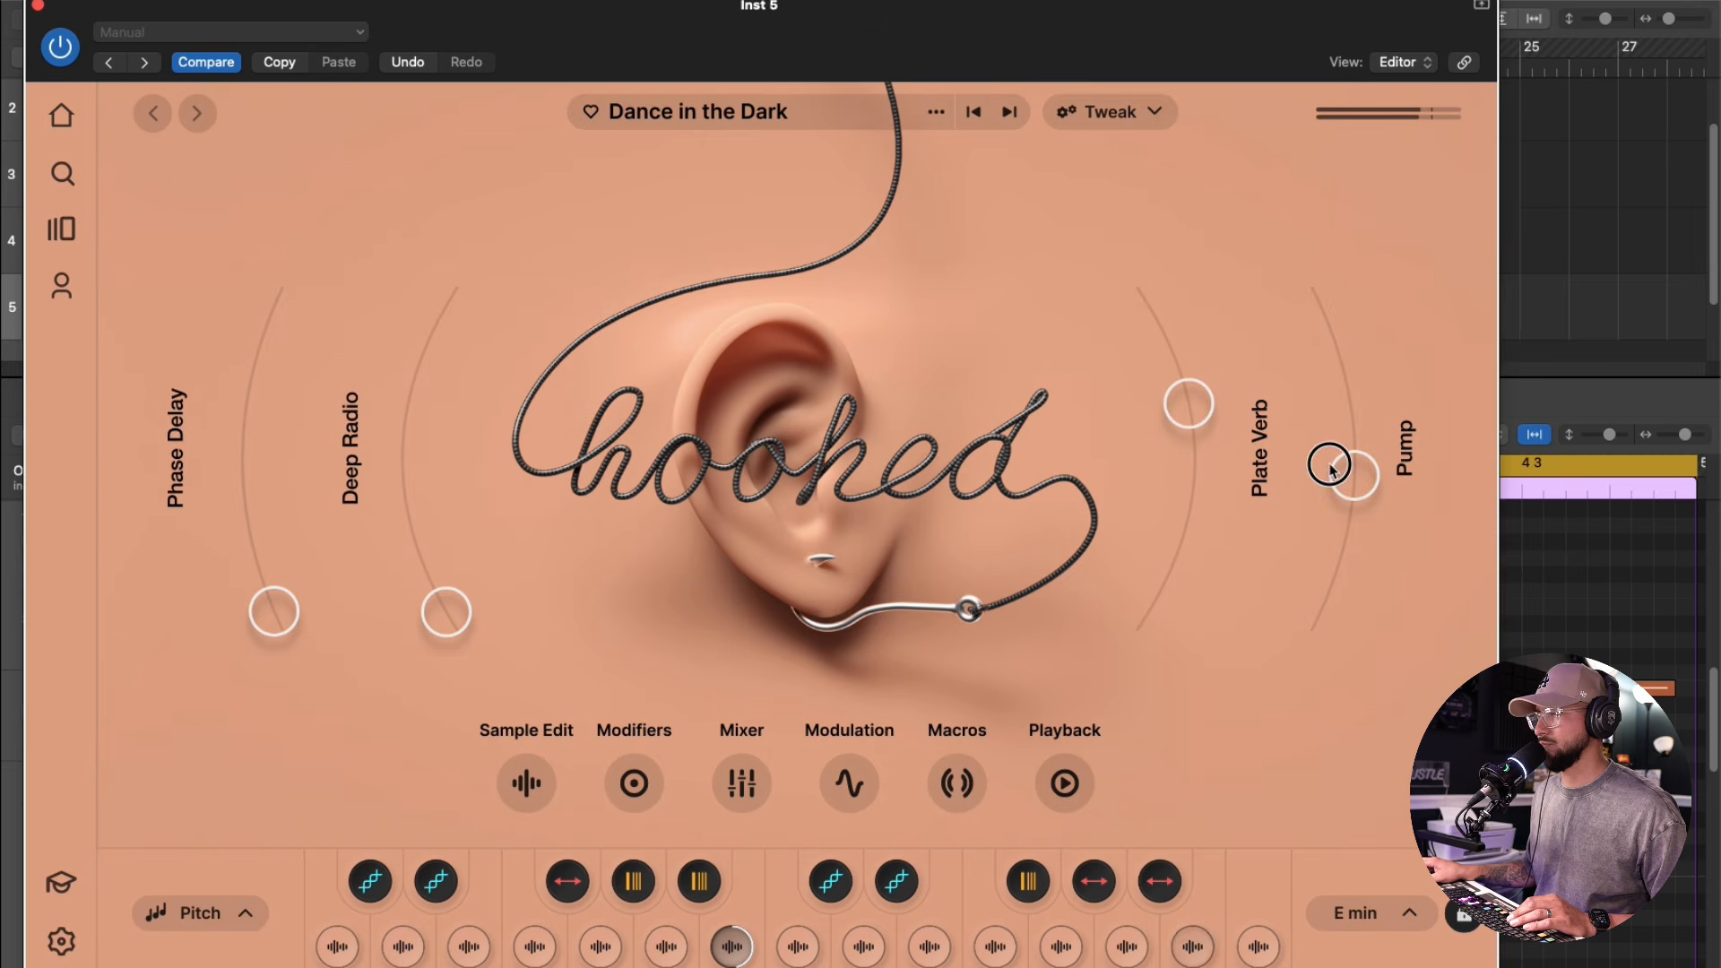
pyautogui.moveTo(509, 62); pyautogui.dragTo(596, 54)
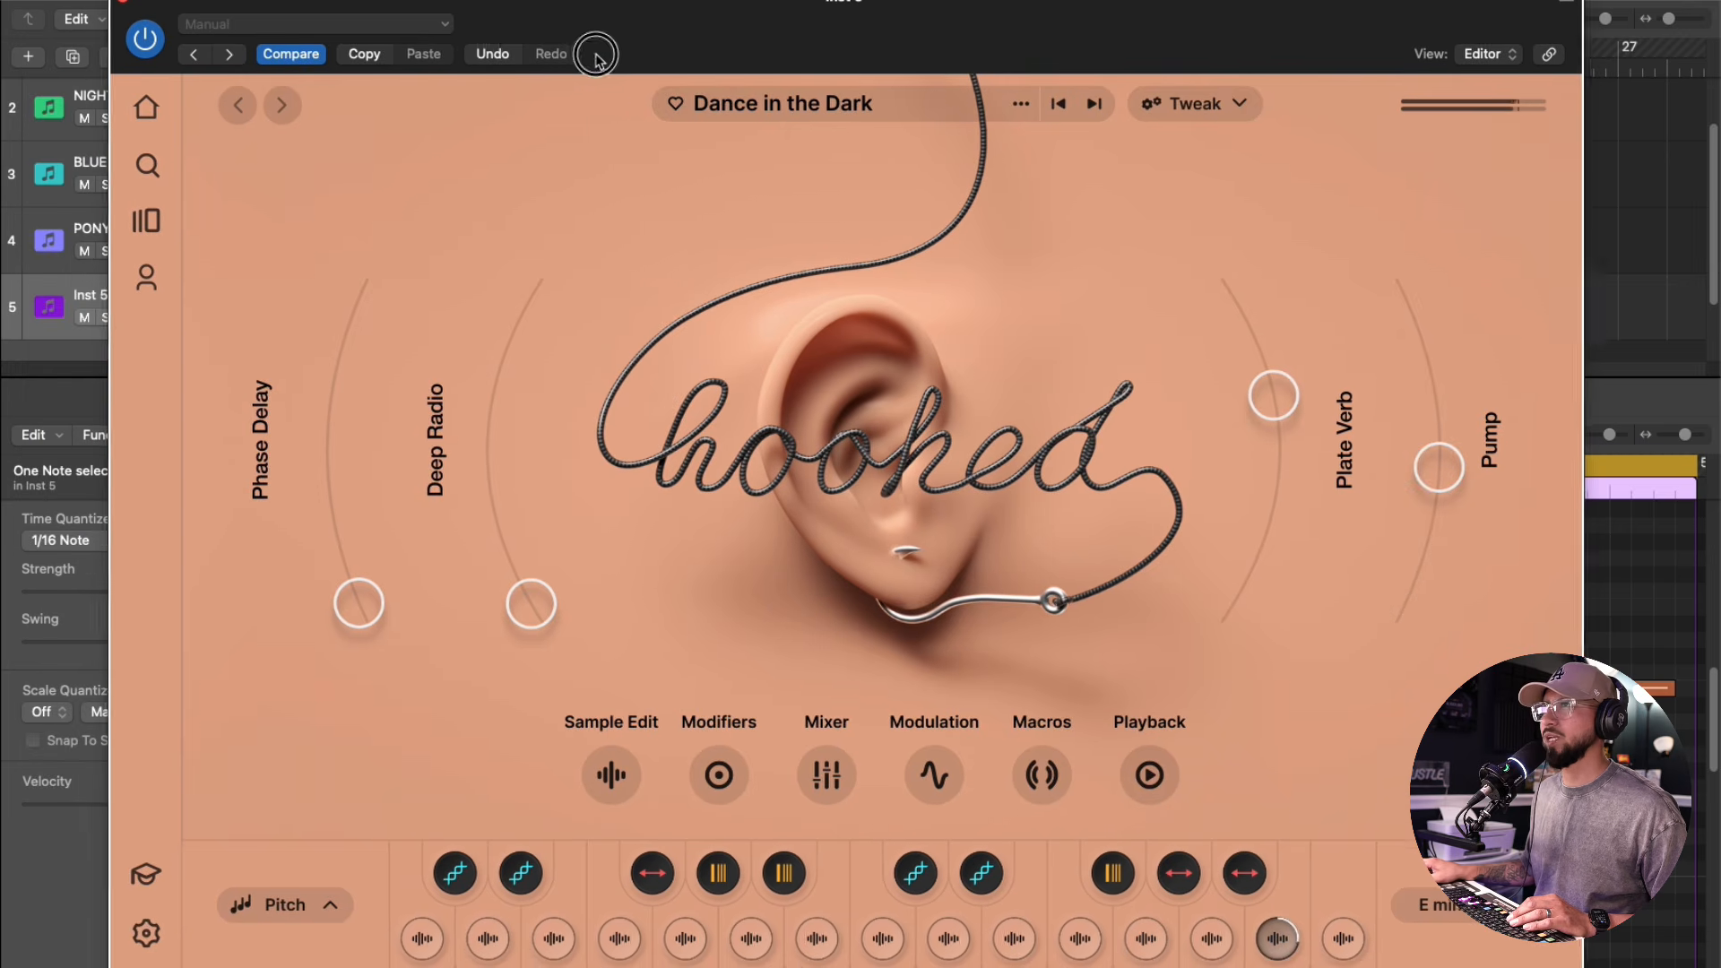
# - With Inst 5 soloed, nudge Pump up, set Deep Radio to about three quarters and Phase Delay to about half, ending with all tracks audible
pyautogui.click(105, 319)
pyautogui.moveTo(1409, 475); pyautogui.dragTo(1427, 435)
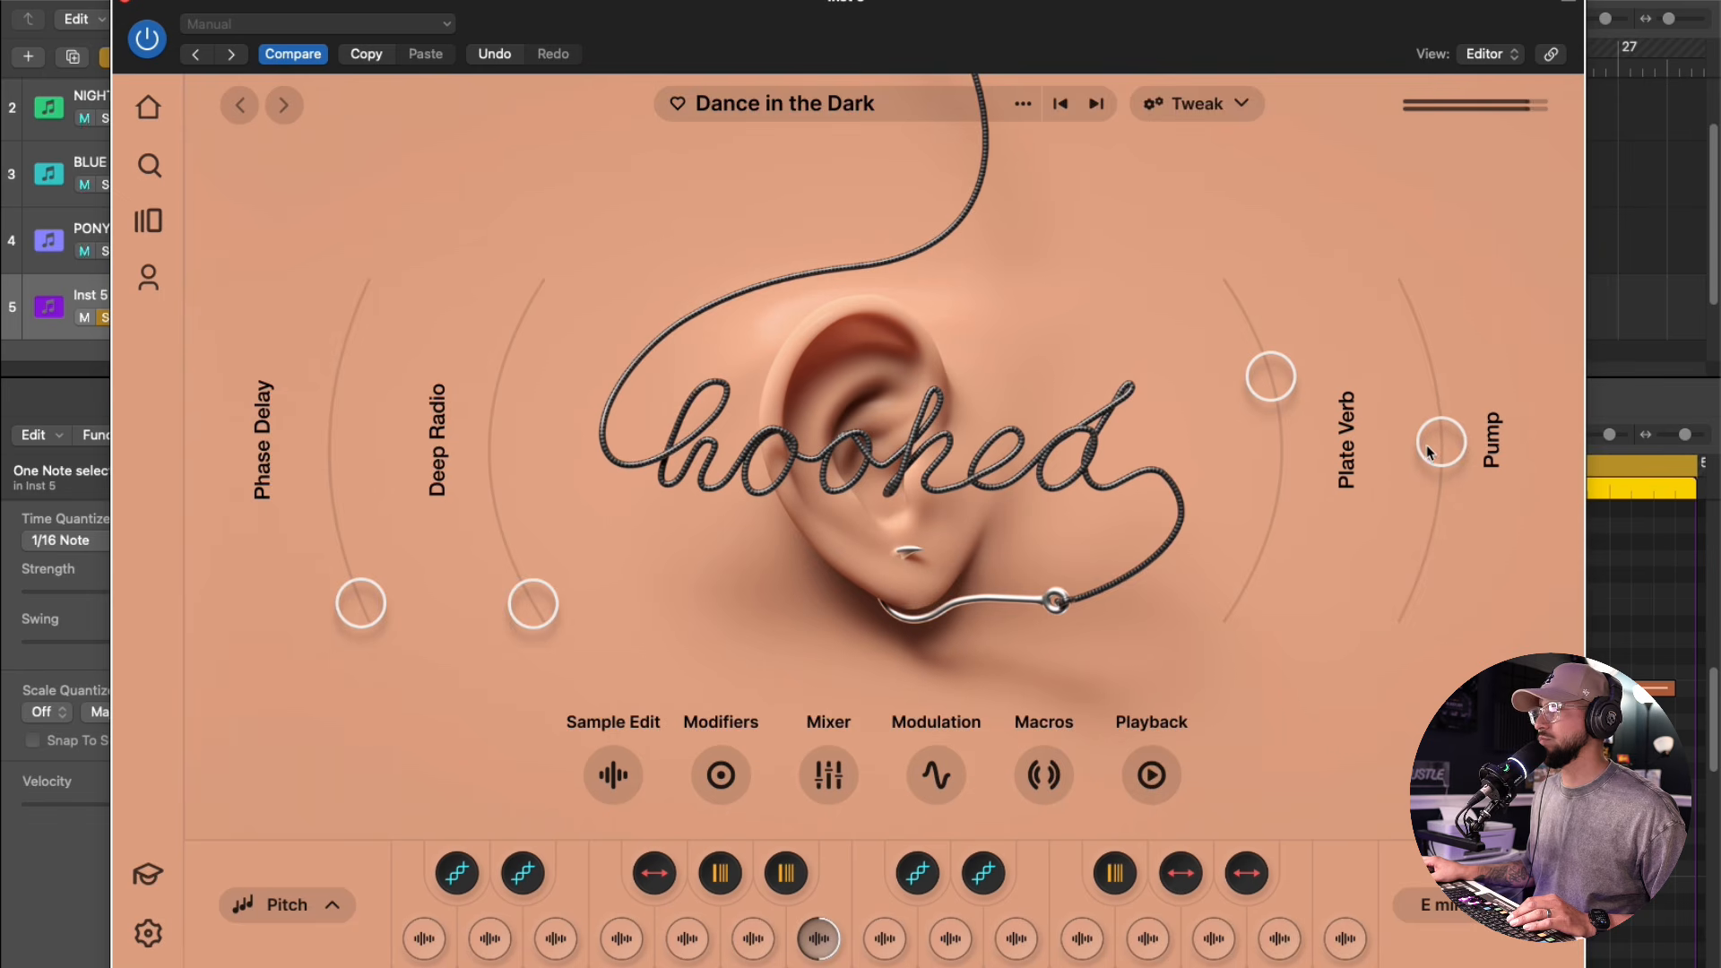
pyautogui.moveTo(532, 604); pyautogui.dragTo(527, 428)
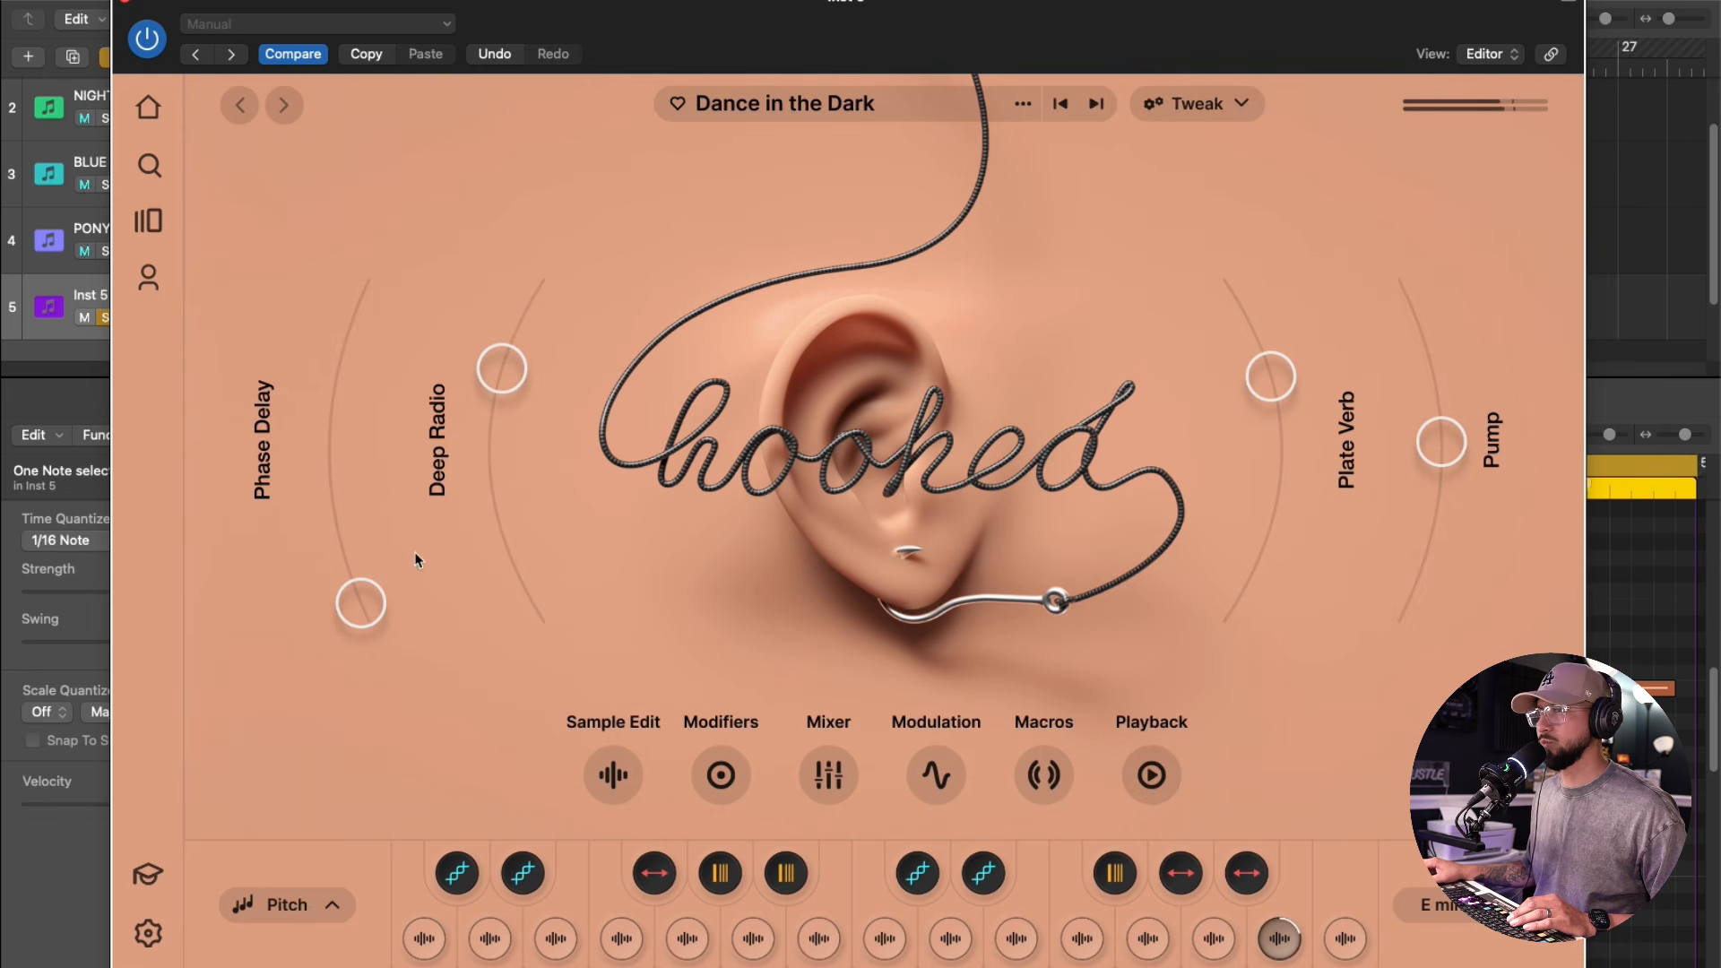
pyautogui.moveTo(360, 603); pyautogui.dragTo(343, 478)
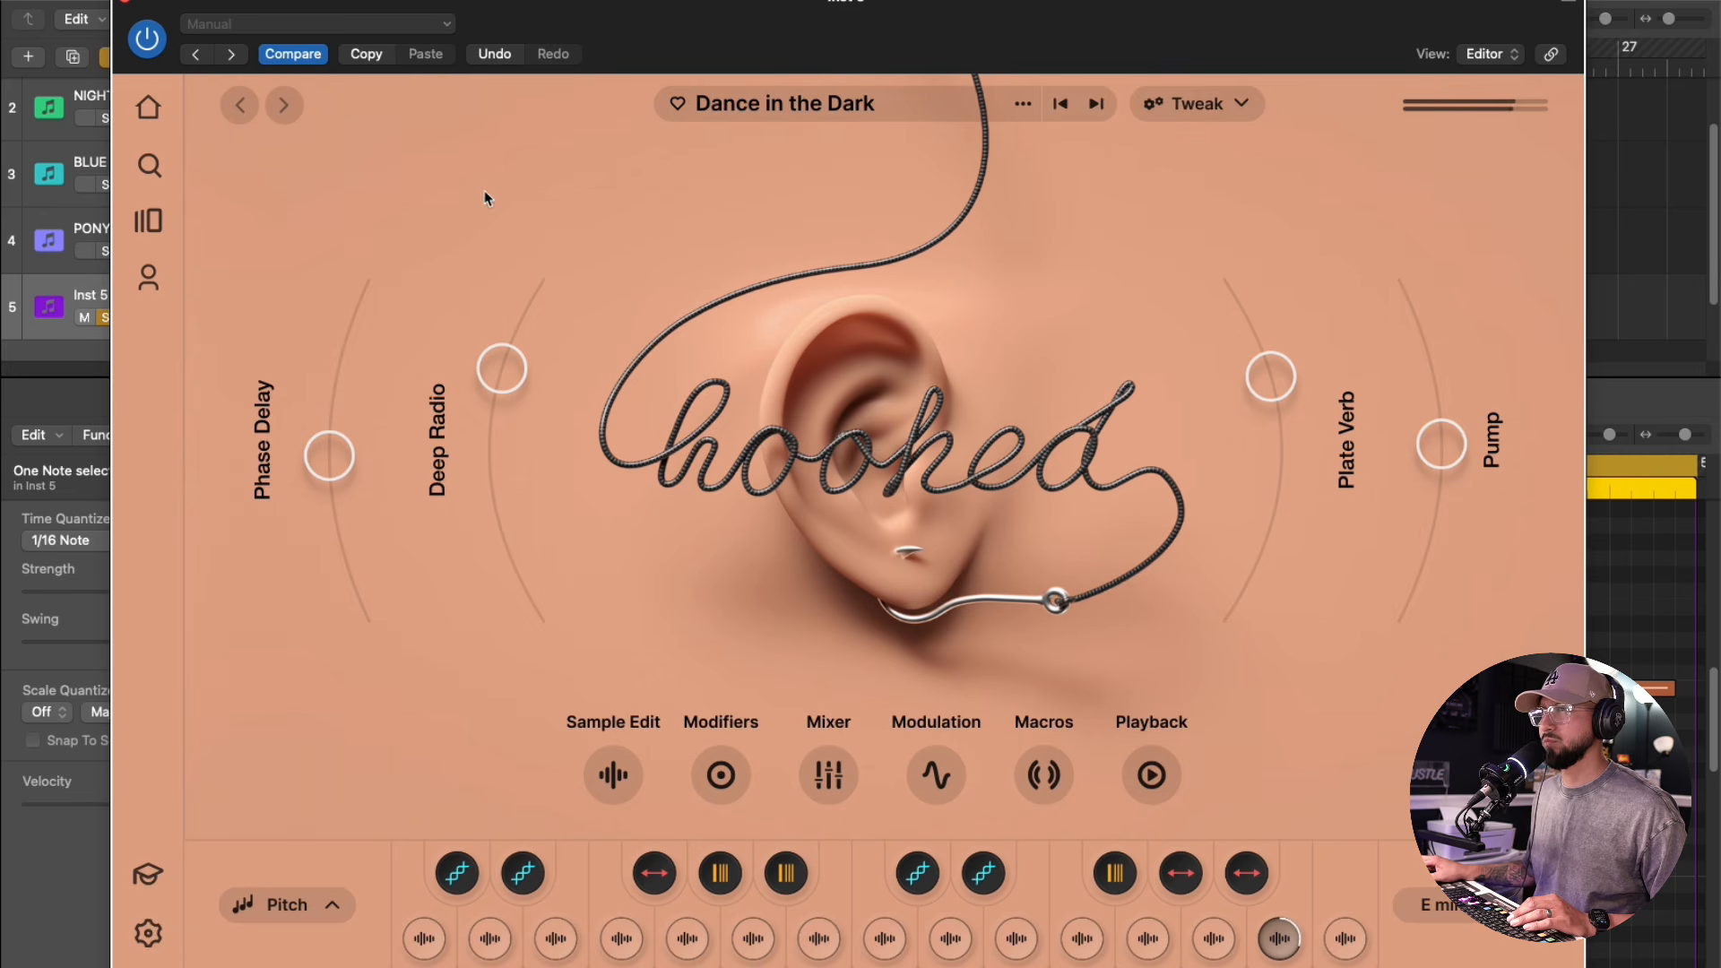
pyautogui.click(126, 3)
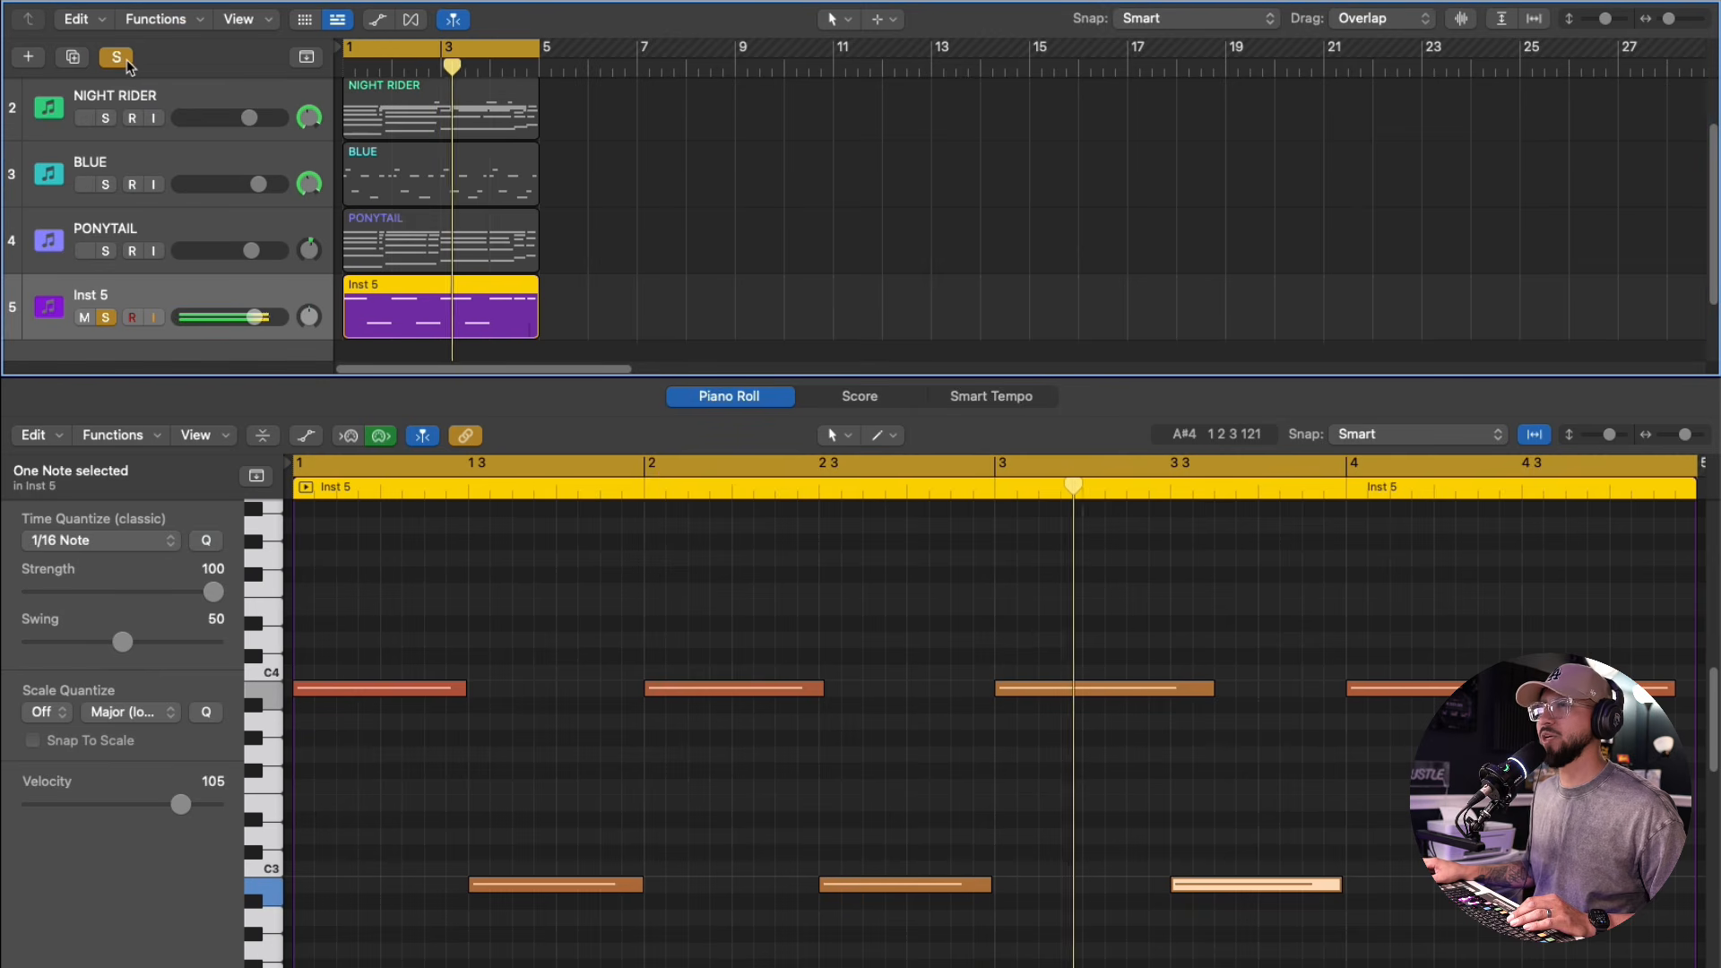
pyautogui.click(119, 59)
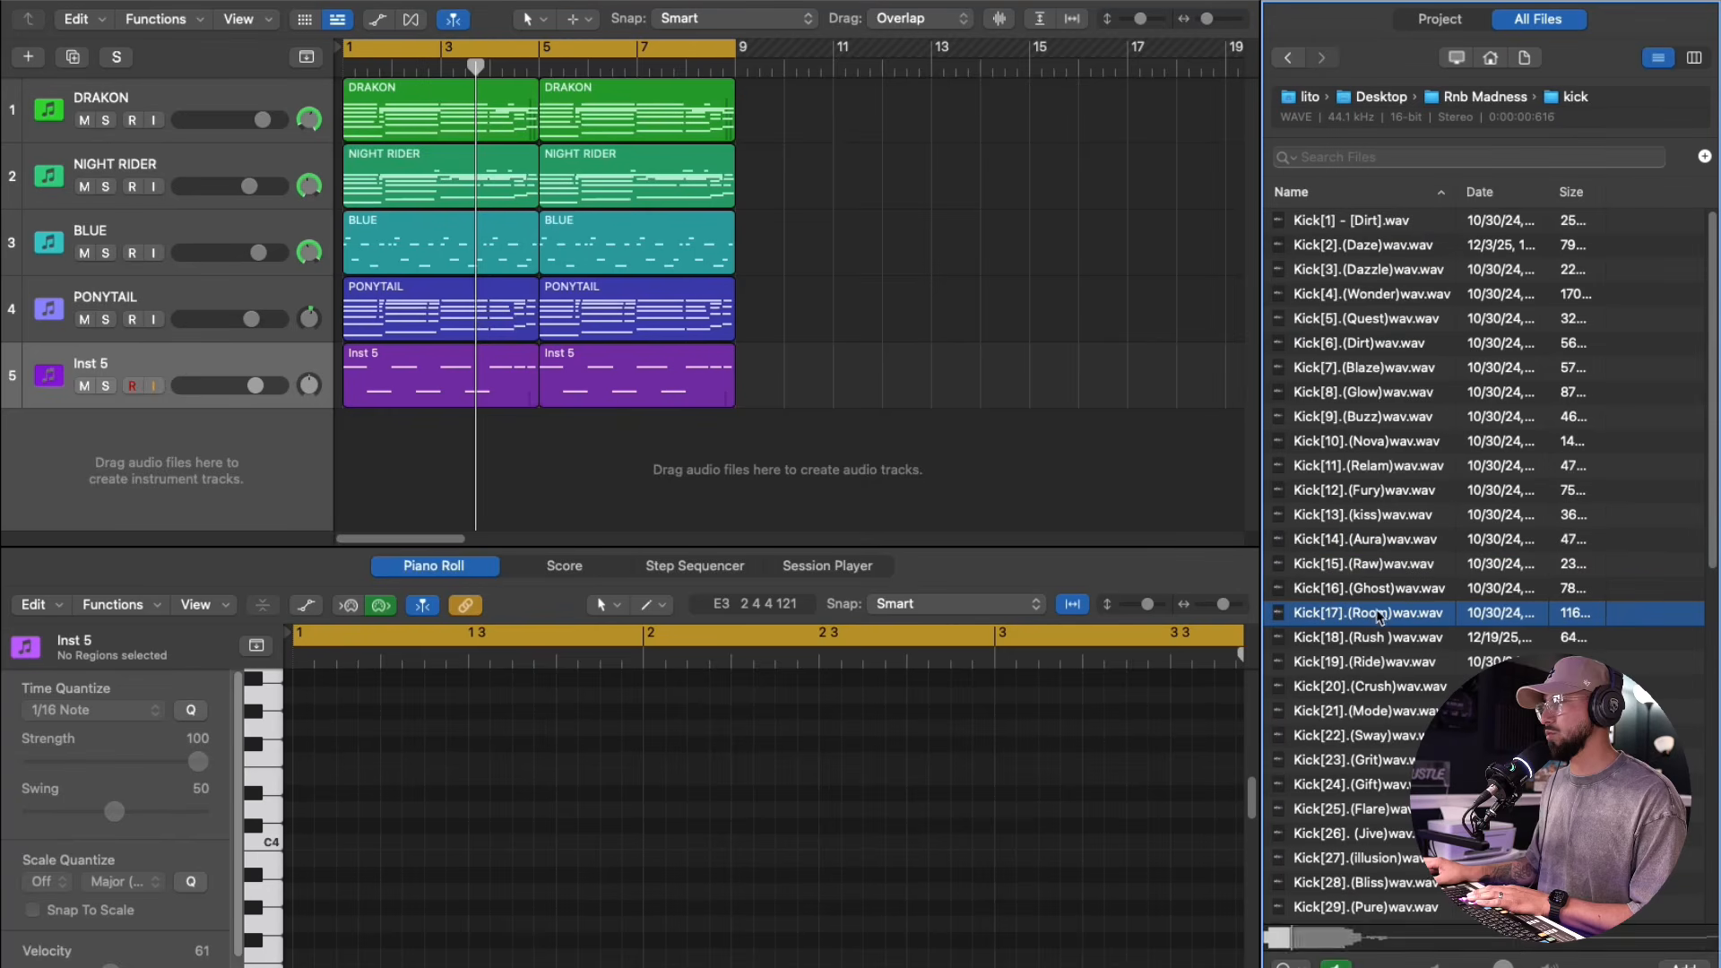
# - Load Kick[17].(Room)wav onto a new sampler track and show it in an enlarged Step Sequencer
pyautogui.moveTo(1367, 612); pyautogui.dragTo(190, 409)
pyautogui.press('super+w')
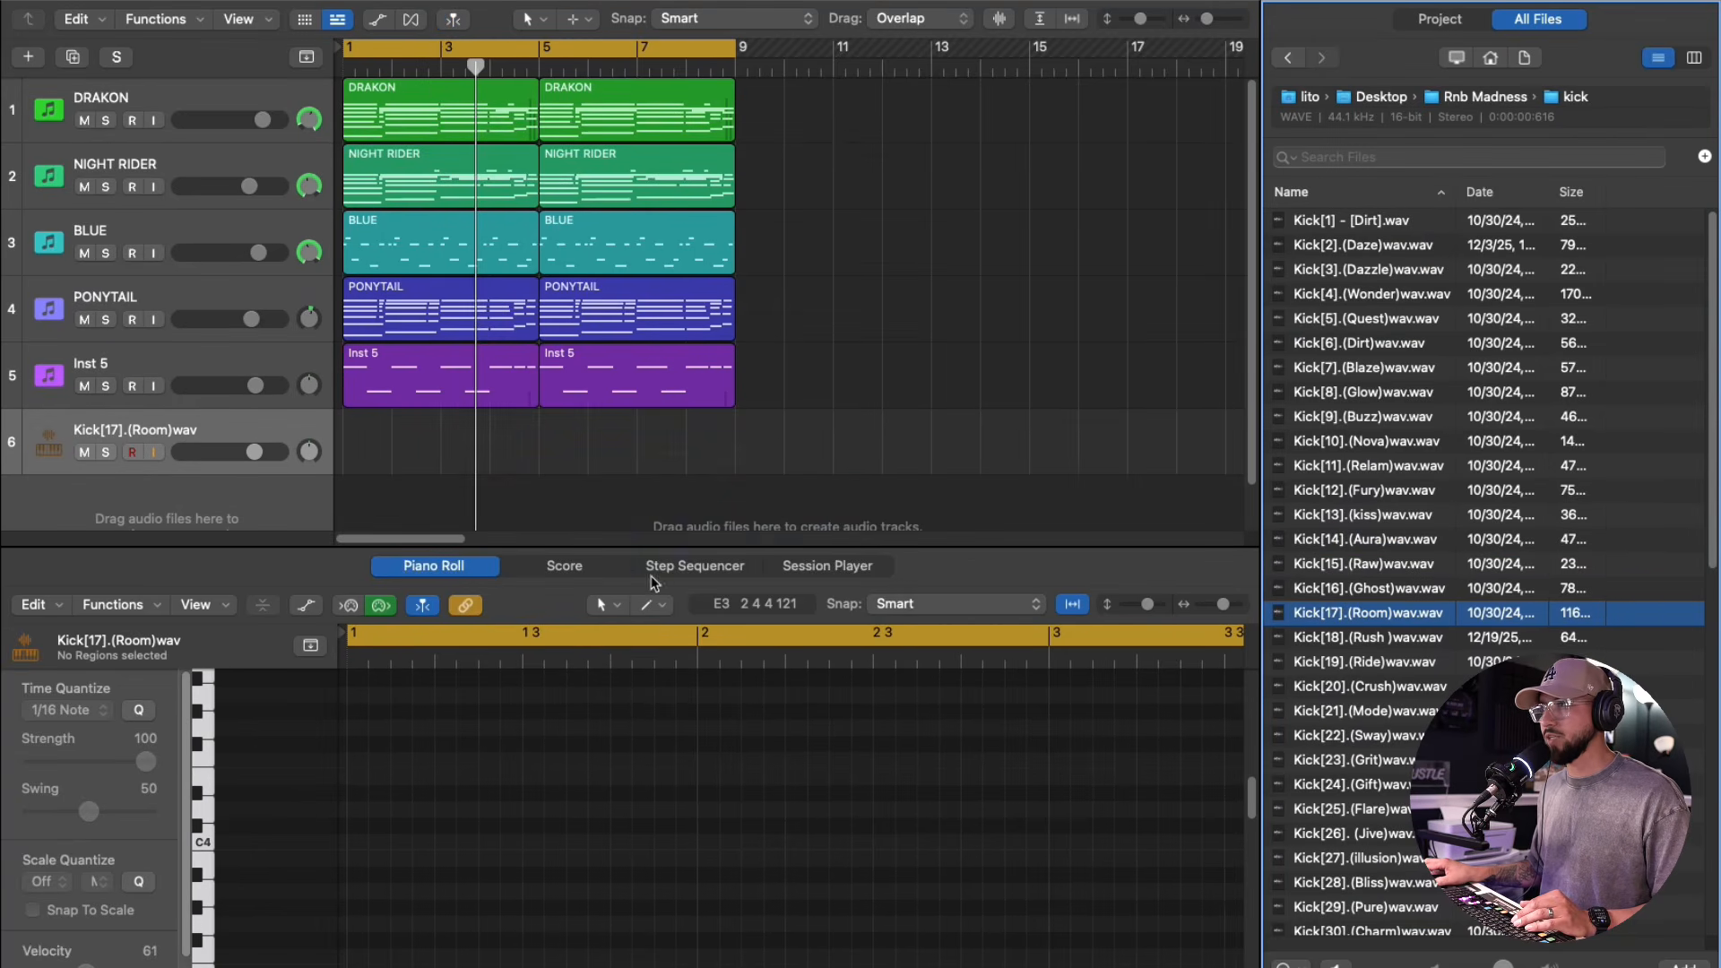
pyautogui.click(672, 567)
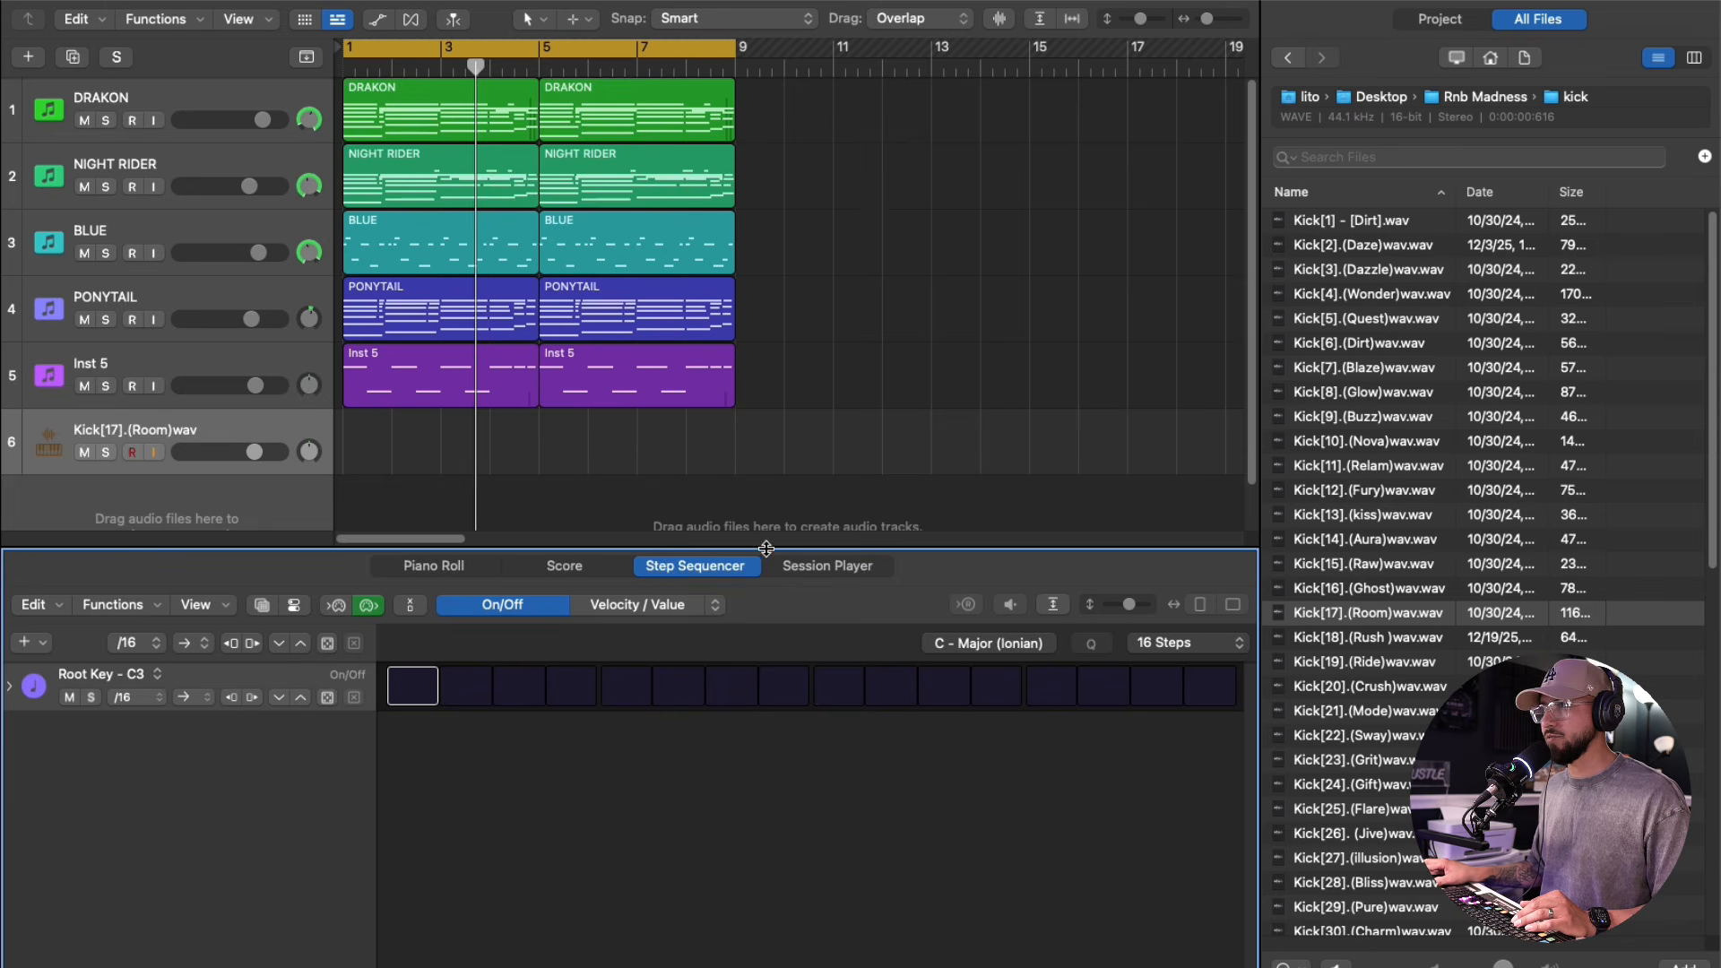
pyautogui.moveTo(766, 548); pyautogui.dragTo(766, 375)
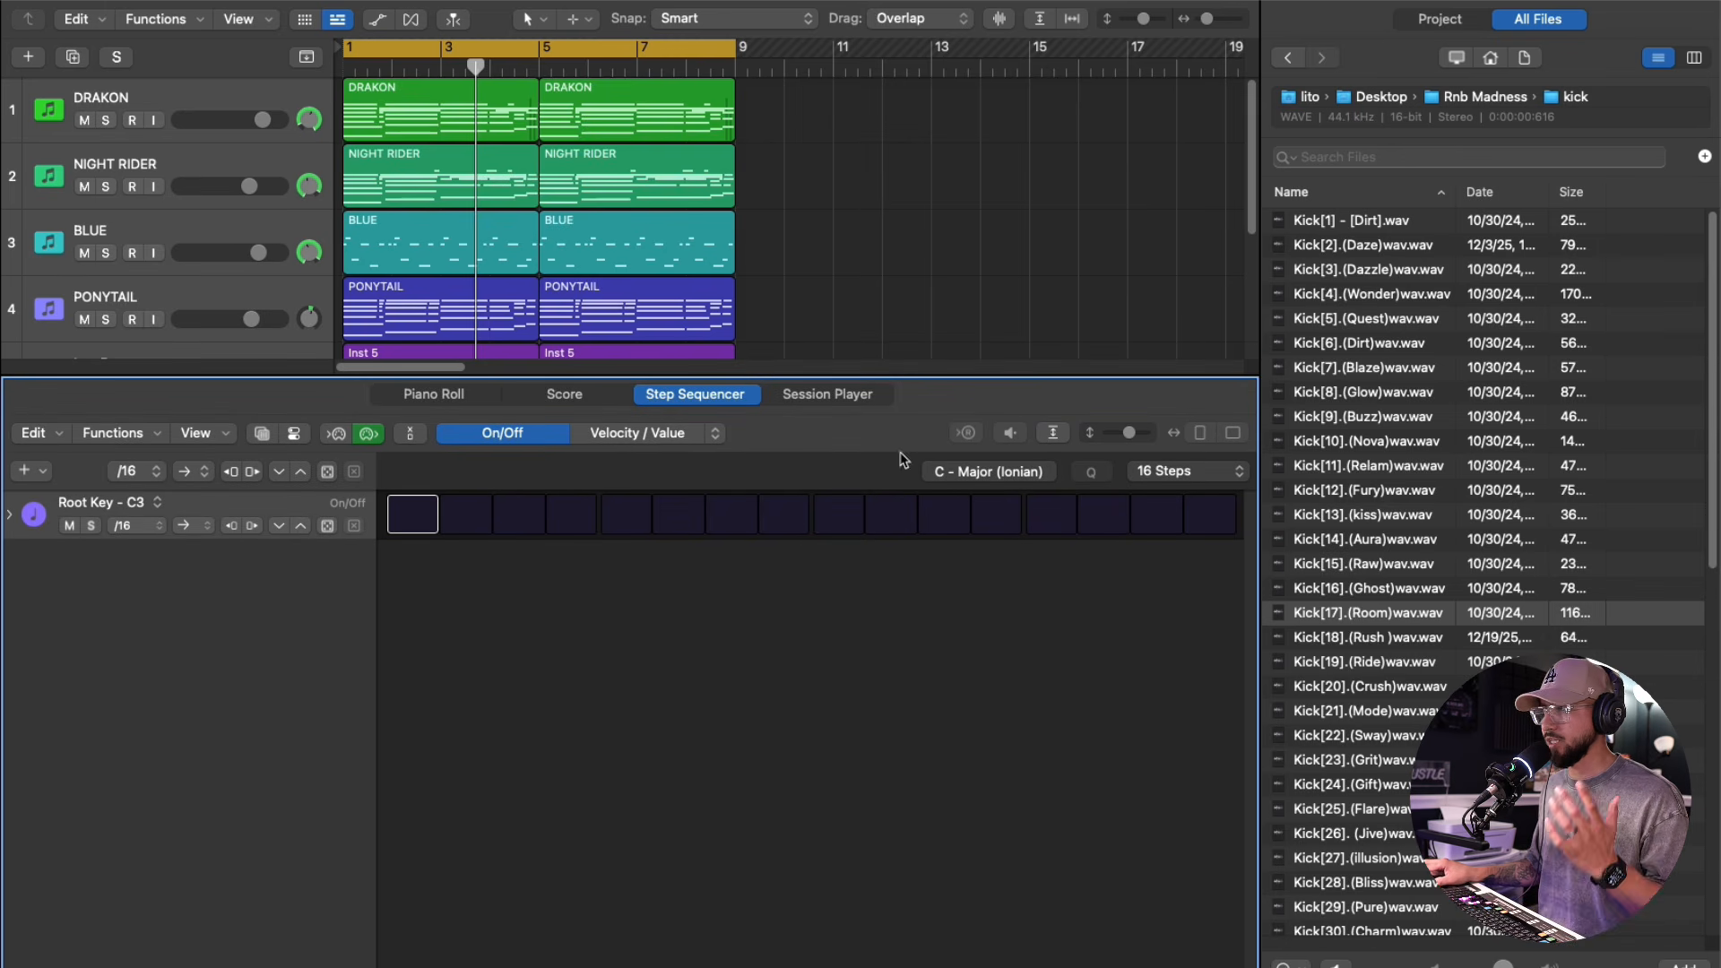
# - Program a 64-step kick pattern with hits on steps 1 and 4 of each bar plus step 55, and repeat its region at bar 5
pyautogui.click(414, 514)
pyautogui.moveTo(548, 310); pyautogui.dragTo(450, 310)
pyautogui.click(1179, 473)
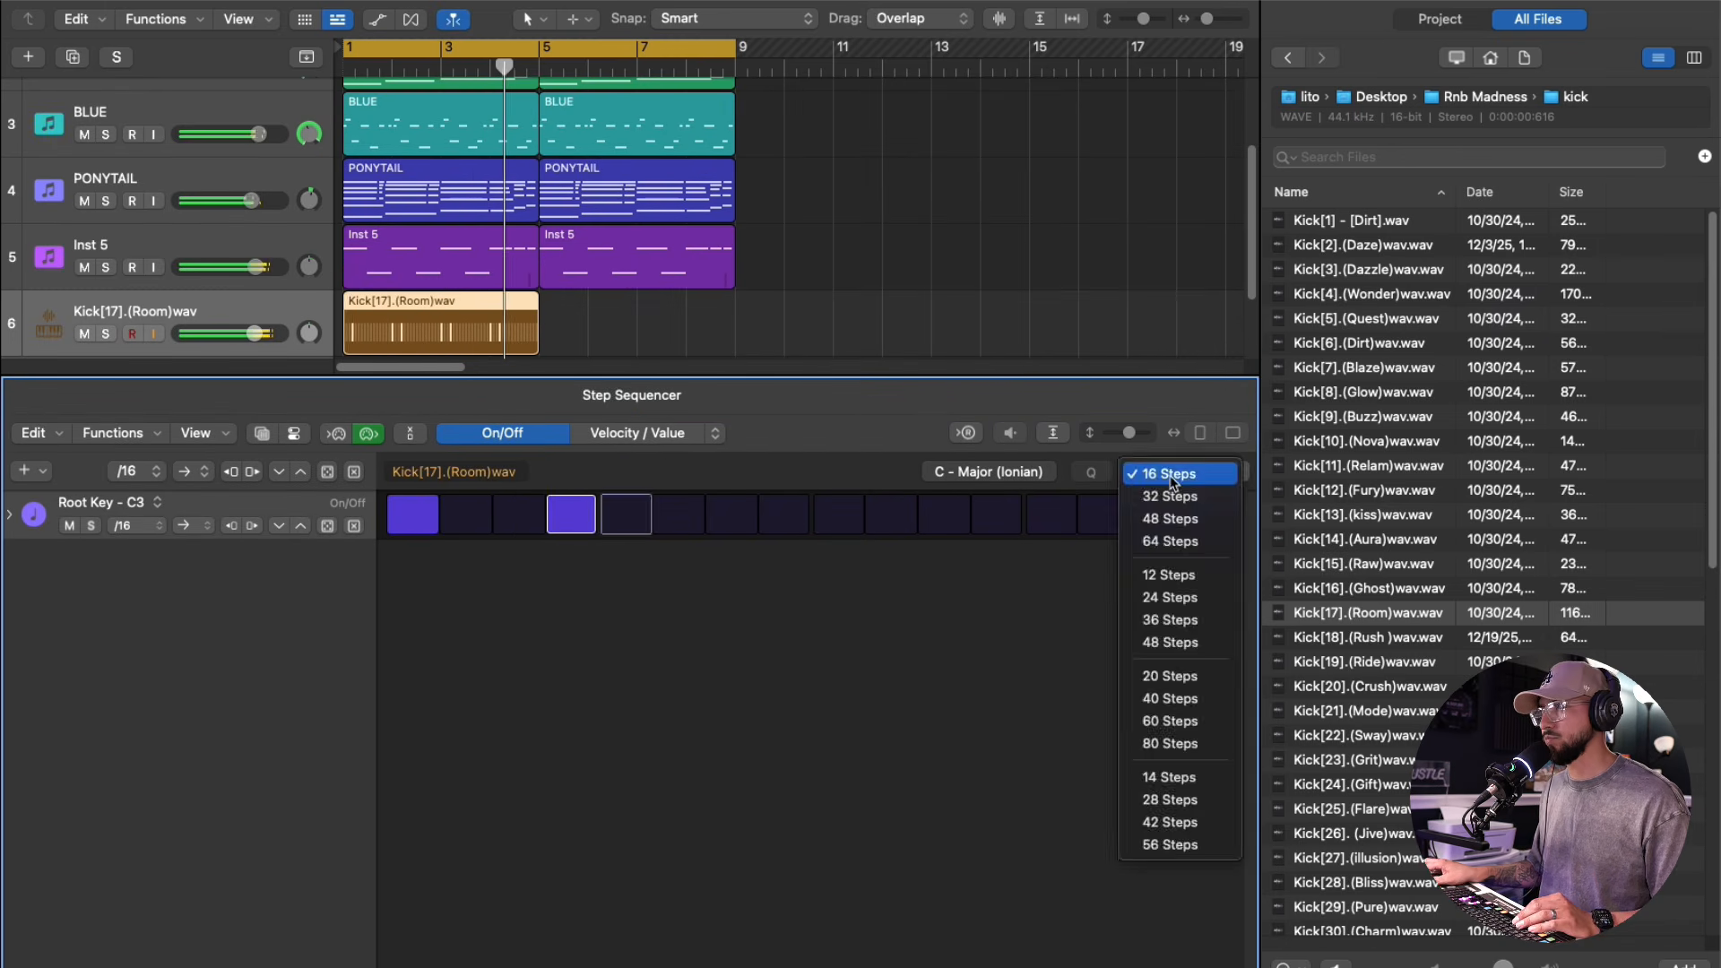
pyautogui.click(1172, 541)
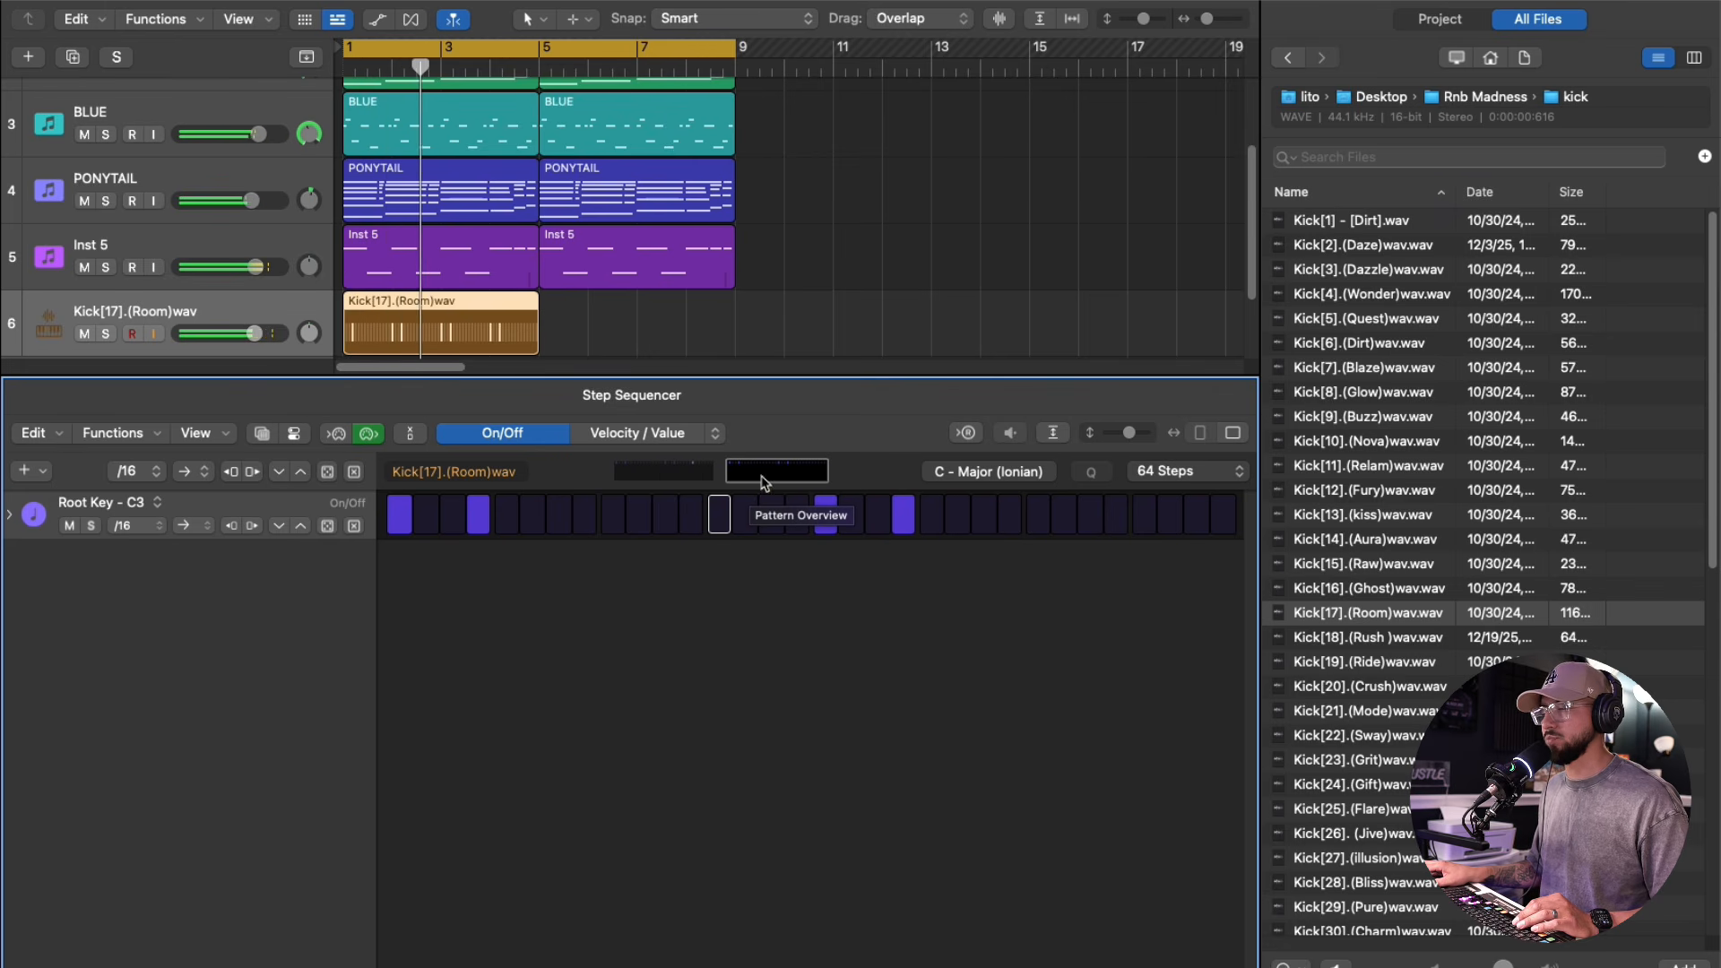
pyautogui.click(976, 523)
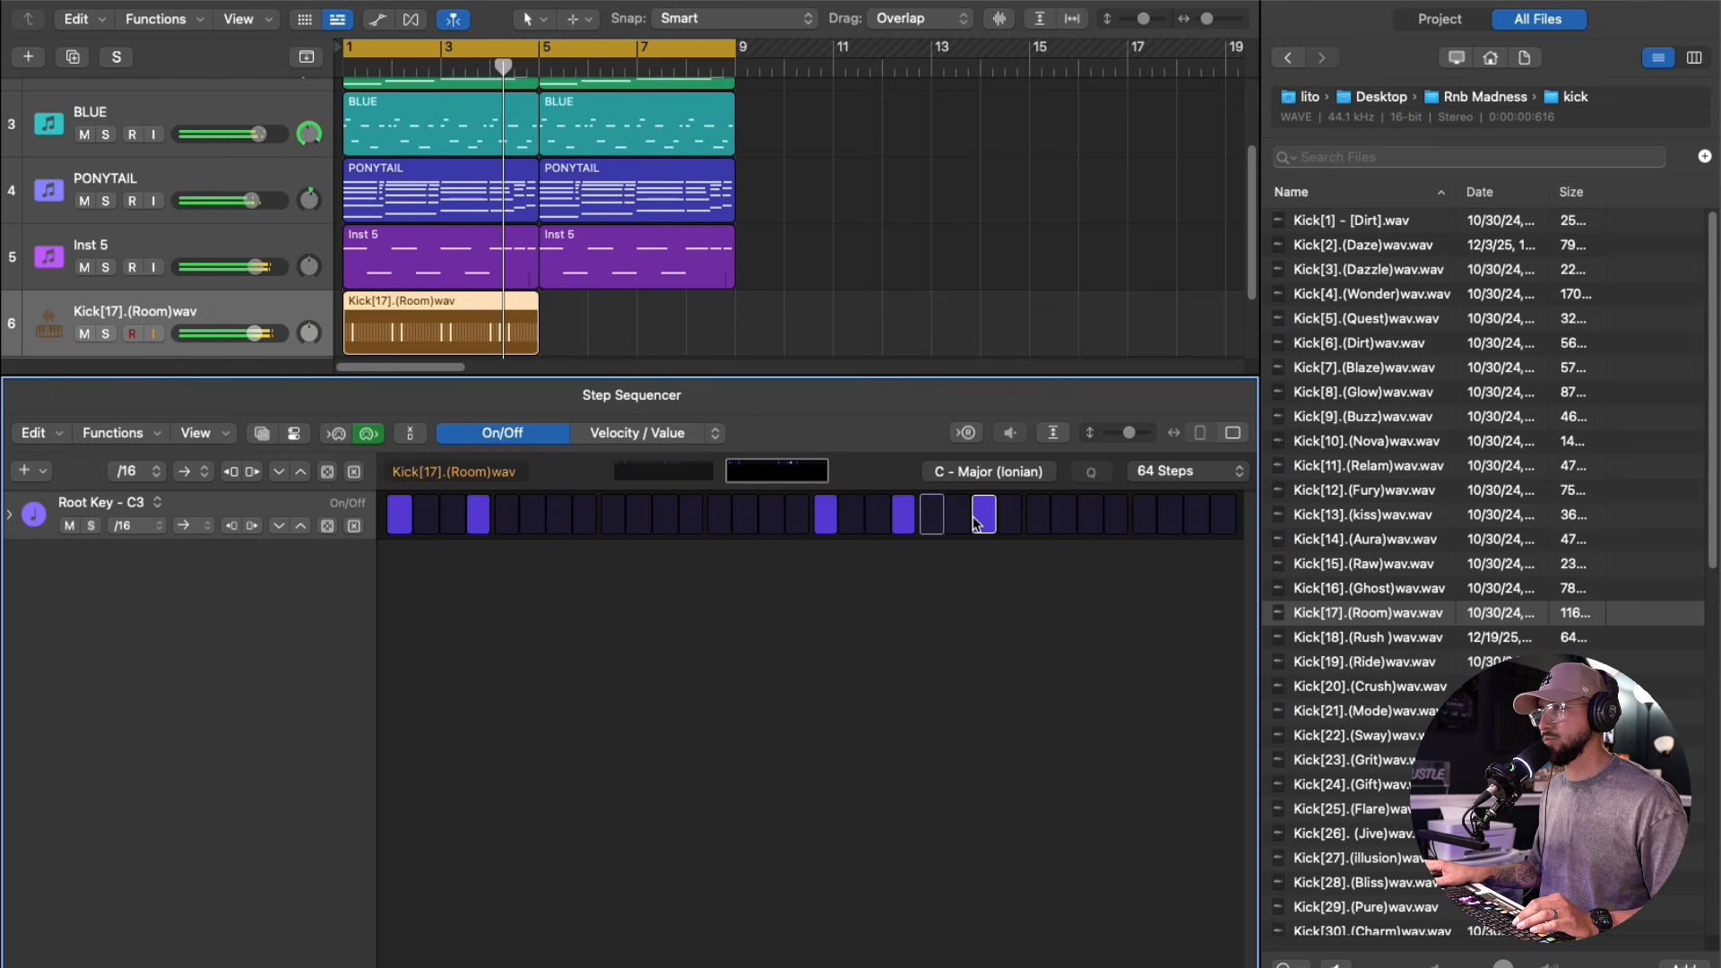
pyautogui.click(484, 349)
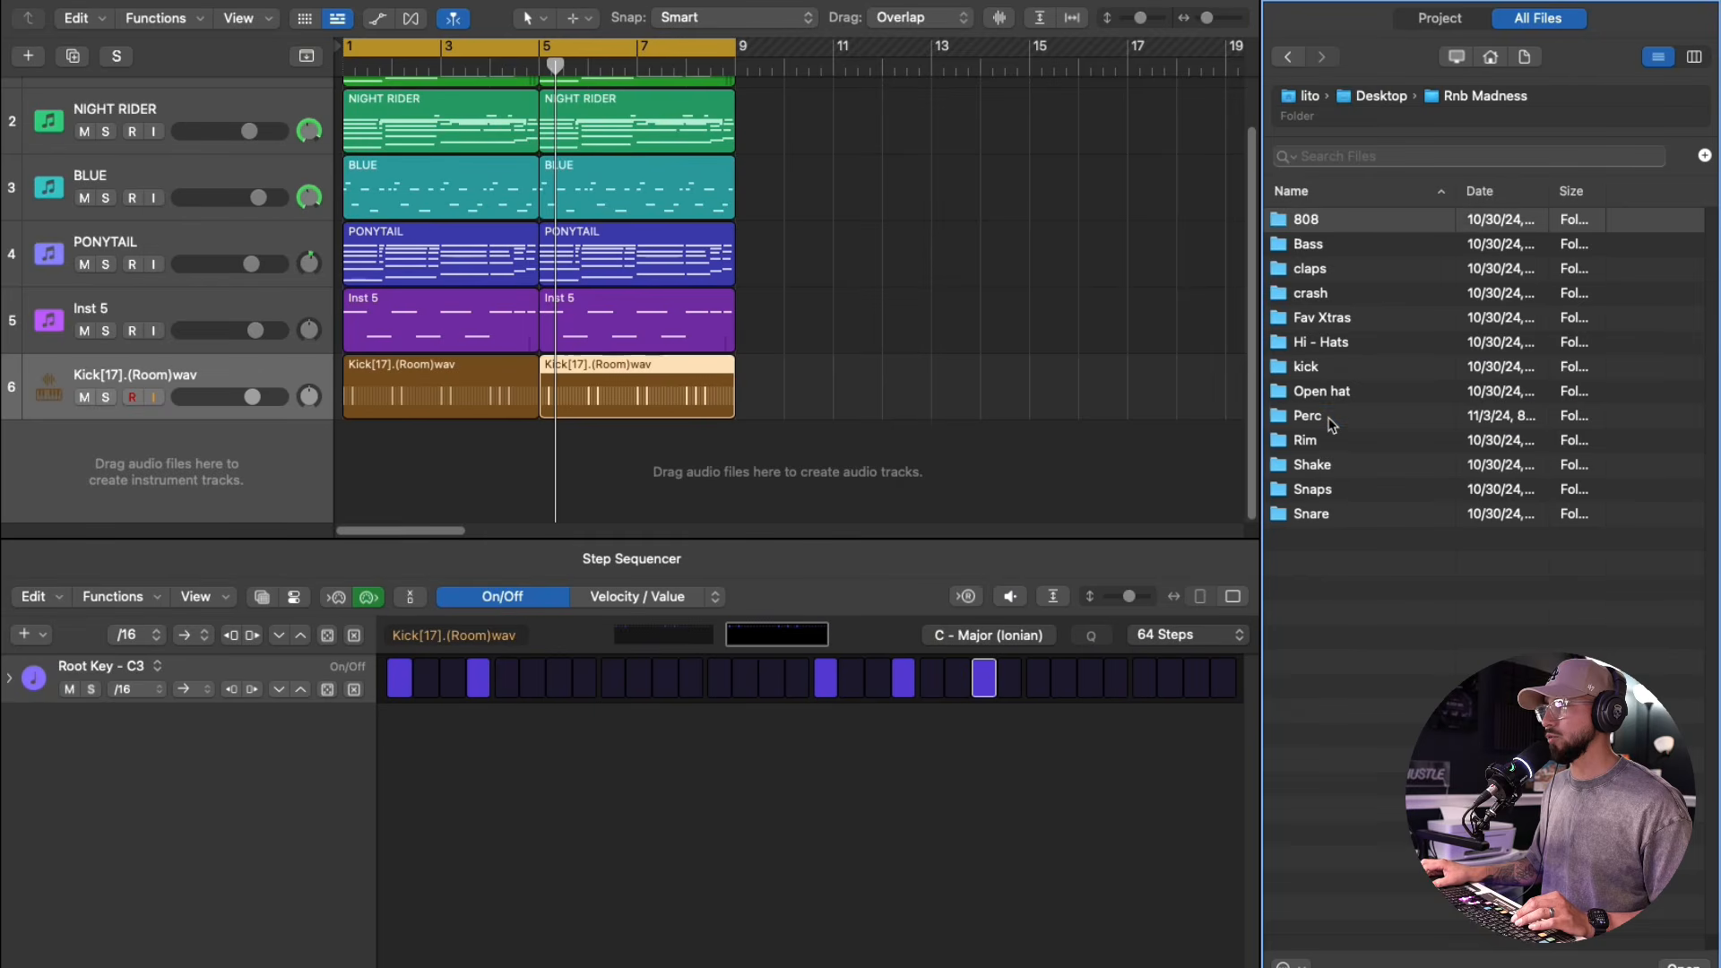
# - Browse to the Rim folder of the Rnb Madness kit and load Rim Shot[8] - Real.wav onto a new sampler track
pyautogui.click(1324, 416)
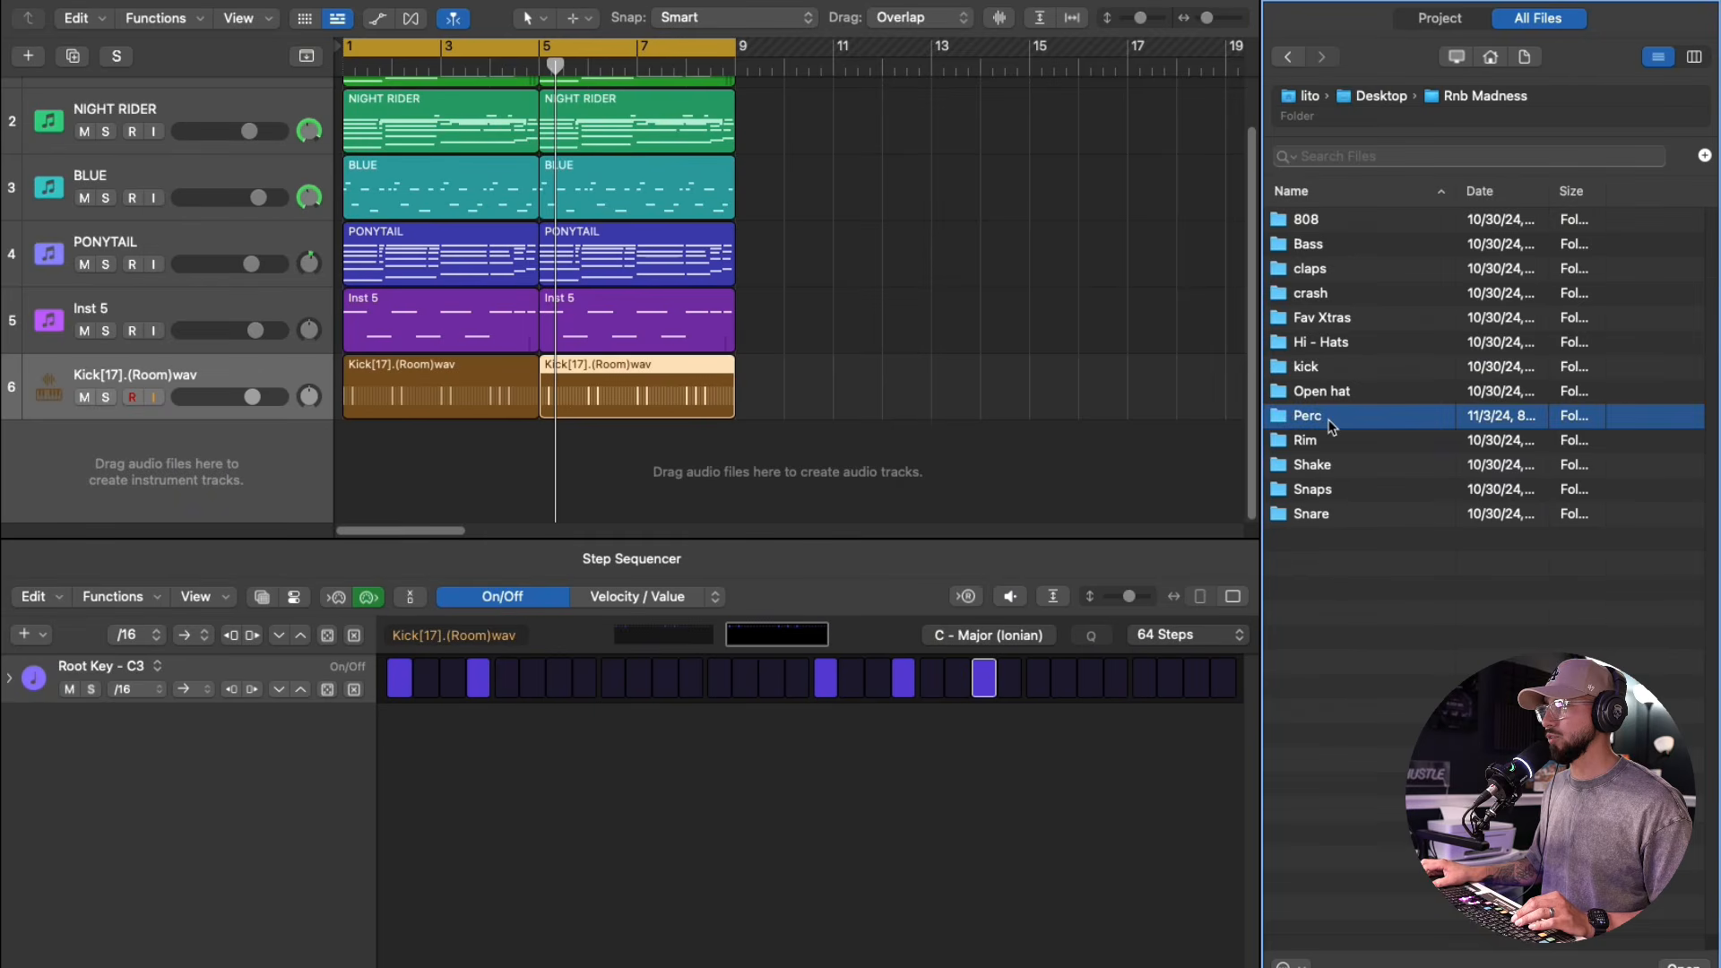
pyautogui.click(1329, 440)
pyautogui.doubleClick(1329, 440)
pyautogui.click(1335, 367)
pyautogui.moveTo(1335, 390); pyautogui.dragTo(221, 412)
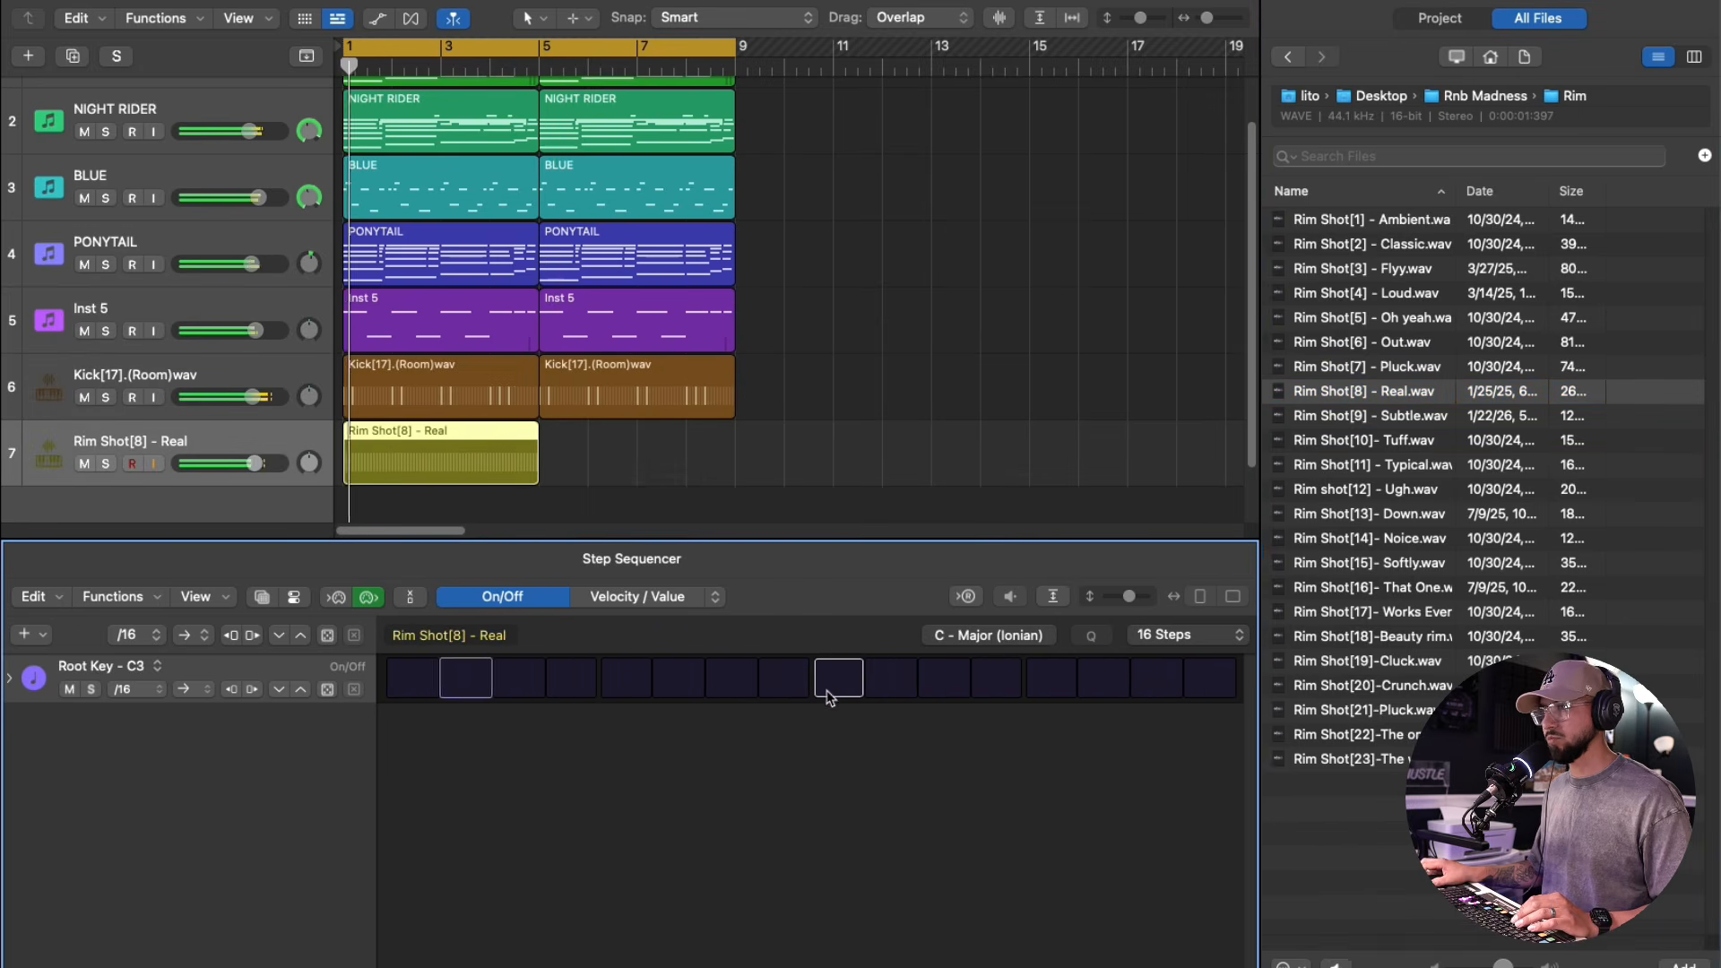
# - Program a 64-step rim pattern with a hit on step 13 of each bar and extra hits on steps 62 and 63
pyautogui.click(1049, 678)
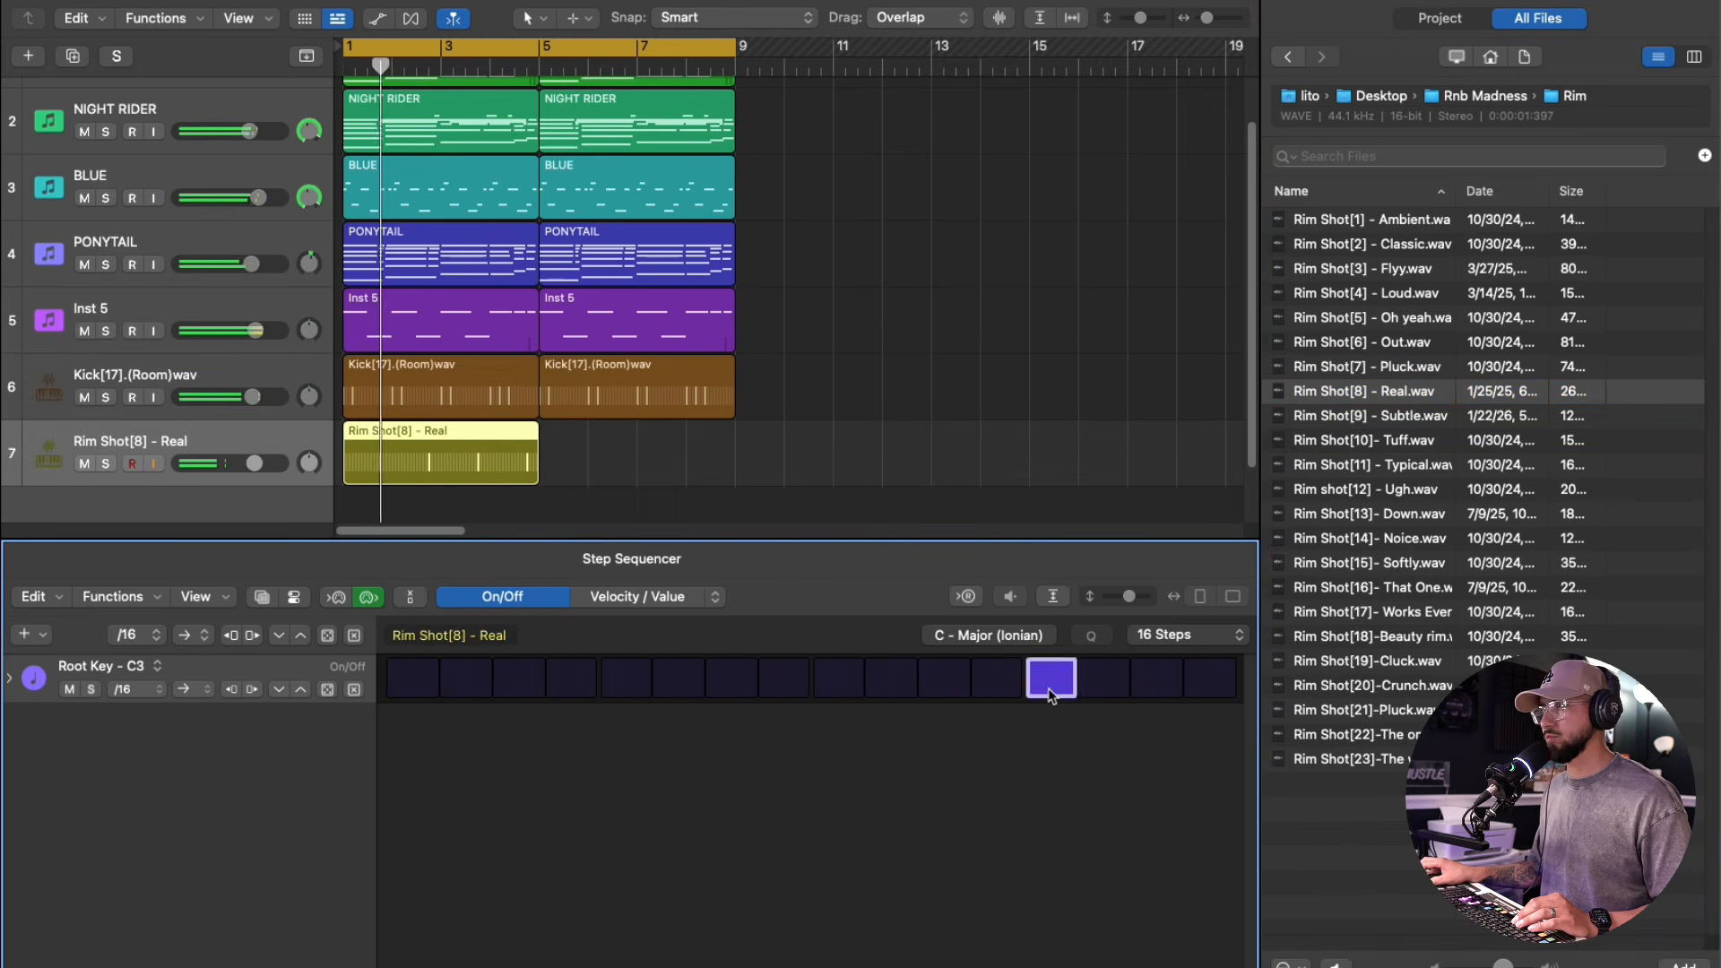
pyautogui.click(1169, 634)
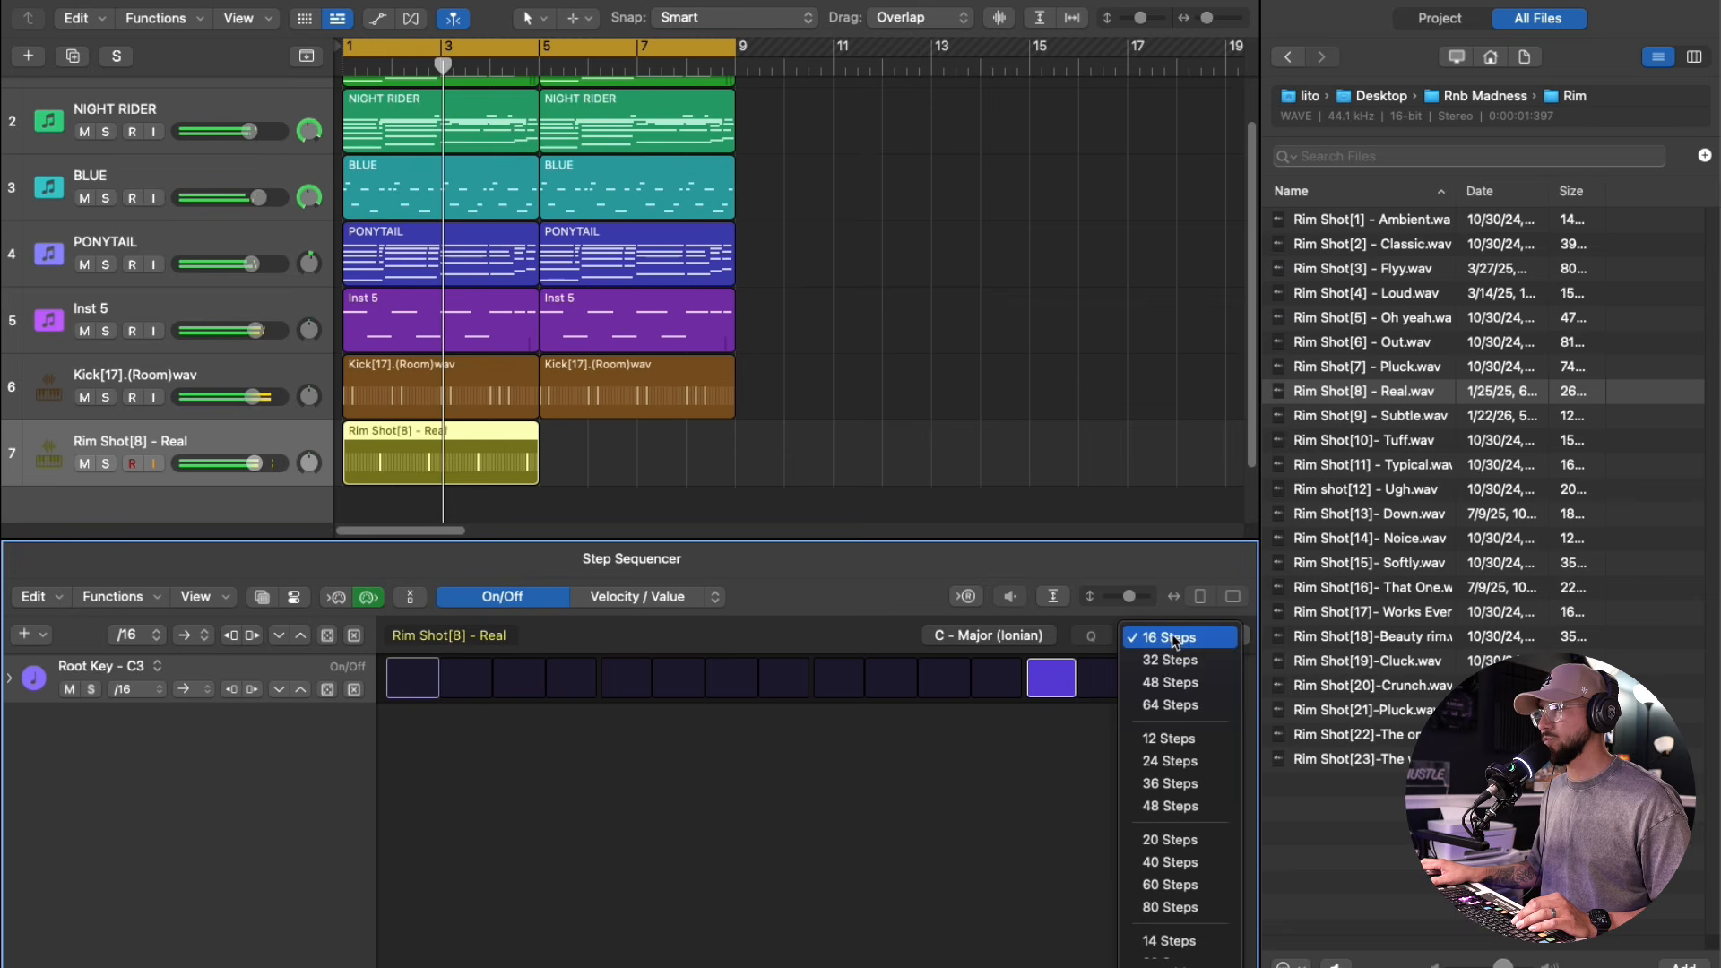
pyautogui.click(1175, 707)
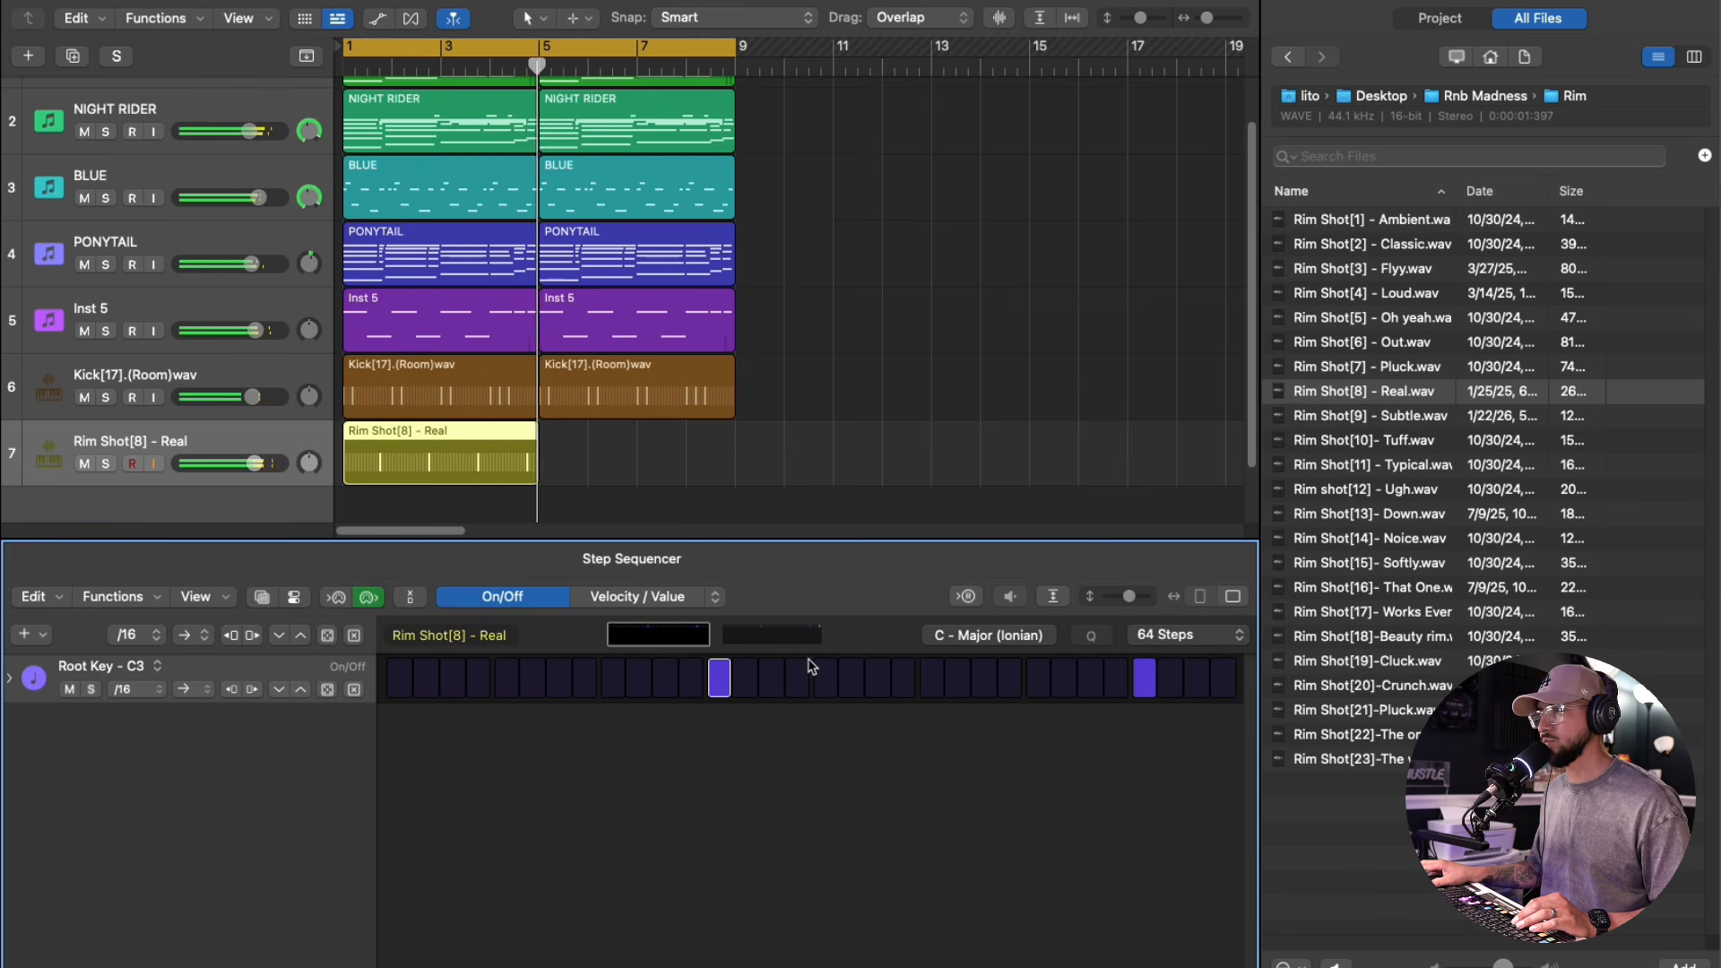
pyautogui.click(627, 598)
pyautogui.click(524, 598)
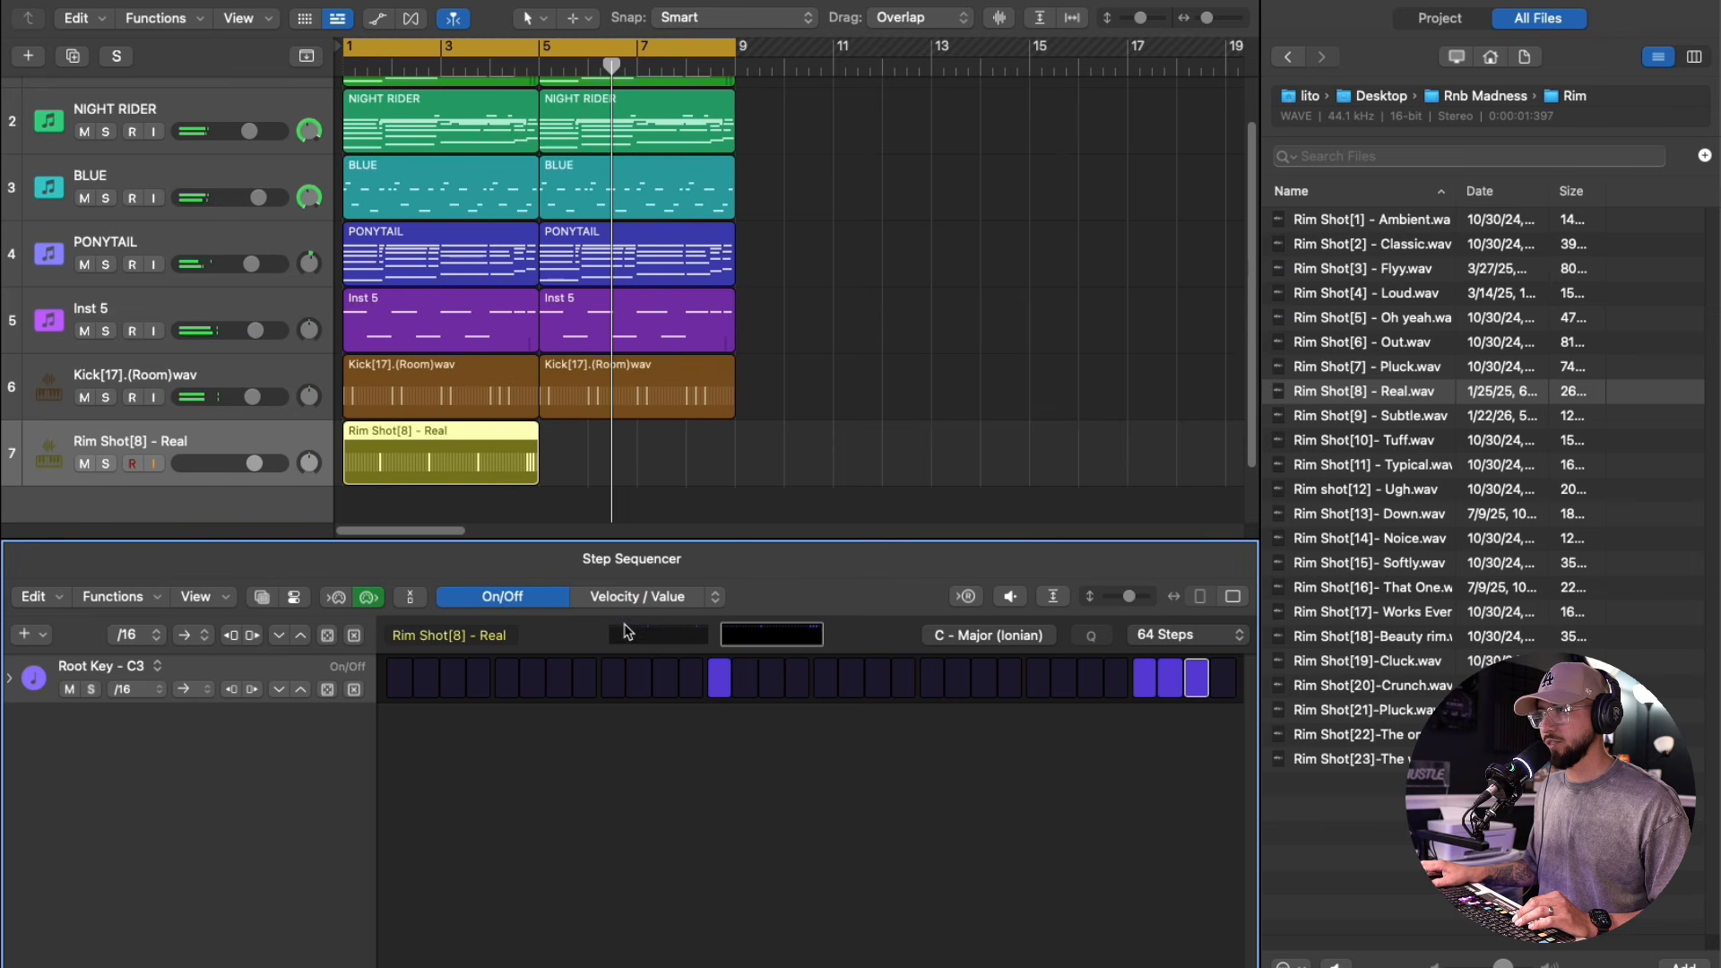
# - Remove the rim hits on steps 29 and 61 and repeat the rim region at bar 5
pyautogui.click(659, 638)
pyautogui.press('space')
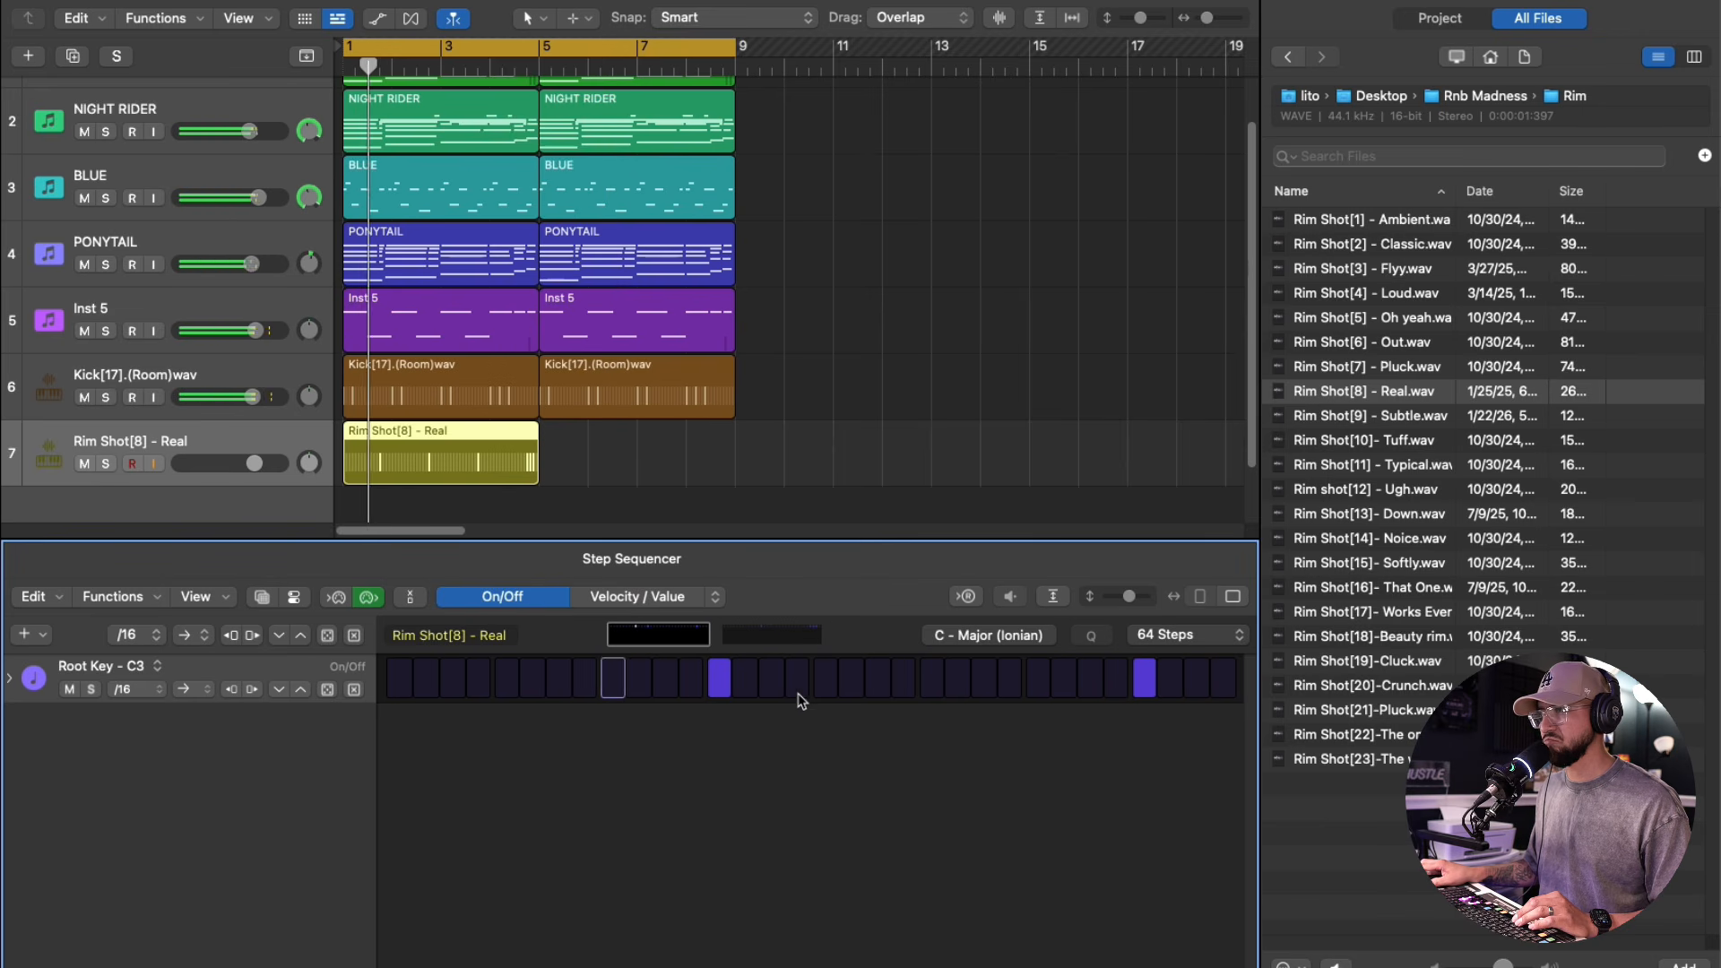
pyautogui.click(1141, 686)
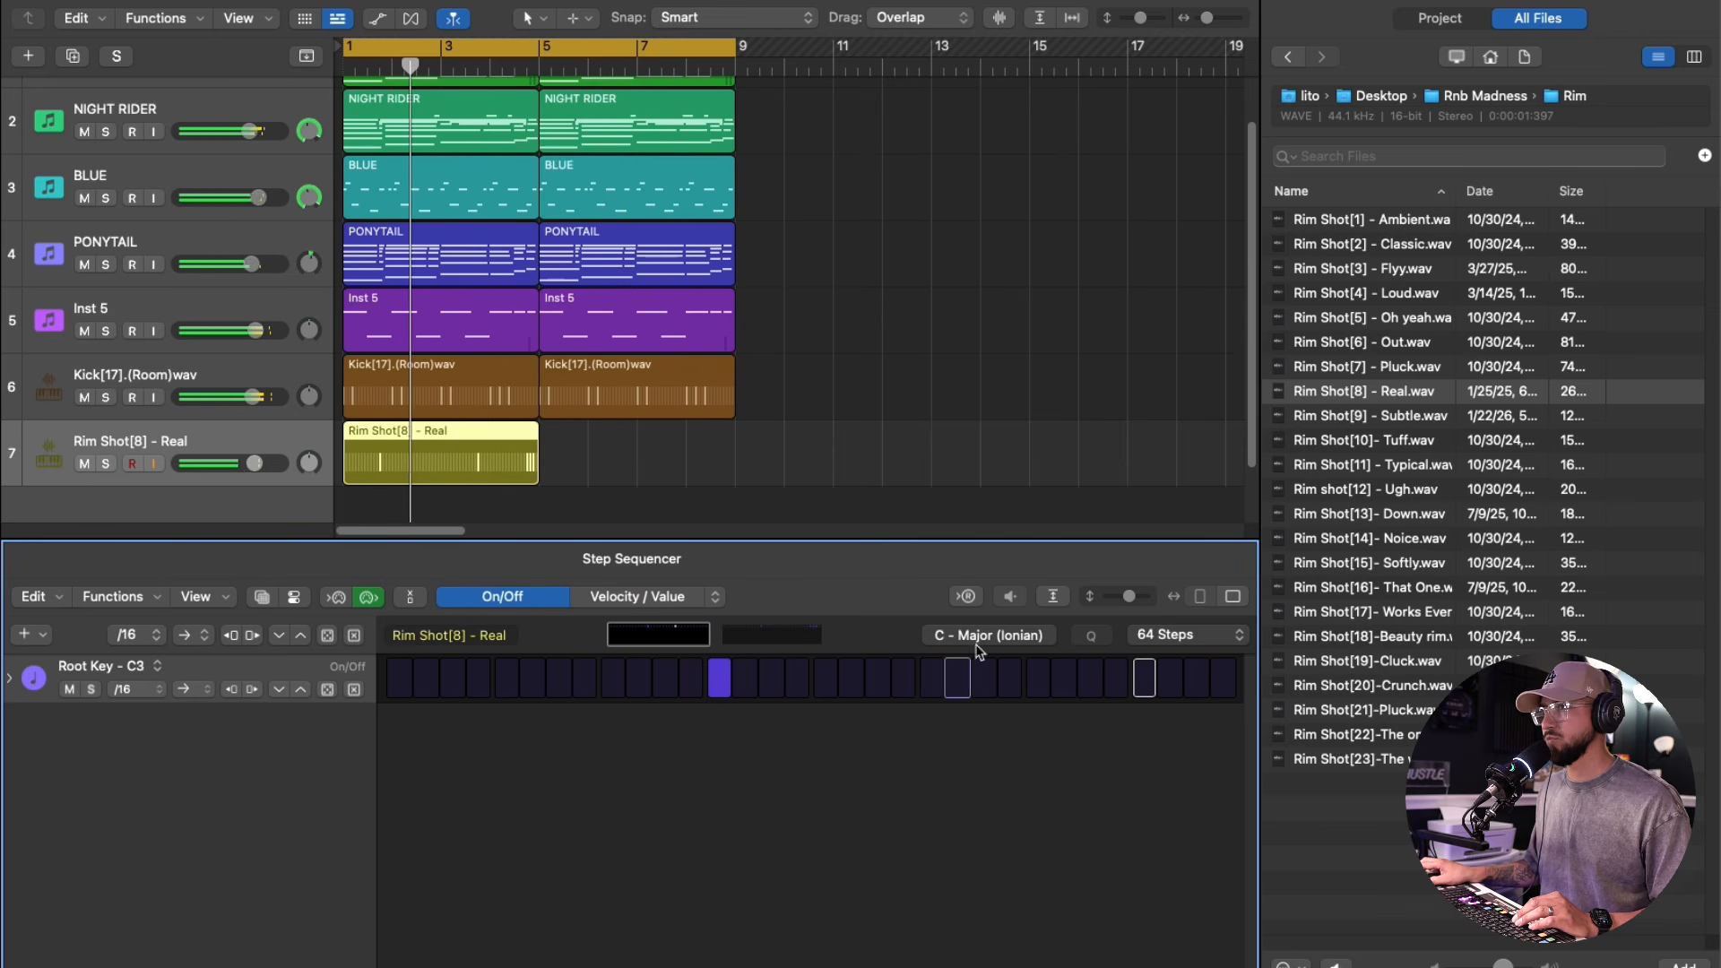
pyautogui.click(759, 638)
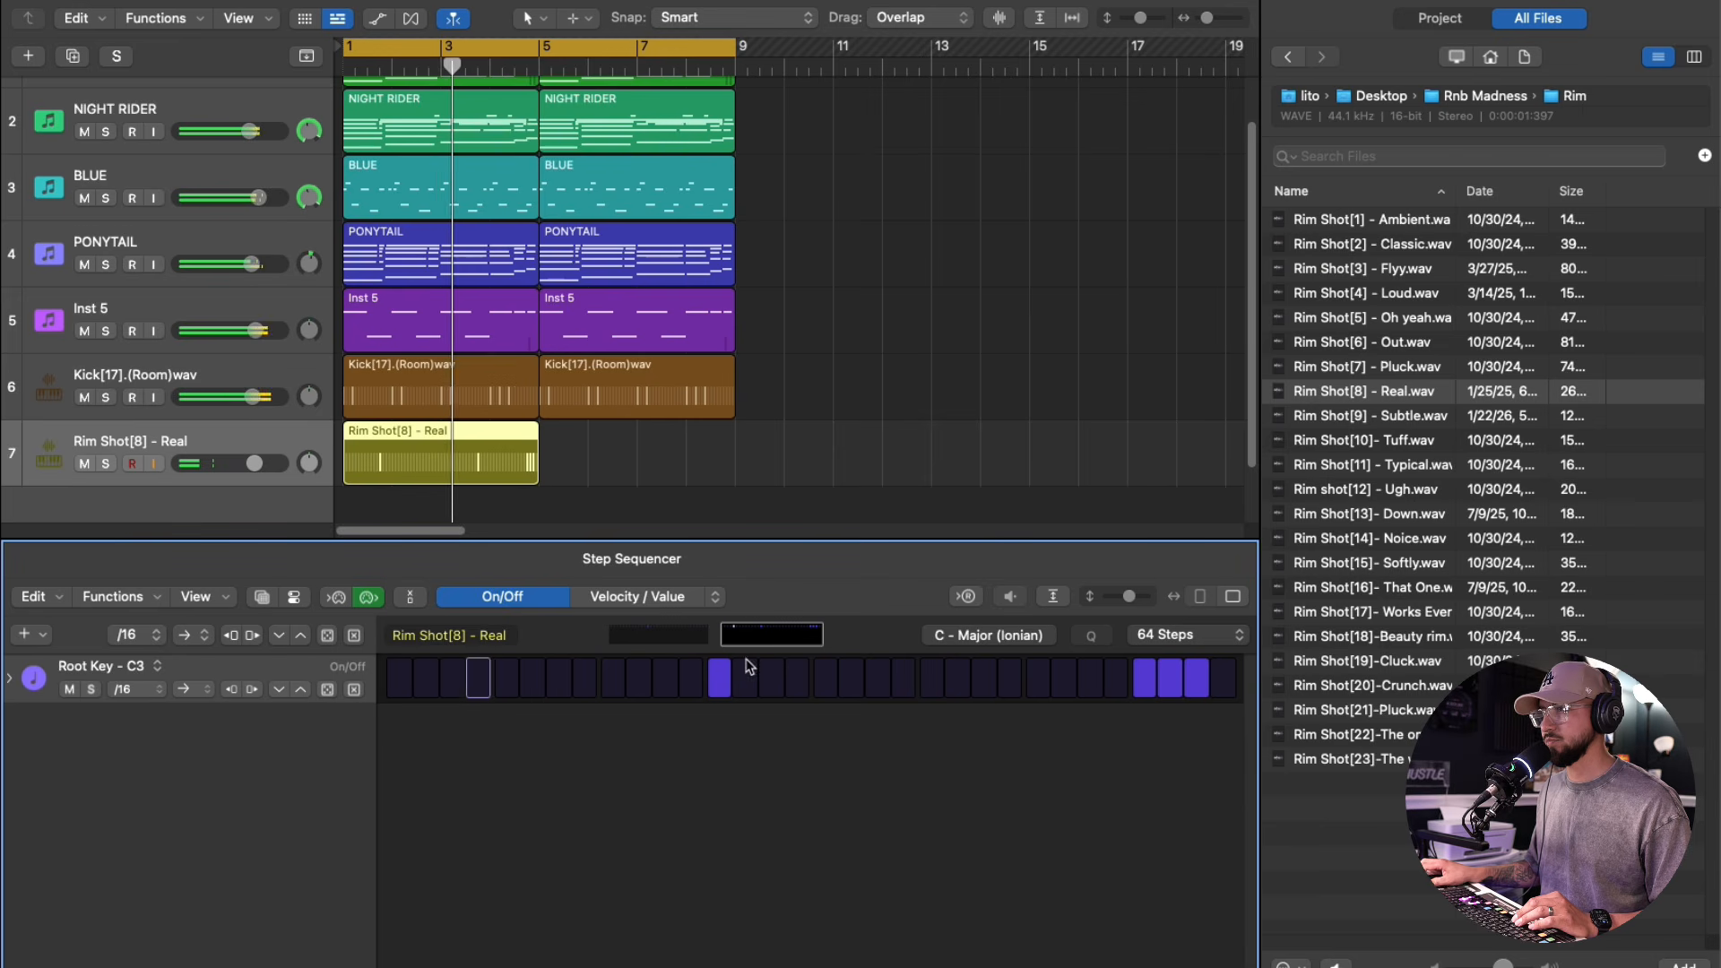
pyautogui.click(1145, 678)
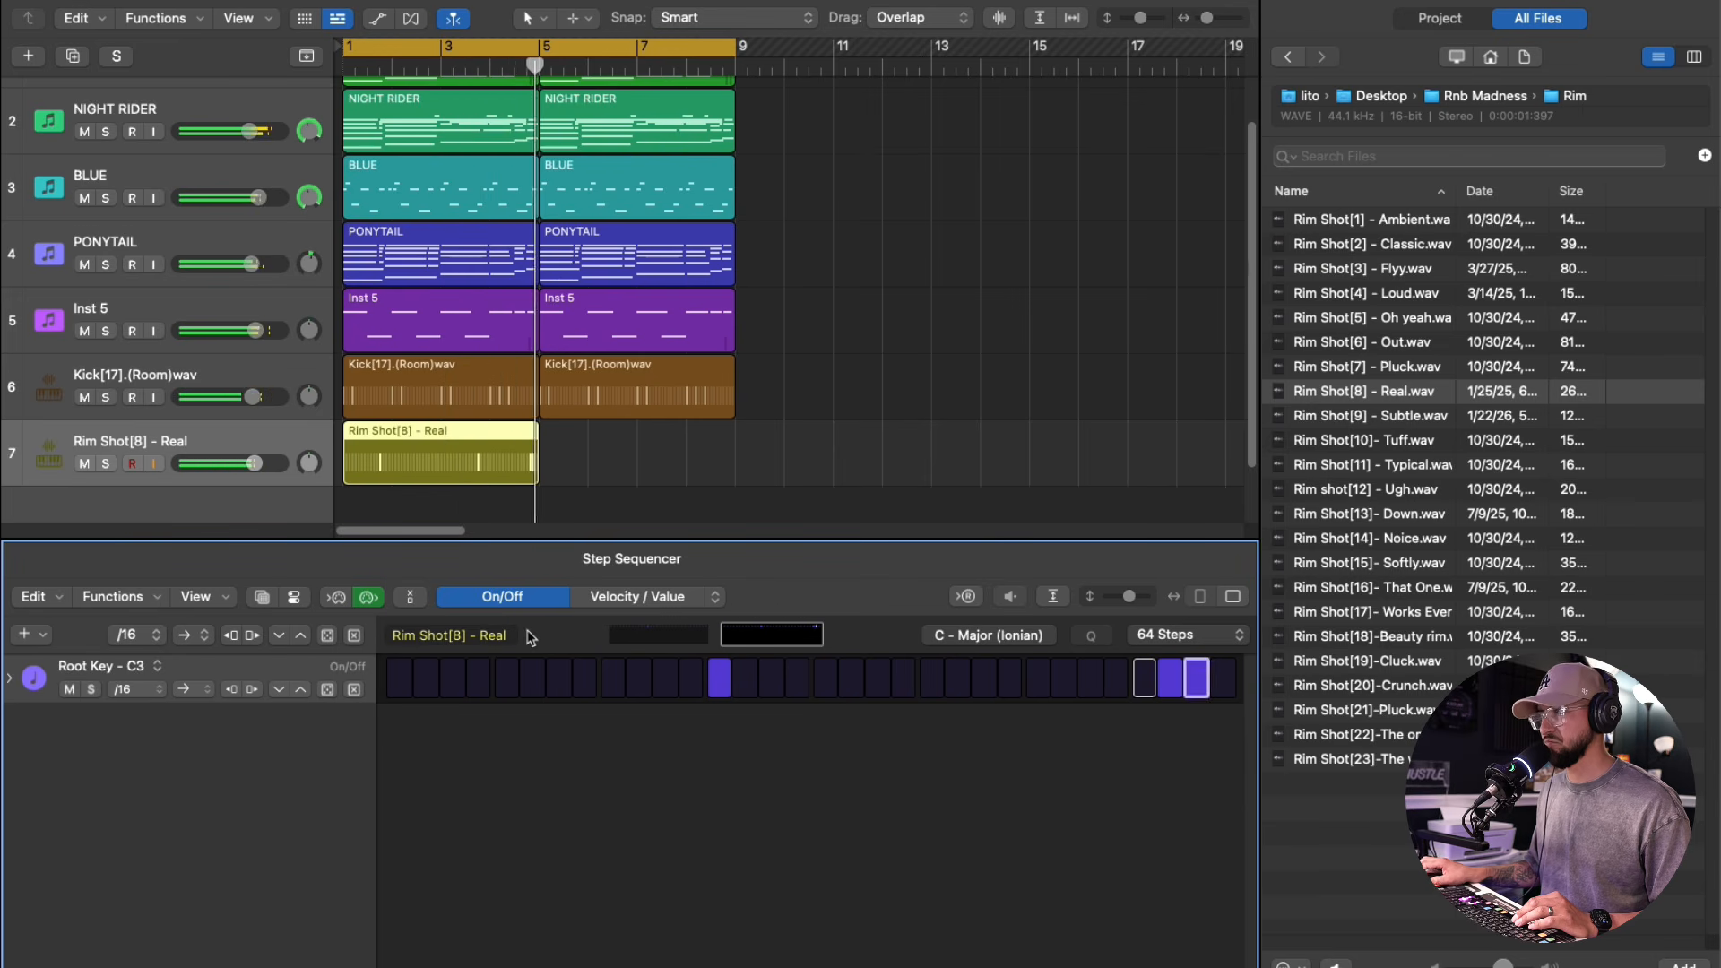
pyautogui.click(505, 466)
pyautogui.press('super+r')
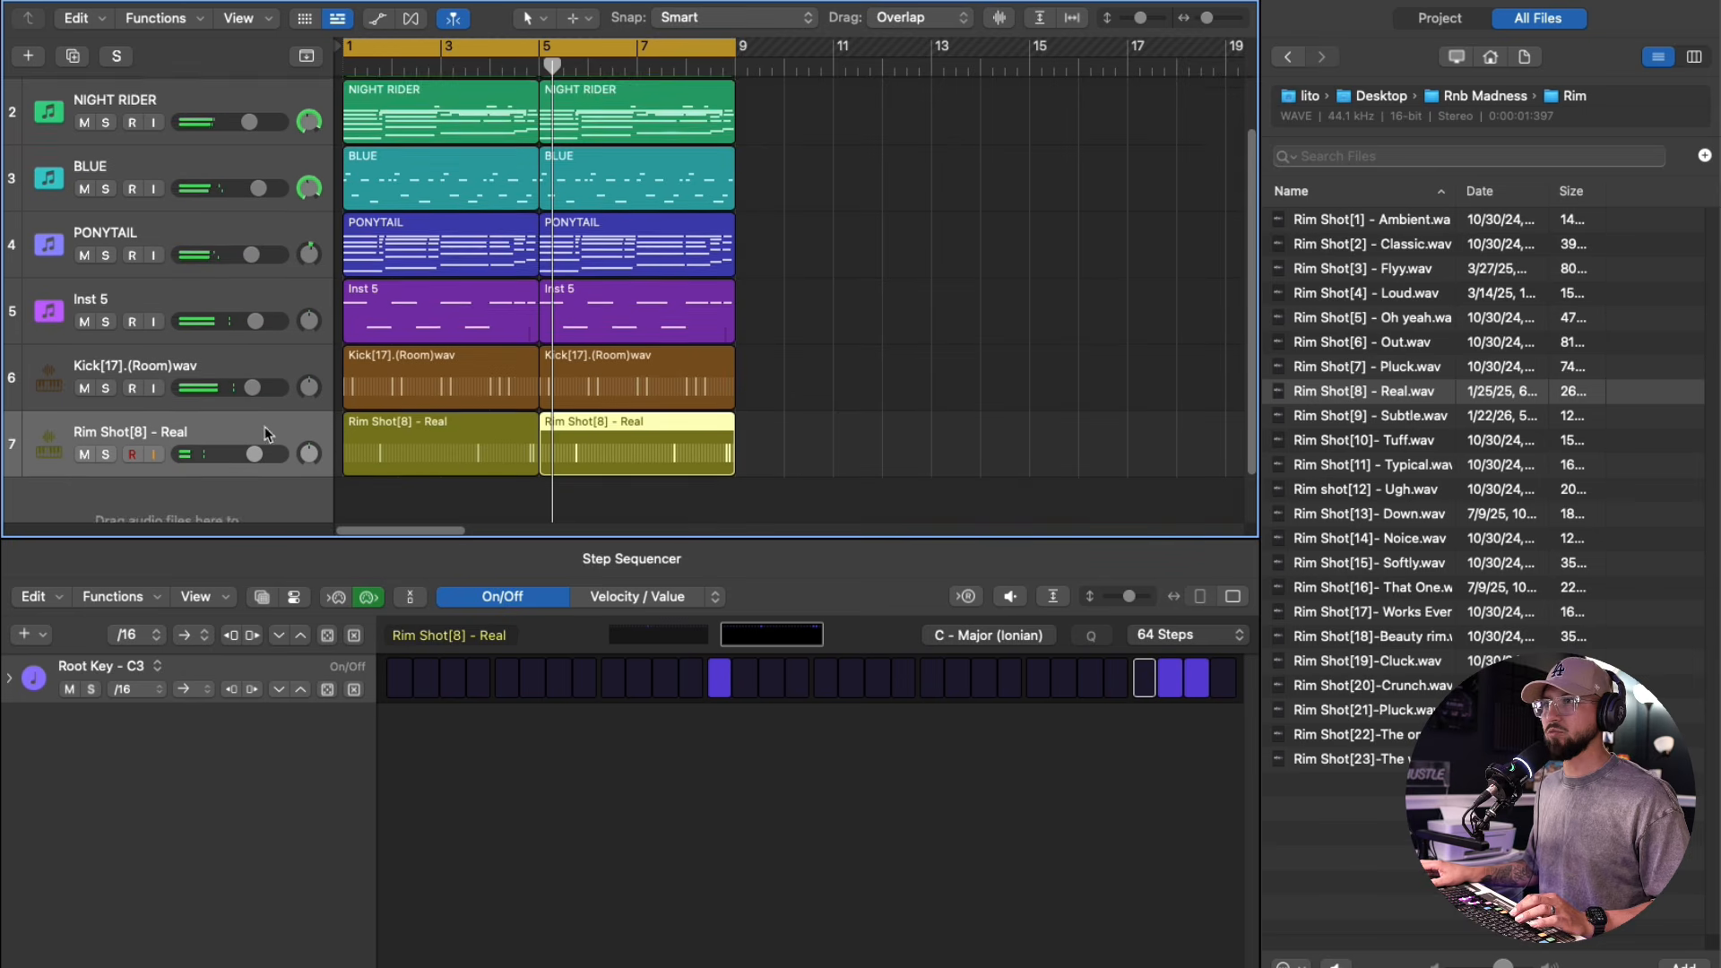
# - Add a new instrument track below the rim track and load Rim shot[12] - Ugh.wav onto it
pyautogui.scroll(-1, 372, 425)
pyautogui.doubleClick(246, 426)
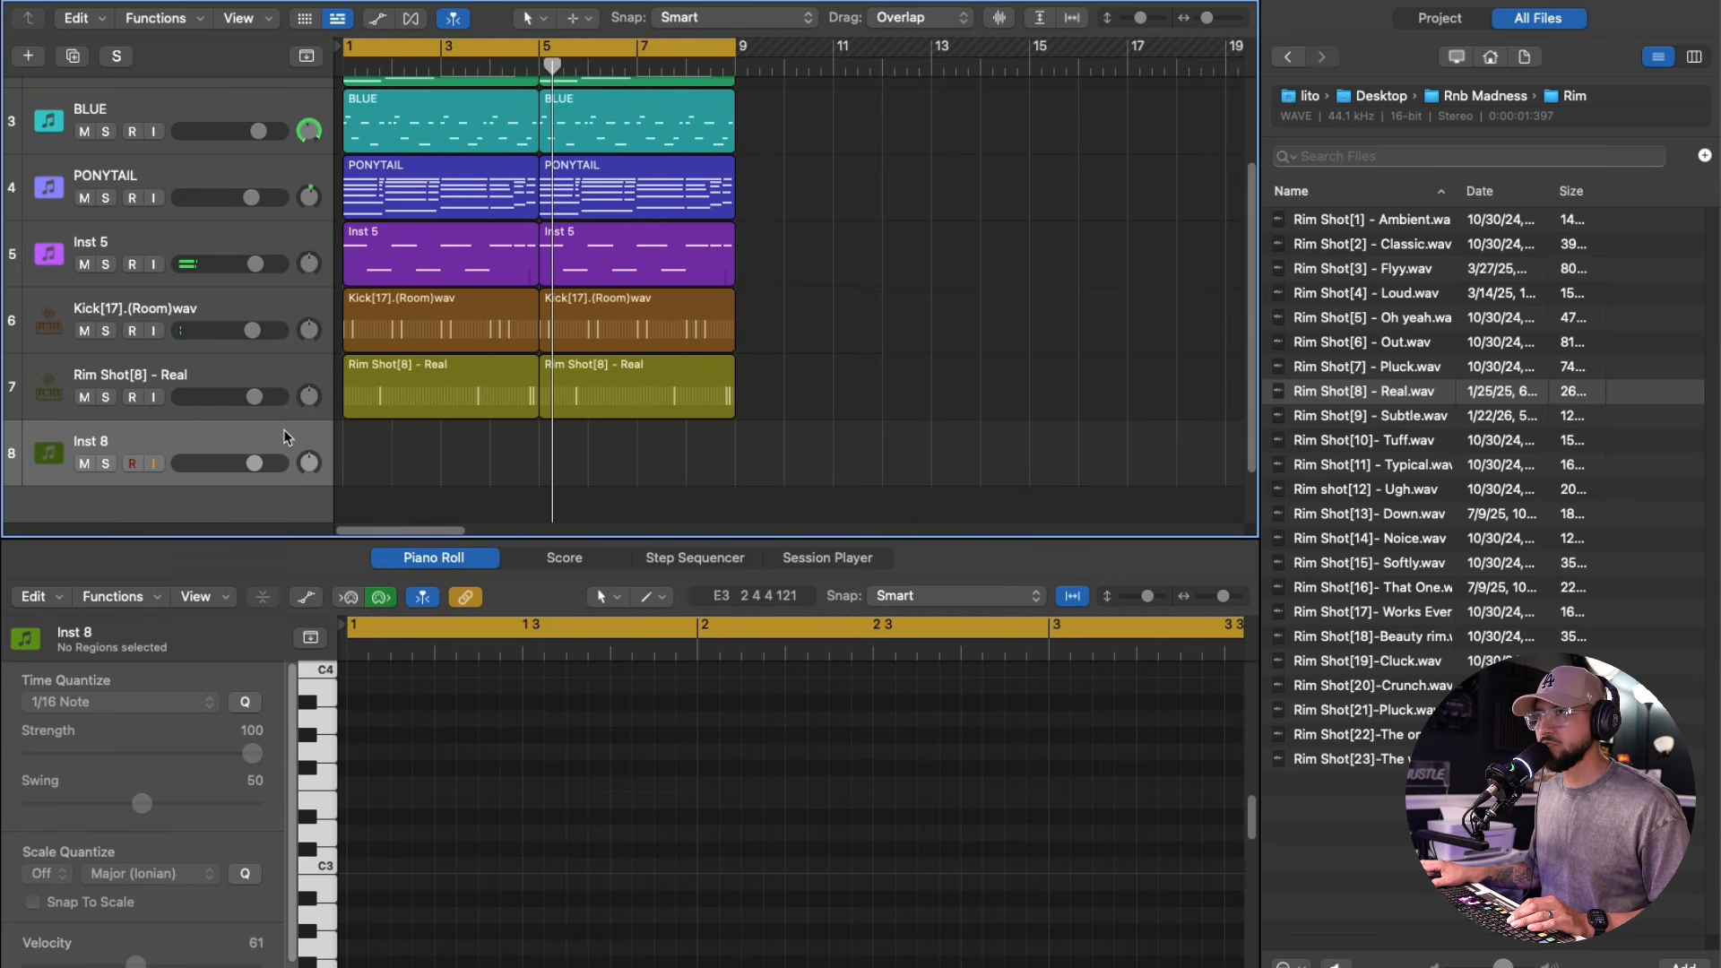
pyautogui.moveTo(1362, 490); pyautogui.dragTo(376, 452)
# - Place Rim shot[12] - Ugh hits on steps 29 and 61 of its 64-step pattern and repeat the region at bar 5
pyautogui.click(1139, 689)
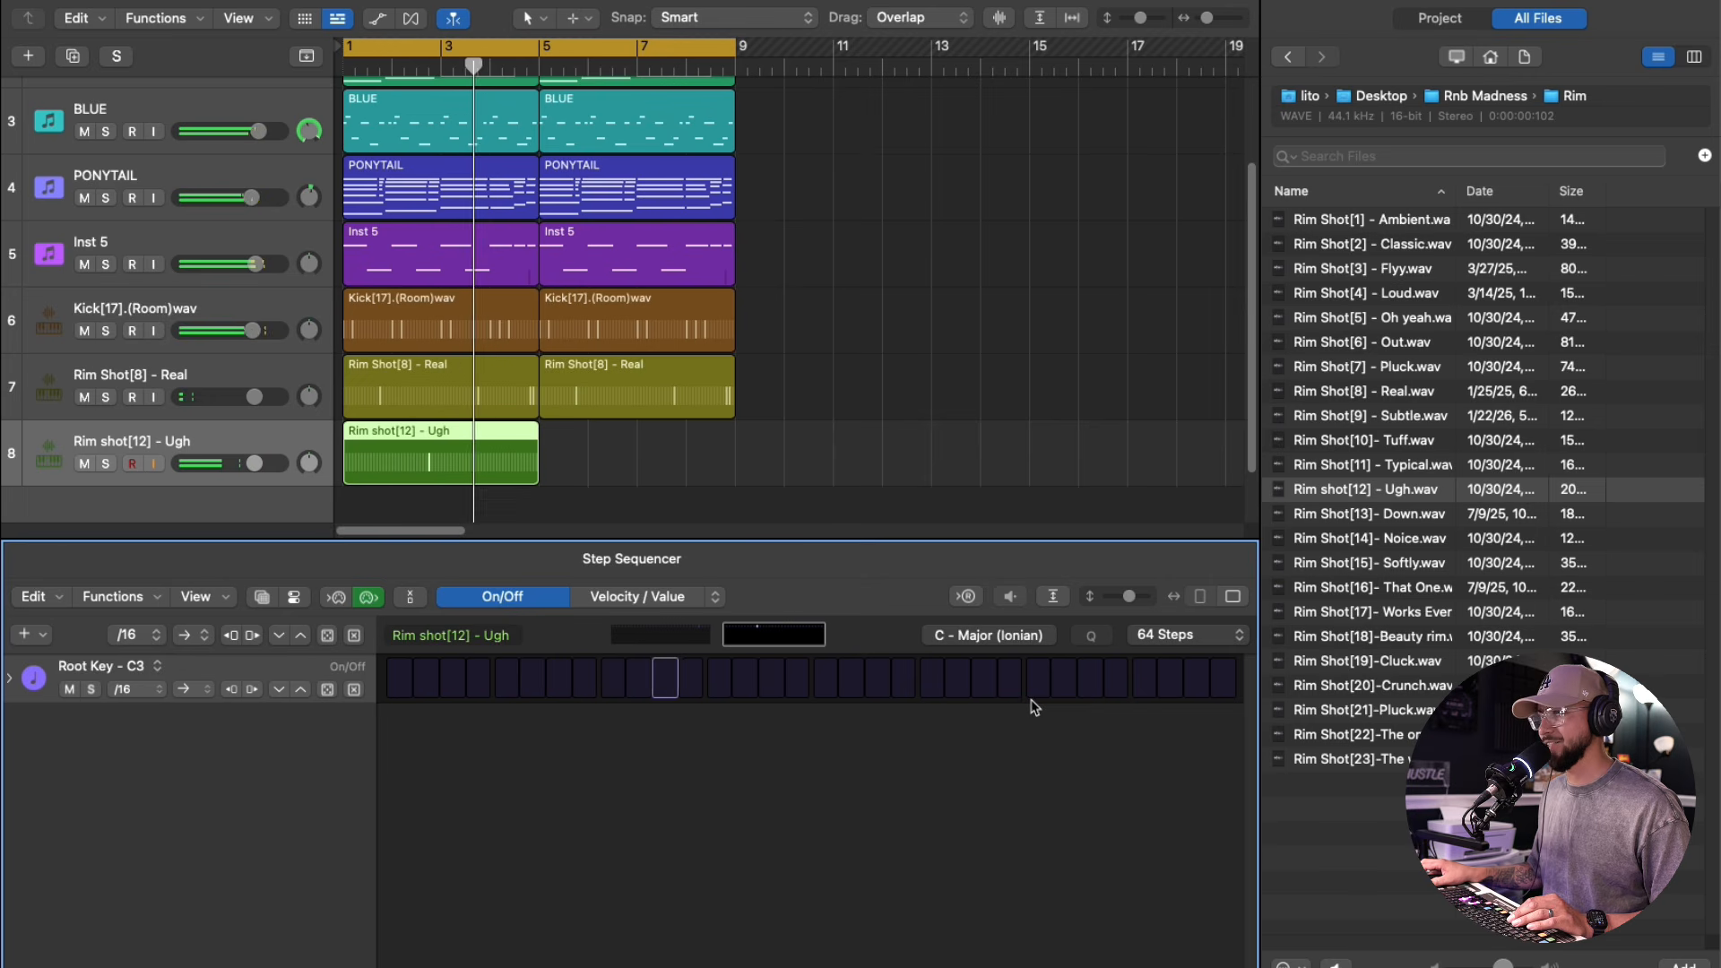
pyautogui.click(1144, 690)
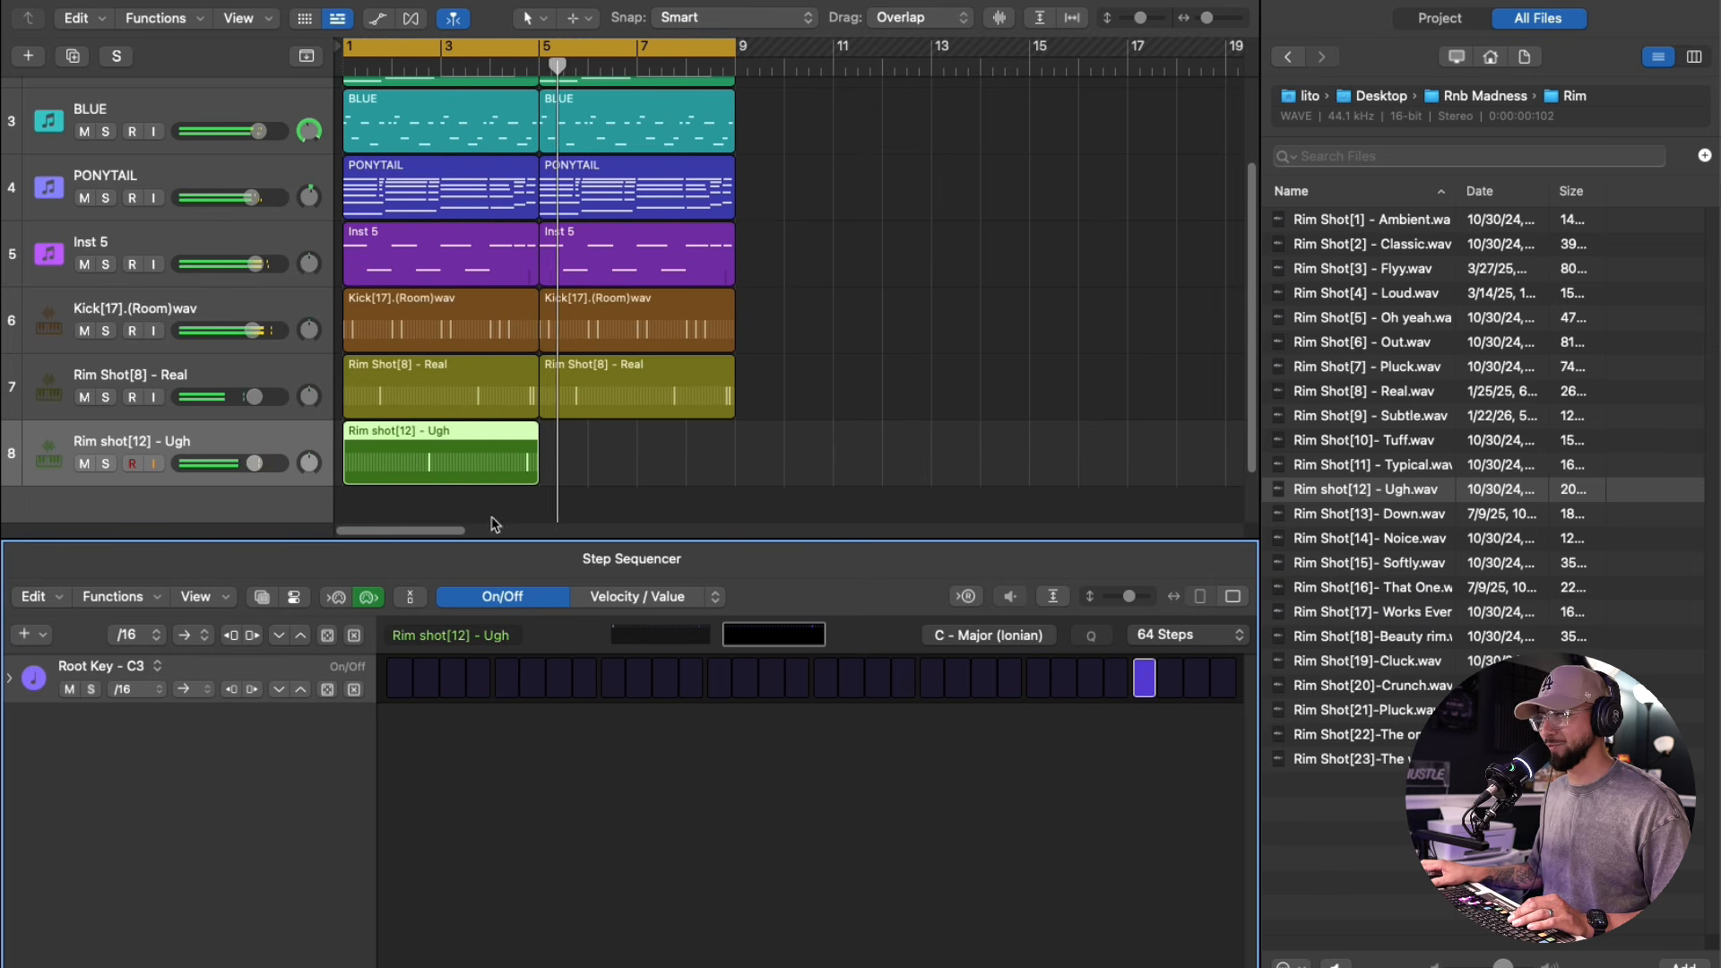
pyautogui.click(490, 481)
pyautogui.press('super+r')
# - Insert ValhallaVintageVerb on the Rim shot[12] - Ugh track and set its mix to about 8.8 %
pyautogui.press('i')
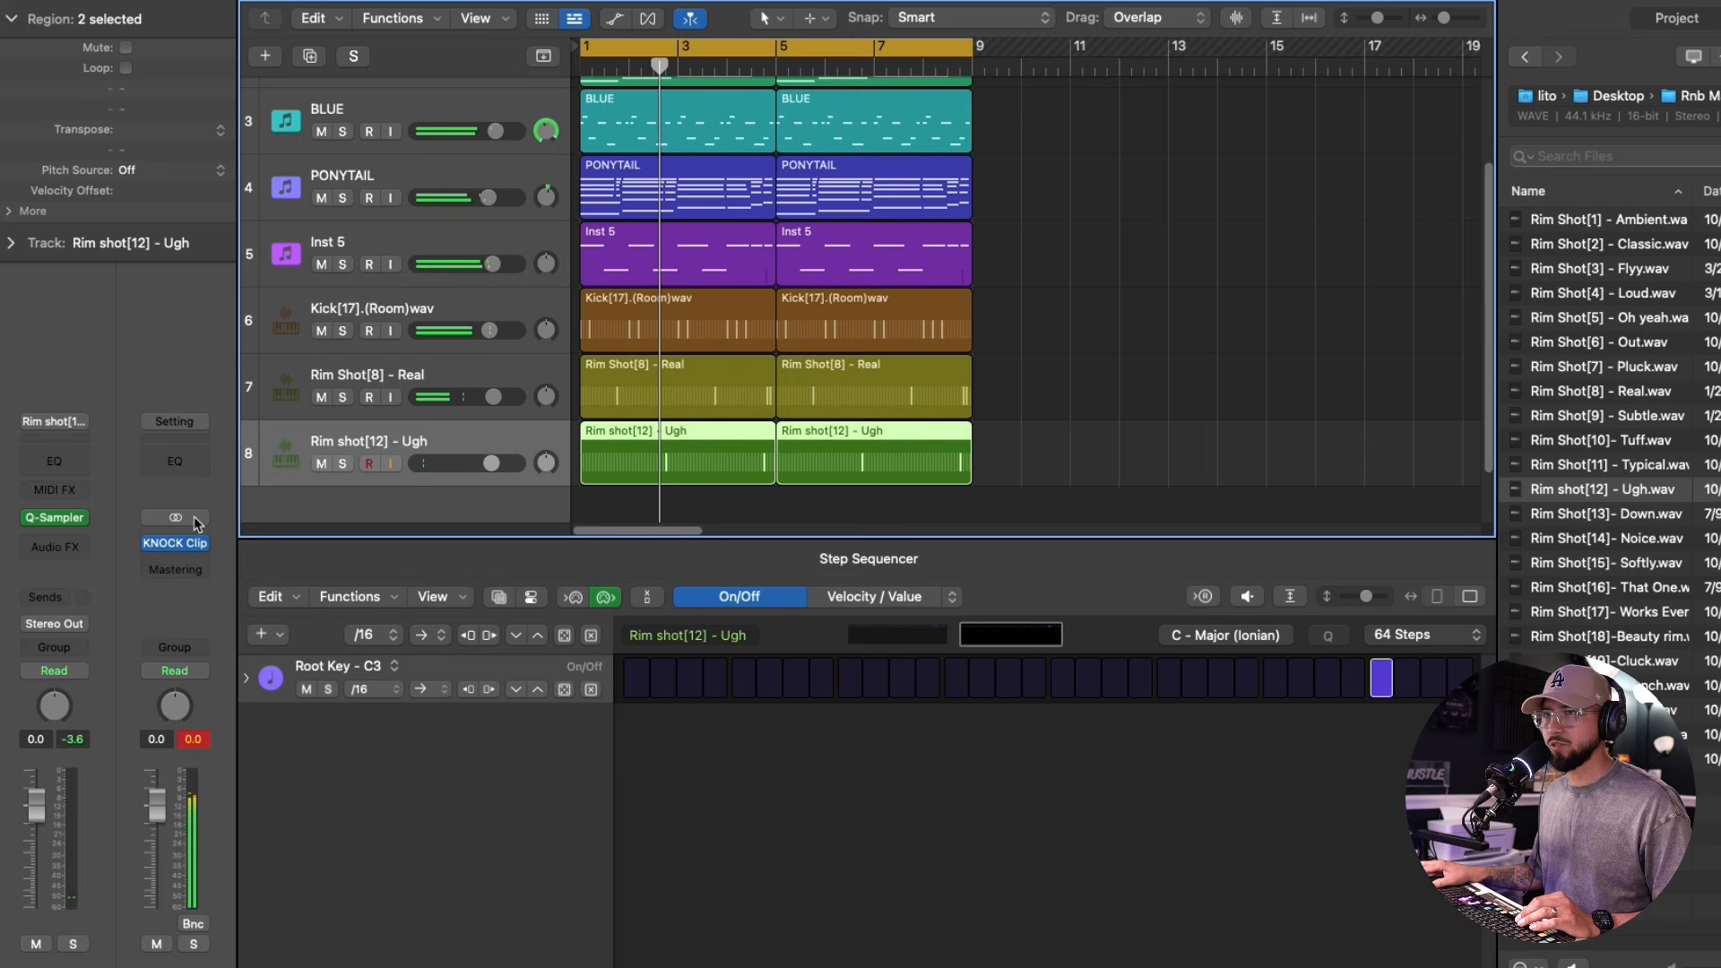
pyautogui.click(69, 537)
pyautogui.click(426, 602)
pyautogui.press('i')
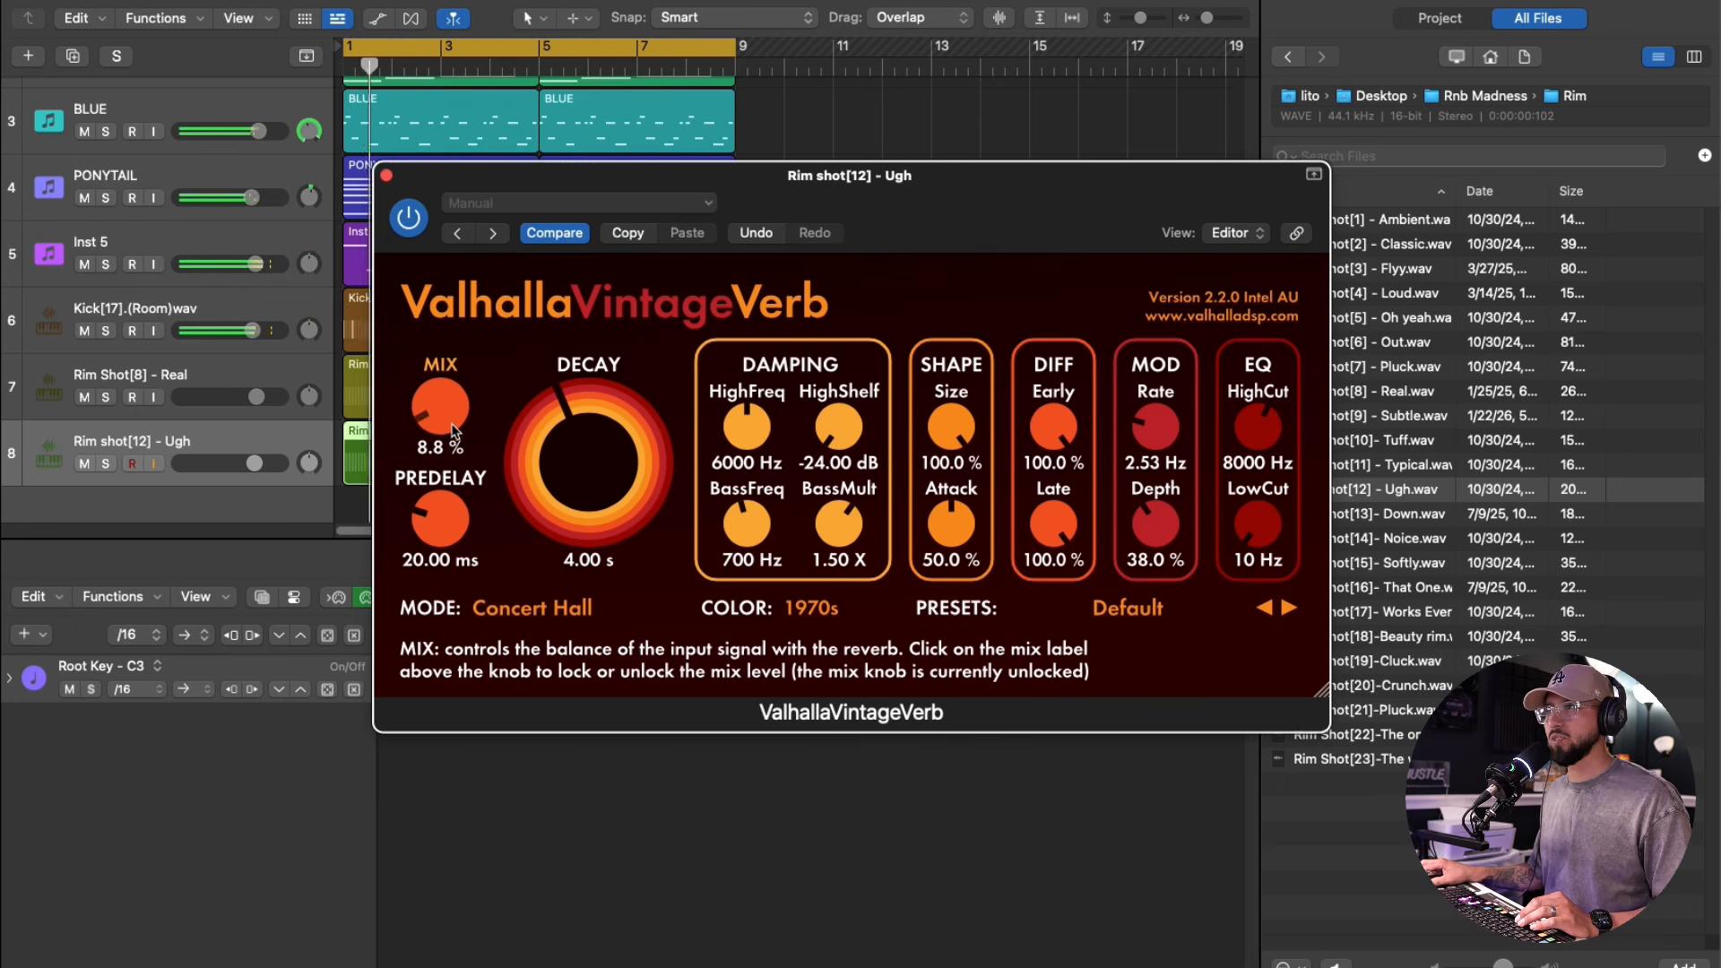
pyautogui.press('super+w')
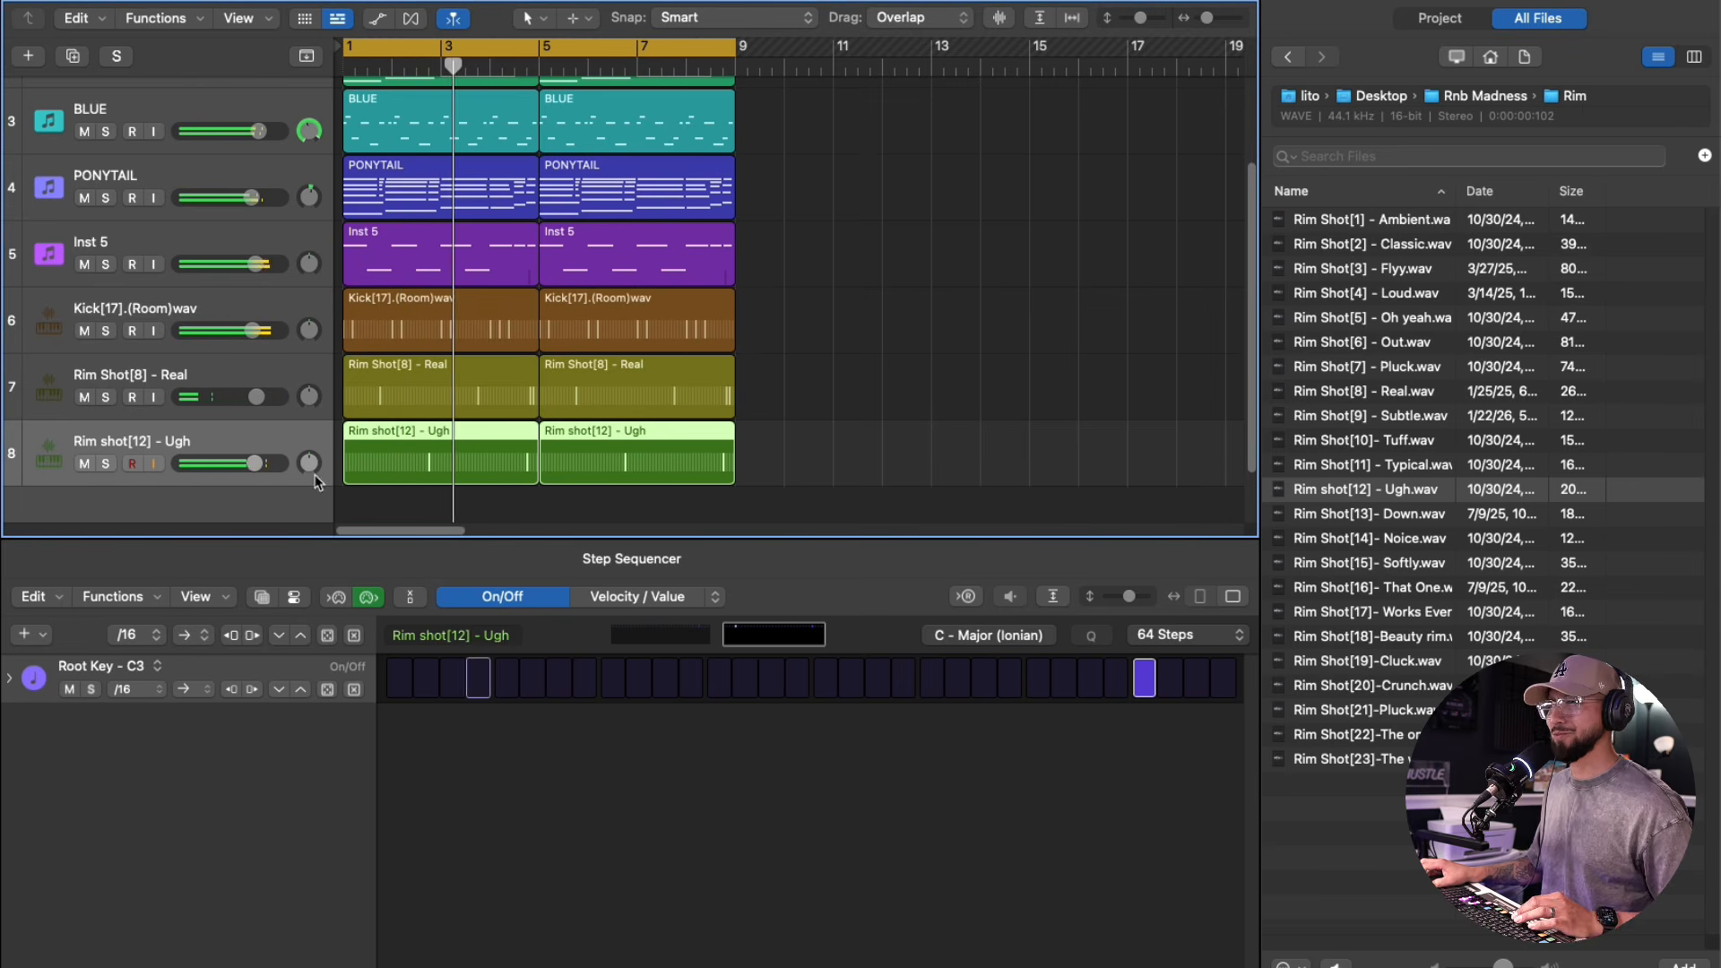
pyautogui.press('v')
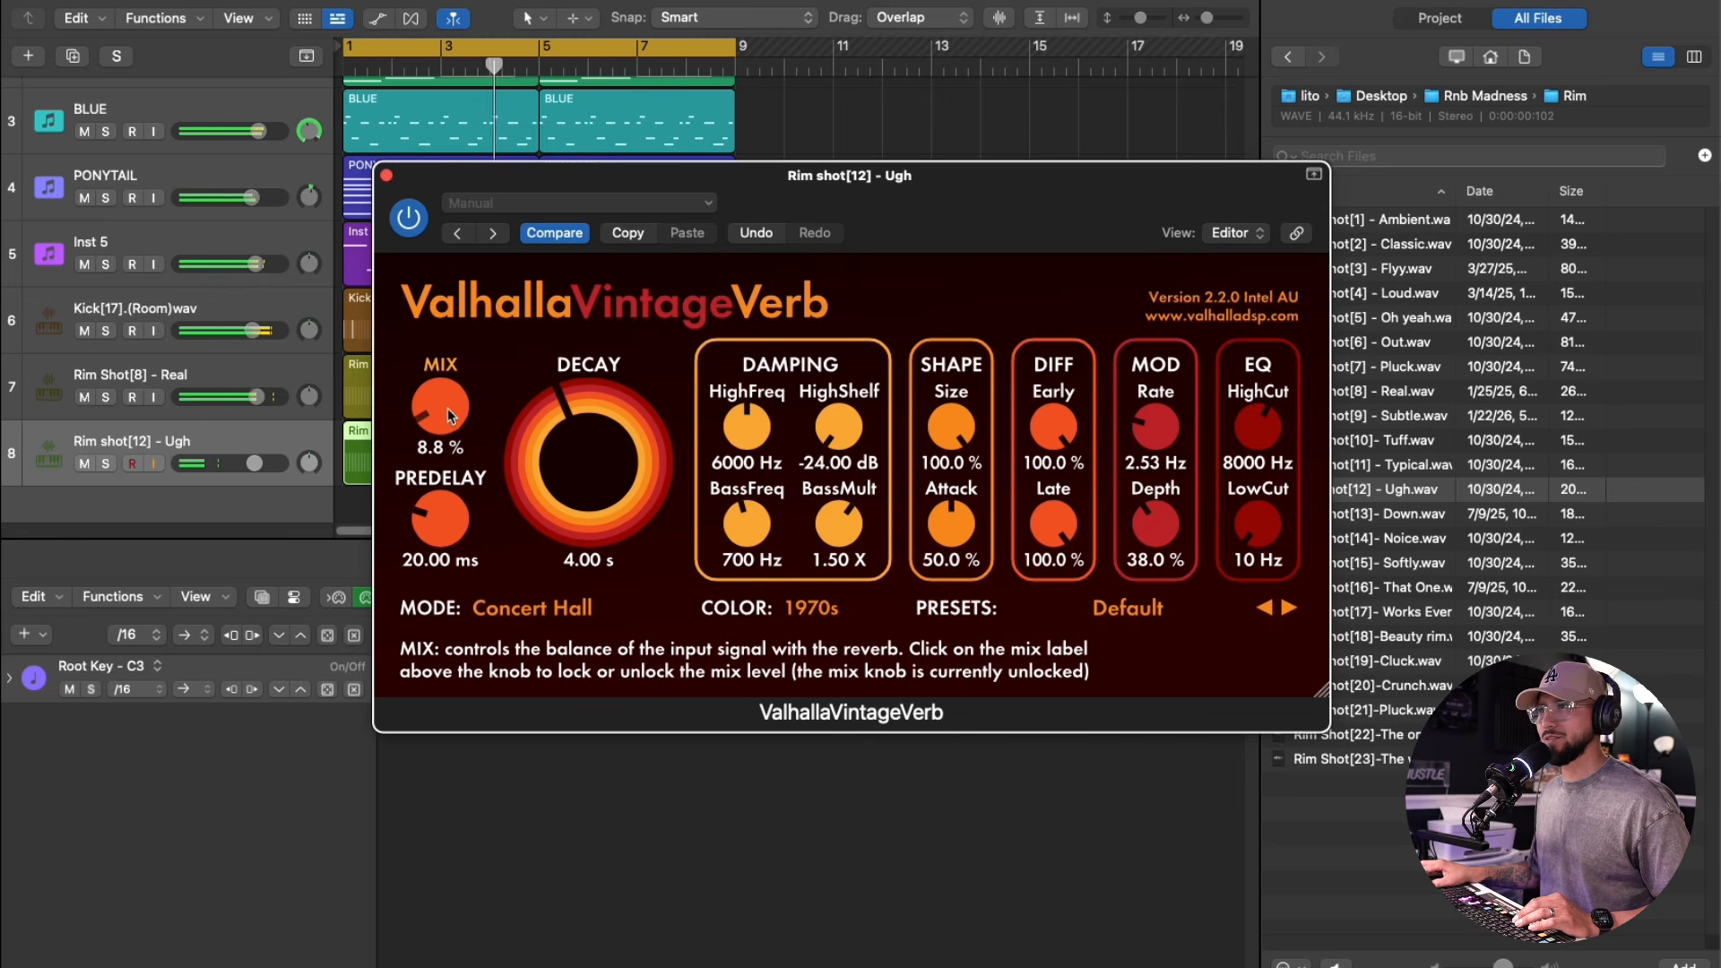
pyautogui.moveTo(457, 415); pyautogui.dragTo(457, 420)
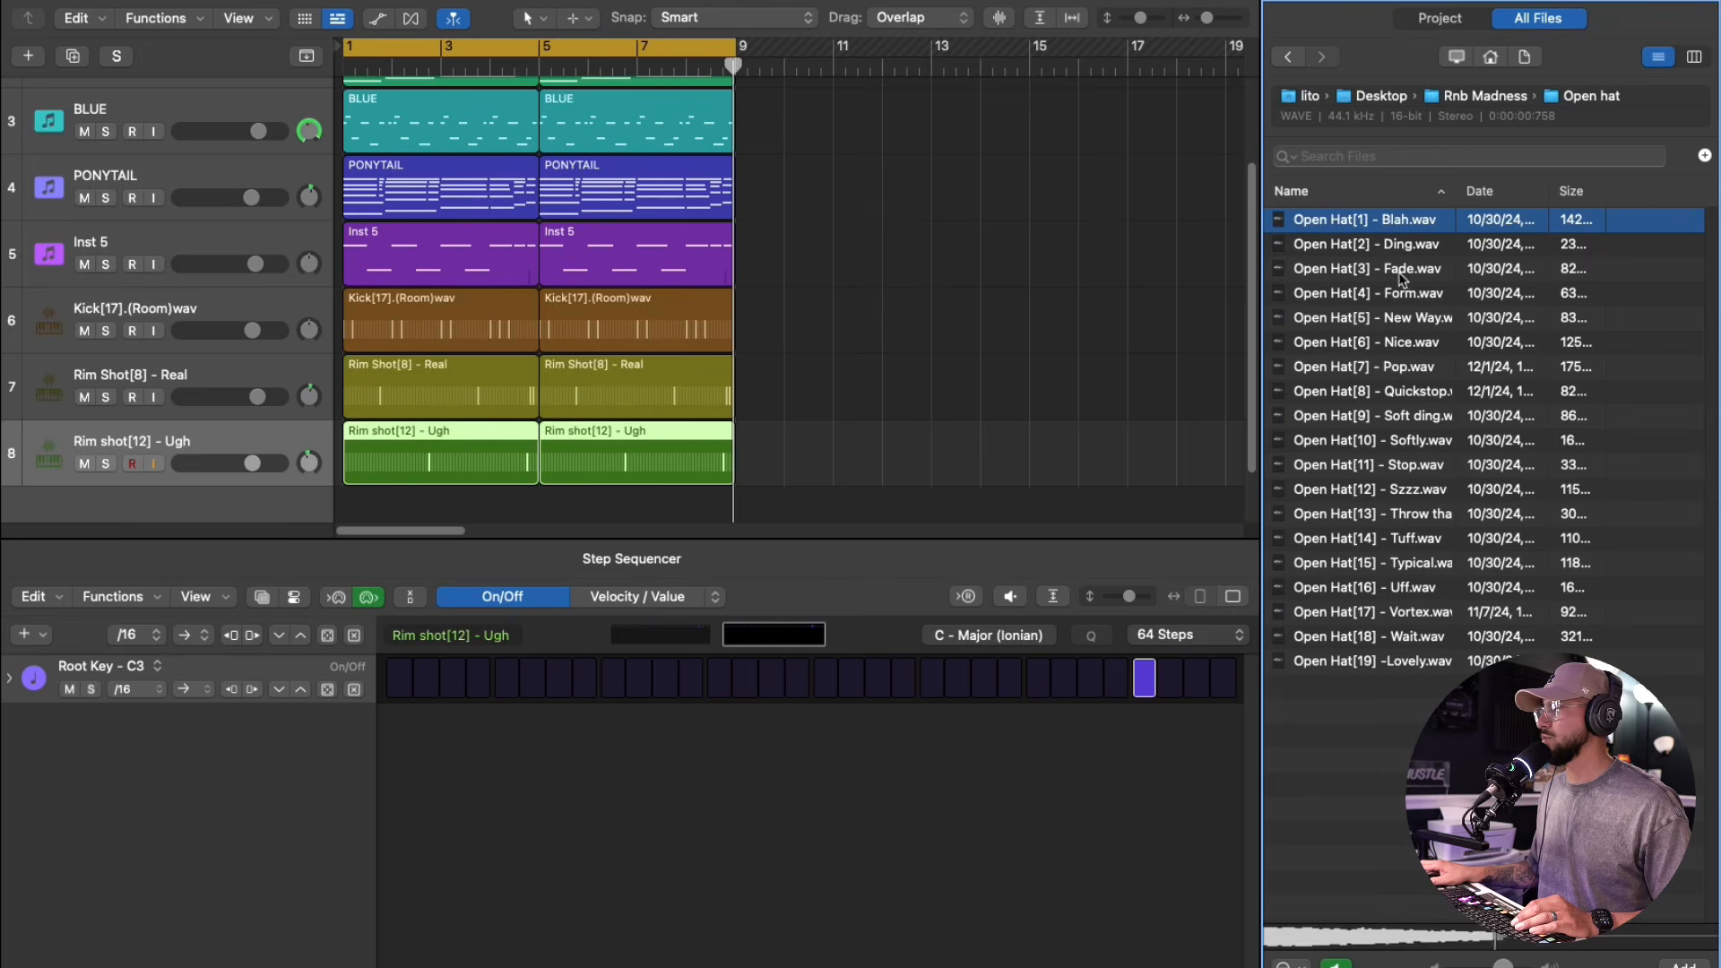
# - Record two Open Hat[1] - Blah hits on a new track and repeat the region, extended to four bars, at bar 5
pyautogui.moveTo(1398, 220); pyautogui.dragTo(254, 406)
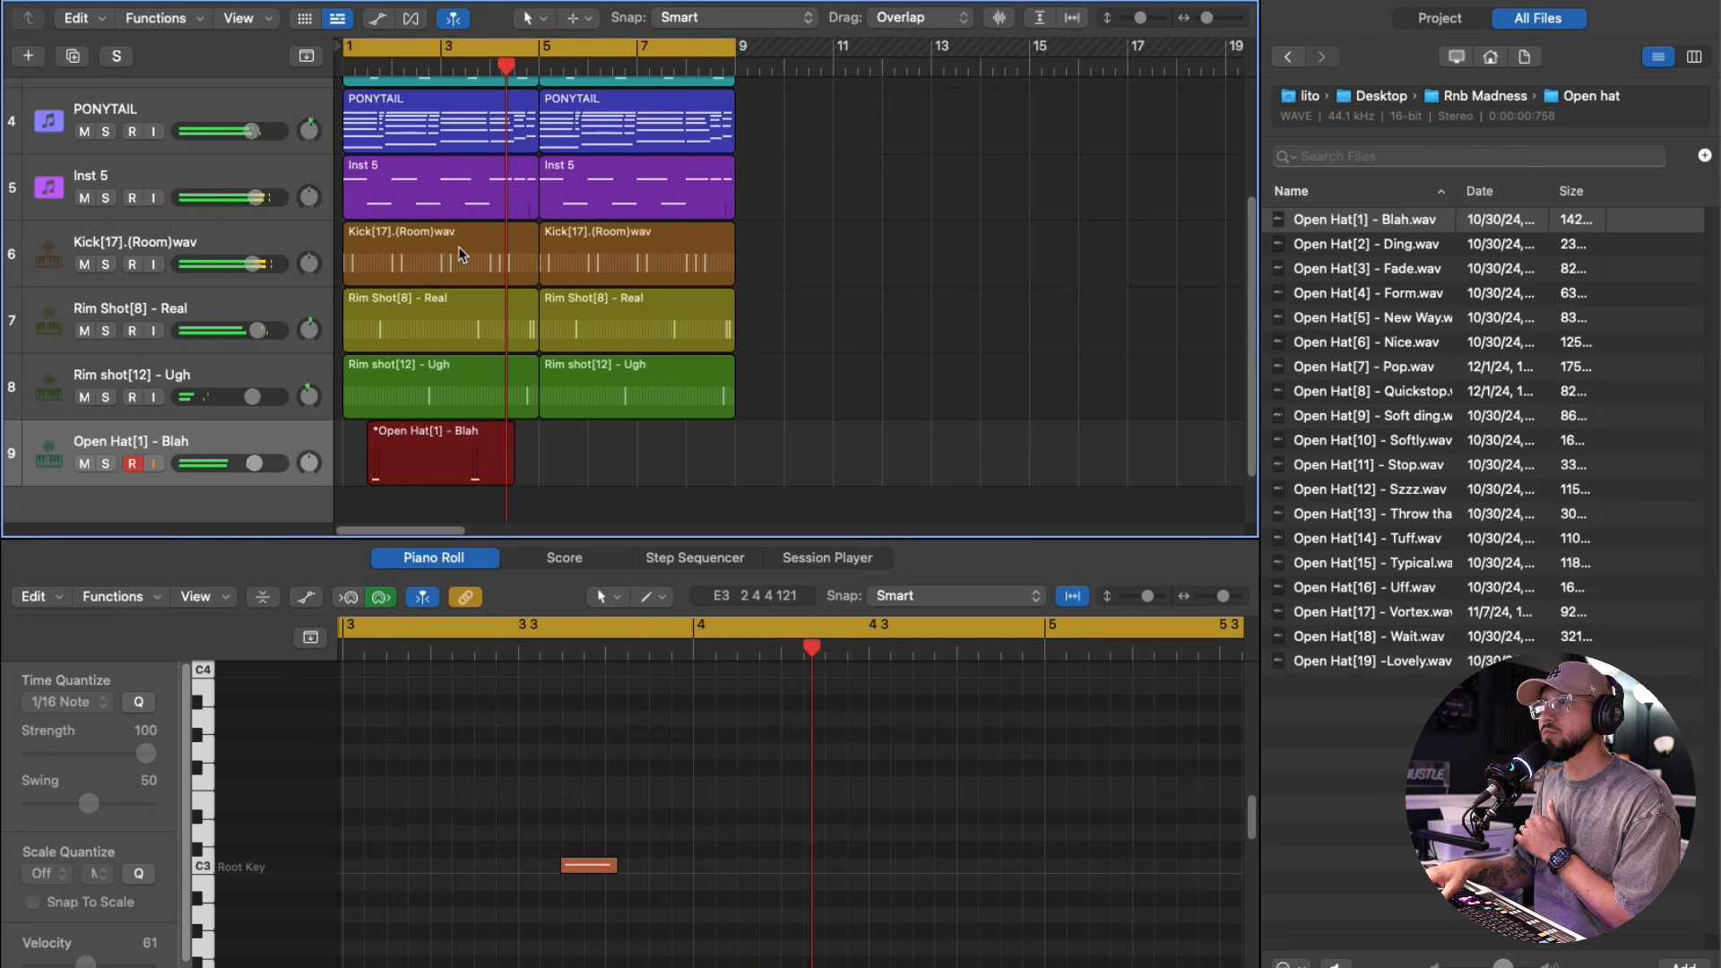
pyautogui.press('space')
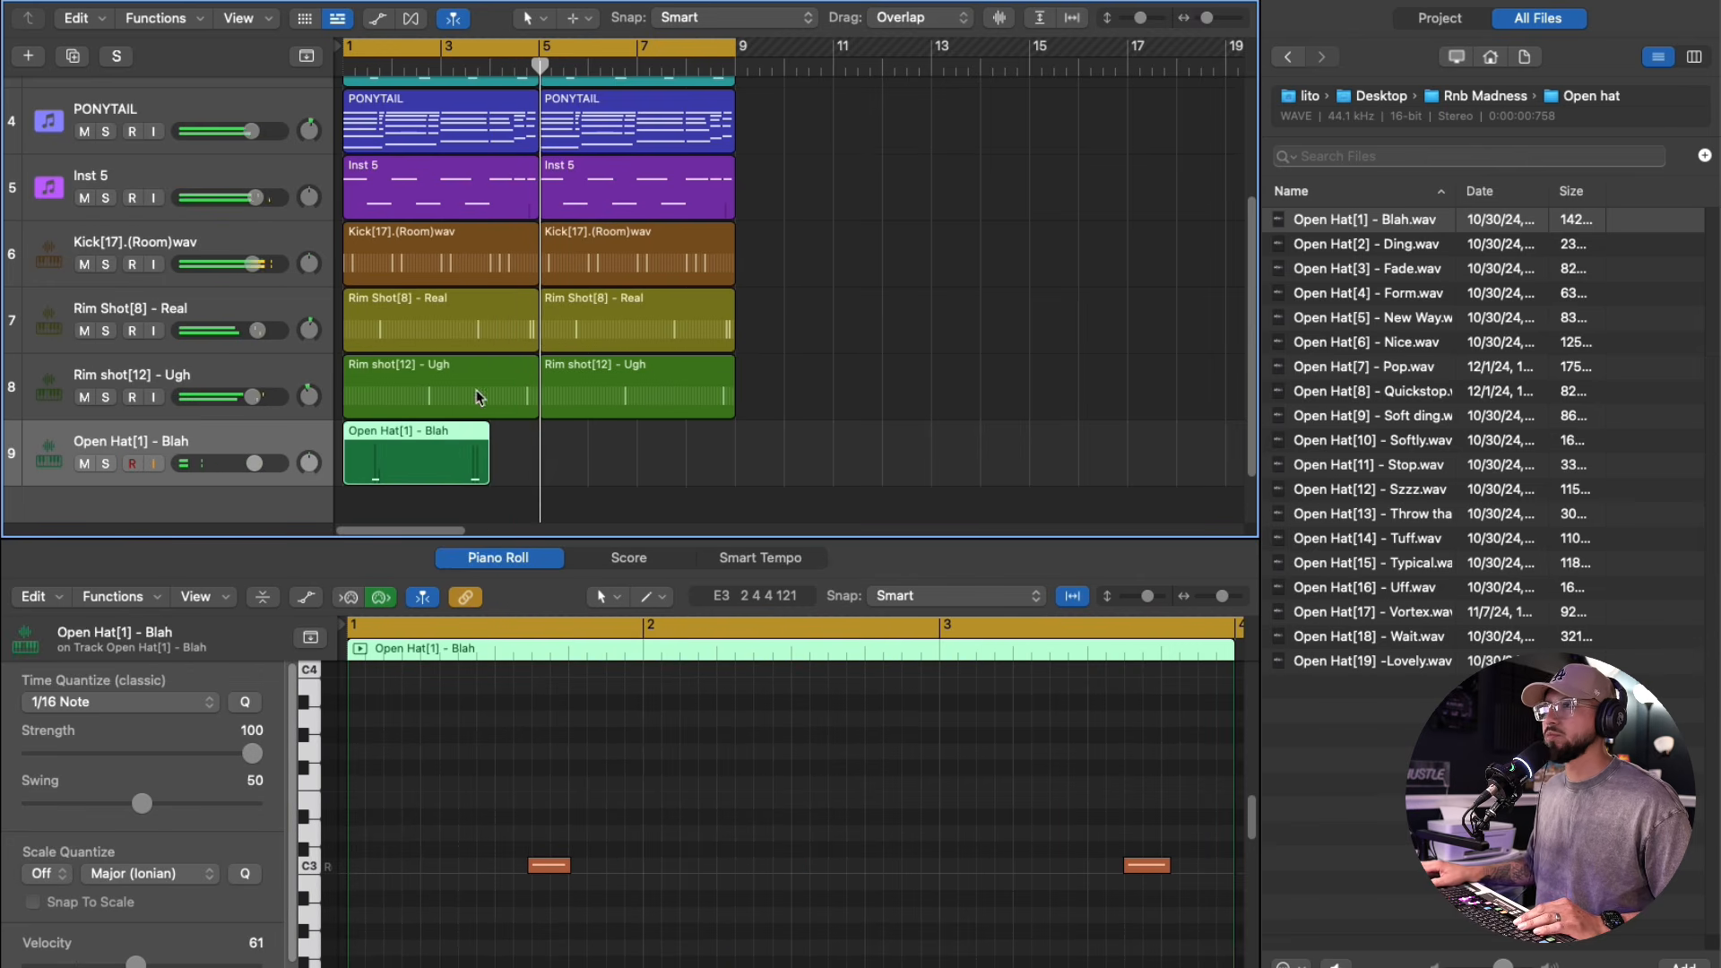
pyautogui.moveTo(489, 460); pyautogui.dragTo(538, 462)
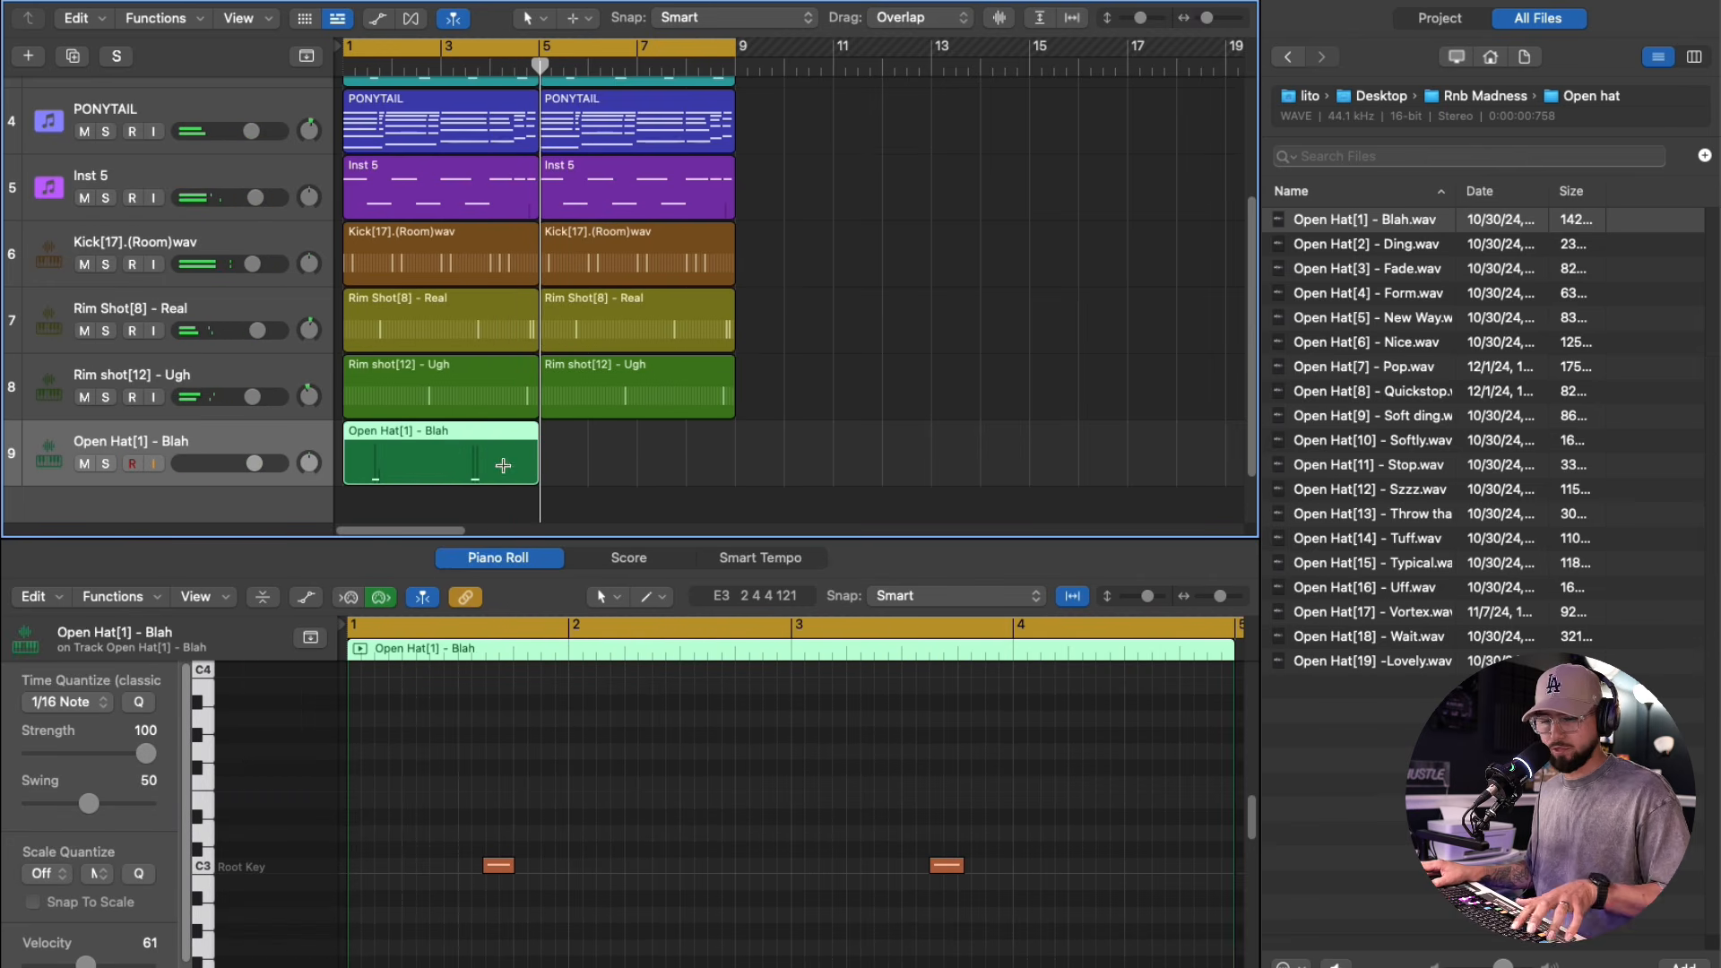
pyautogui.press('super+r')
# - Try a recorded hit of Open Hat[3] - Fade.wav on a new track and delete the recorded region
pyautogui.click(1375, 269)
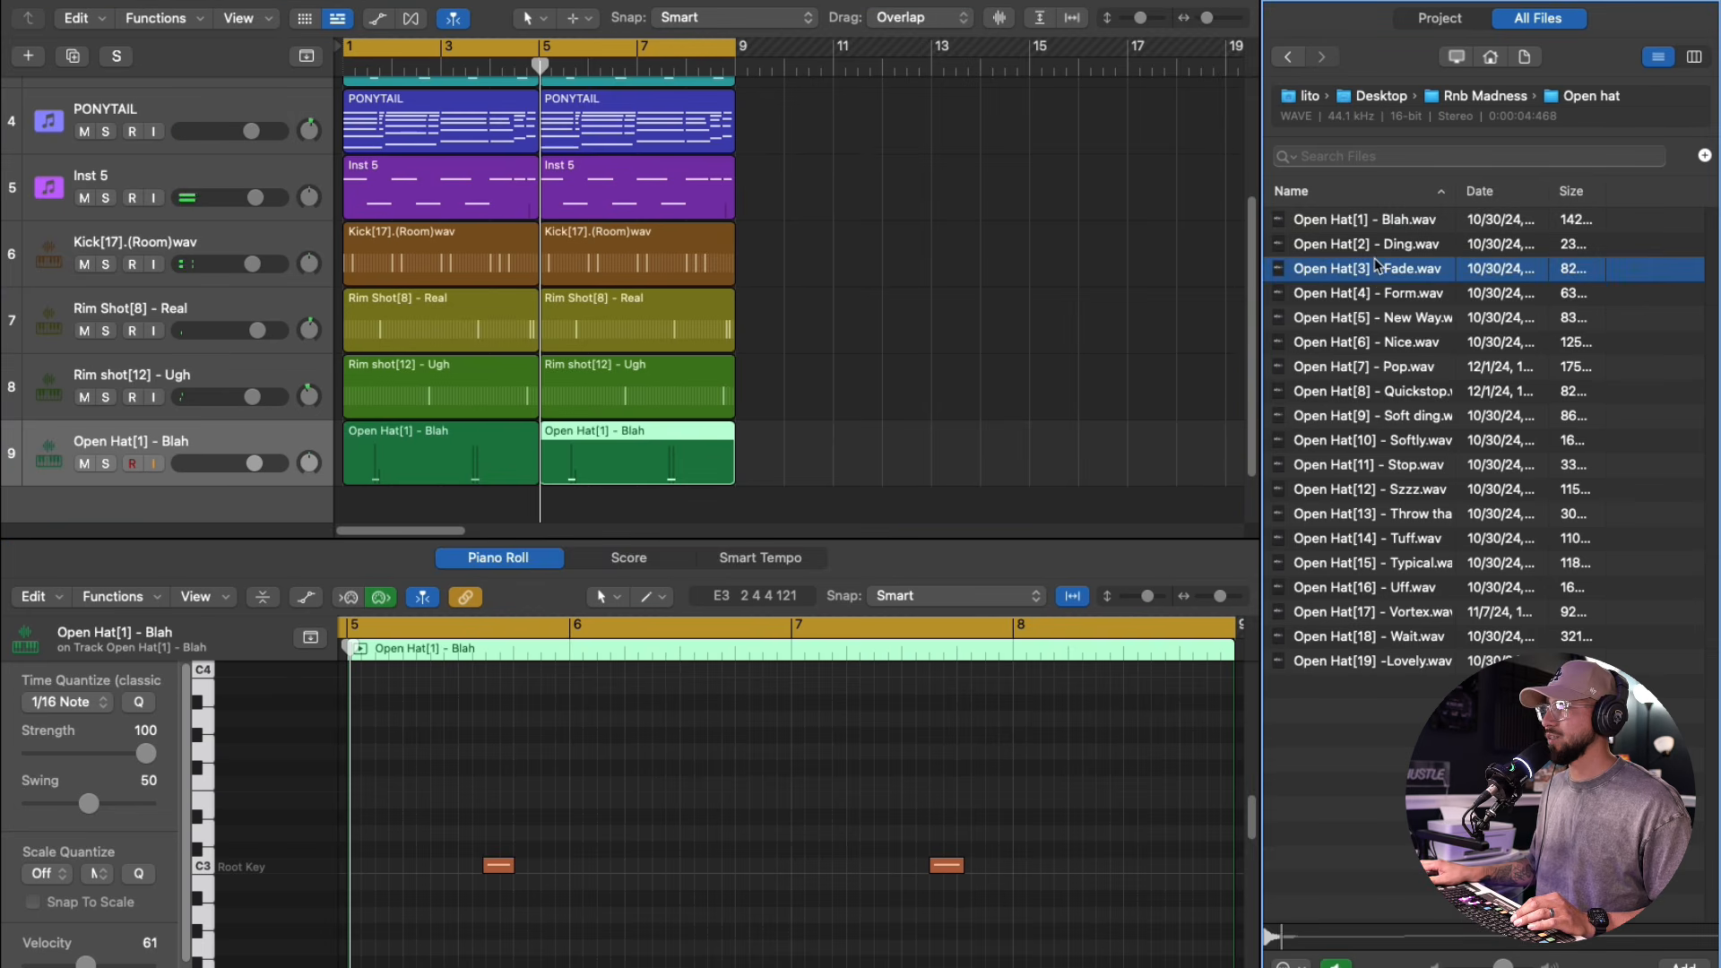
pyautogui.moveTo(1376, 270); pyautogui.dragTo(112, 400)
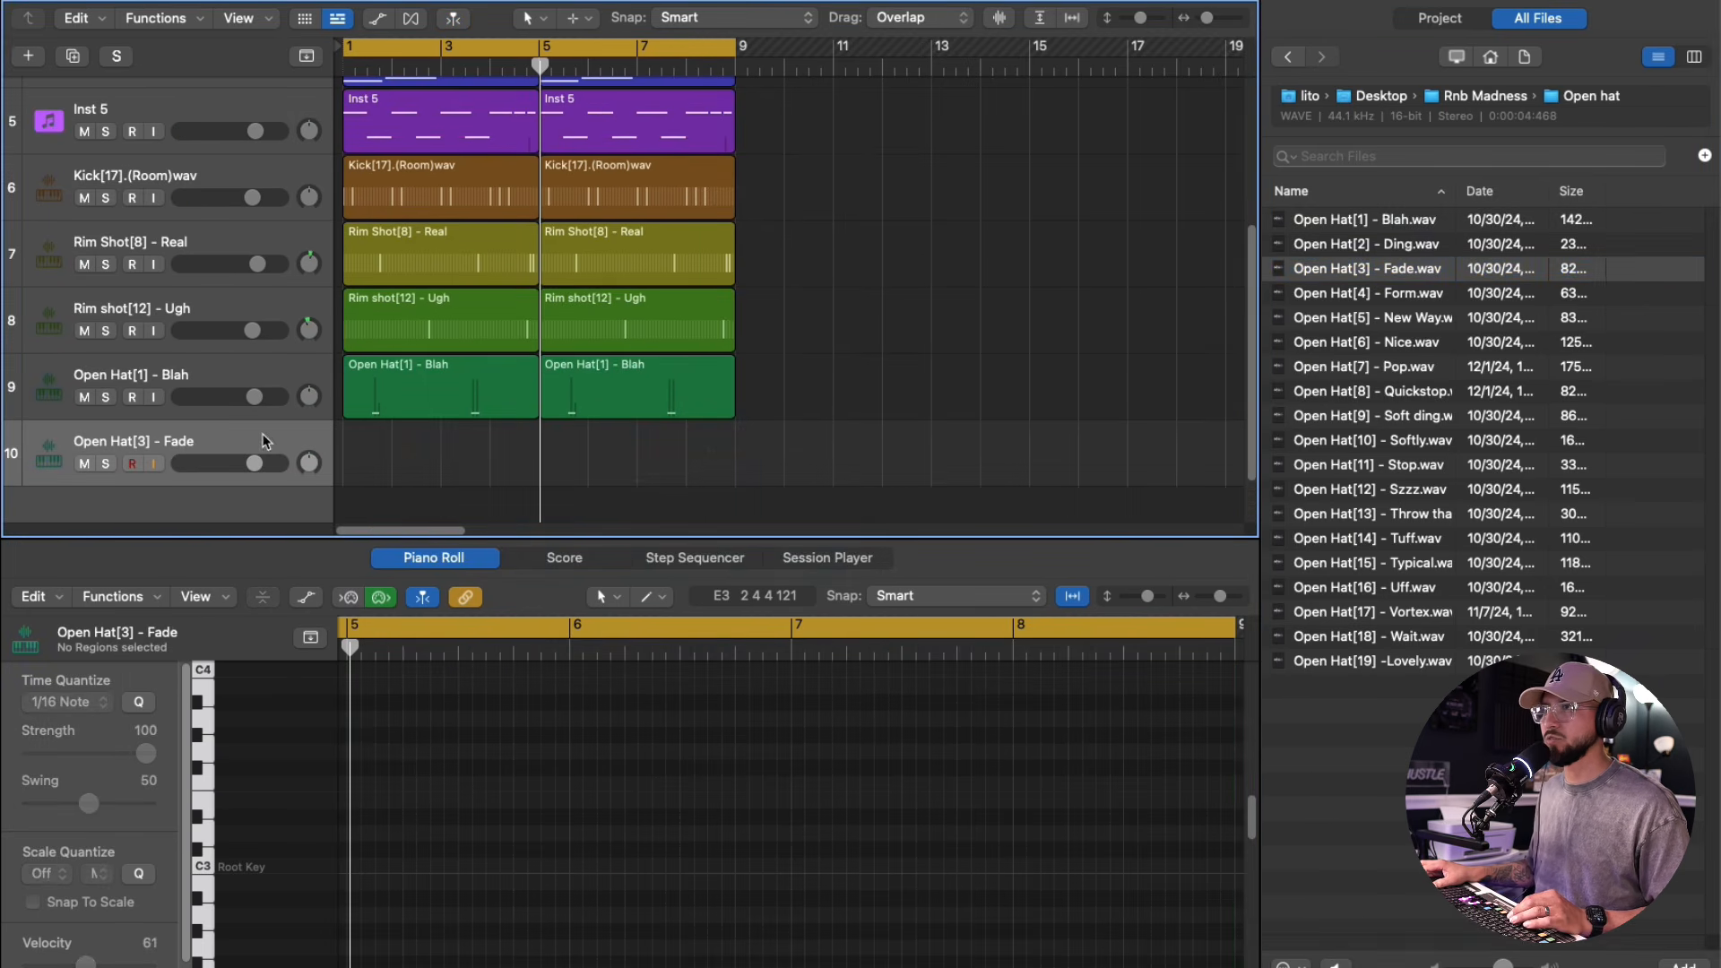
pyautogui.press('r')
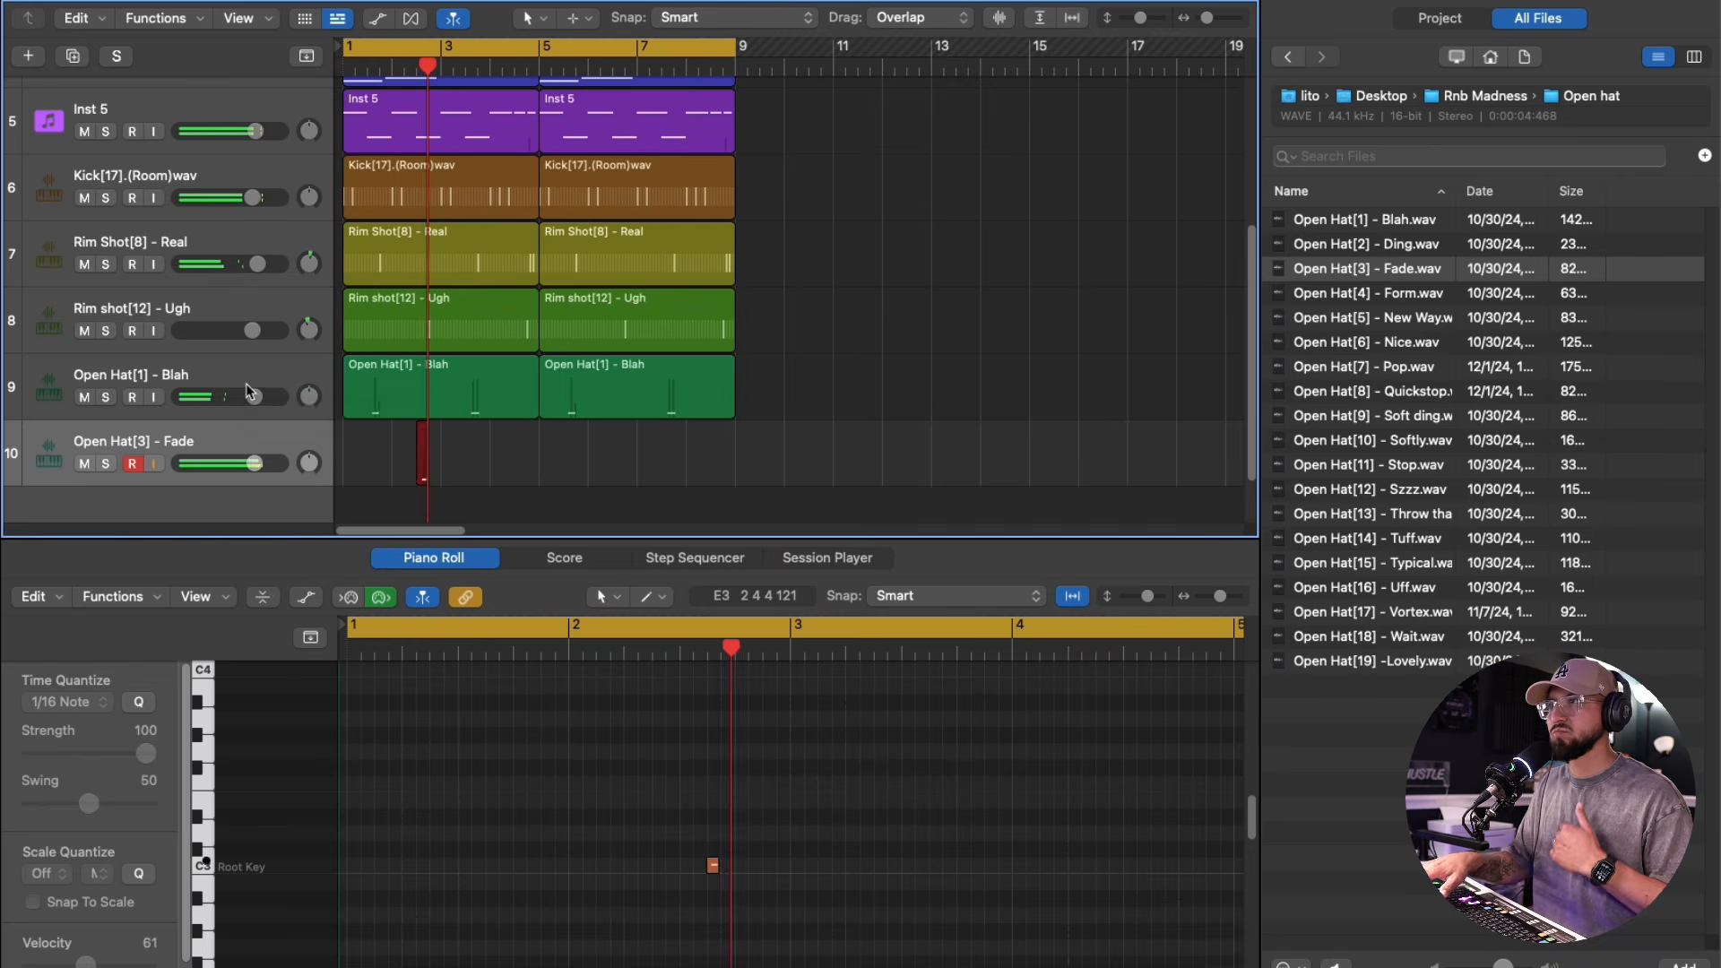
pyautogui.press('space')
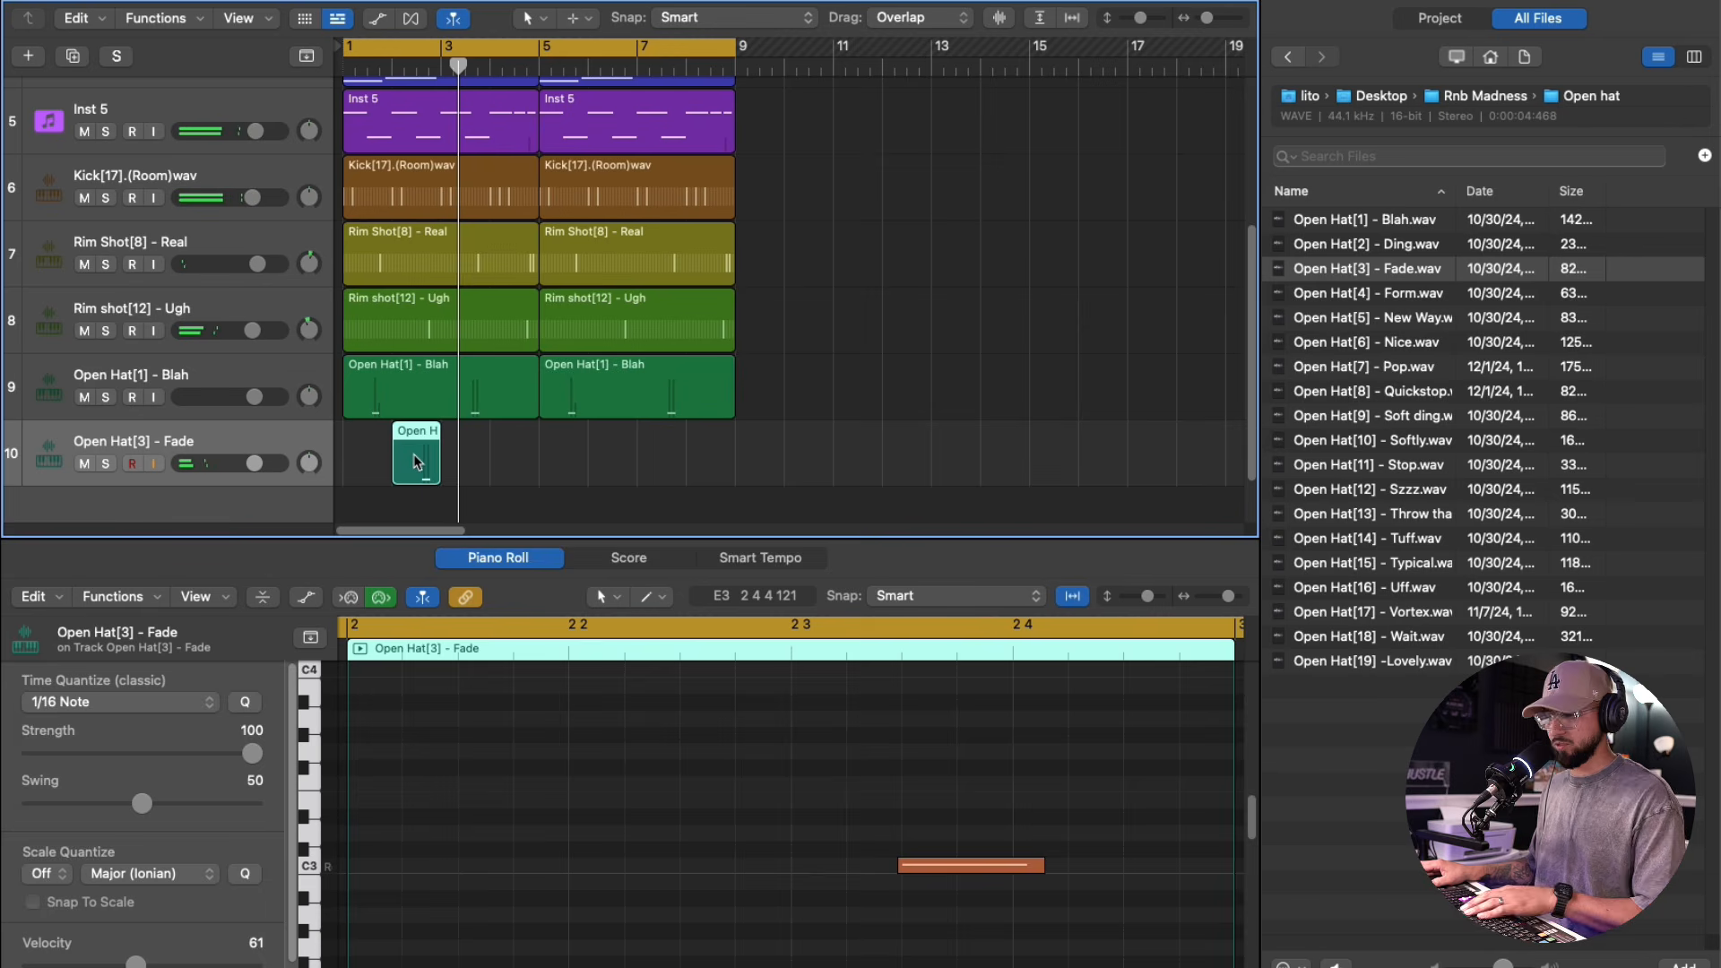
pyautogui.press('Delete')
# - Audition further open hat samples and replace the sample on track 10 with Open Hat[7] - Pop.wav
pyautogui.click(1394, 293)
pyautogui.click(1398, 341)
pyautogui.click(1400, 366)
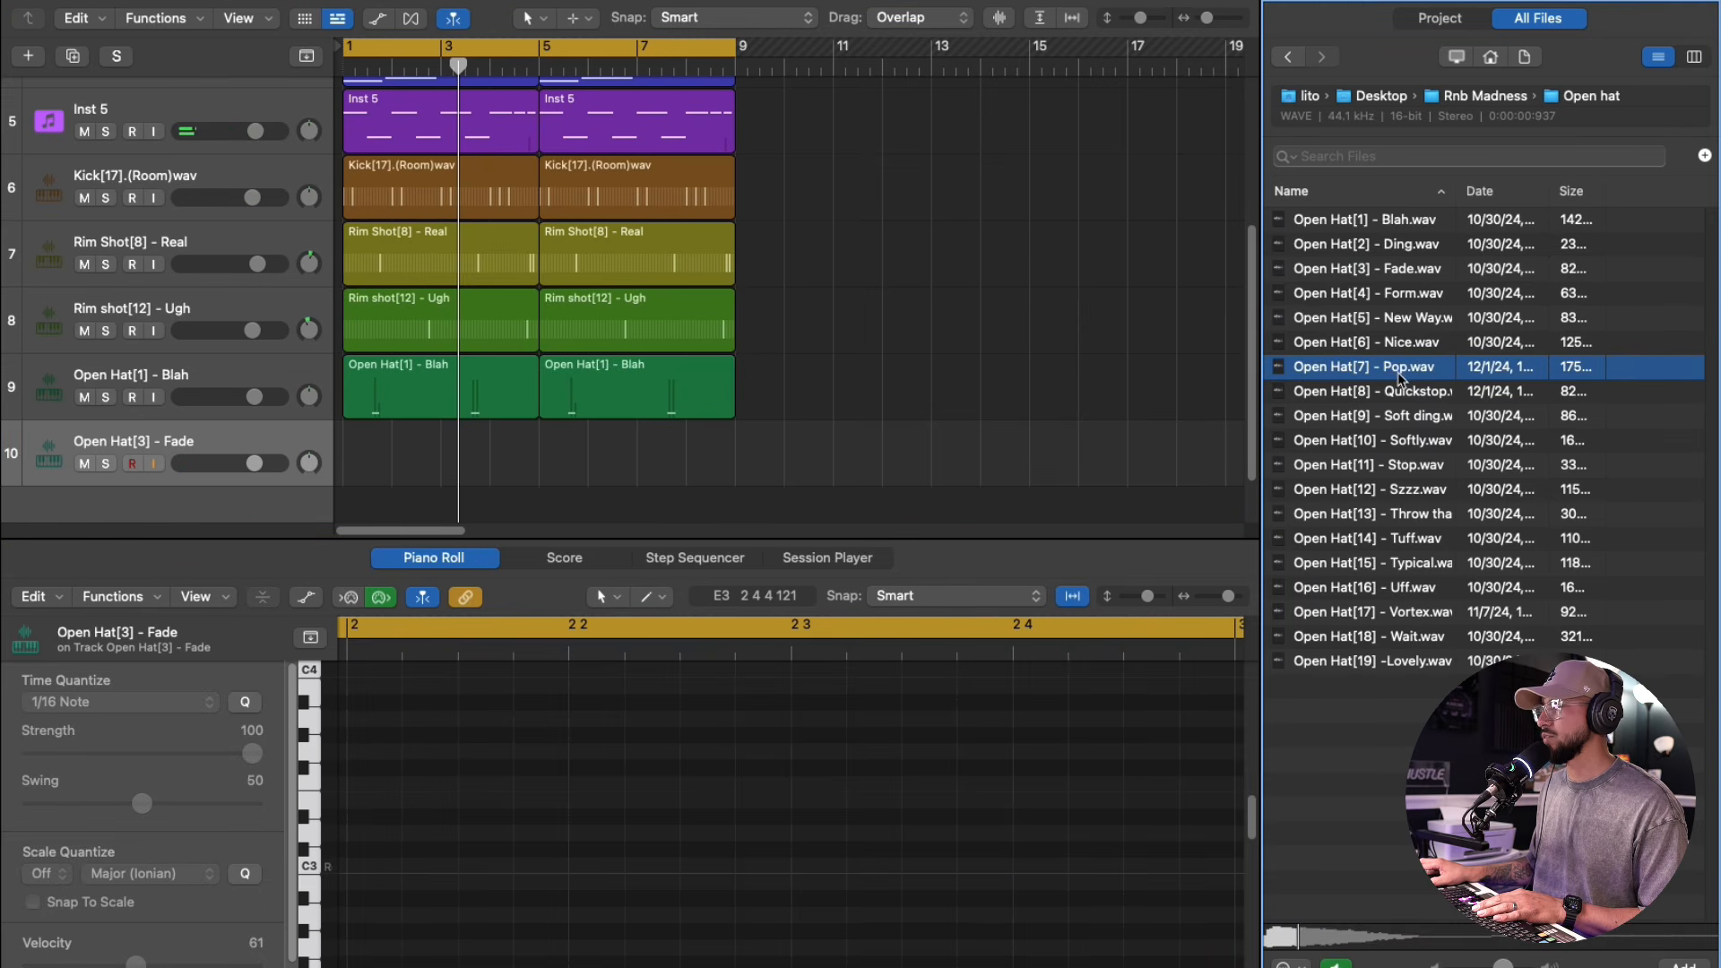
pyautogui.moveTo(1402, 398); pyautogui.dragTo(230, 472)
pyautogui.moveTo(730, 539); pyautogui.dragTo(730, 492)
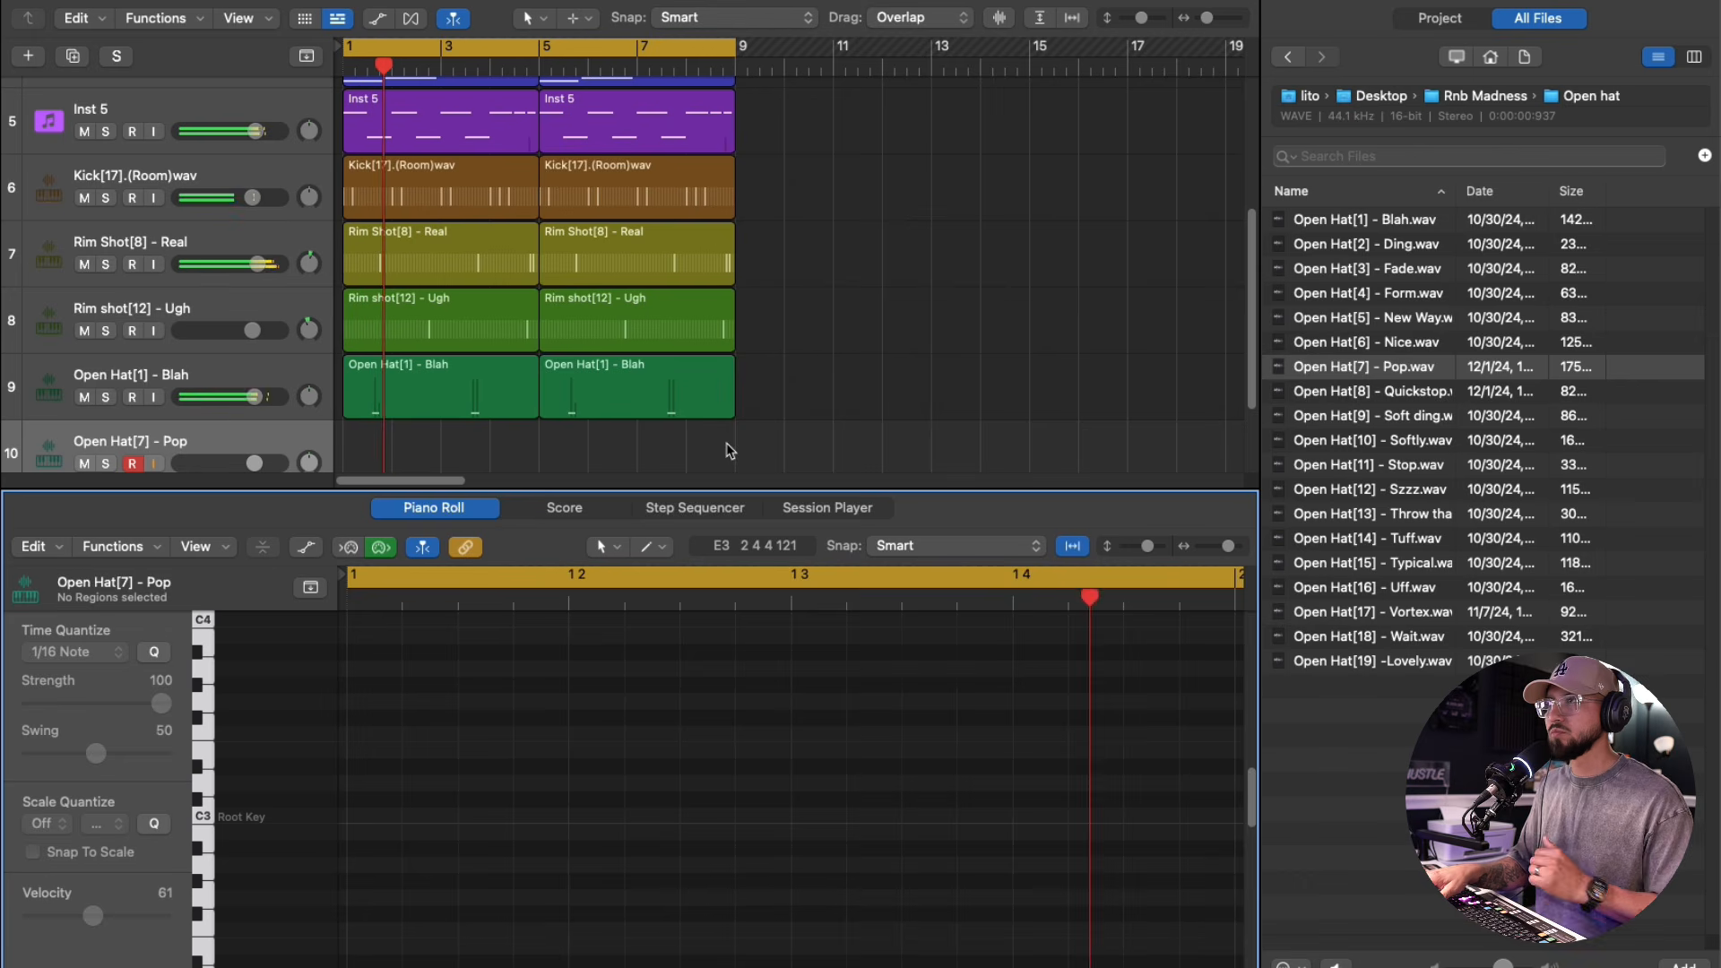
# - Record two Open Hat[7] - Pop hits within the first four bars and repeat the four-bar region at bar 5
pyautogui.press('r')
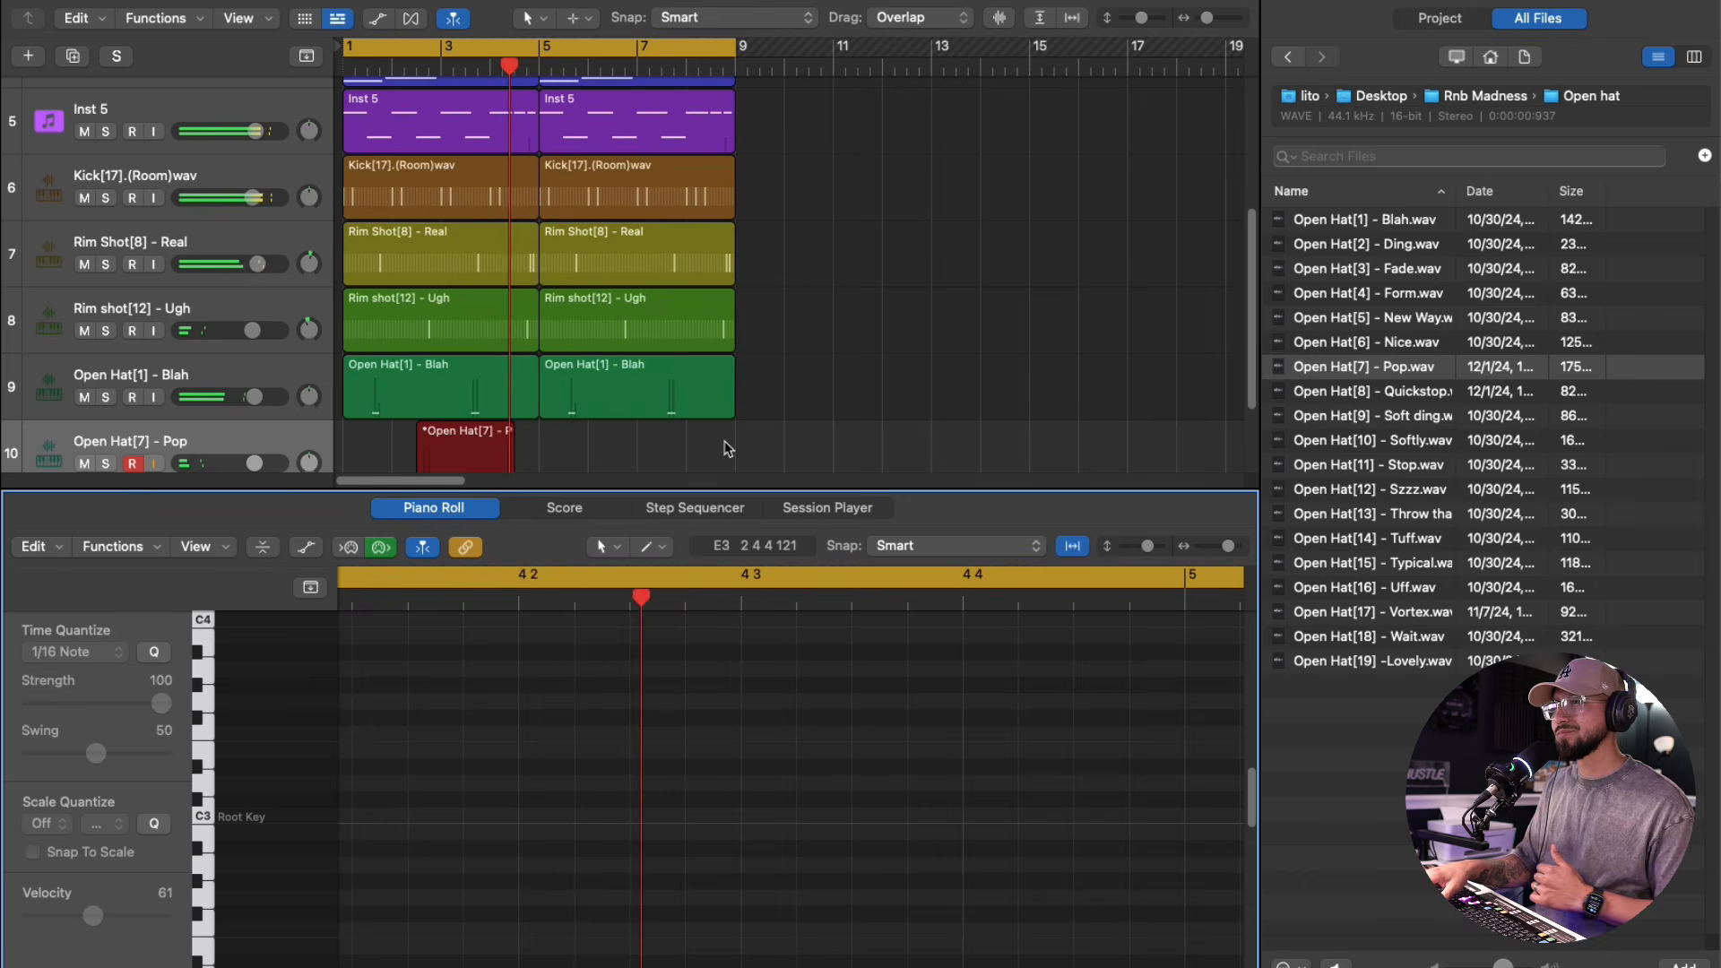
pyautogui.press('space')
pyautogui.scroll(-1, 538, 403)
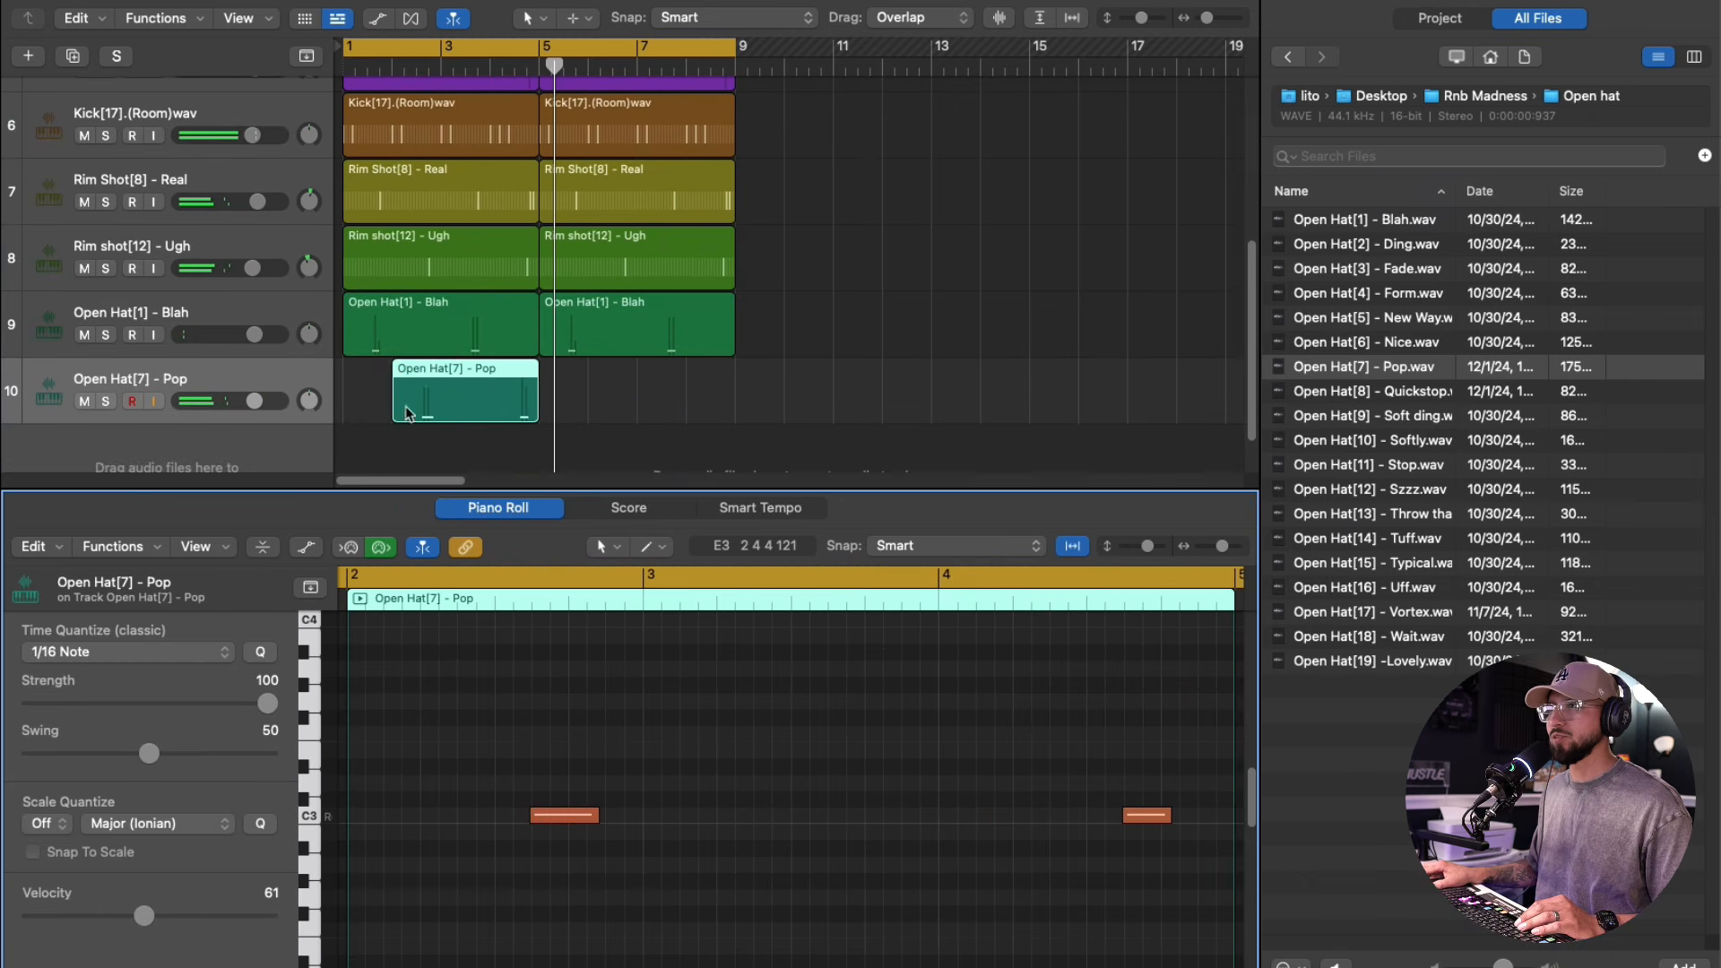
pyautogui.click(414, 390)
pyautogui.press('super+r')
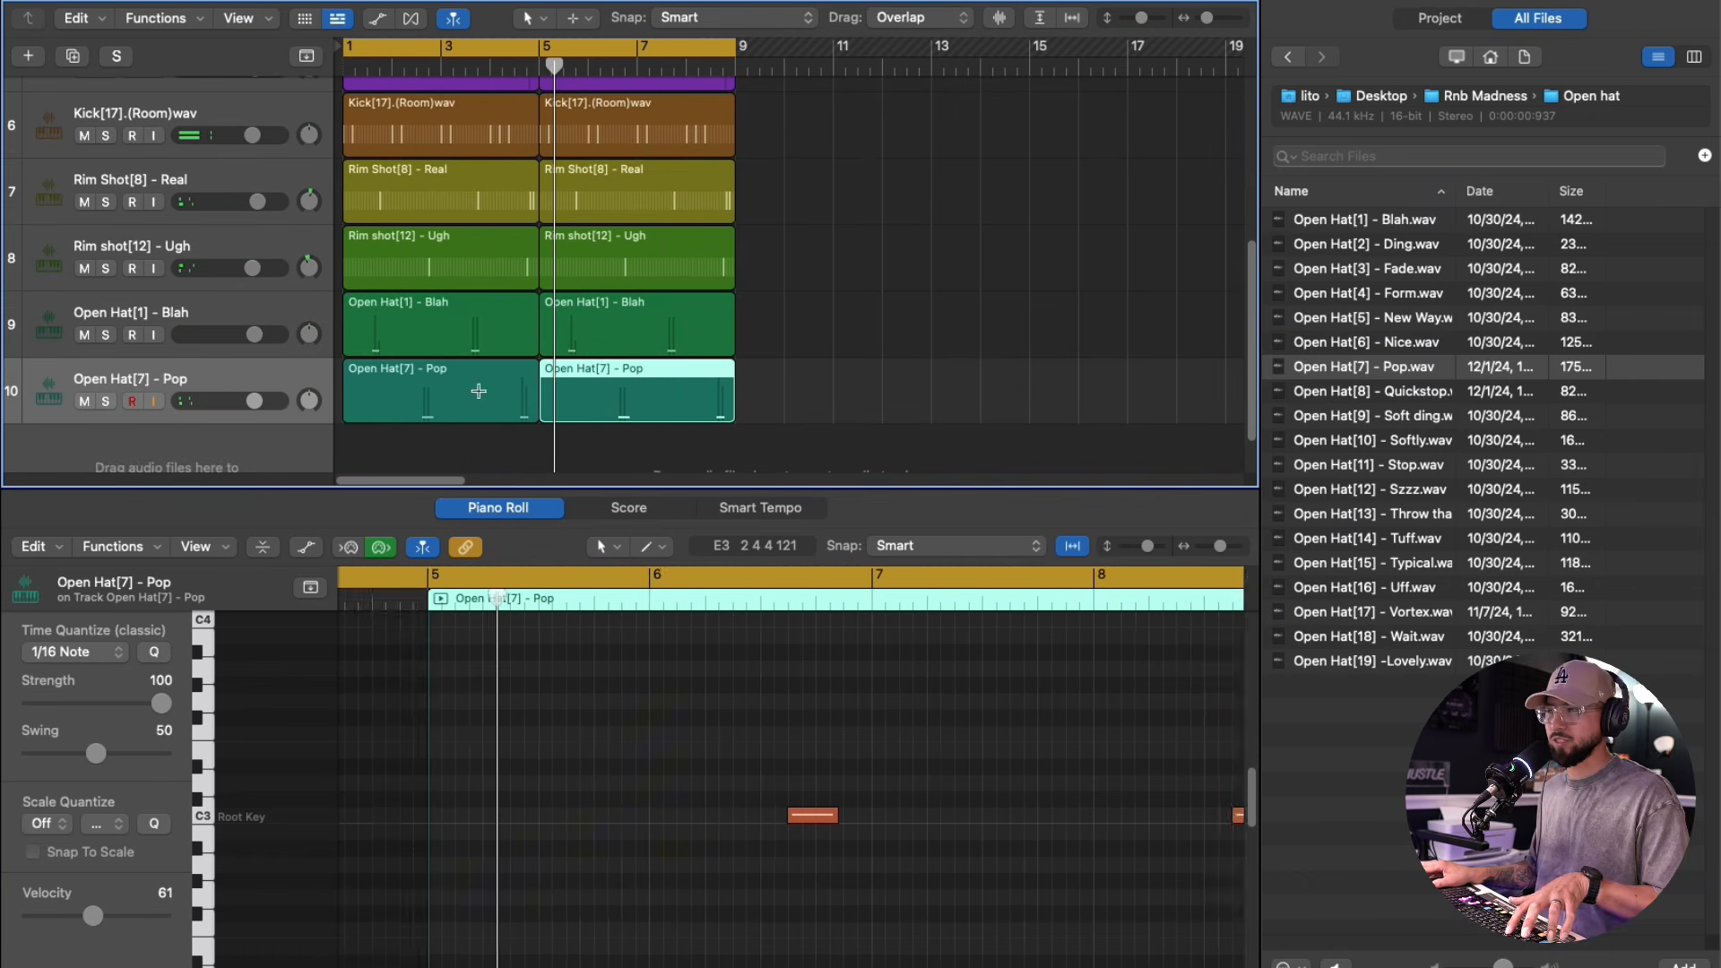
# - Pan the Open Hat[7] - Pop track to about +6 and adjust the pan of the Open Hat[1] - Blah track
pyautogui.click(309, 400)
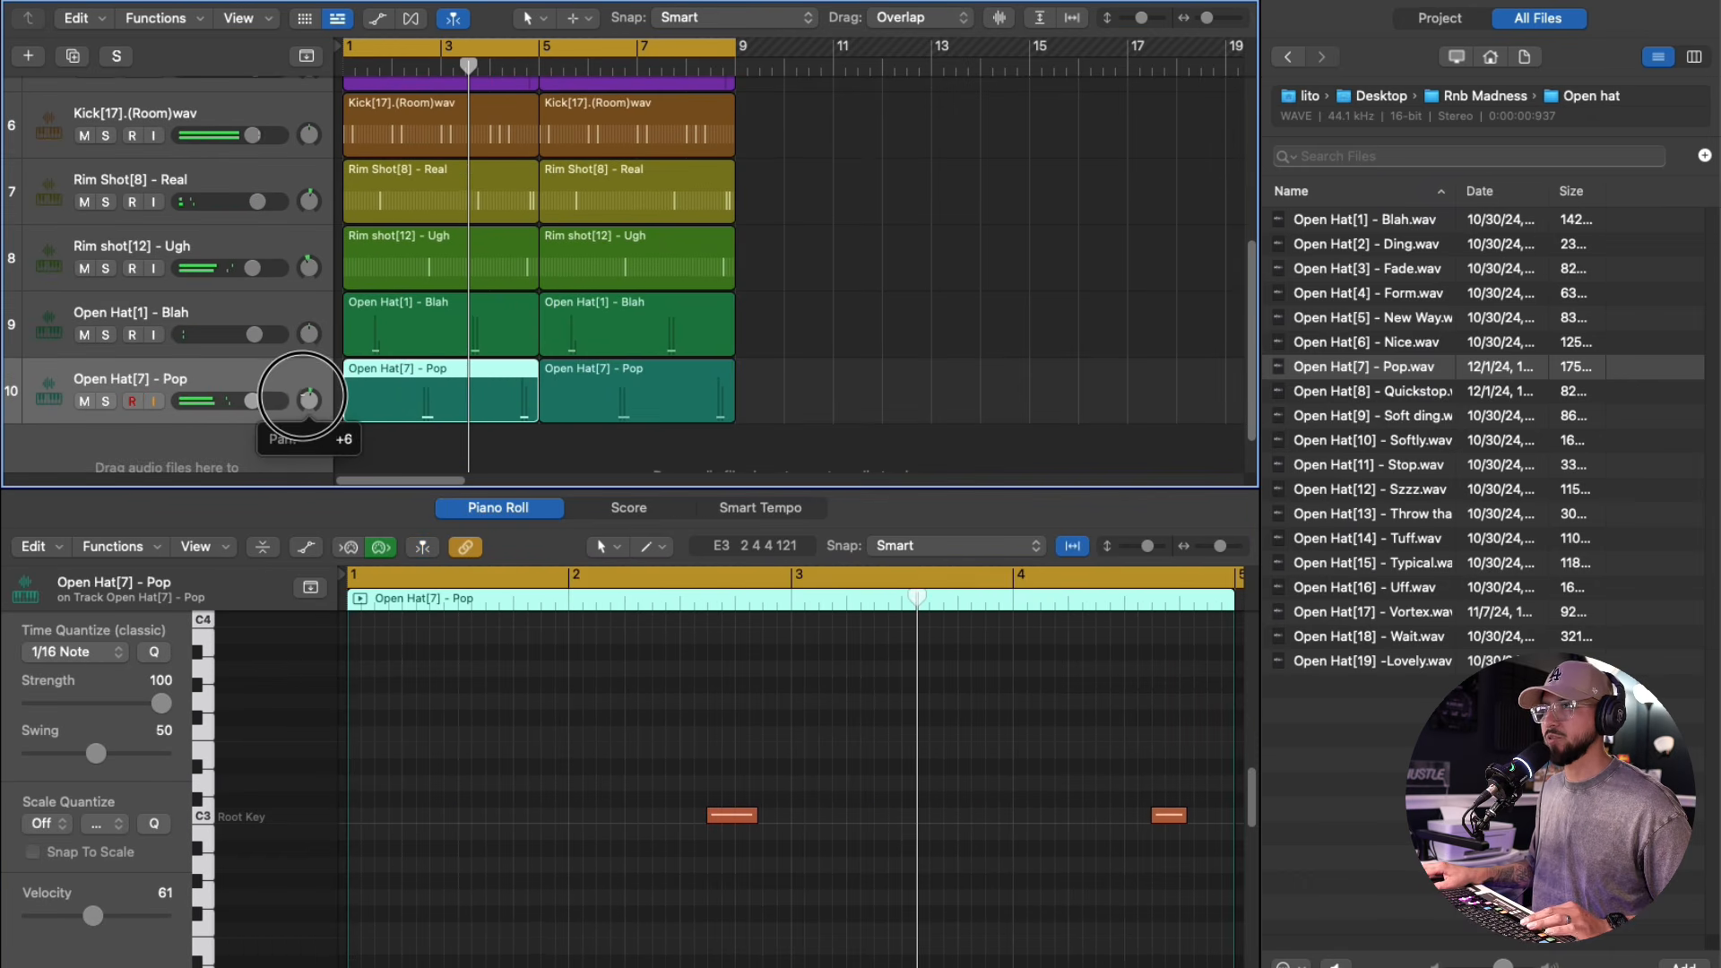
pyautogui.click(310, 350)
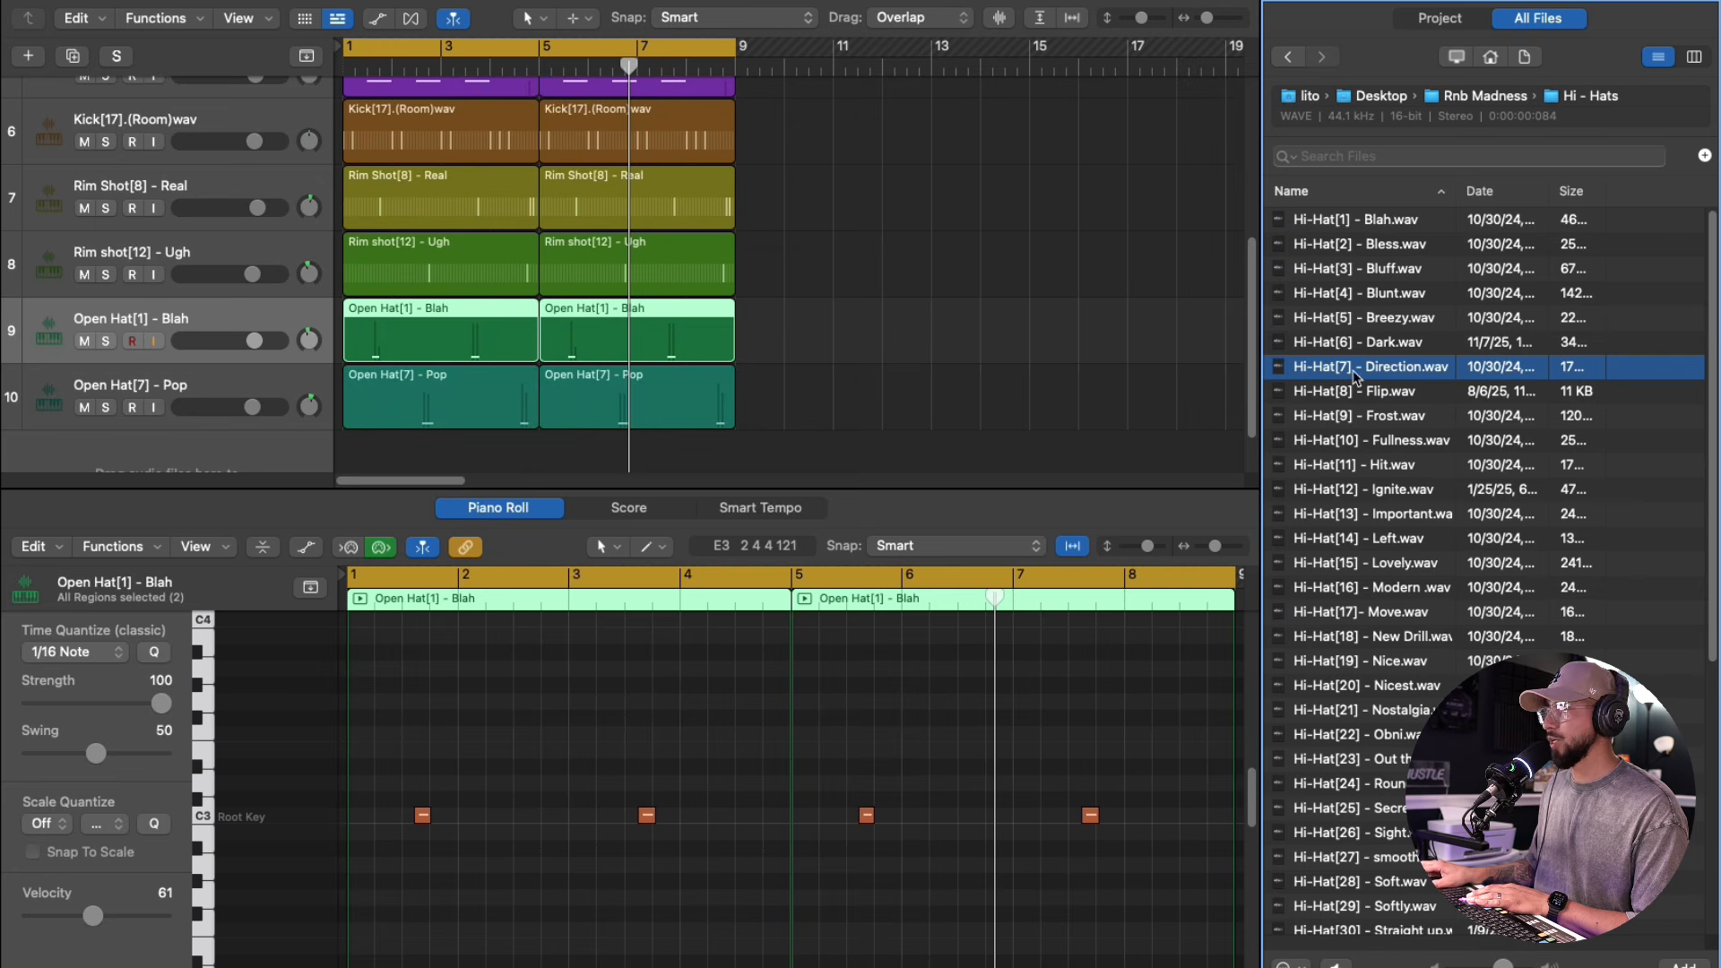
# - Load Hi-Hat[7] - Direction.wav onto a new instrument track below the open hats
pyautogui.moveTo(1355, 377); pyautogui.dragTo(379, 479)
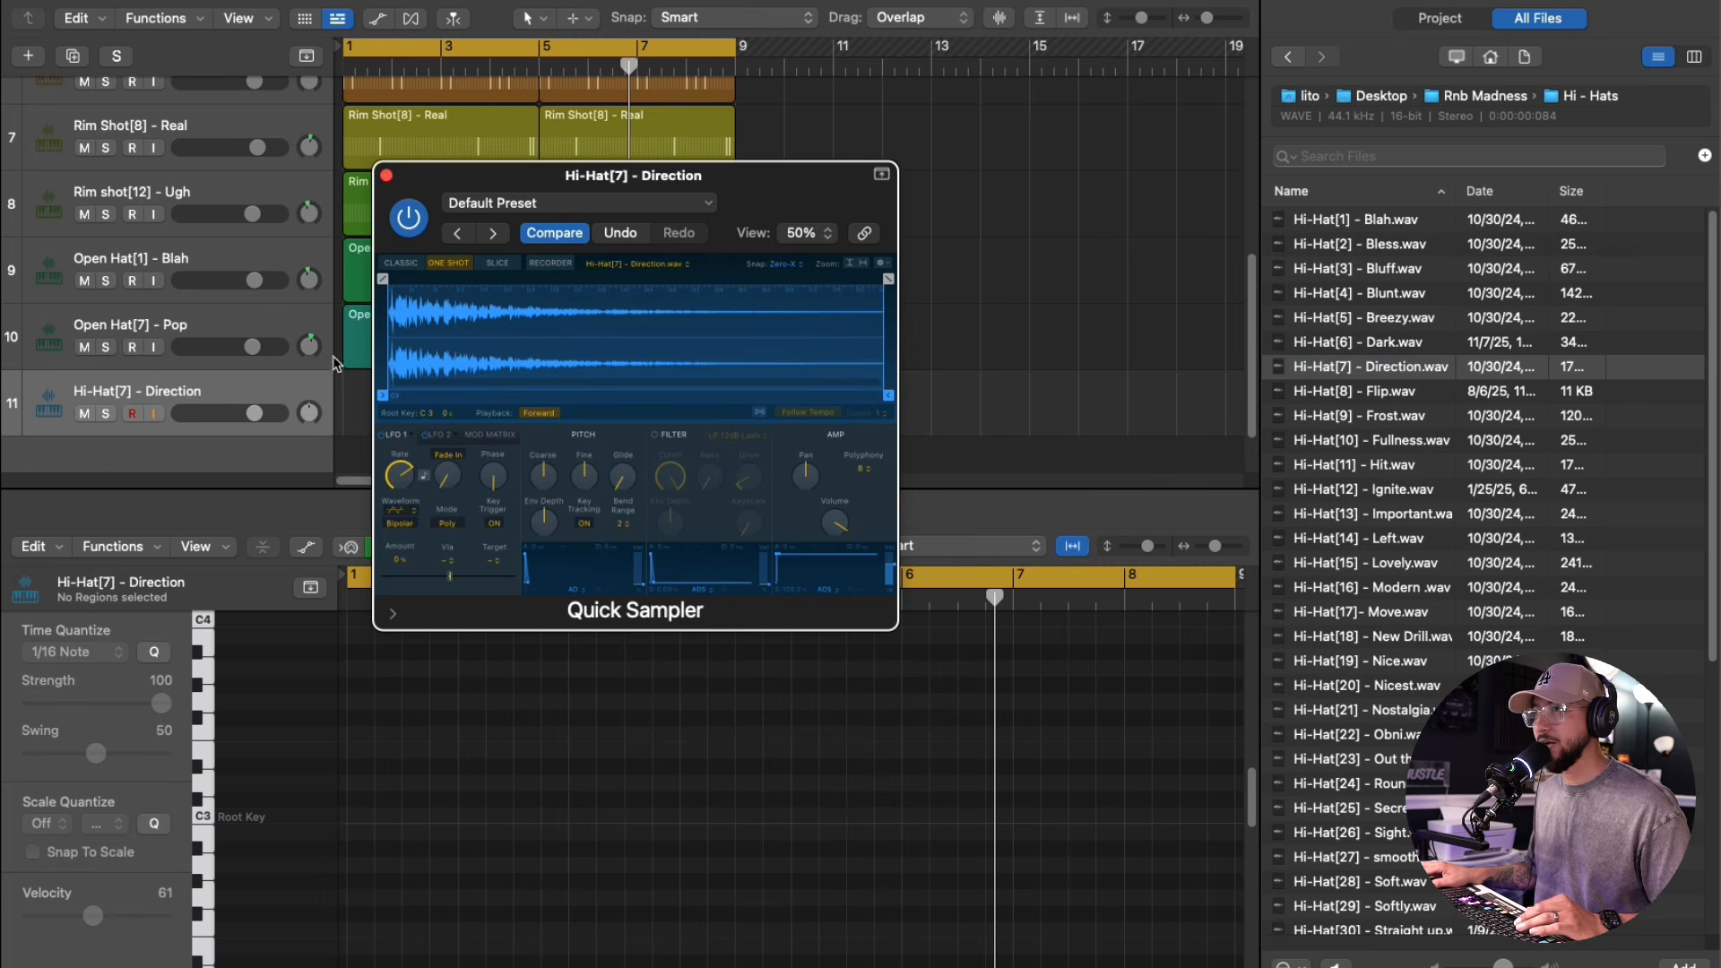
pyautogui.click(386, 175)
# - Place a hi-hat pattern region at bar 1 with hits on steps 1, 8 and 10, and set its length to 64 steps
pyautogui.click(659, 507)
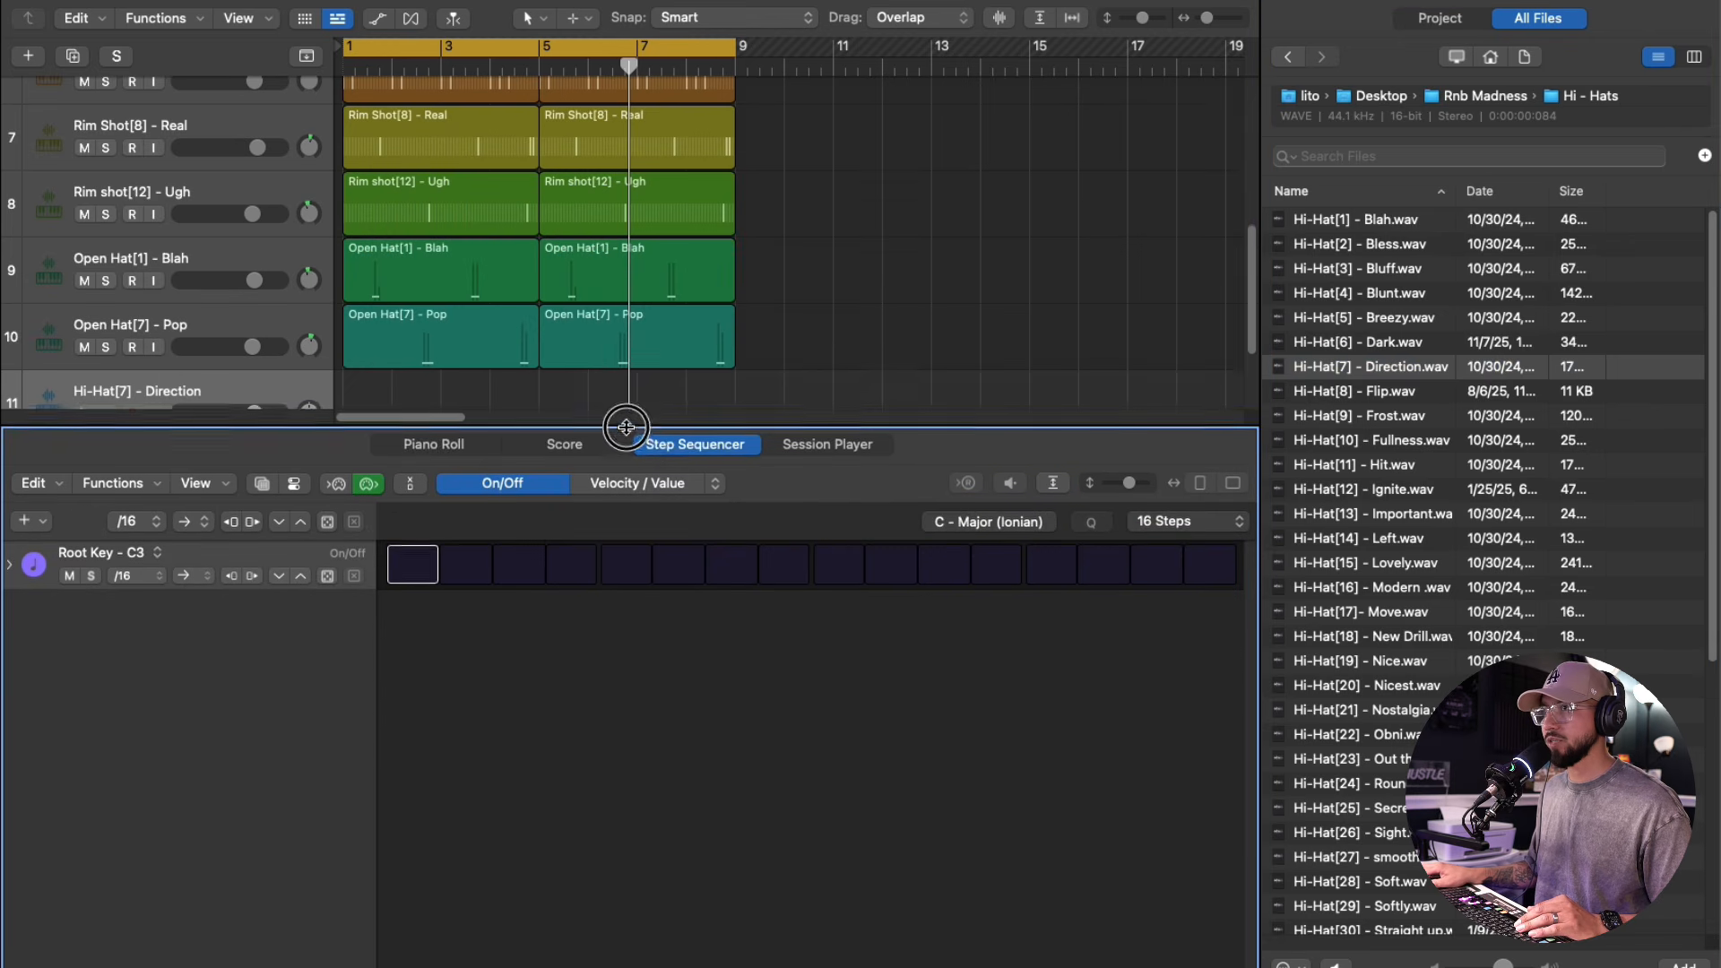
pyautogui.click(418, 541)
pyautogui.click(505, 541)
pyautogui.moveTo(643, 359); pyautogui.dragTo(401, 357)
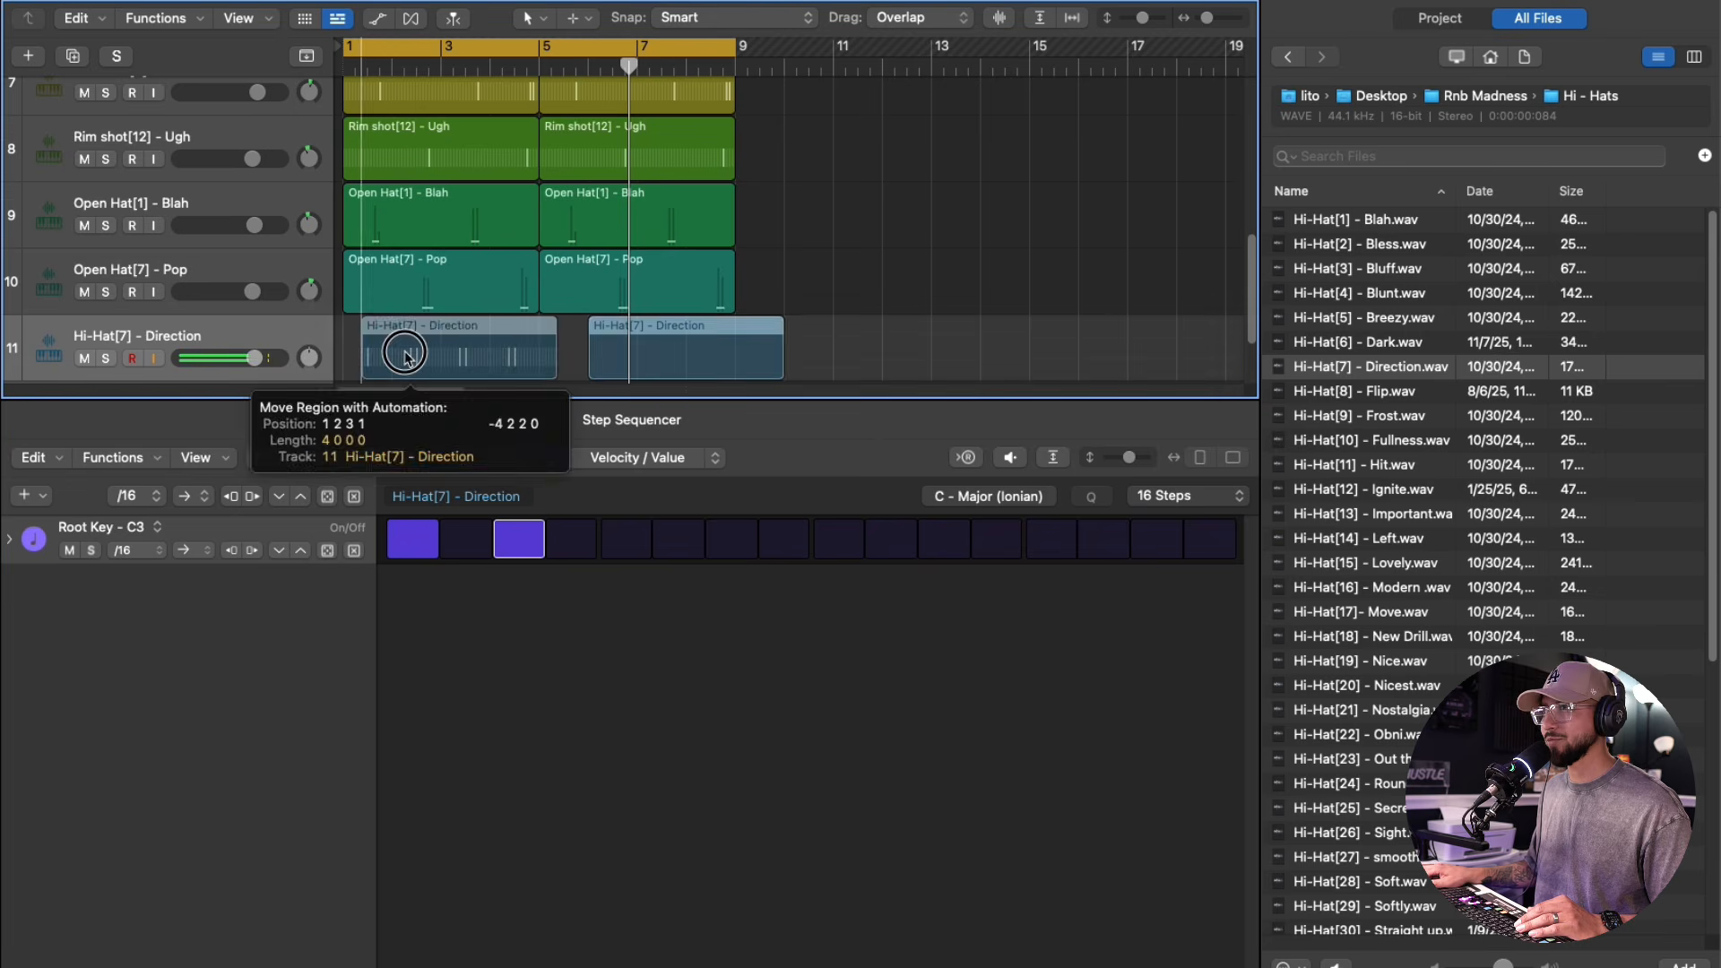
pyautogui.click(518, 539)
pyautogui.press('space')
pyautogui.click(783, 539)
pyautogui.click(891, 538)
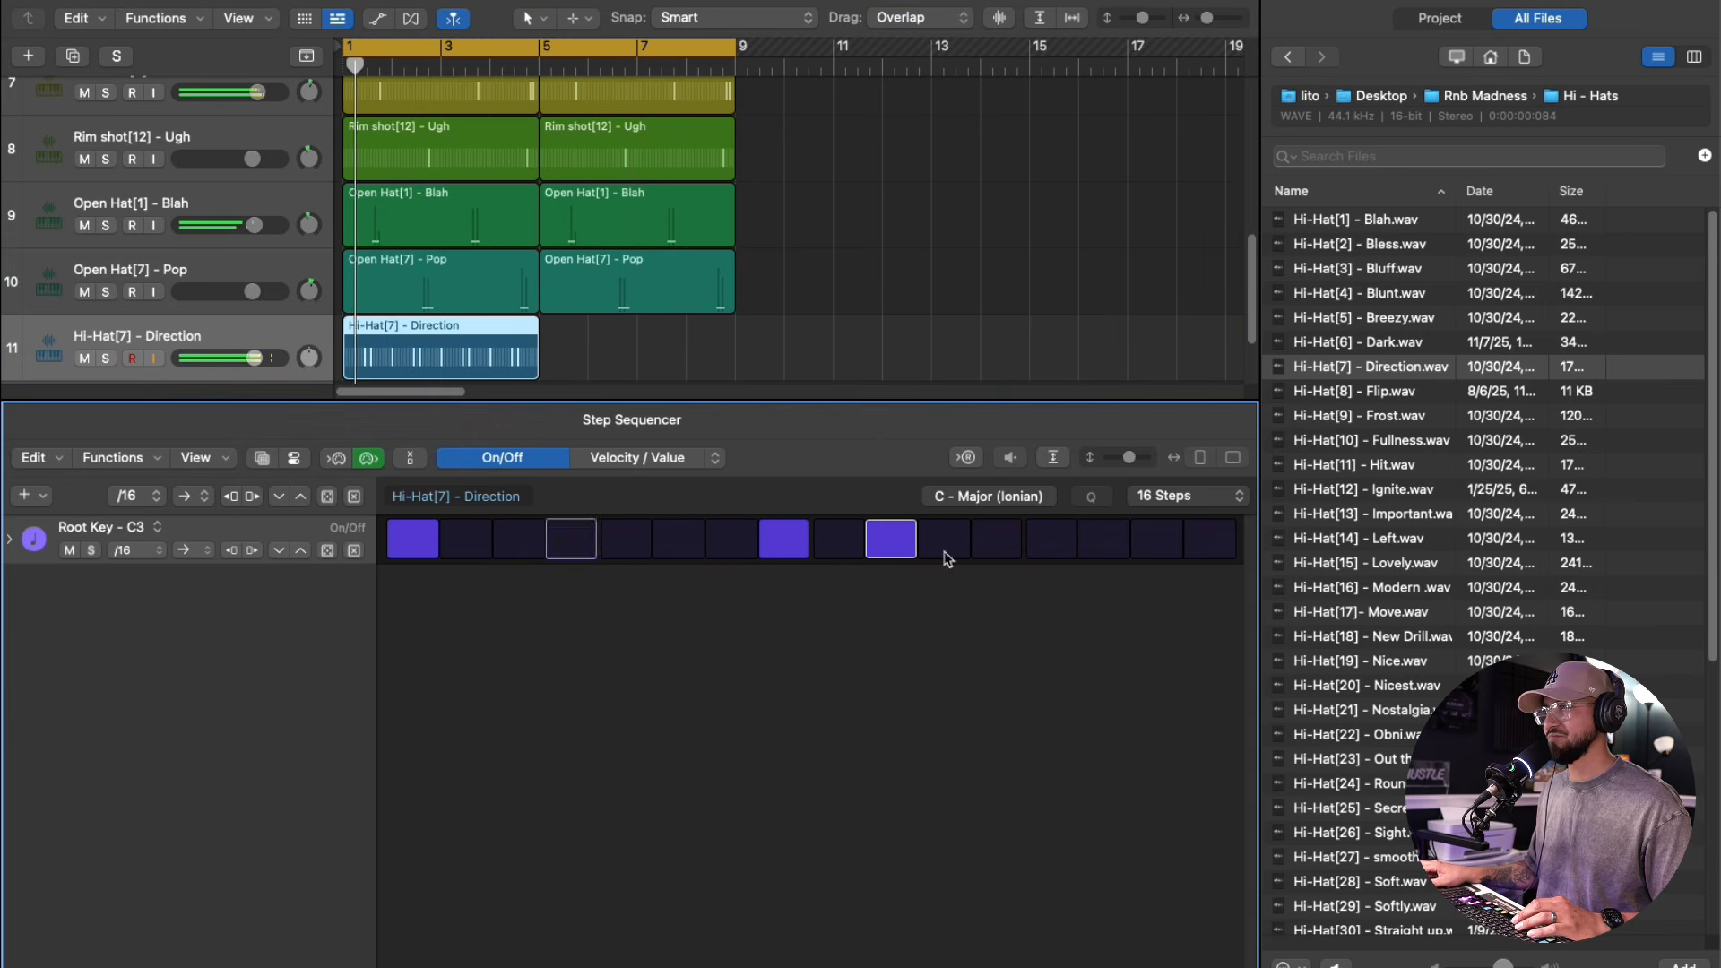
pyautogui.click(1188, 496)
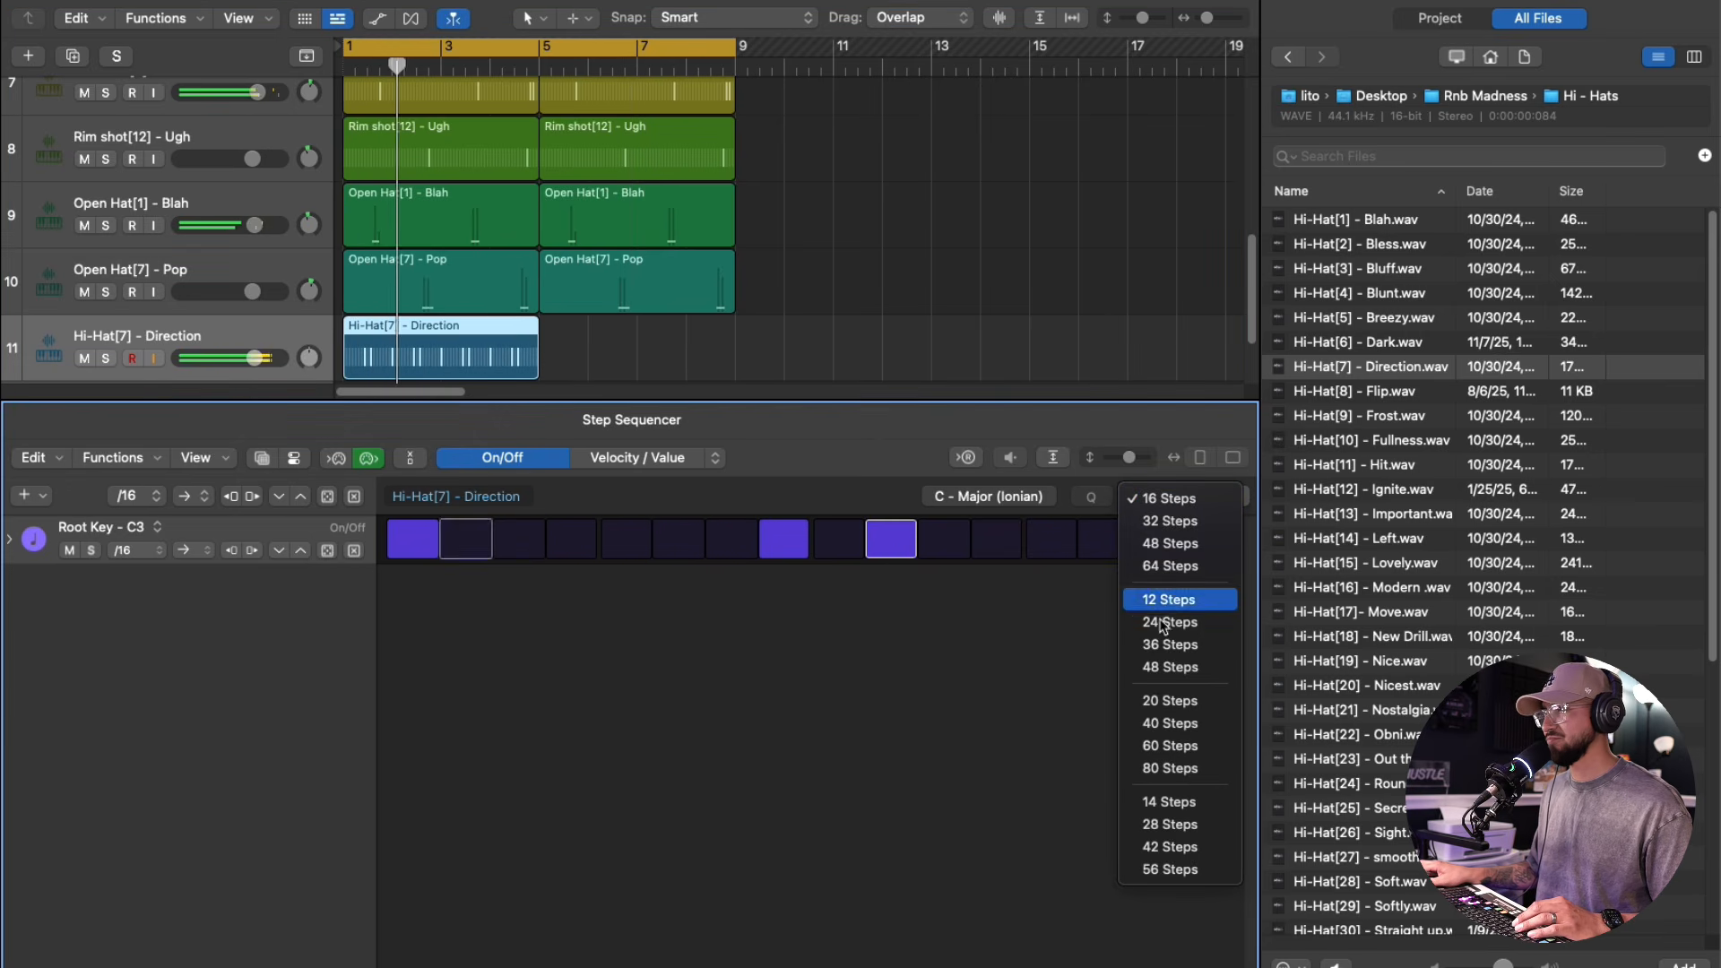
pyautogui.click(1188, 566)
# - Replace the hi-hat track's sample with Hi-Hat[15] - Lovely.wav
pyautogui.moveTo(1417, 562); pyautogui.dragTo(254, 332)
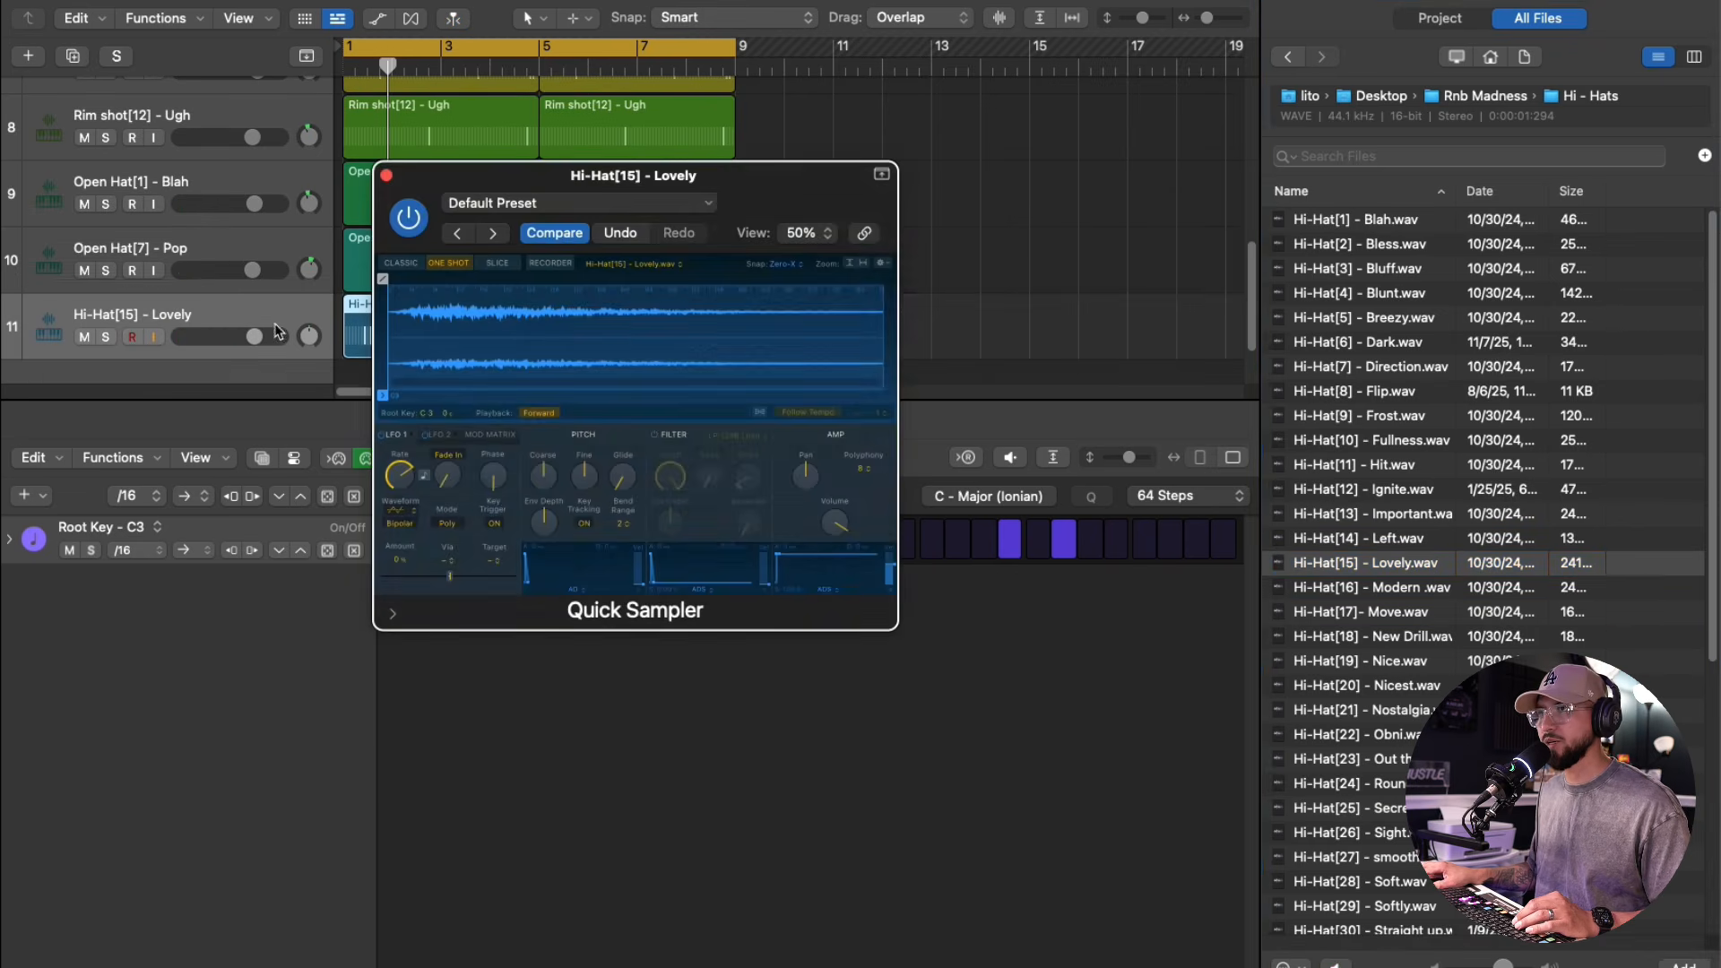
pyautogui.press('super+w')
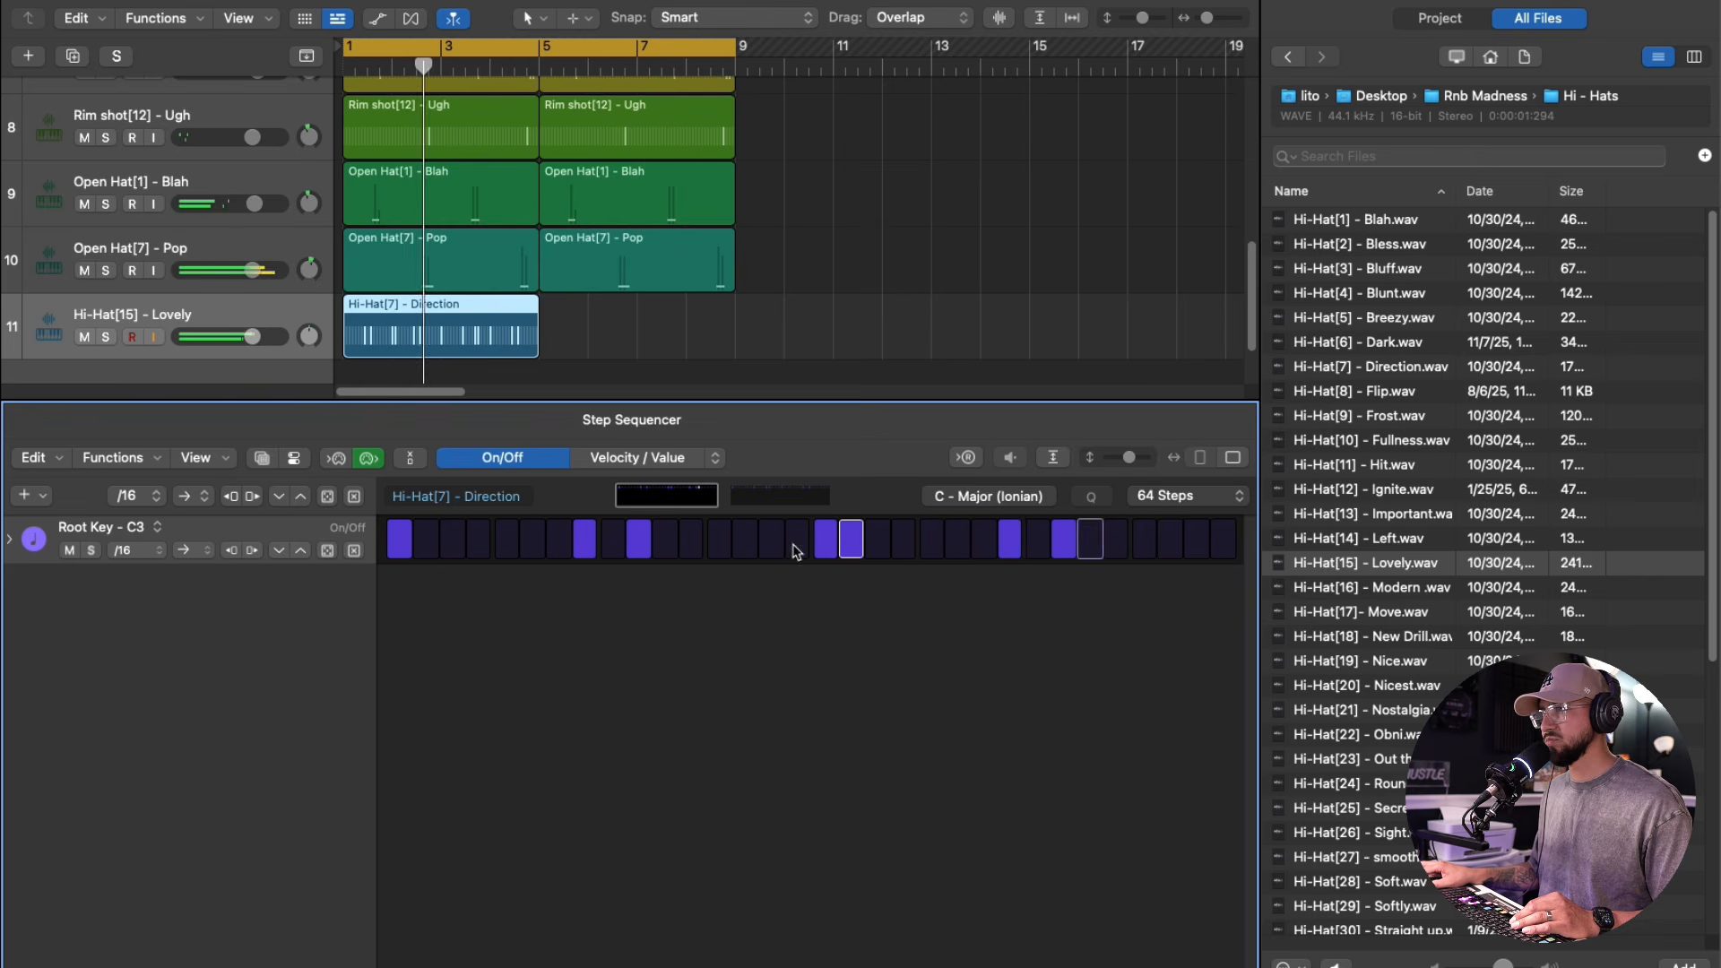
# - Shorten the hi-hat pattern region to two bars and repeat it up to bar 9
pyautogui.moveTo(536, 333); pyautogui.dragTo(410, 341)
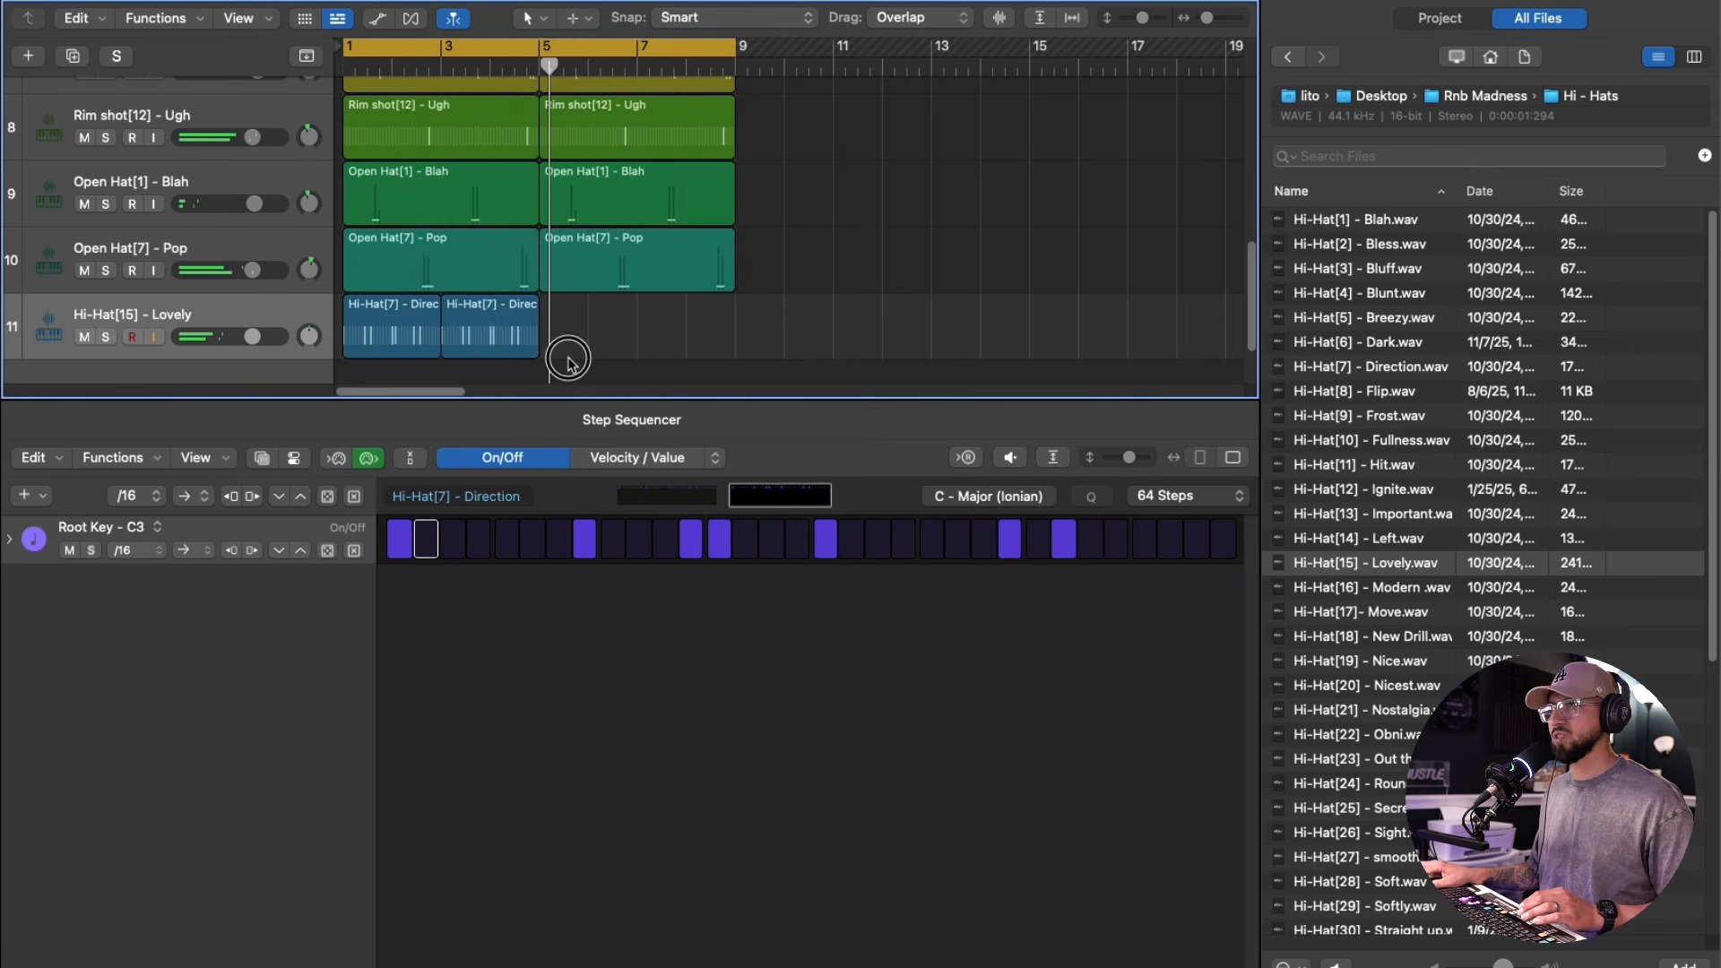
pyautogui.press('super+r')
pyautogui.press('super+r')
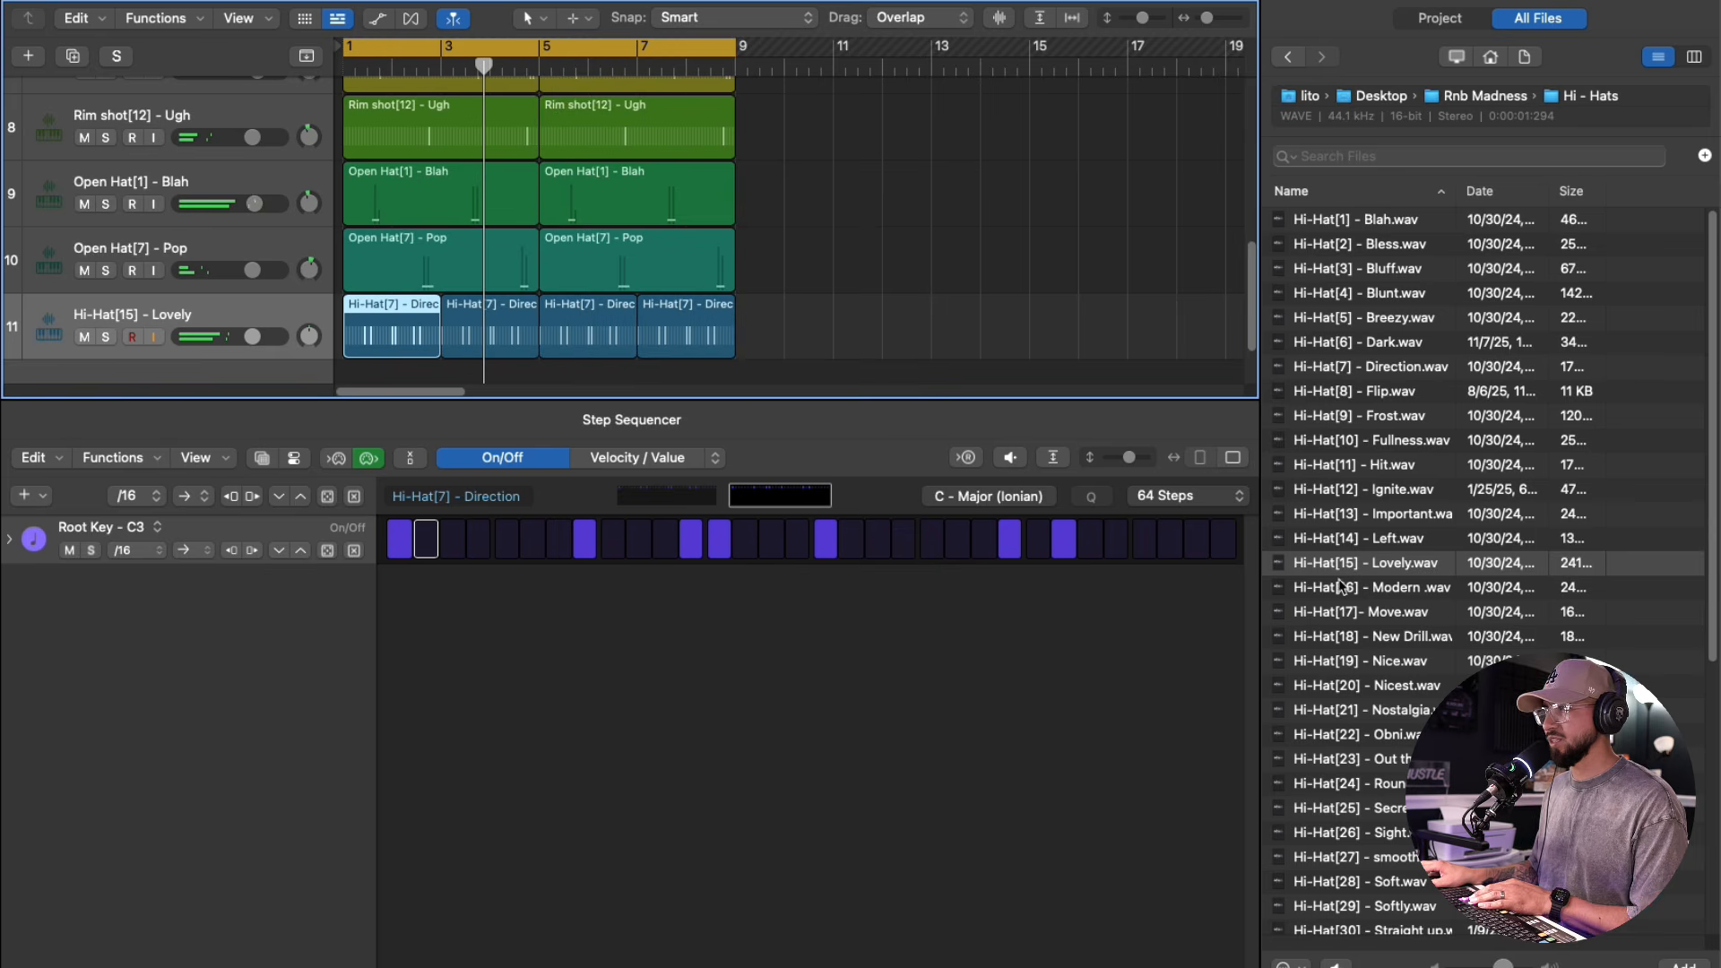
# - Replace the hi-hat track's sample with Hi-Hat[17]- Move.wav and add a hit on step 28 of the first pattern region
pyautogui.click(1353, 589)
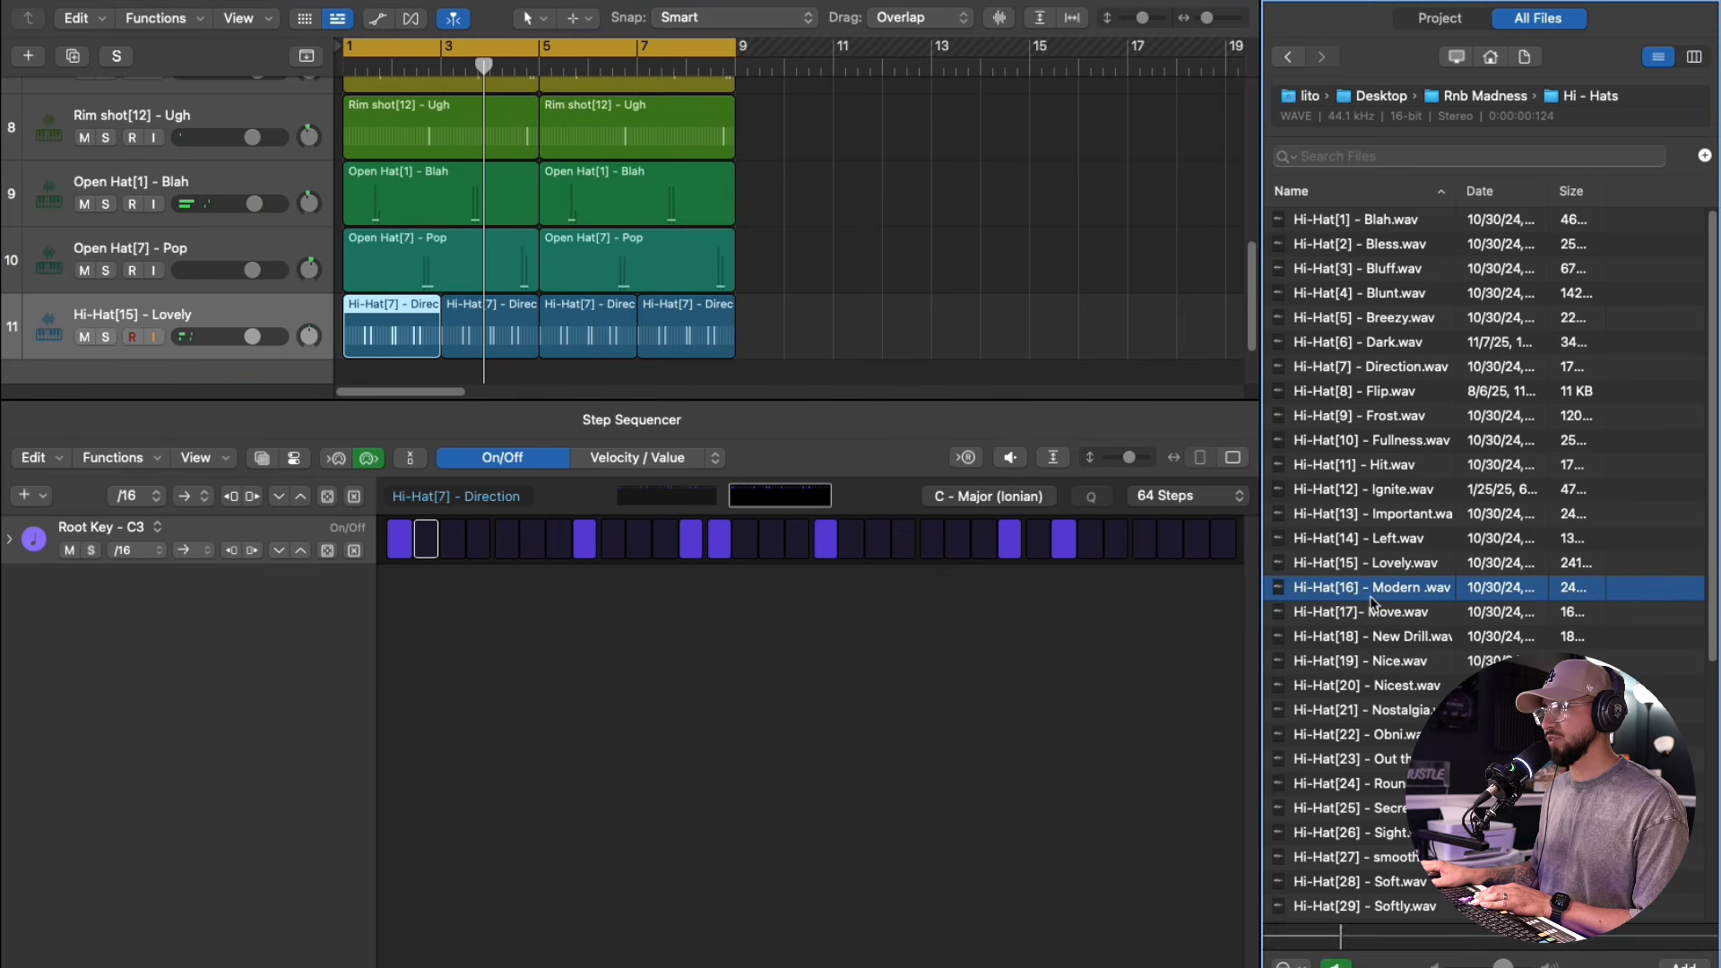
pyautogui.moveTo(1363, 613); pyautogui.dragTo(257, 331)
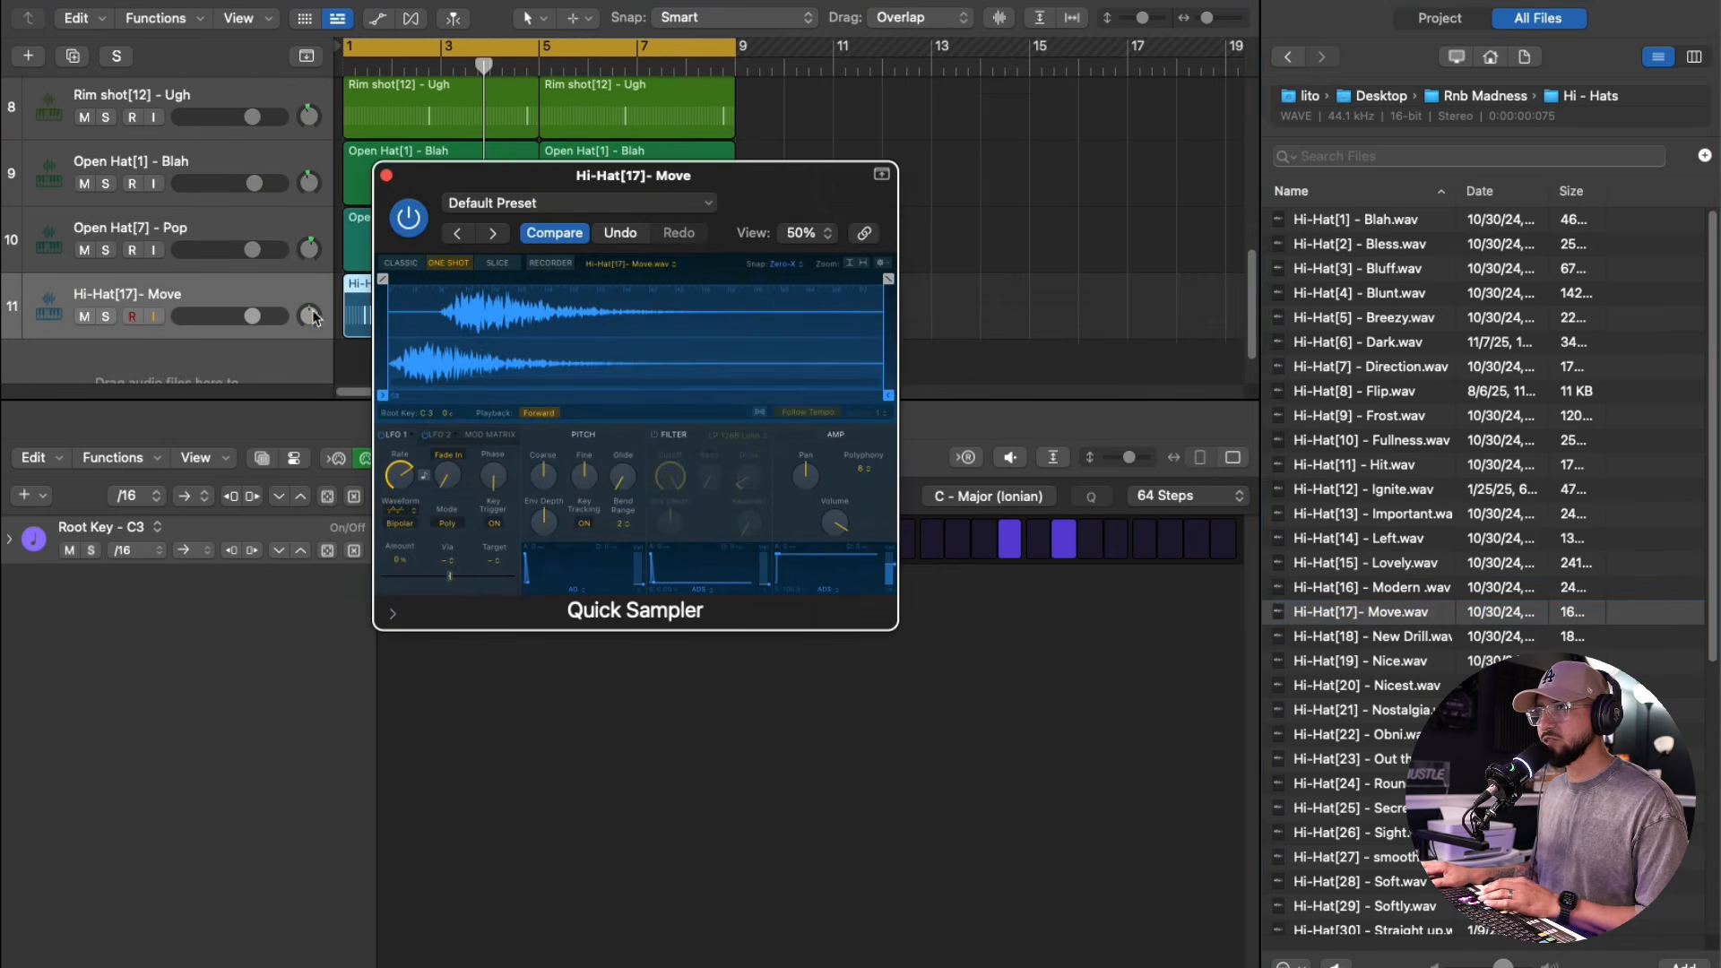
pyautogui.click(386, 174)
pyautogui.press('space')
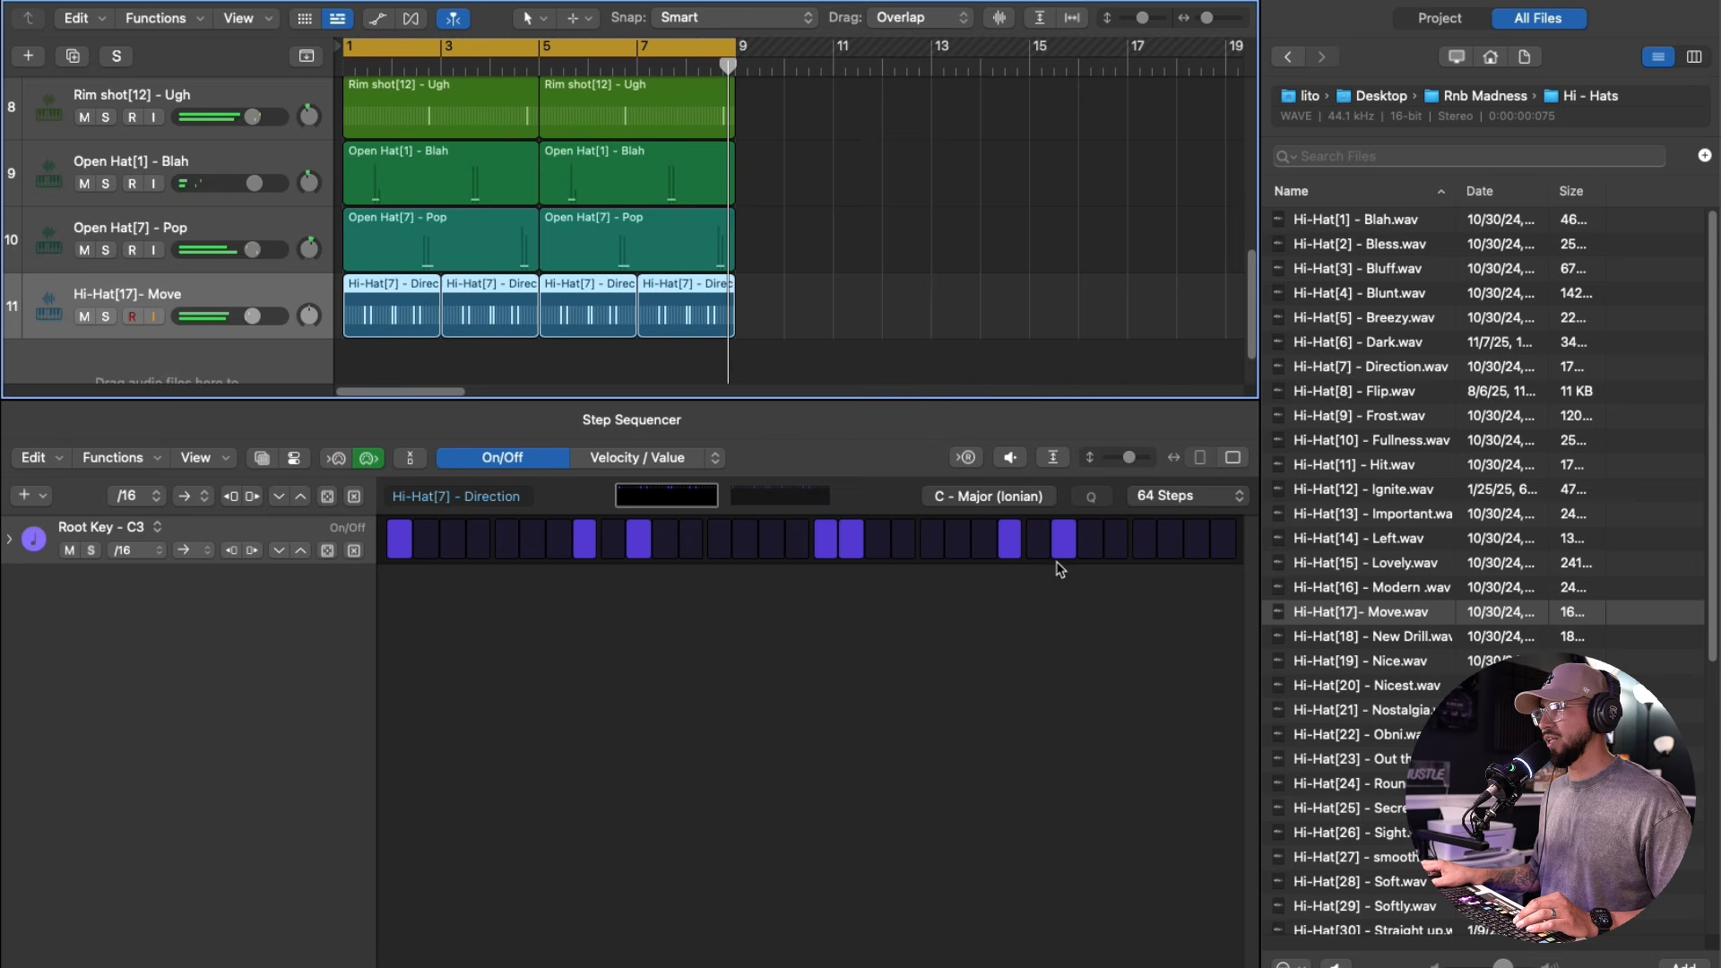
pyautogui.click(1111, 553)
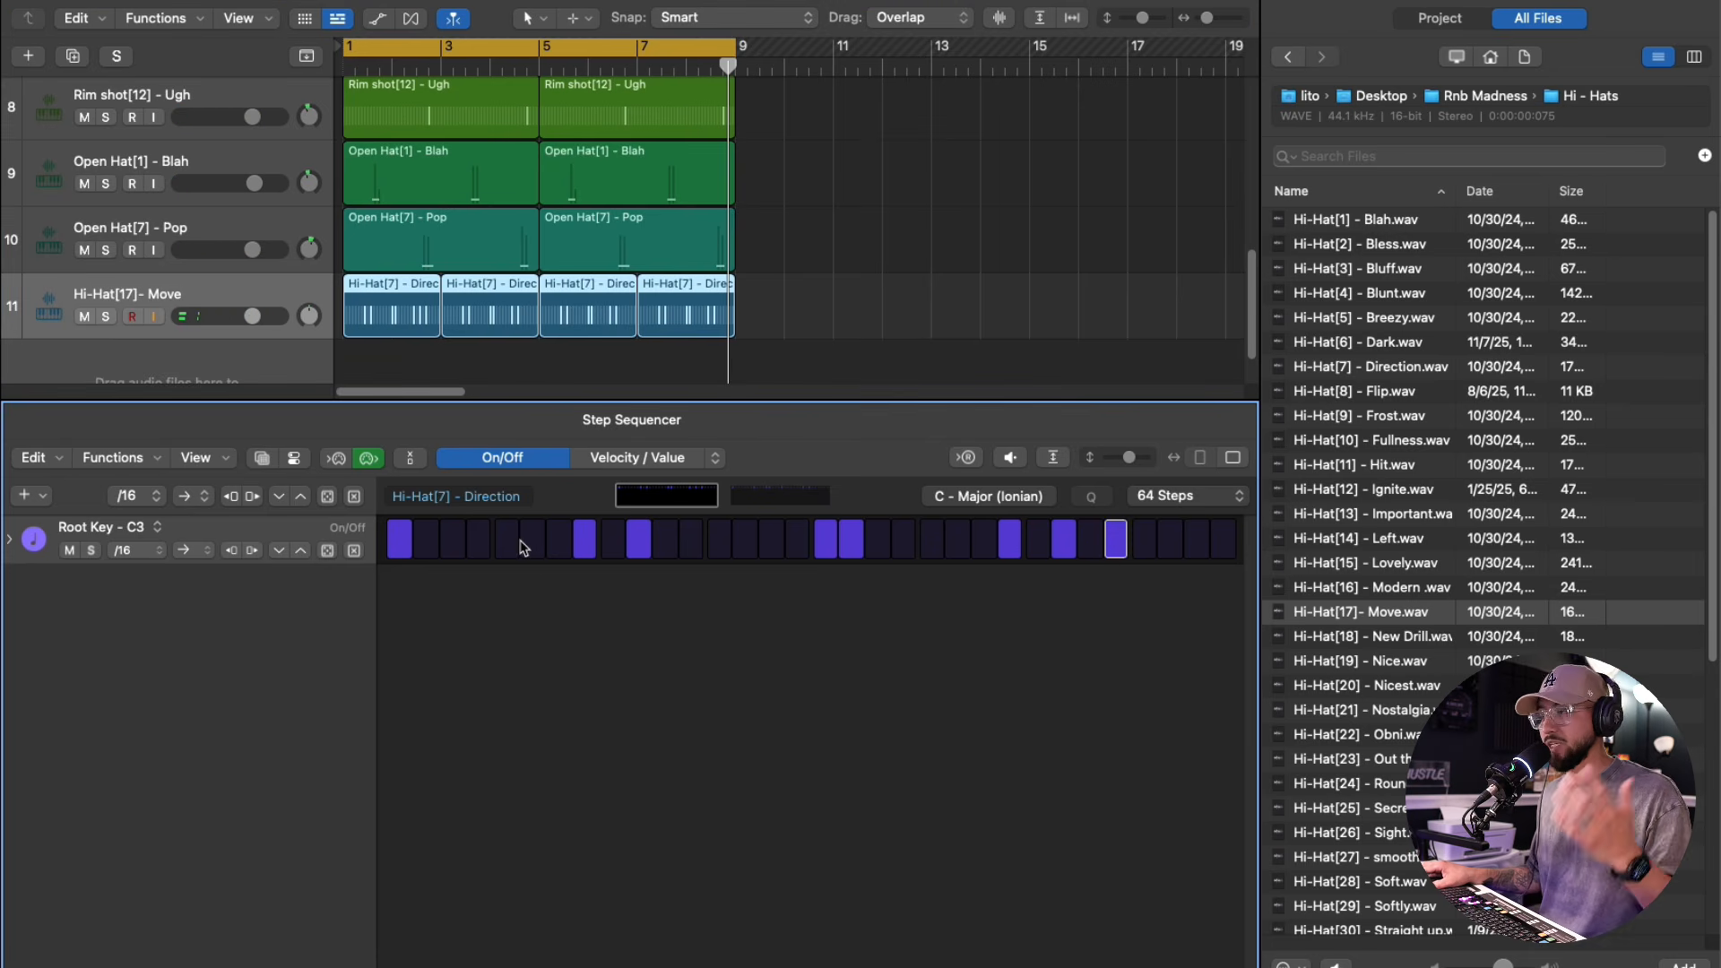
# - Set the hi-hat track's volume to about -0.5 dB and pan it to about -3
pyautogui.click(251, 316)
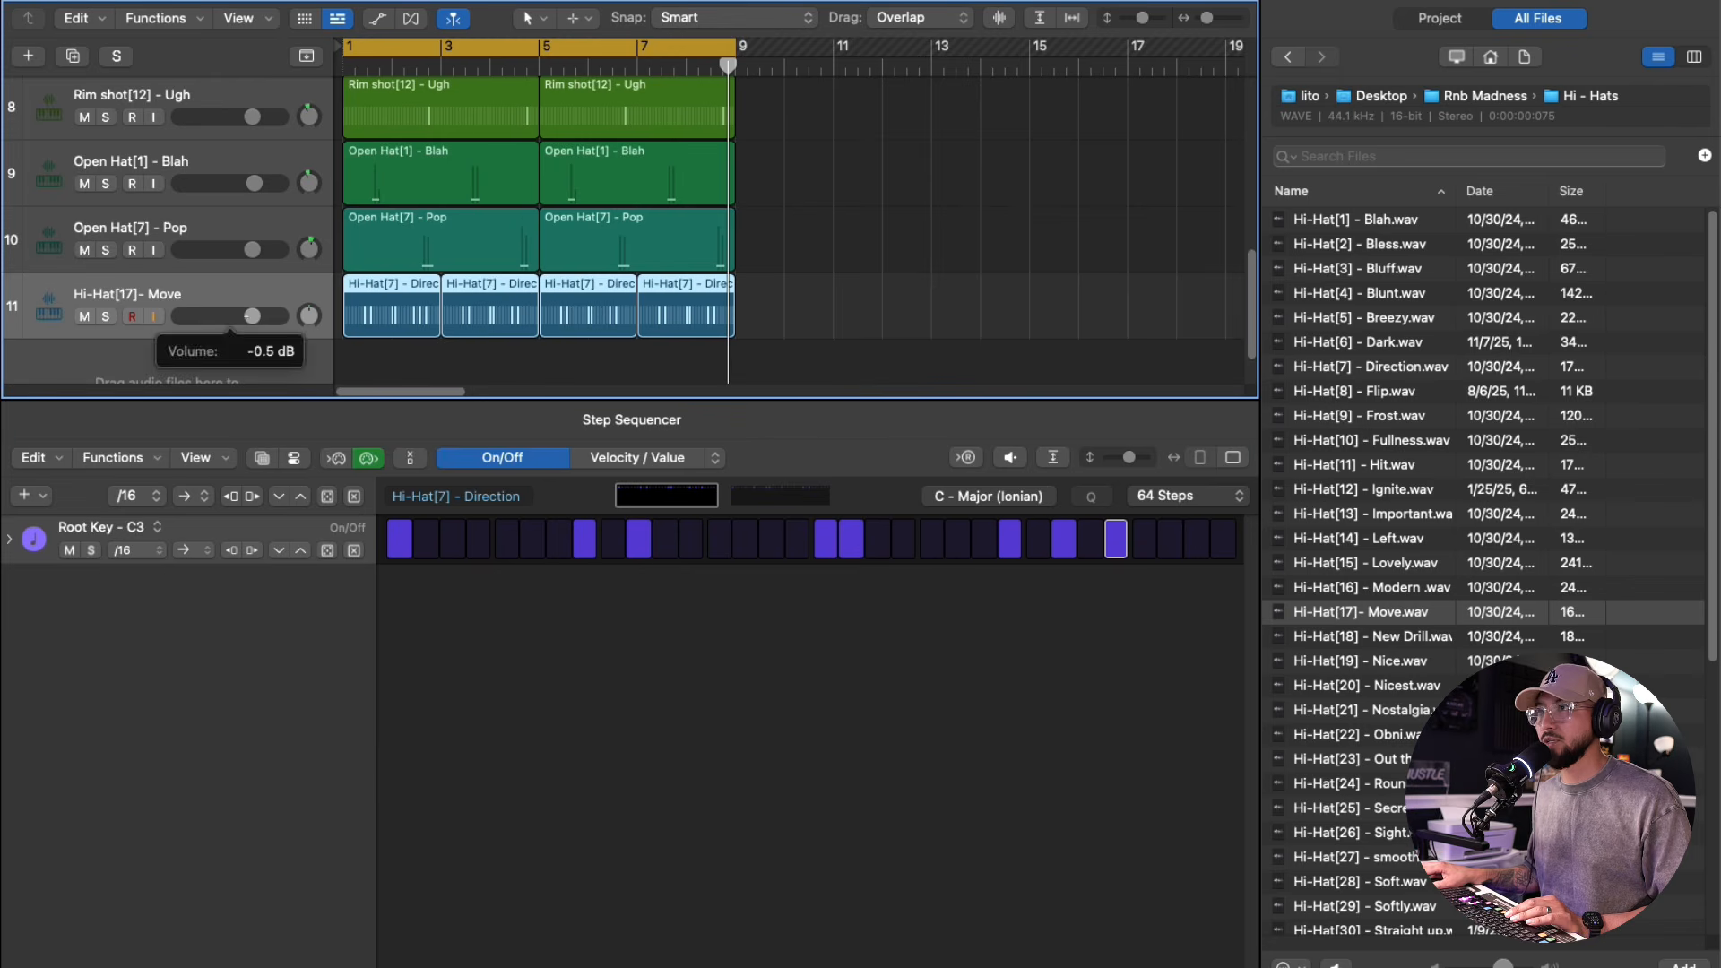
pyautogui.press('i')
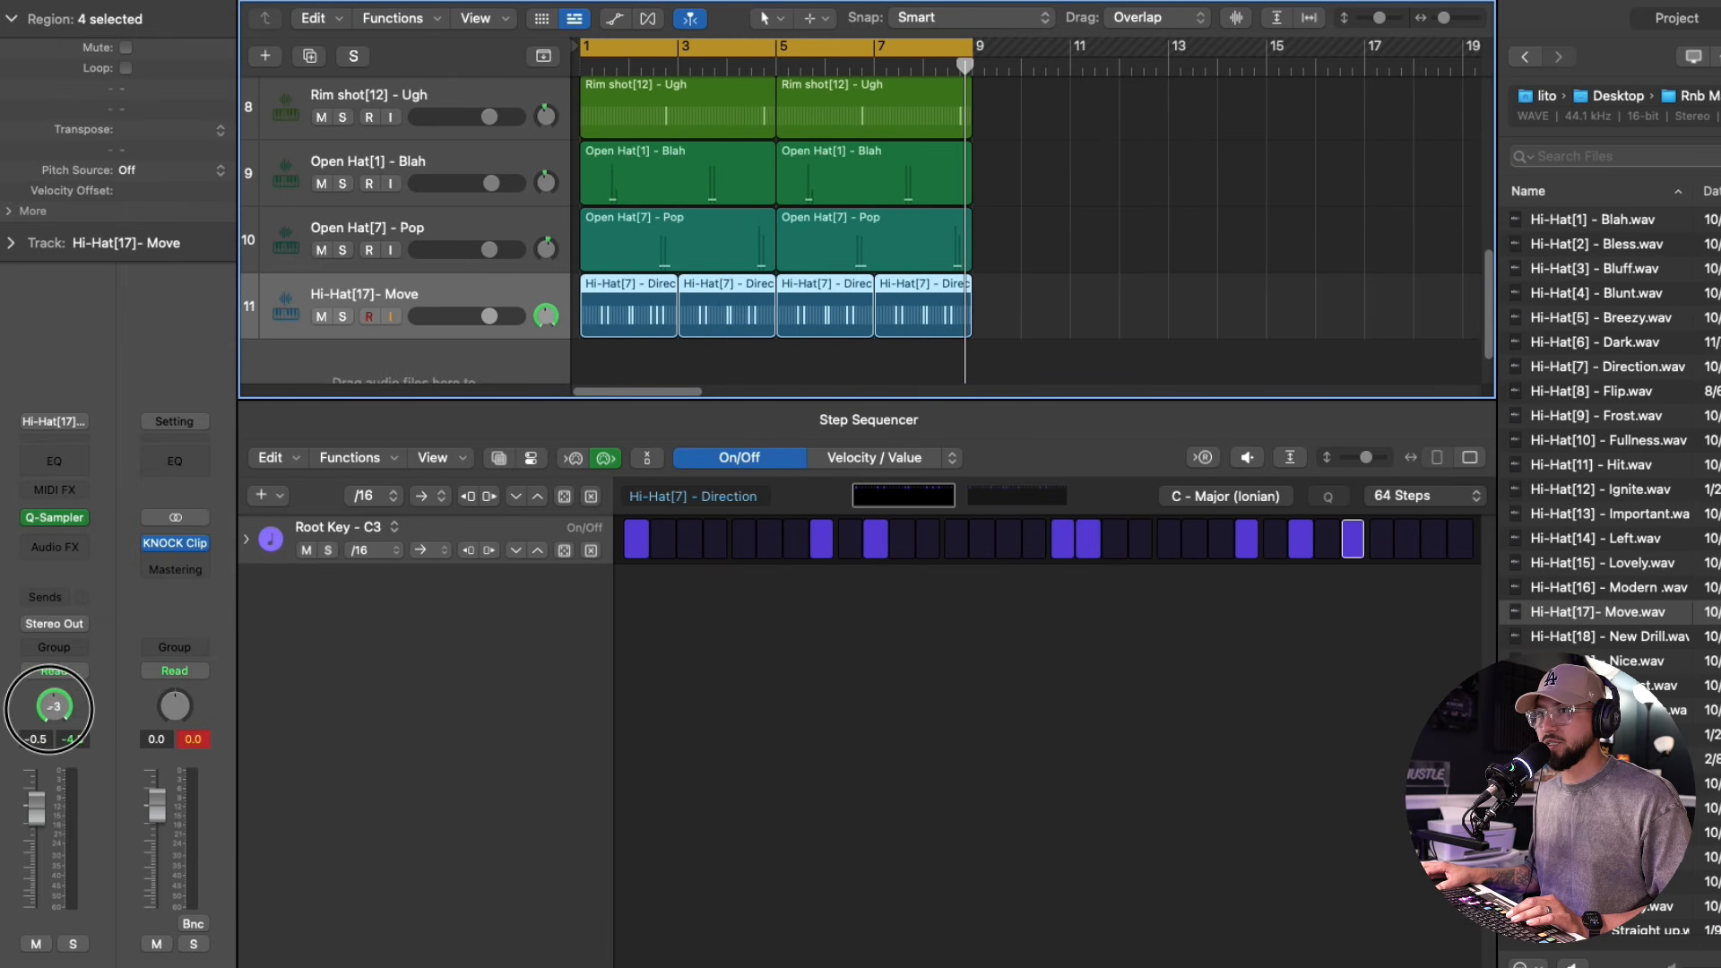
pyautogui.press('i')
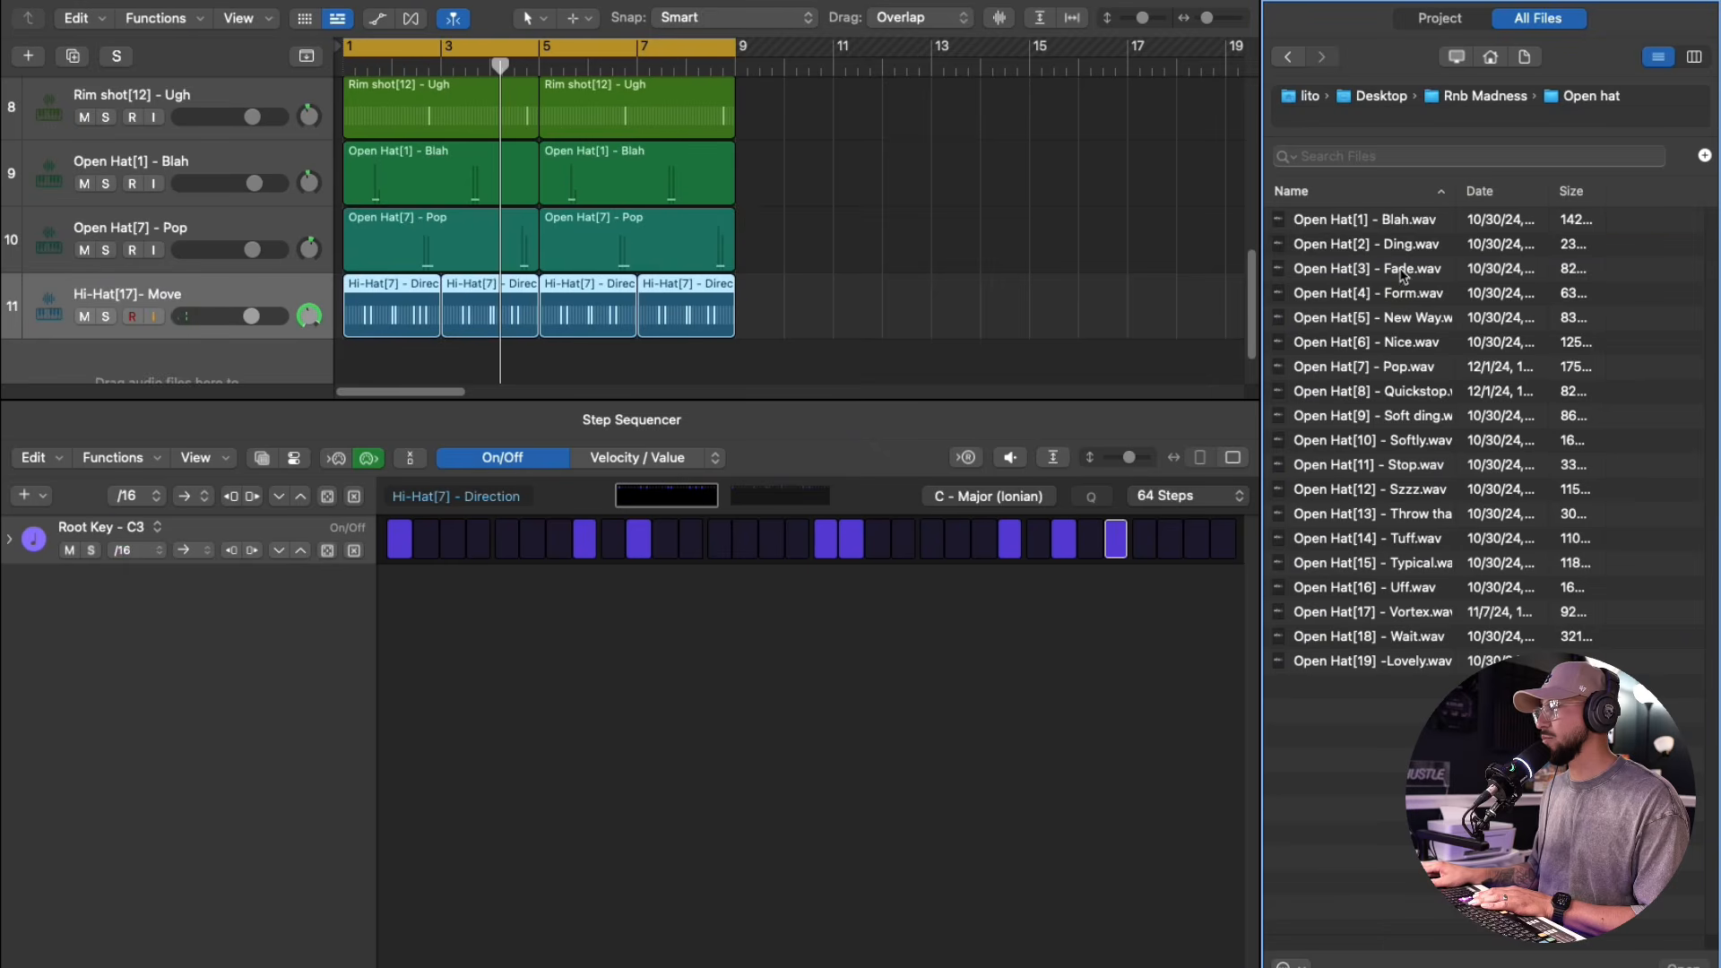
# - Load Open Hat[2] - Ding.wav into a new Quick Sampler (Original) track and record a hit in the second half of bar 4
pyautogui.click(1419, 247)
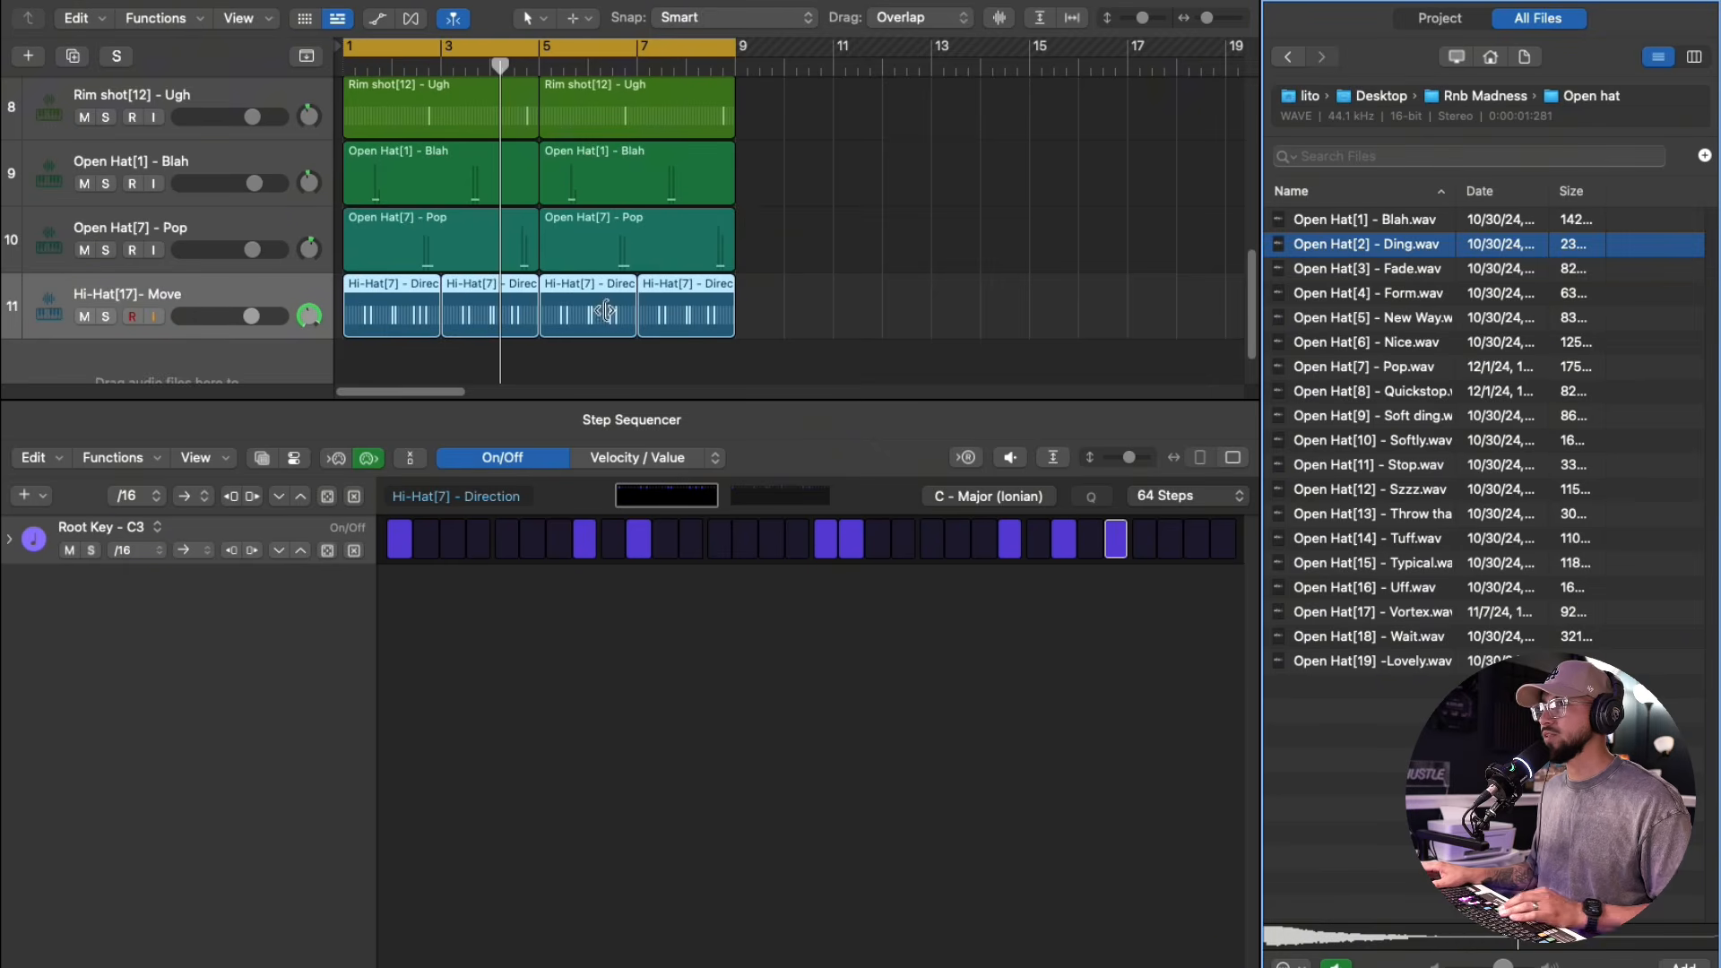
pyautogui.moveTo(606, 311); pyautogui.dragTo(250, 323)
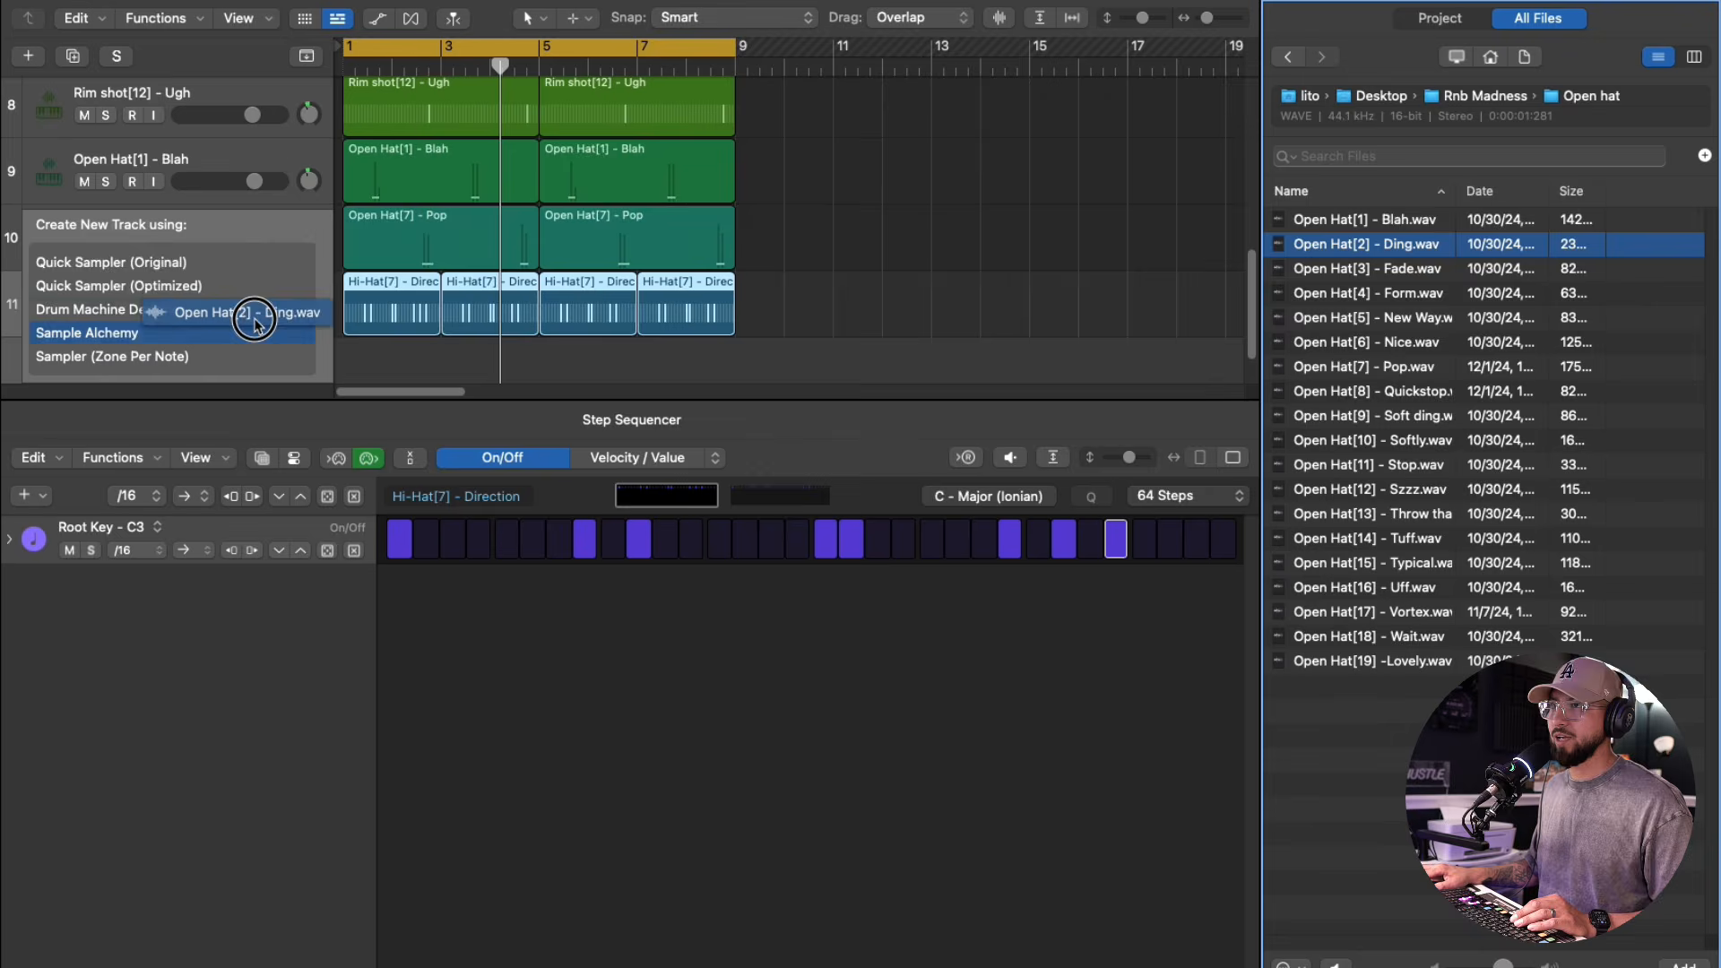
pyautogui.click(261, 263)
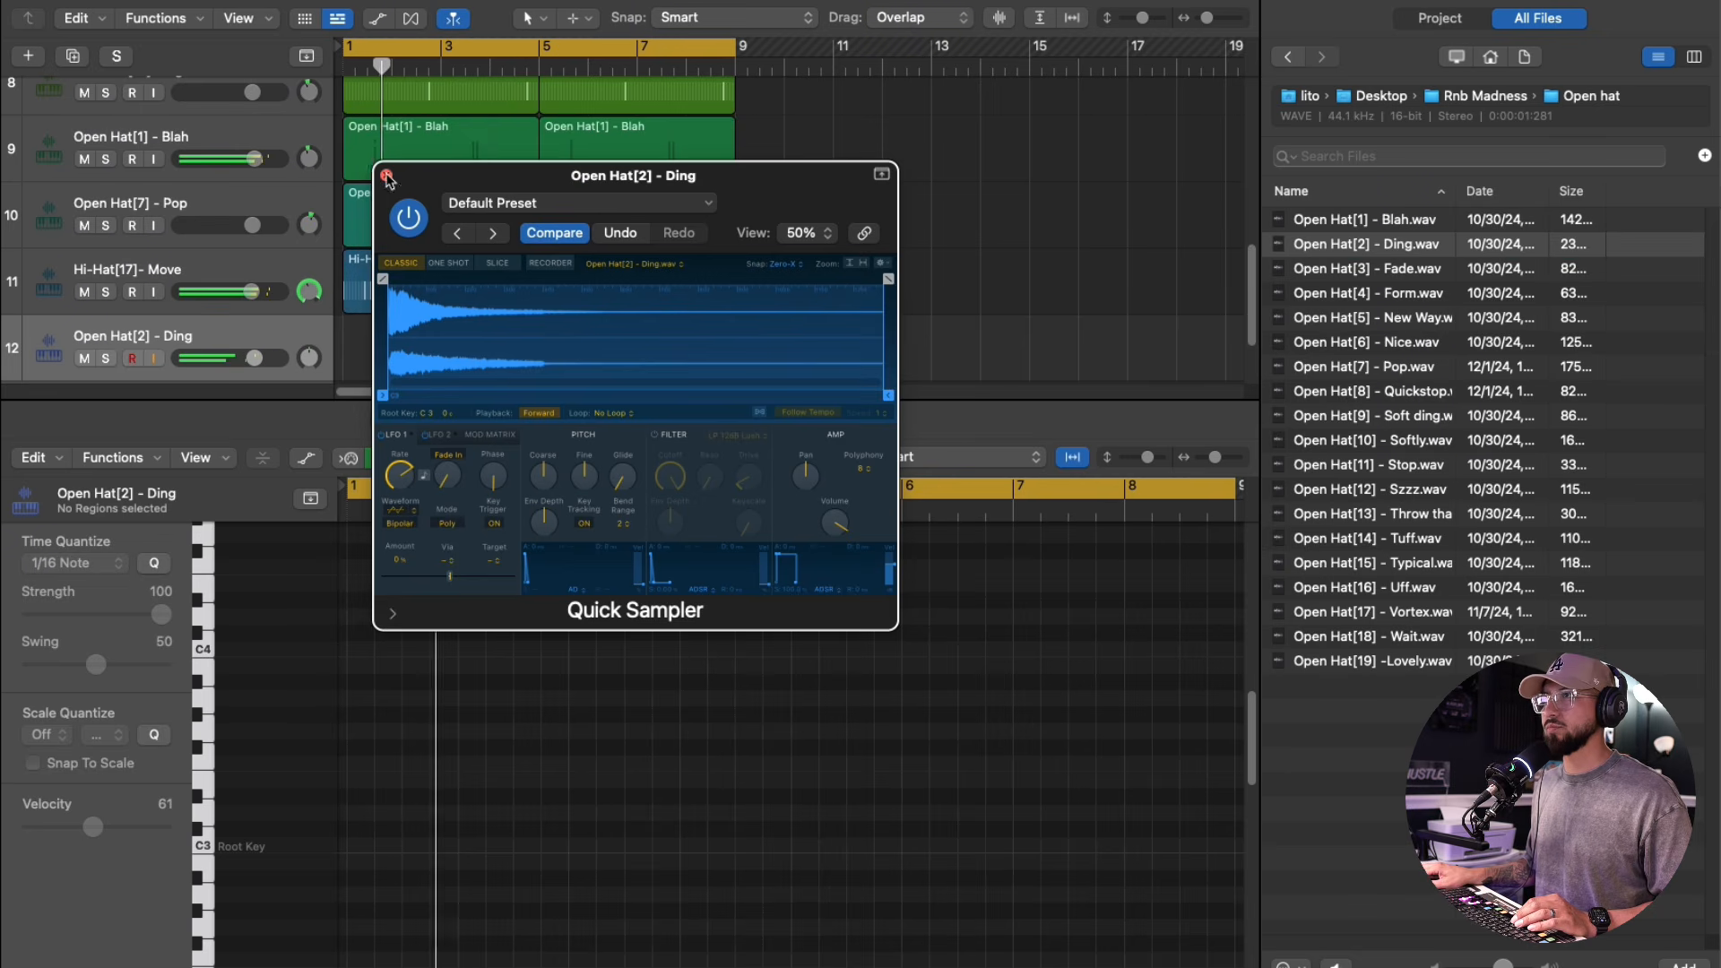
pyautogui.click(386, 175)
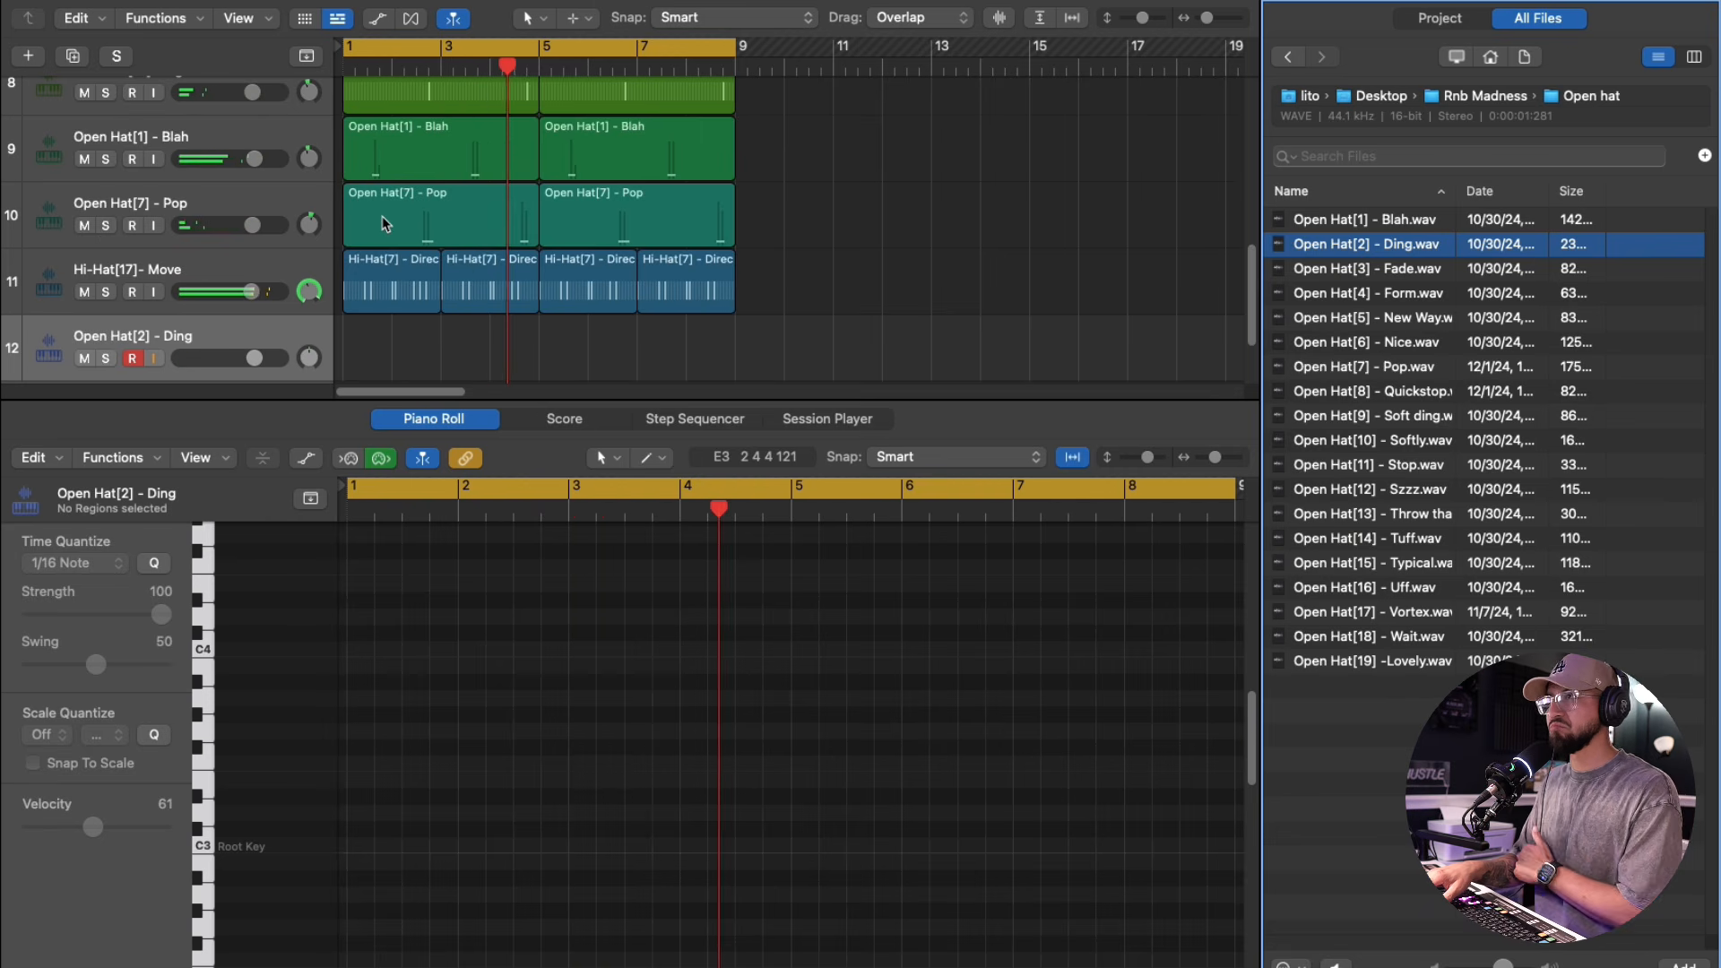
pyautogui.press('r')
pyautogui.press('space')
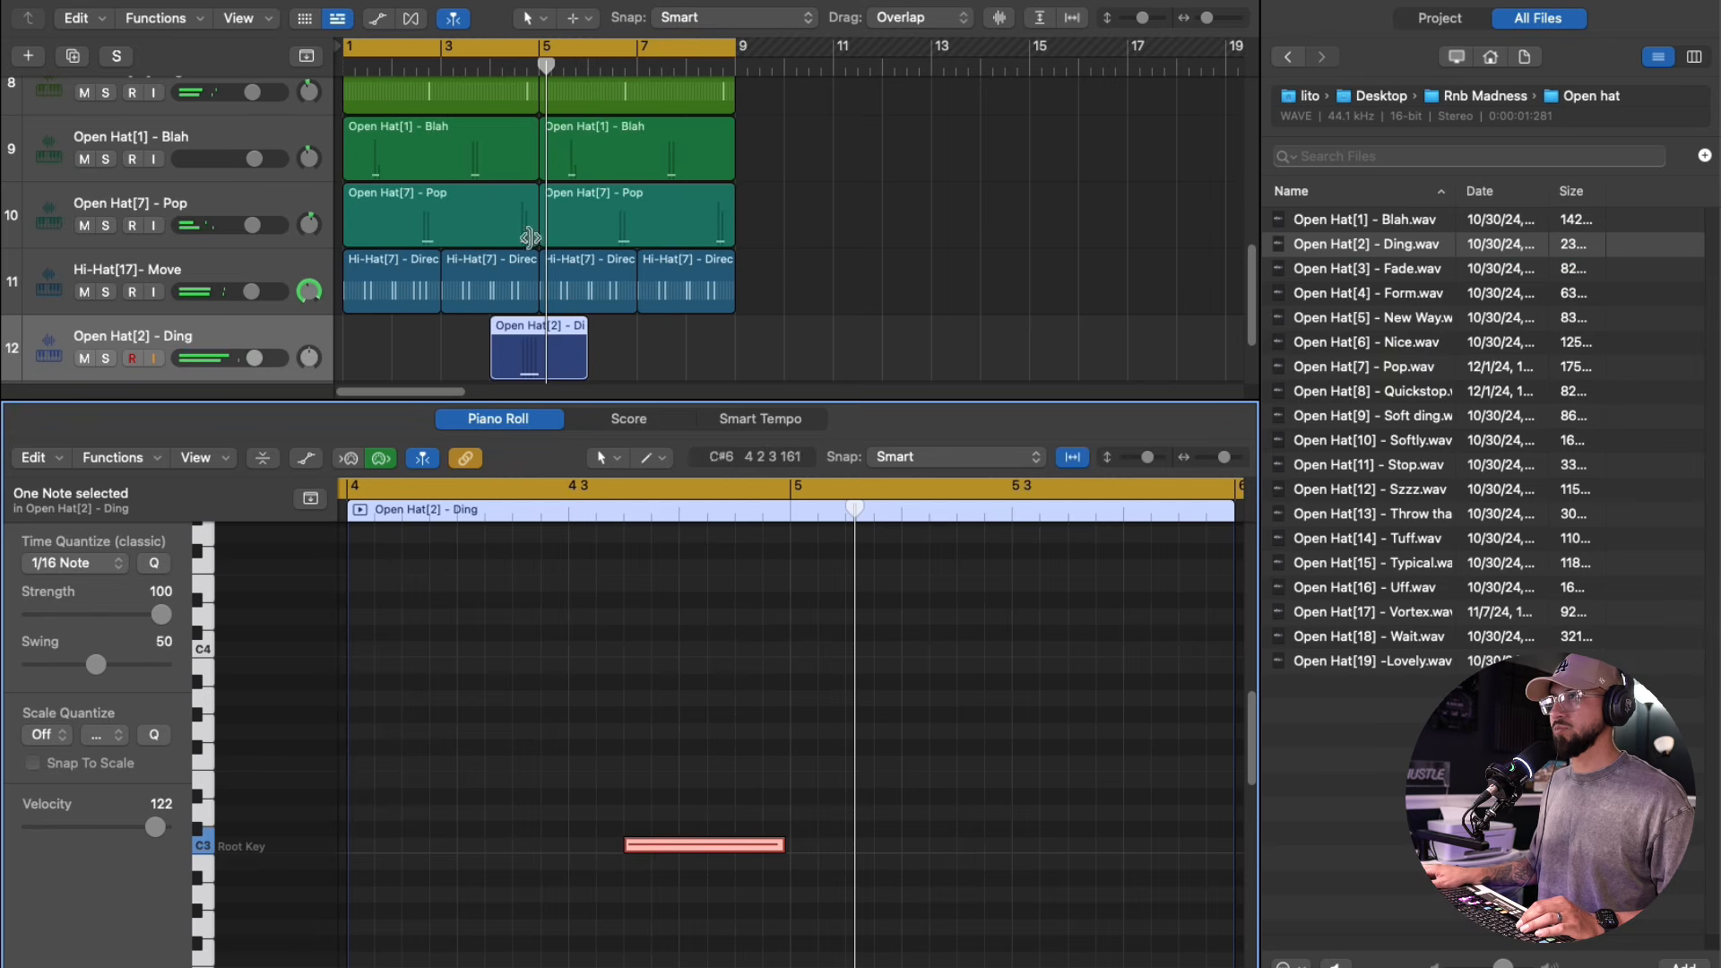
# - Try removing the hit at the end of the first Open Hat[7] - Pop region
pyautogui.click(527, 238)
pyautogui.click(1168, 844)
pyautogui.press('Delete')
pyautogui.press('space')
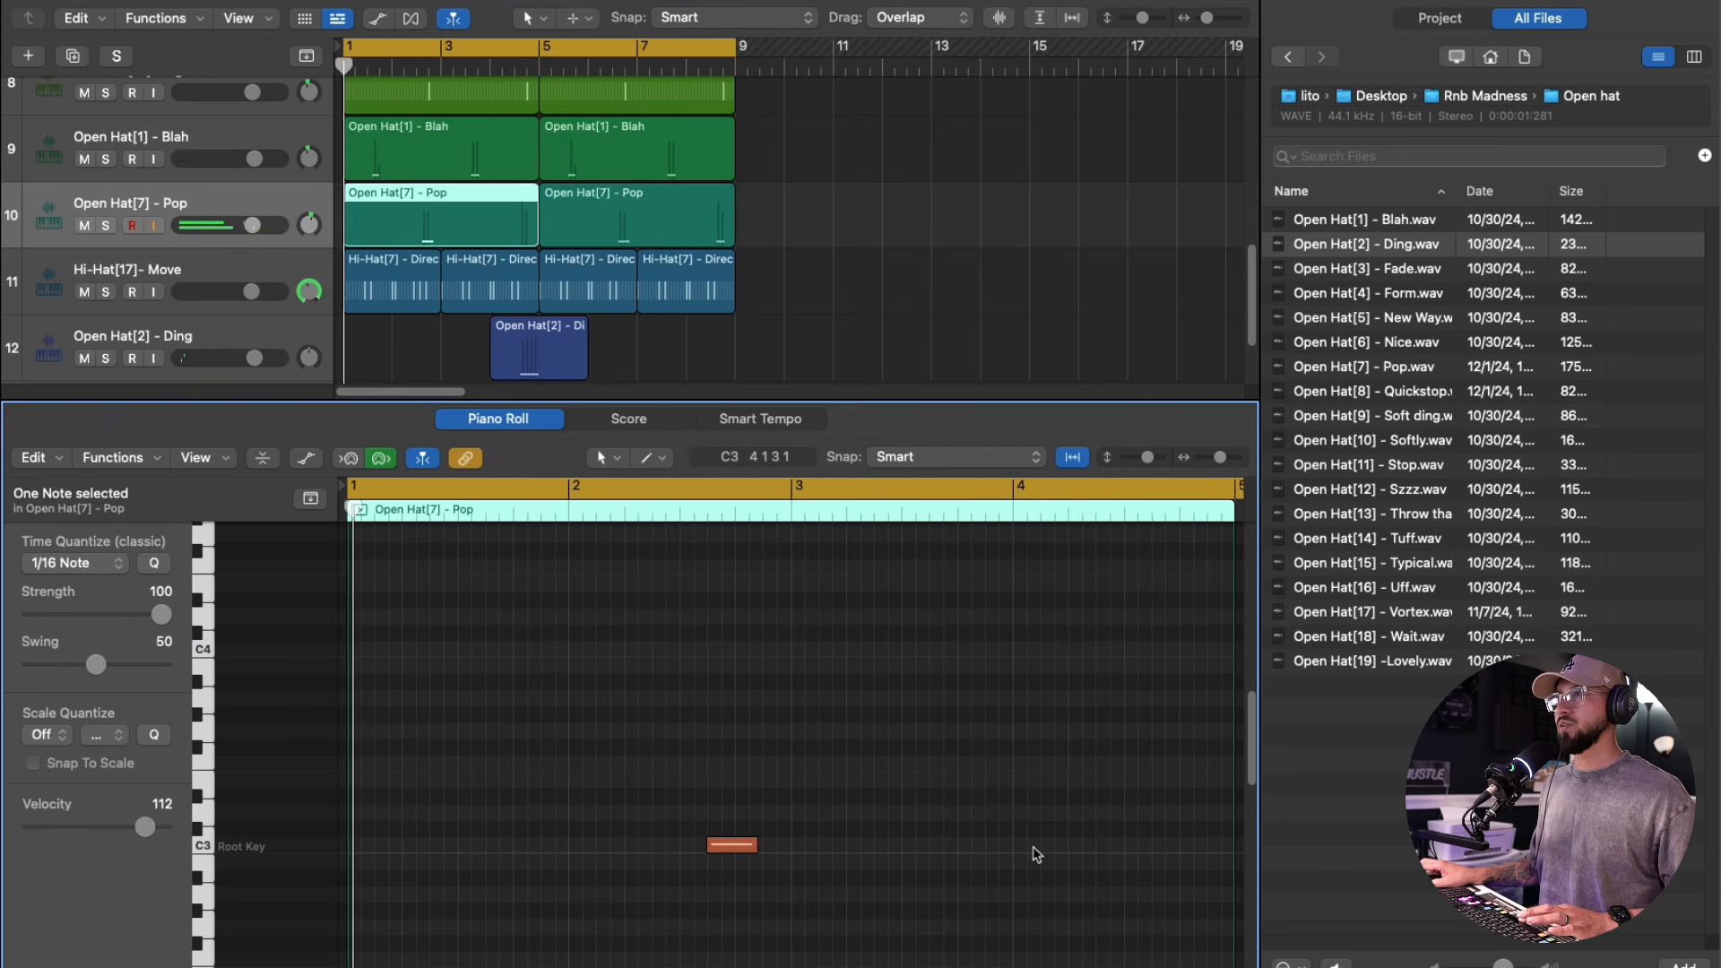
# - Trim the Open Hat[2] - Ding region to bar 4 and copy it to bar 8
pyautogui.moveTo(570, 372); pyautogui.dragTo(498, 363)
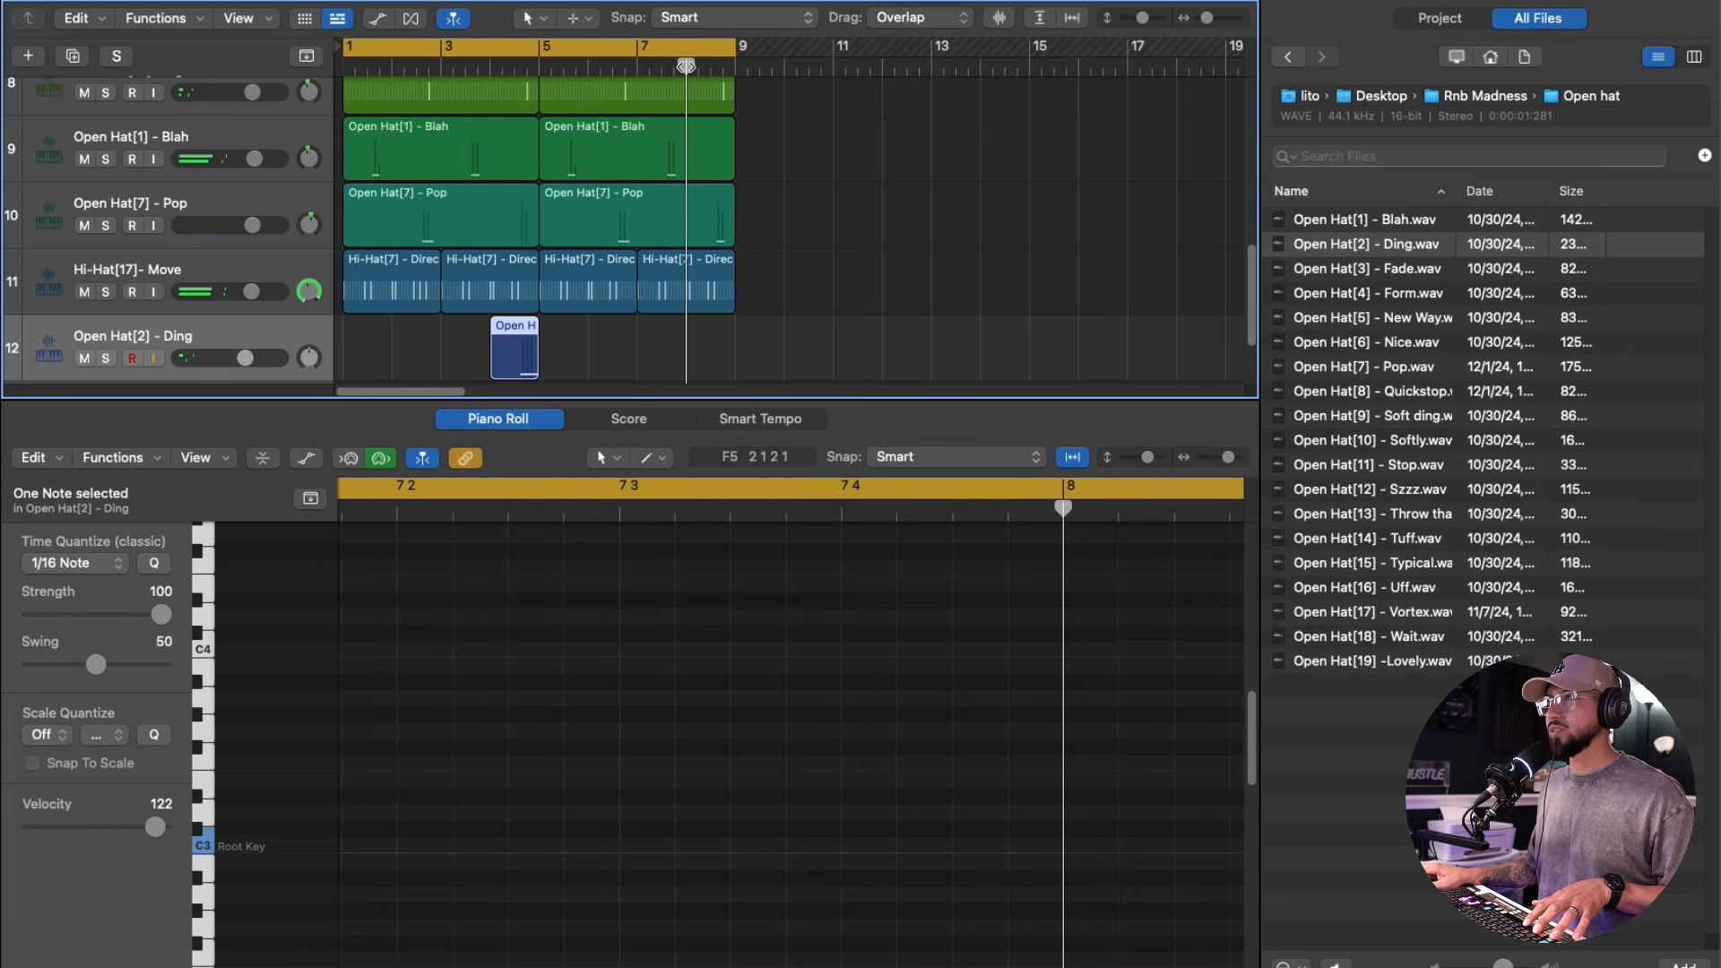
pyautogui.click(637, 220)
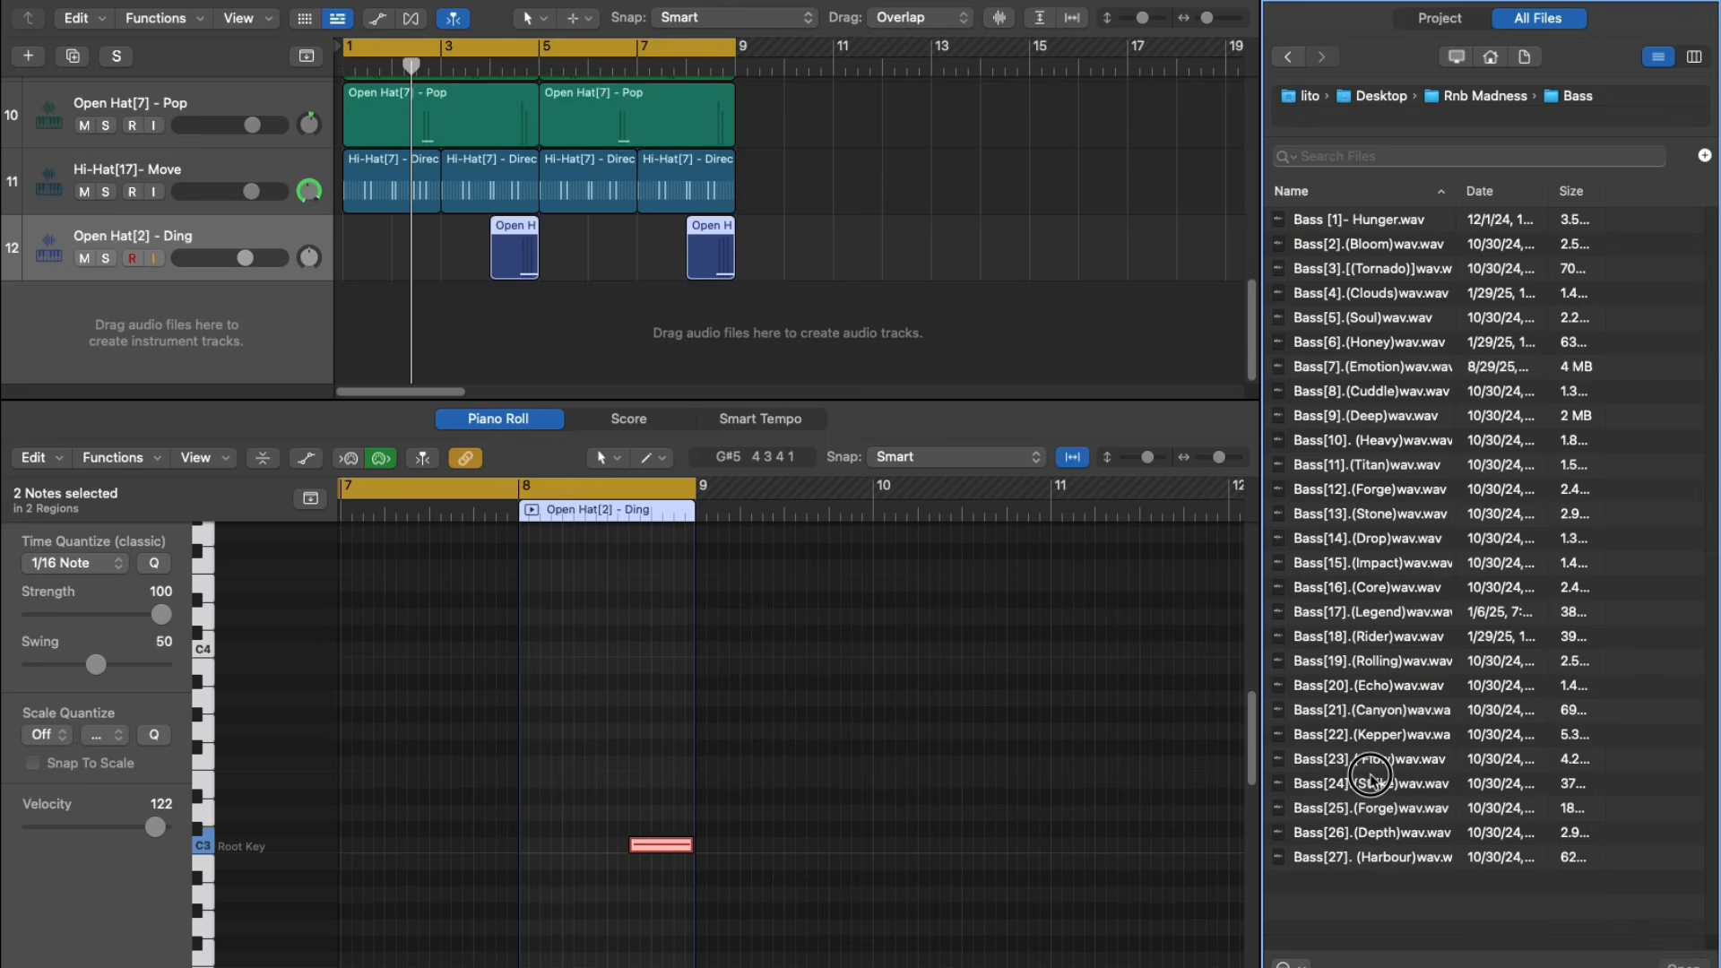
# - Load Bass[24].(Strike)wav.wav into a new sampler track and record an eight-bar bass line on it
pyautogui.click(1372, 787)
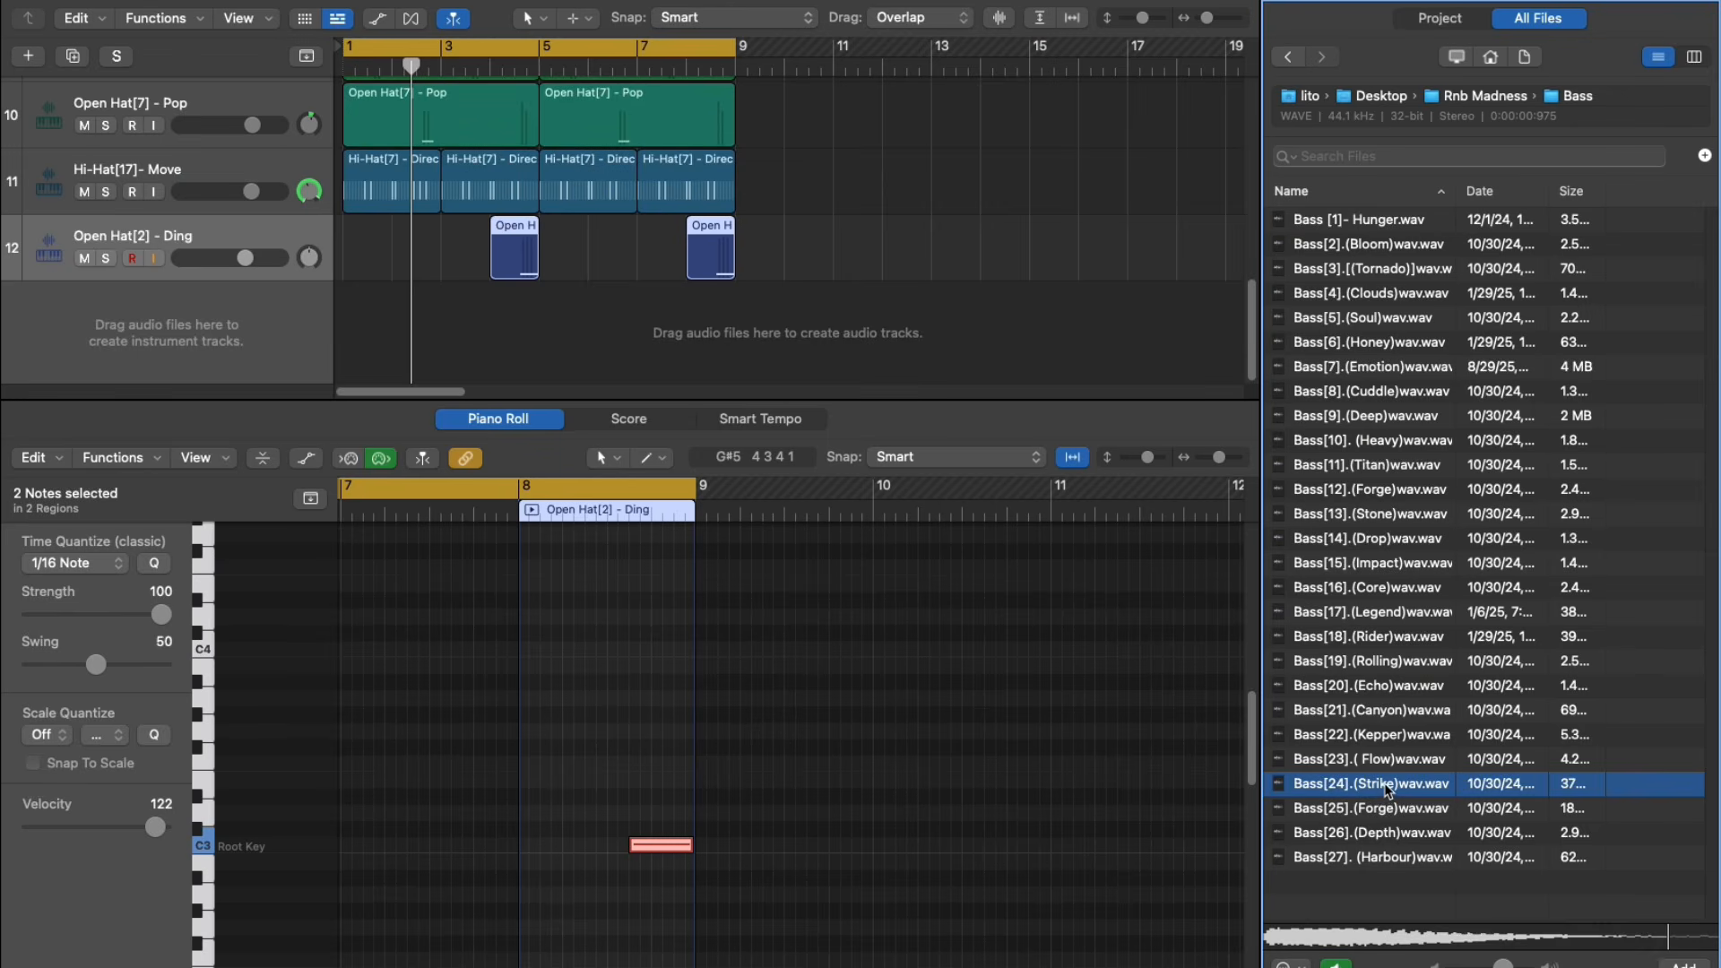
pyautogui.moveTo(1386, 791); pyautogui.dragTo(215, 262)
pyautogui.click(216, 261)
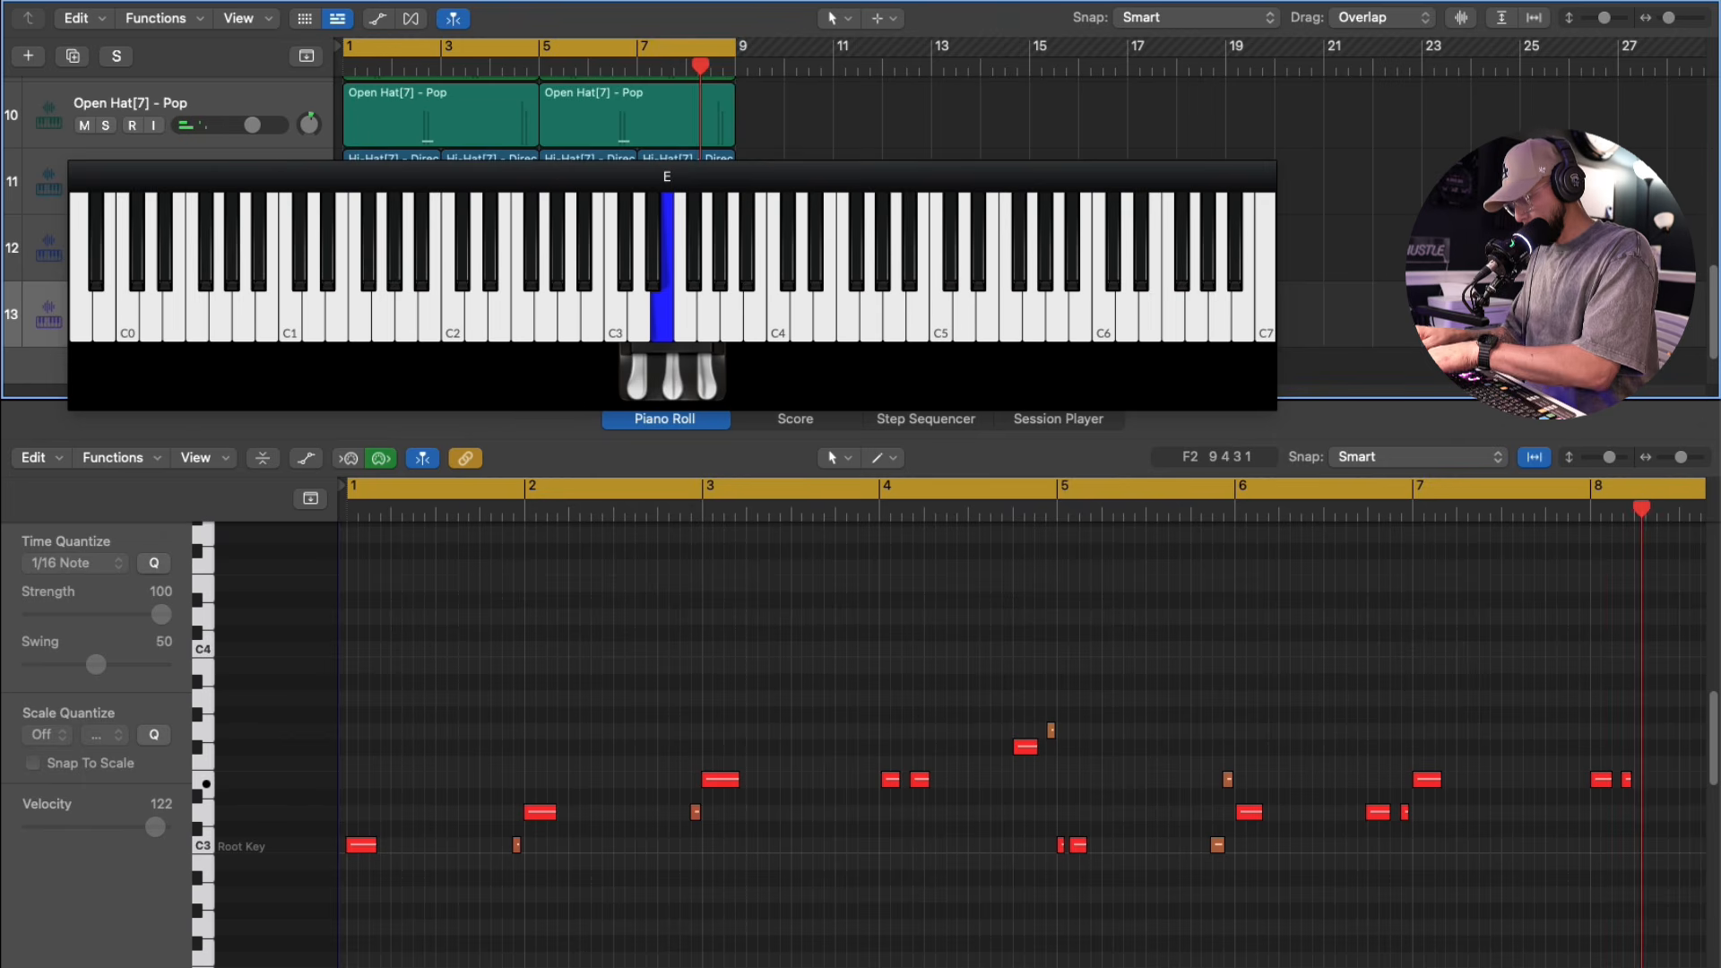
pyautogui.press('space')
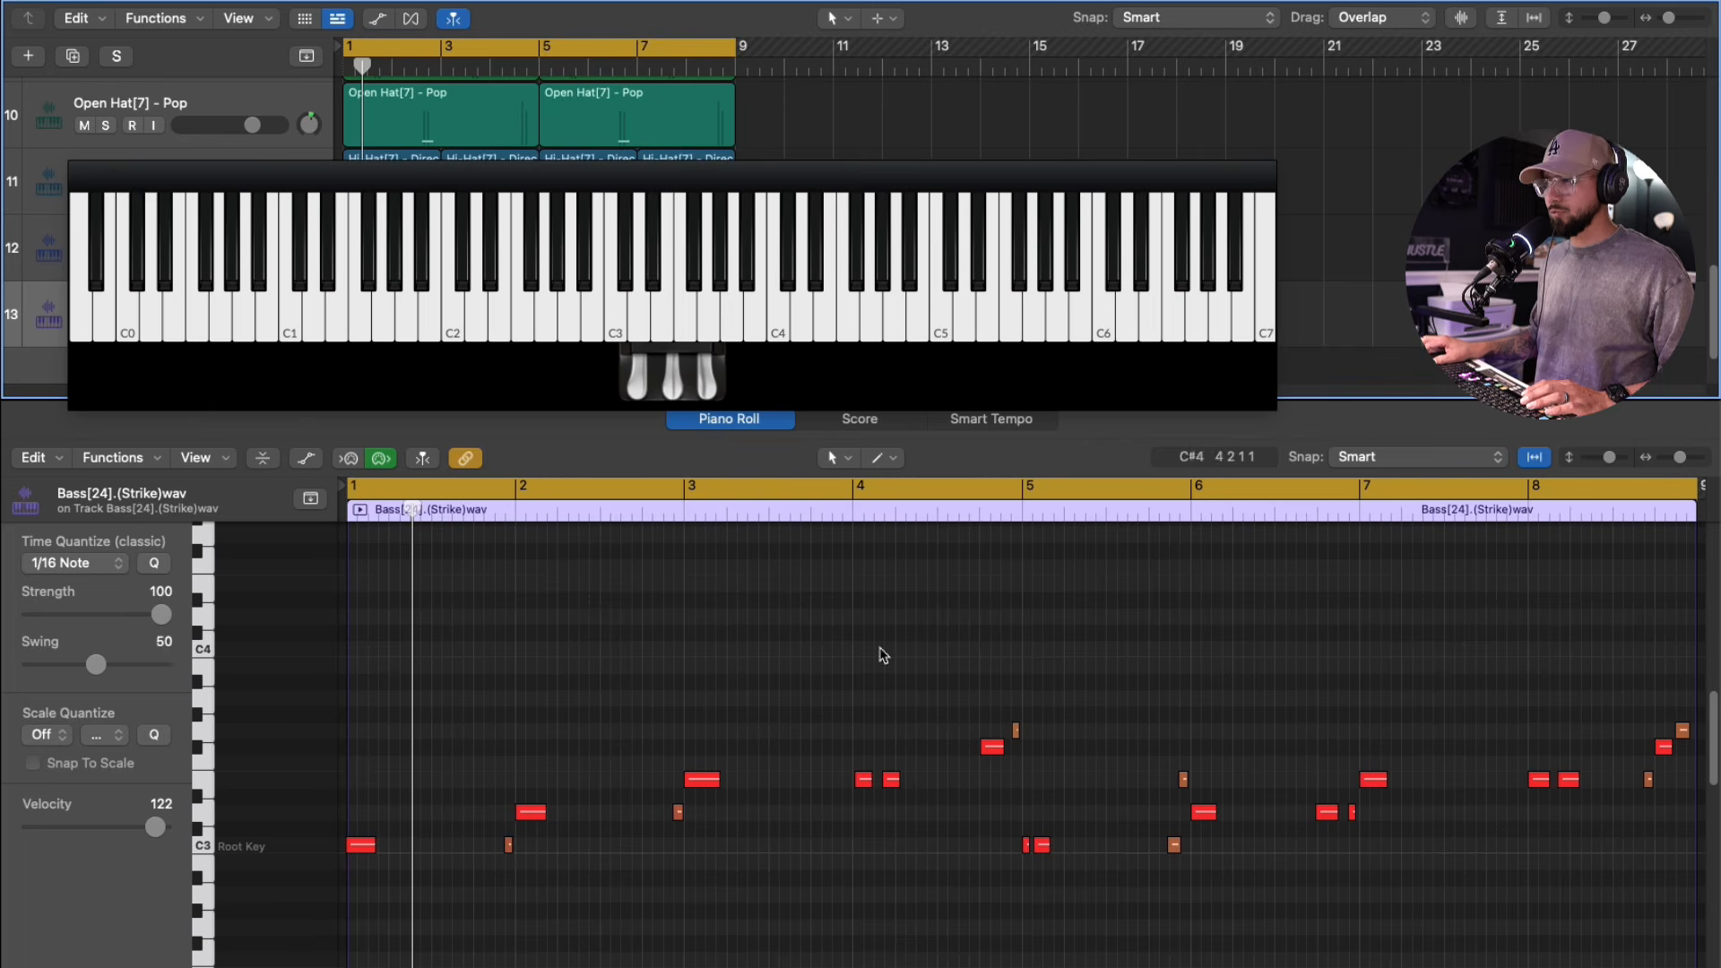
# - Lengthen the bass notes at the start of bars 1, 2 and 3 in the Bass[24].(Strike) region
pyautogui.press('super+k')
pyautogui.moveTo(375, 826); pyautogui.dragTo(426, 825)
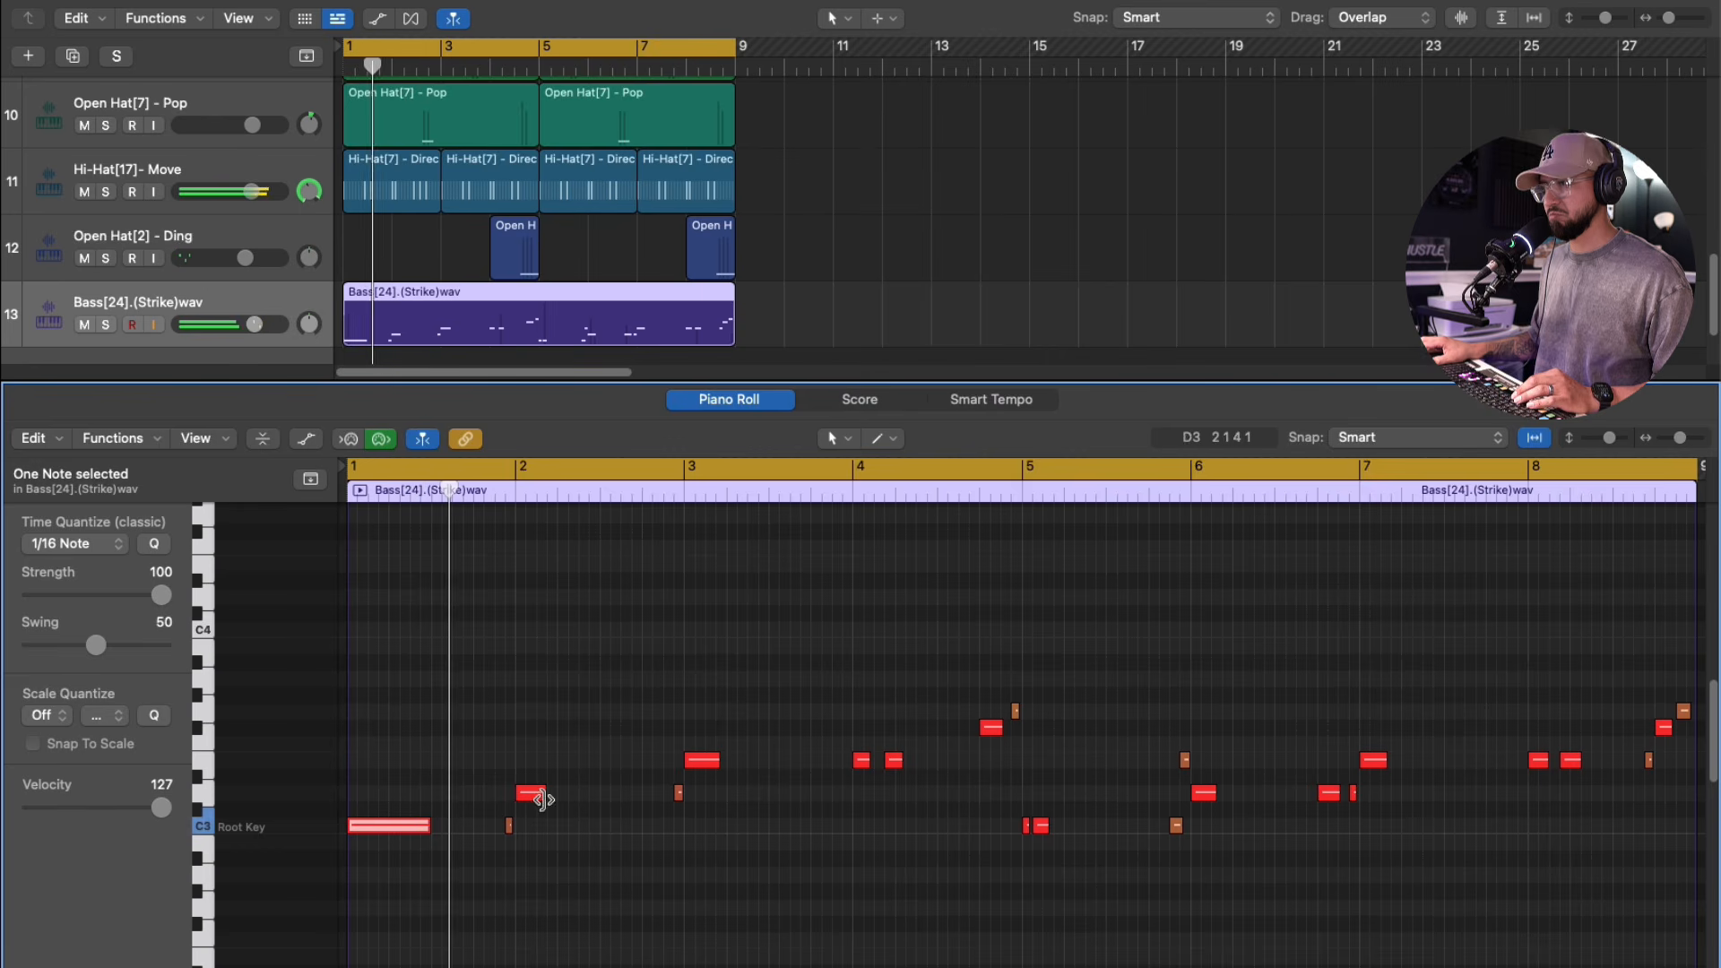
pyautogui.moveTo(544, 793); pyautogui.dragTo(566, 794)
pyautogui.moveTo(718, 767); pyautogui.dragTo(744, 768)
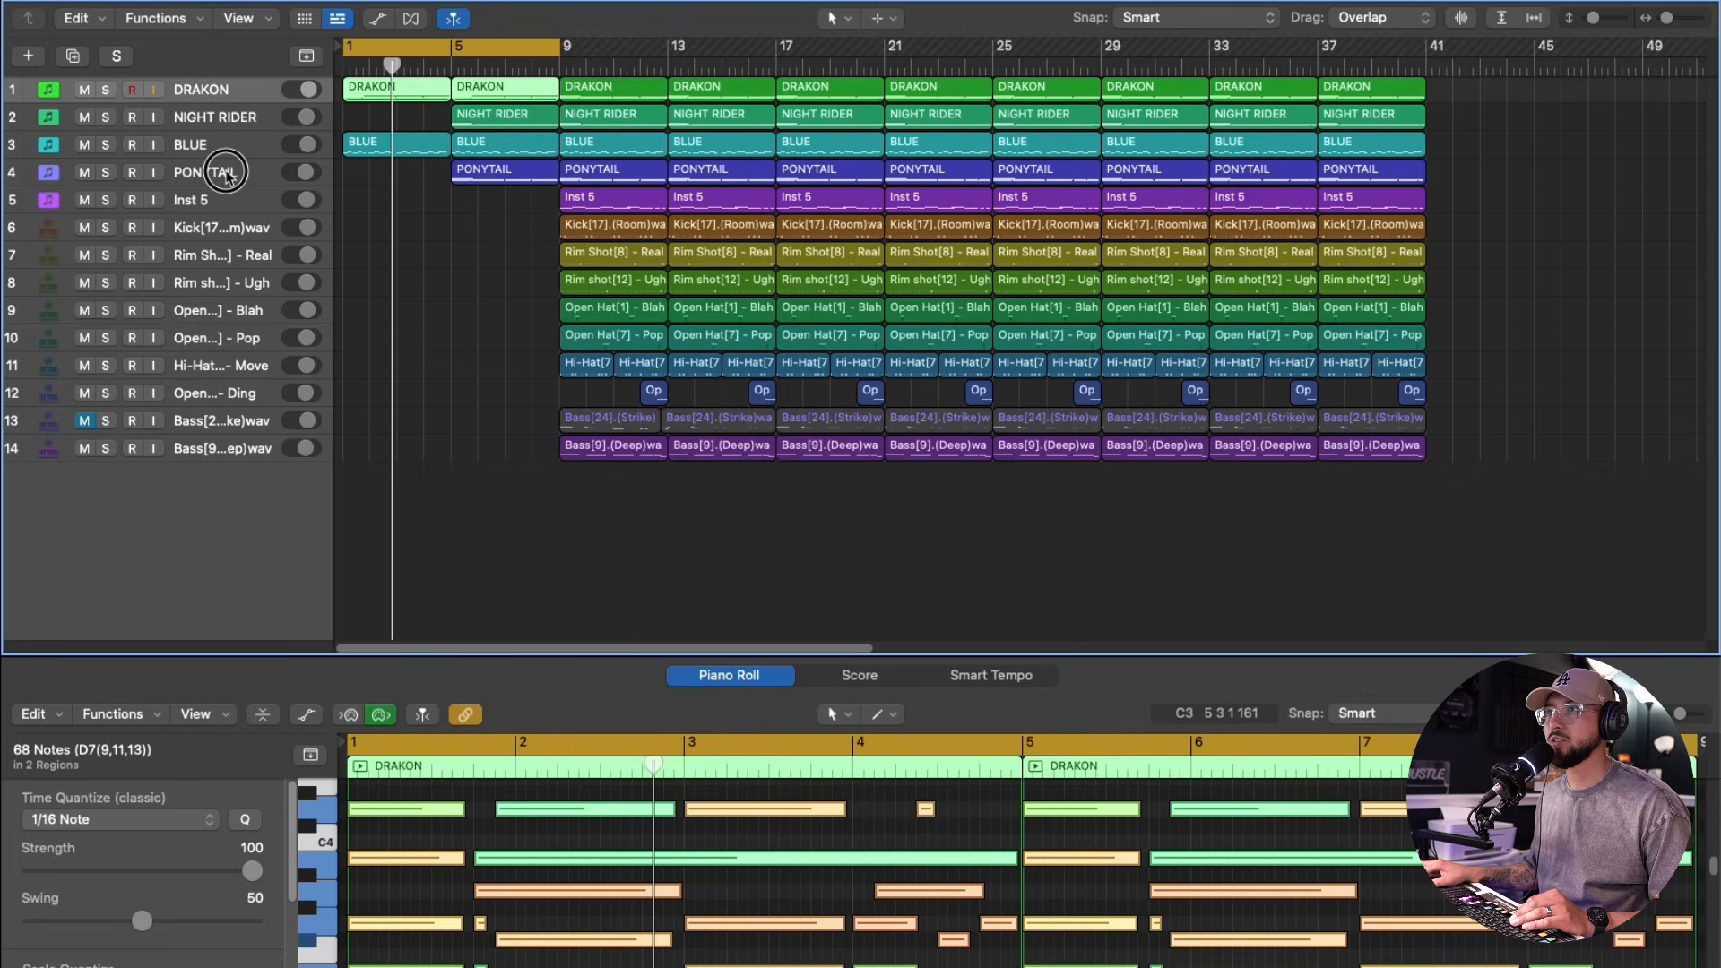
# - Play the arrangement from the start and set the NIGHT RIDER track's Channel EQ high cut to about 1130 Hz
pyautogui.click(225, 173)
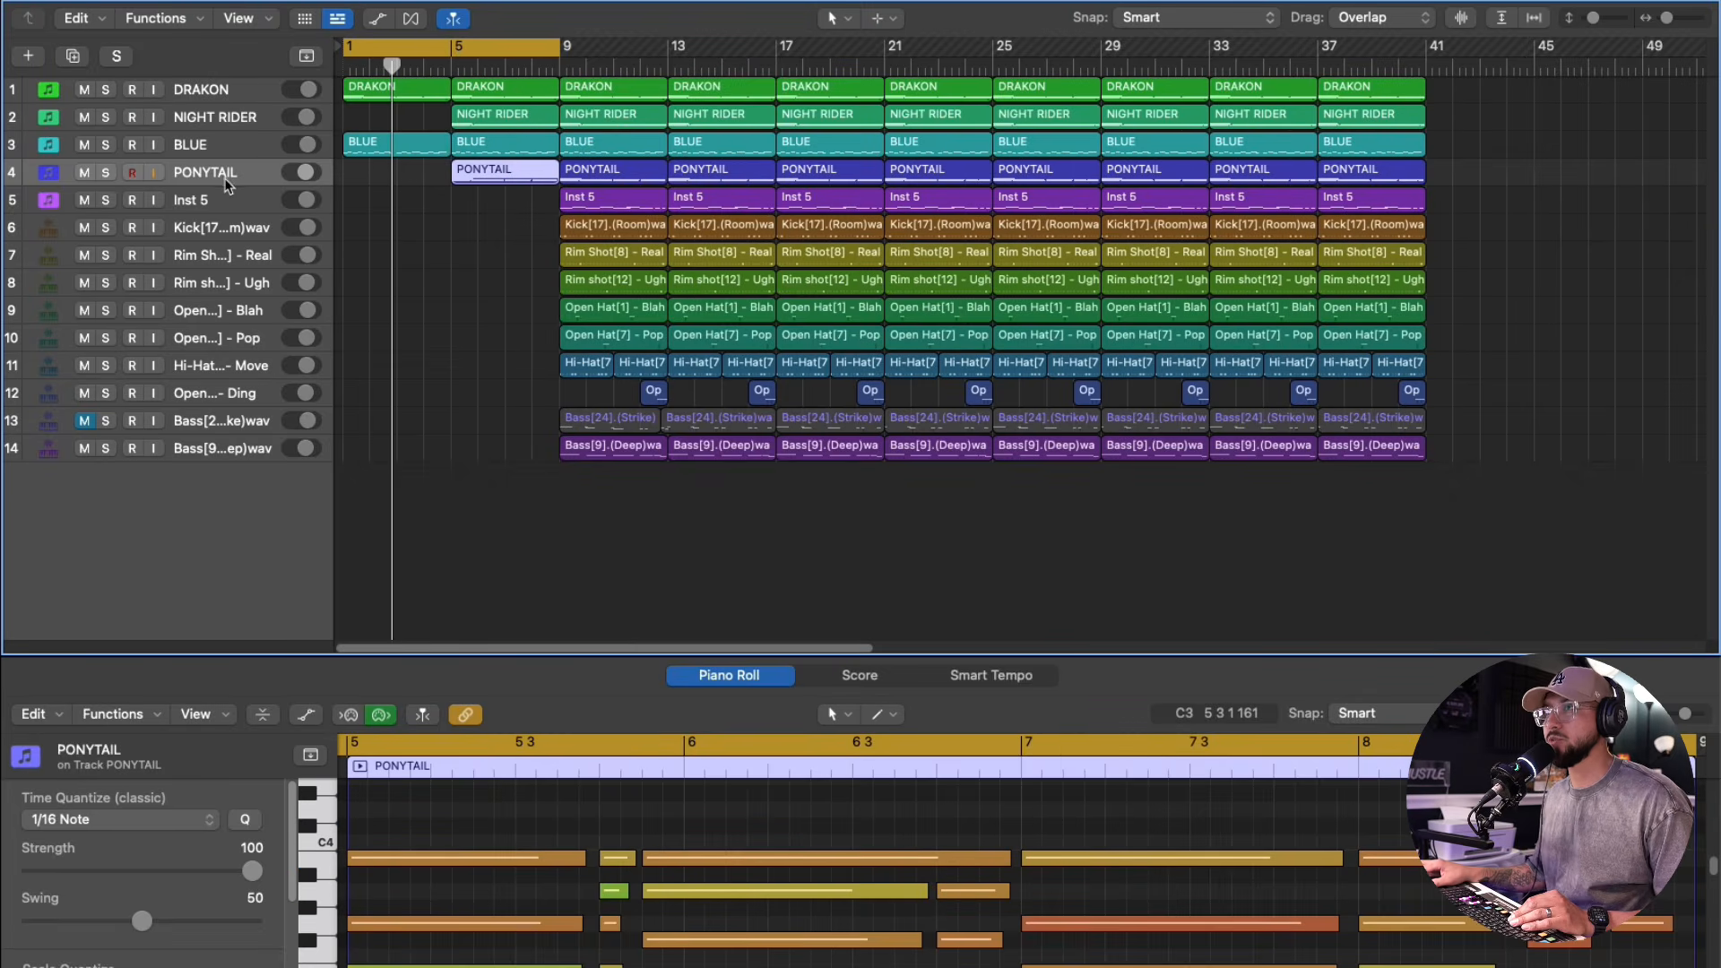
pyautogui.press('Return')
pyautogui.press('space')
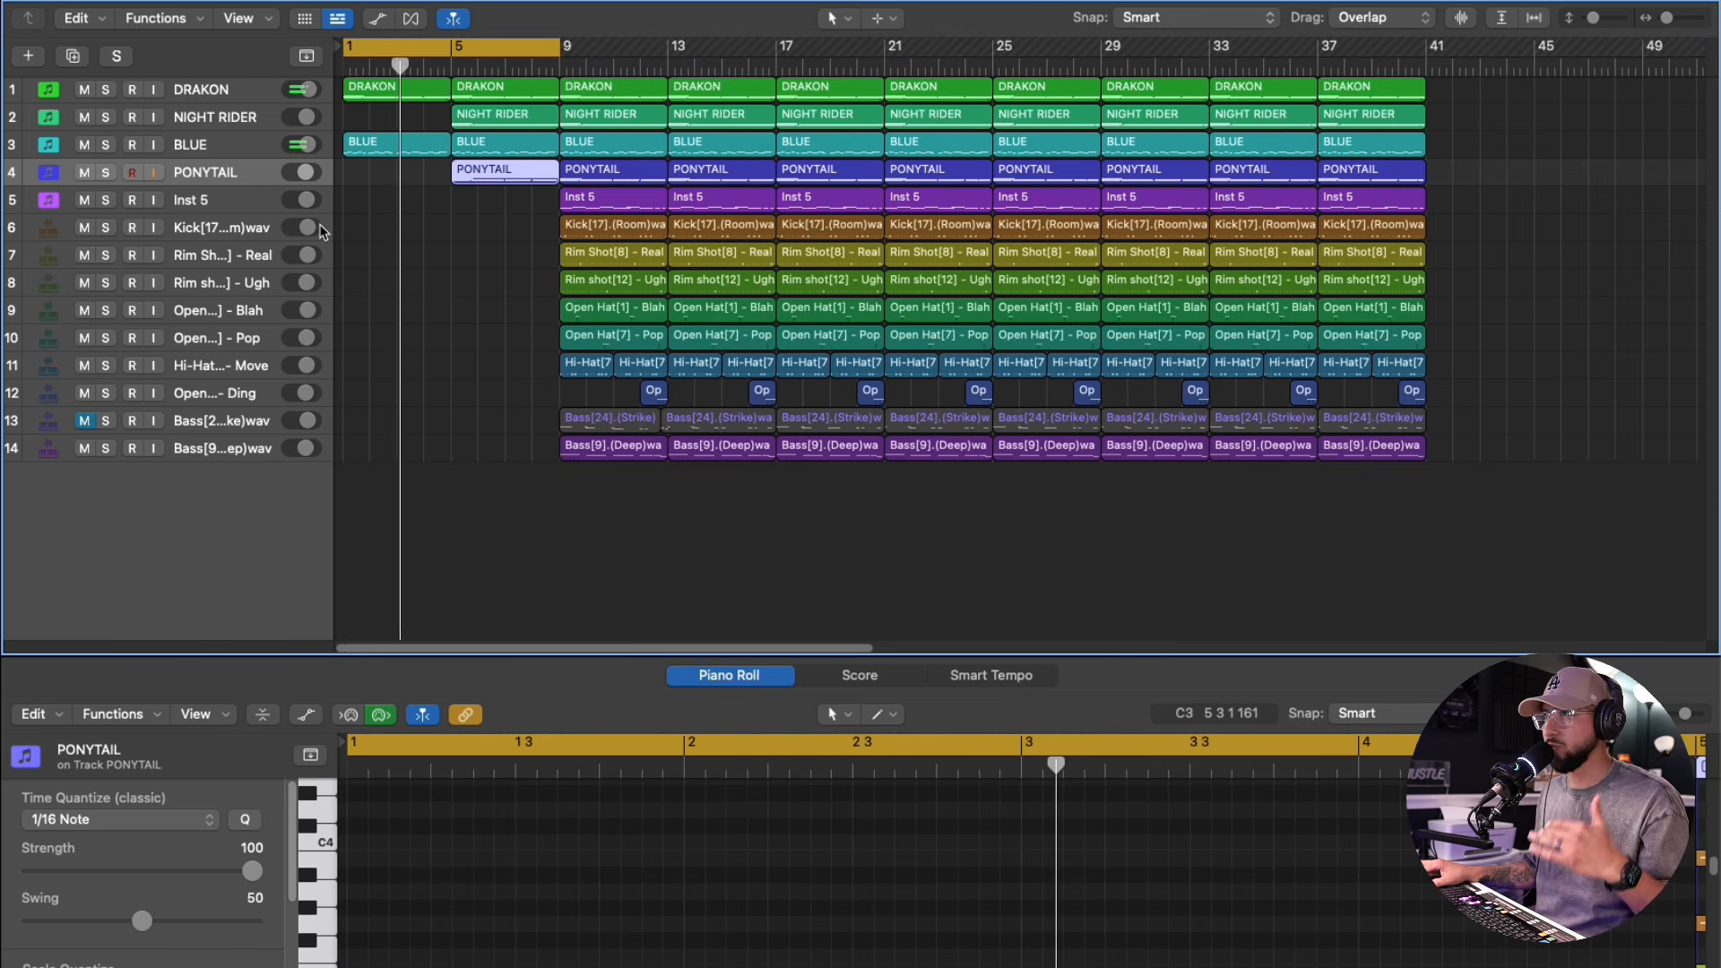
pyautogui.click(541, 126)
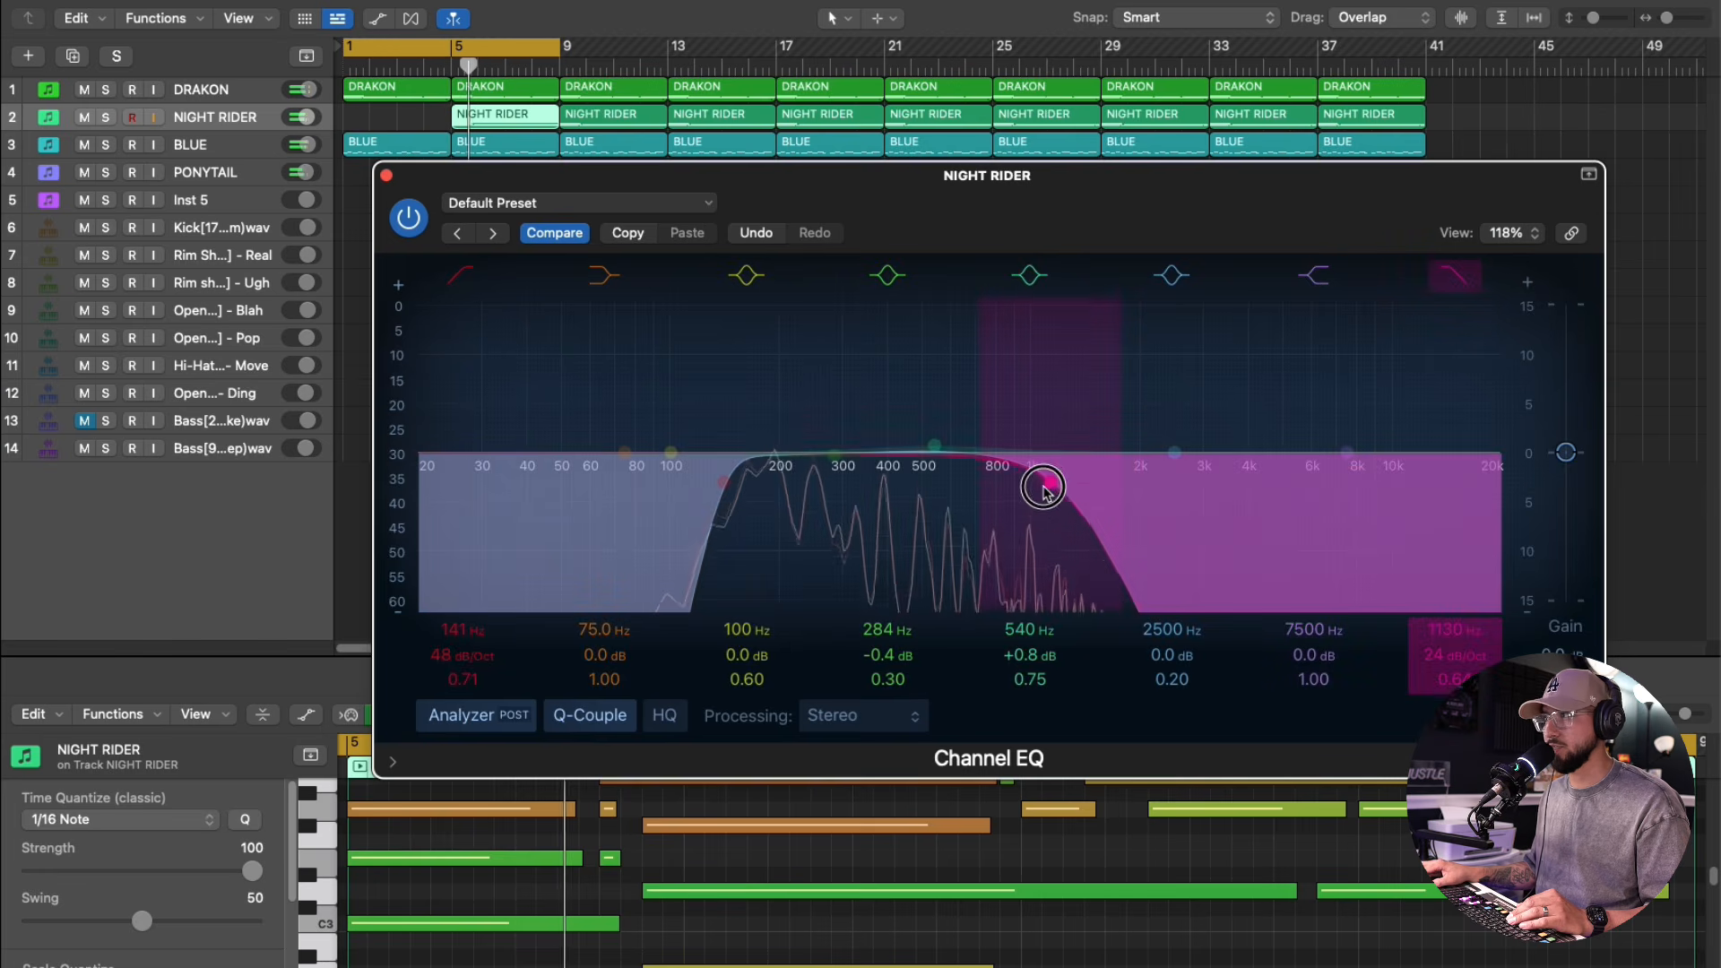
pyautogui.click(387, 175)
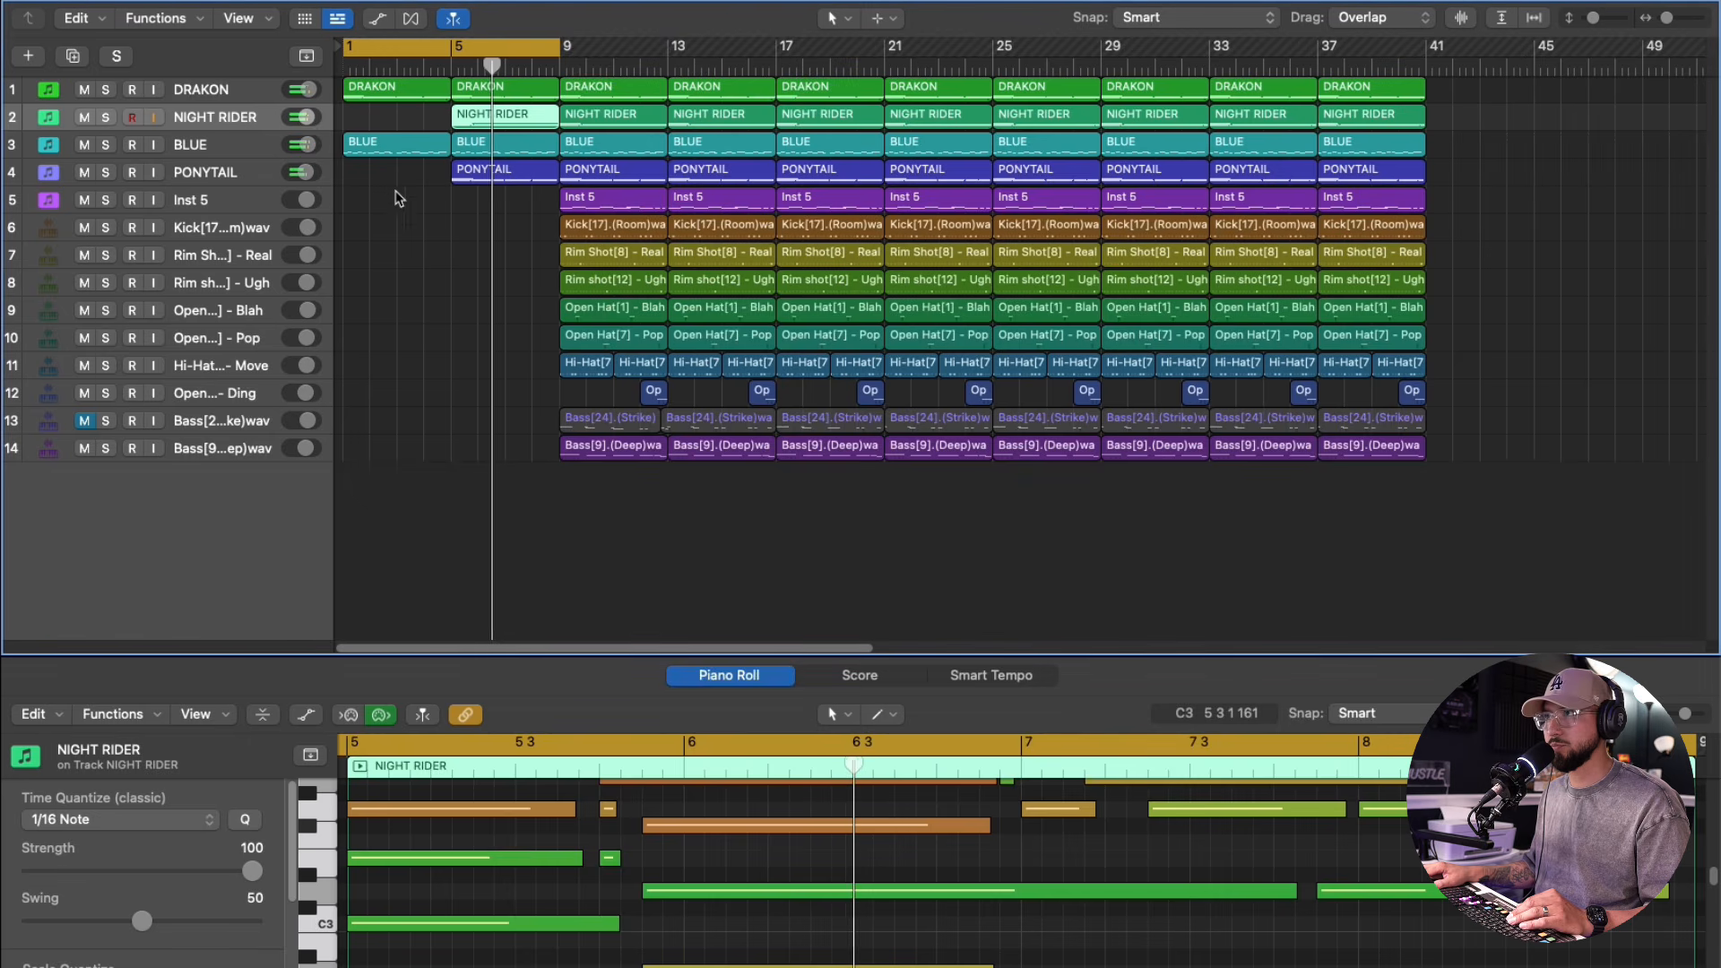
# - Delete all drum and bass regions in bars 9 to 12, along with the NIGHT RIDER region there
pyautogui.moveTo(659, 464); pyautogui.dragTo(574, 232)
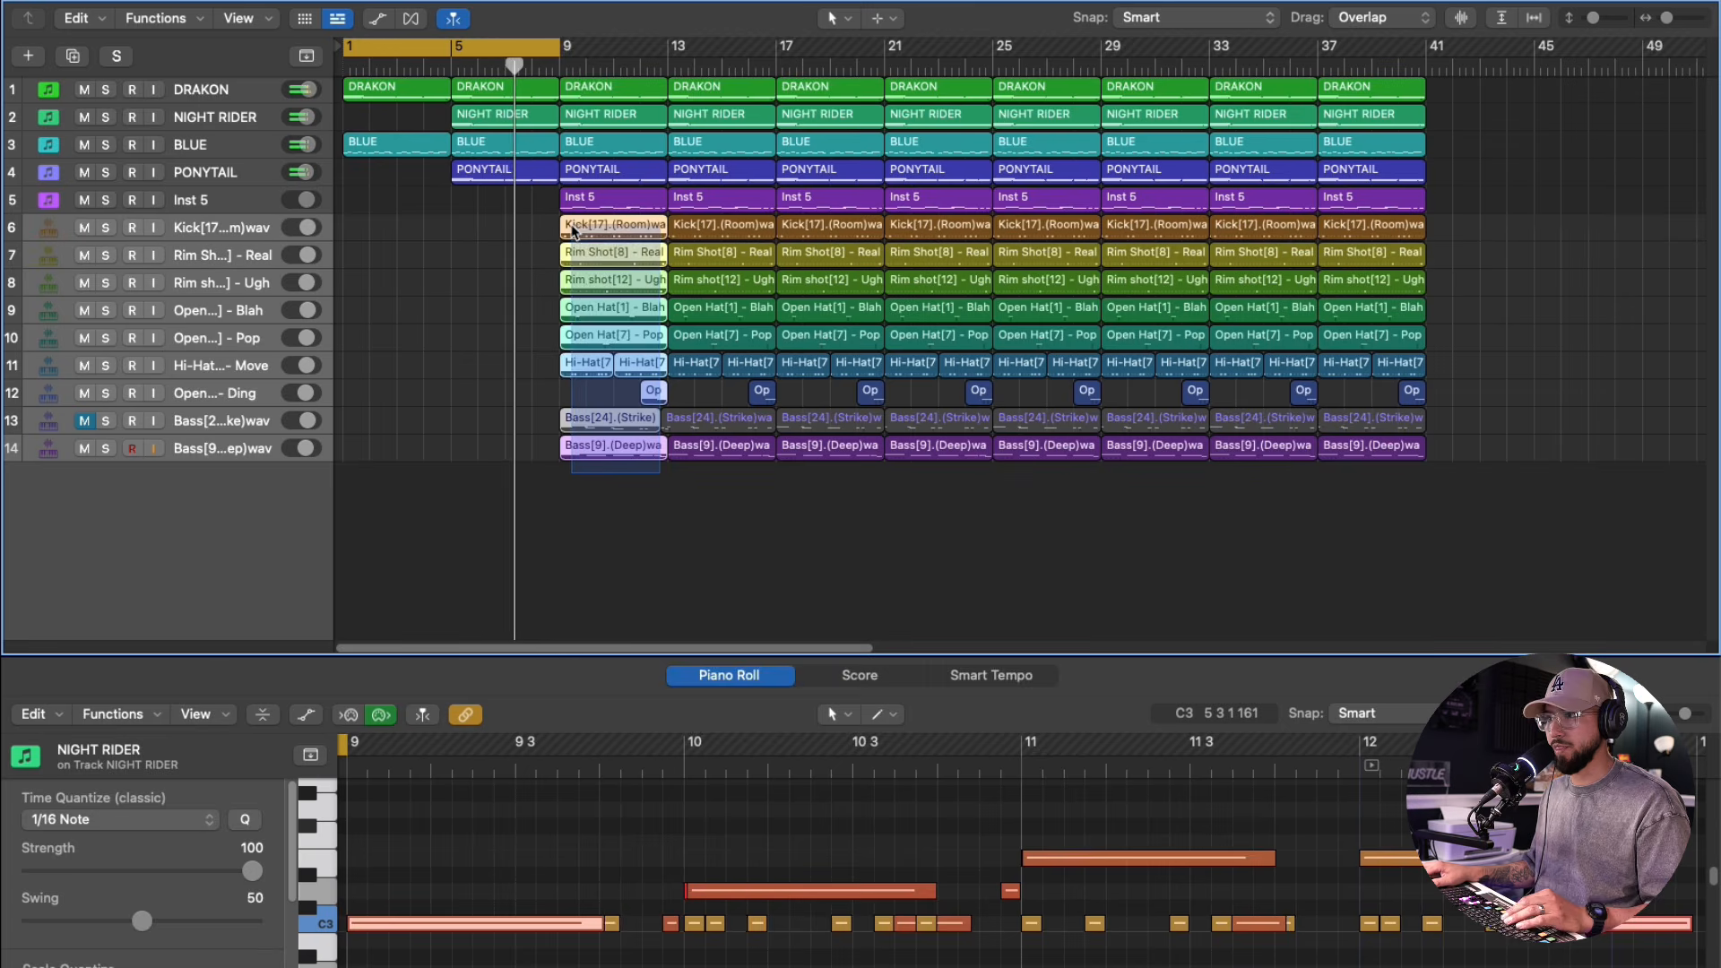
pyautogui.press('Delete')
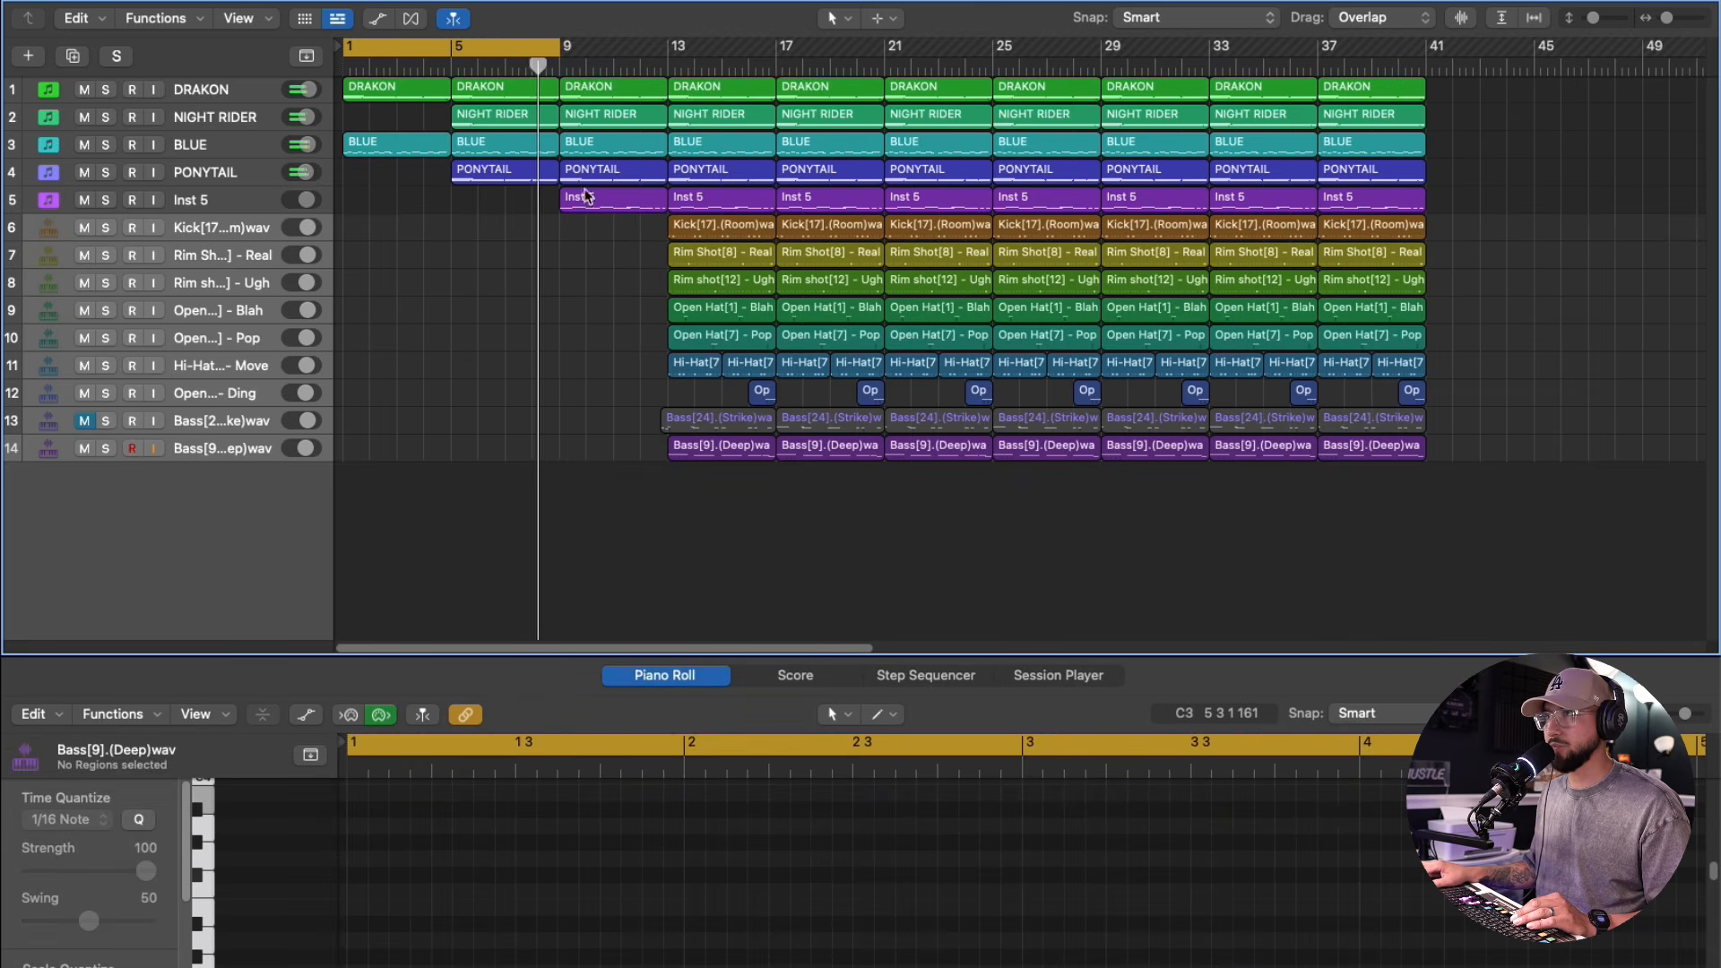
pyautogui.click(606, 122)
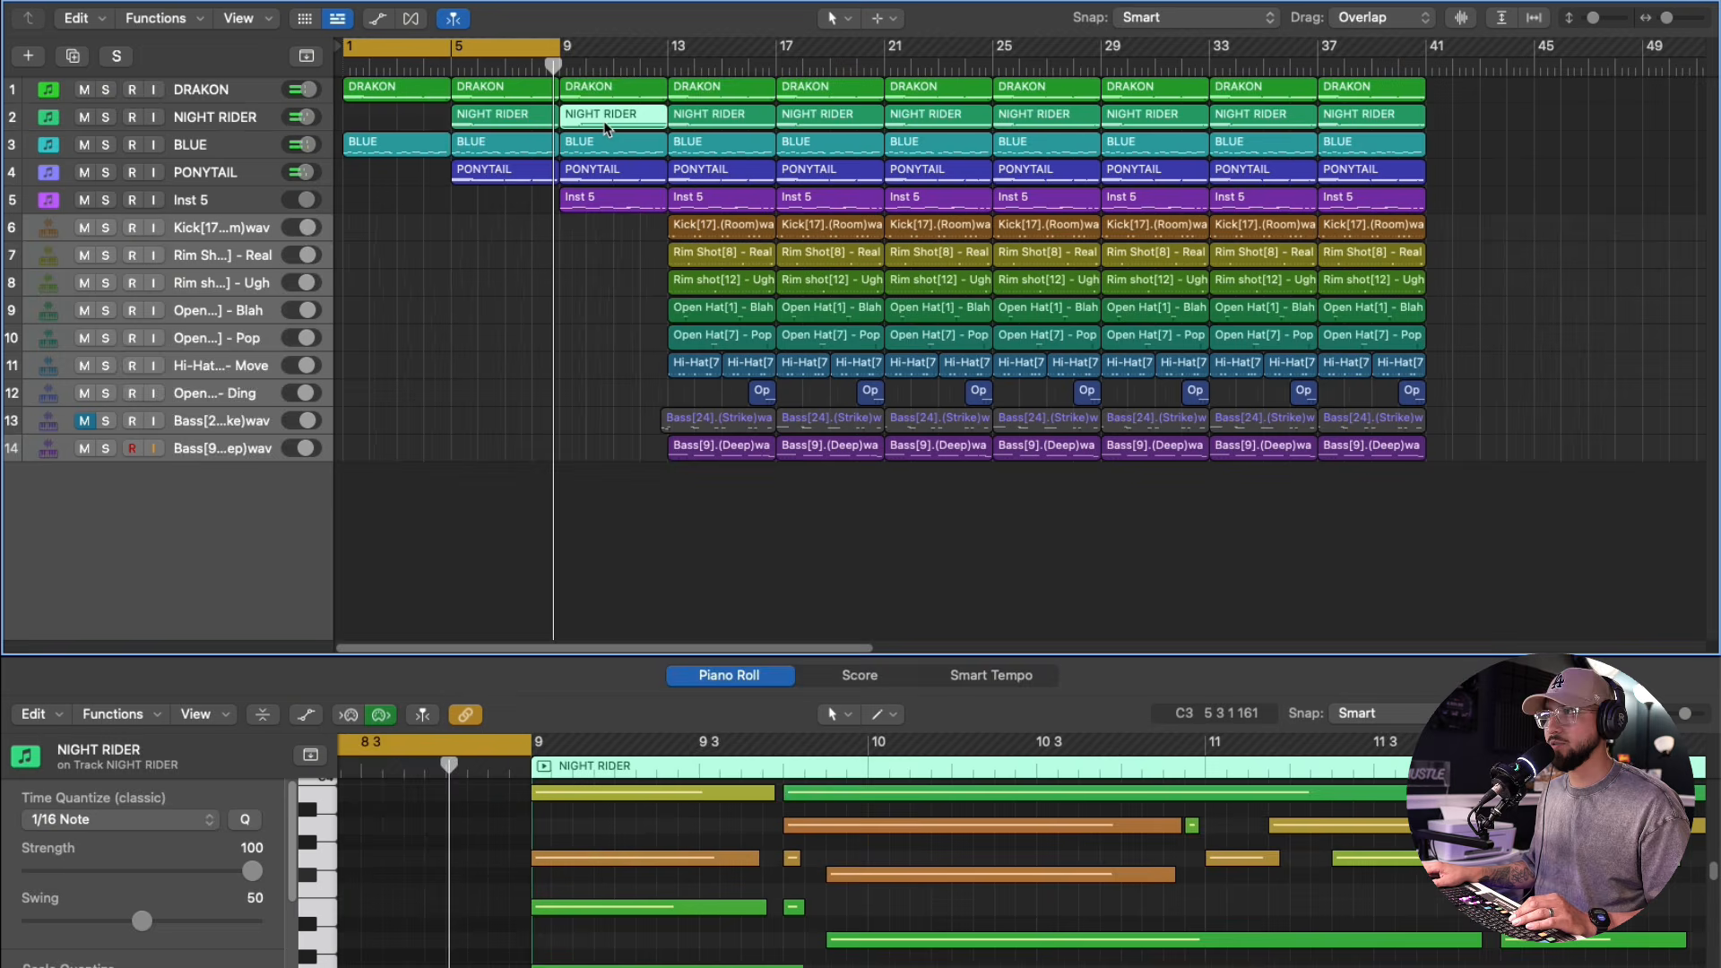
# - Extend the cycle range to bar 13, turn cycle mode off and play back from about bar 8
pyautogui.moveTo(561, 54); pyautogui.dragTo(668, 55)
pyautogui.click(528, 67)
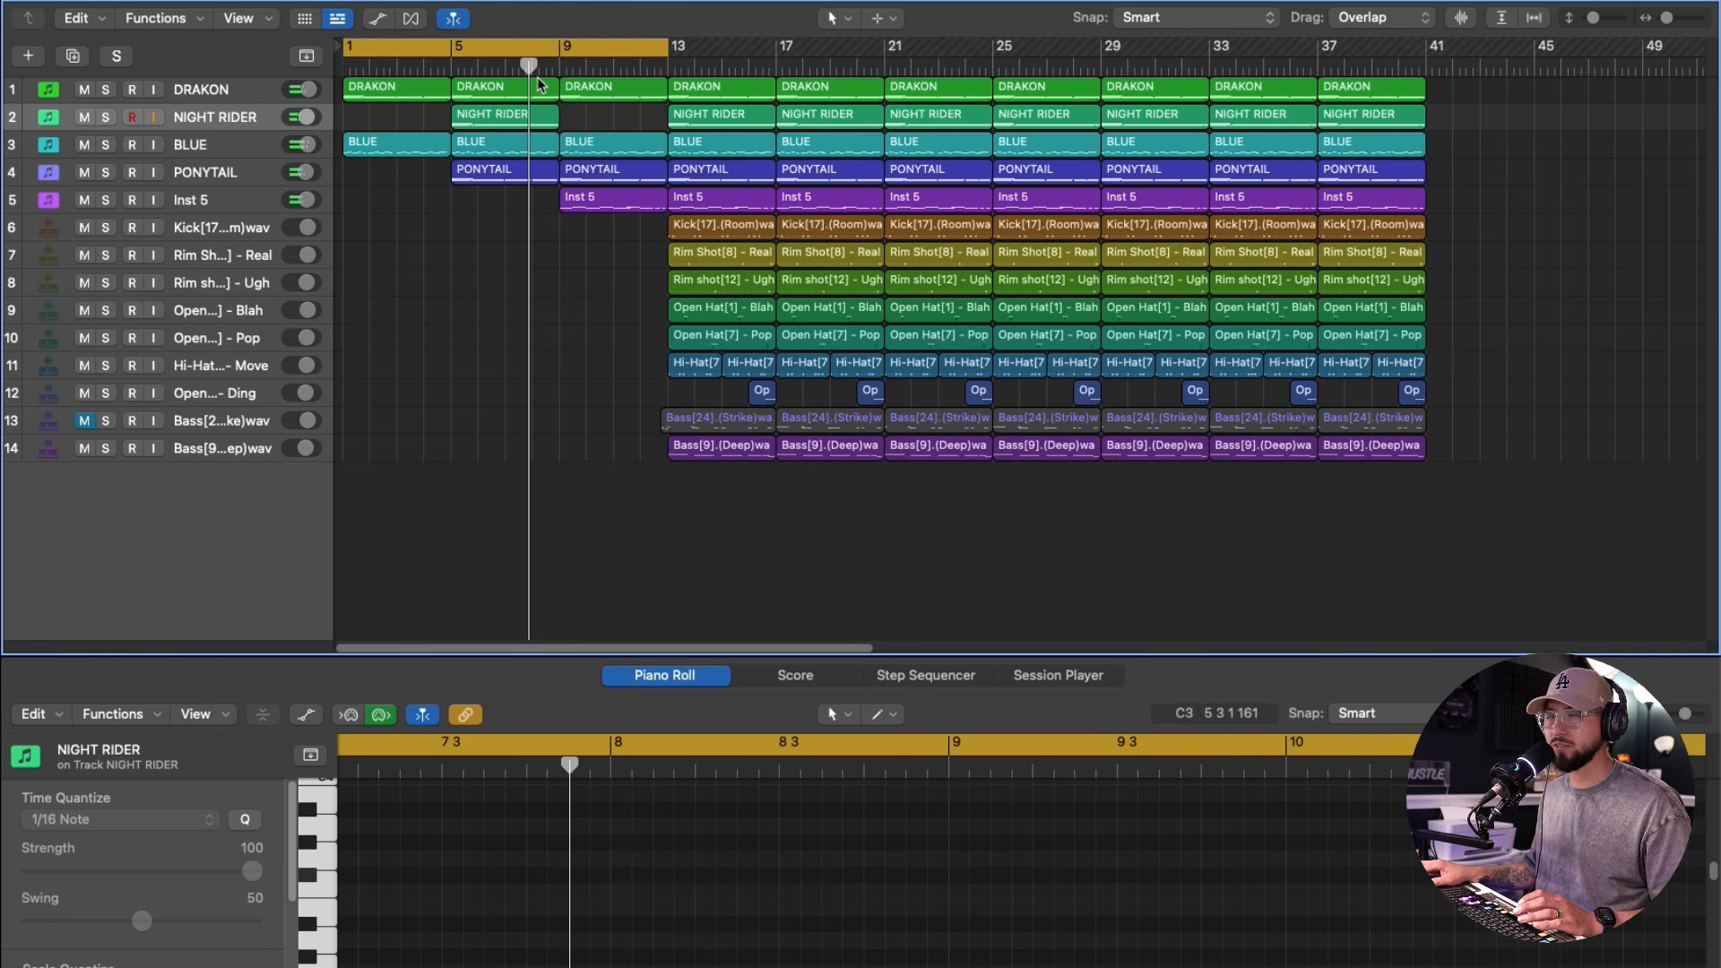
pyautogui.press('c')
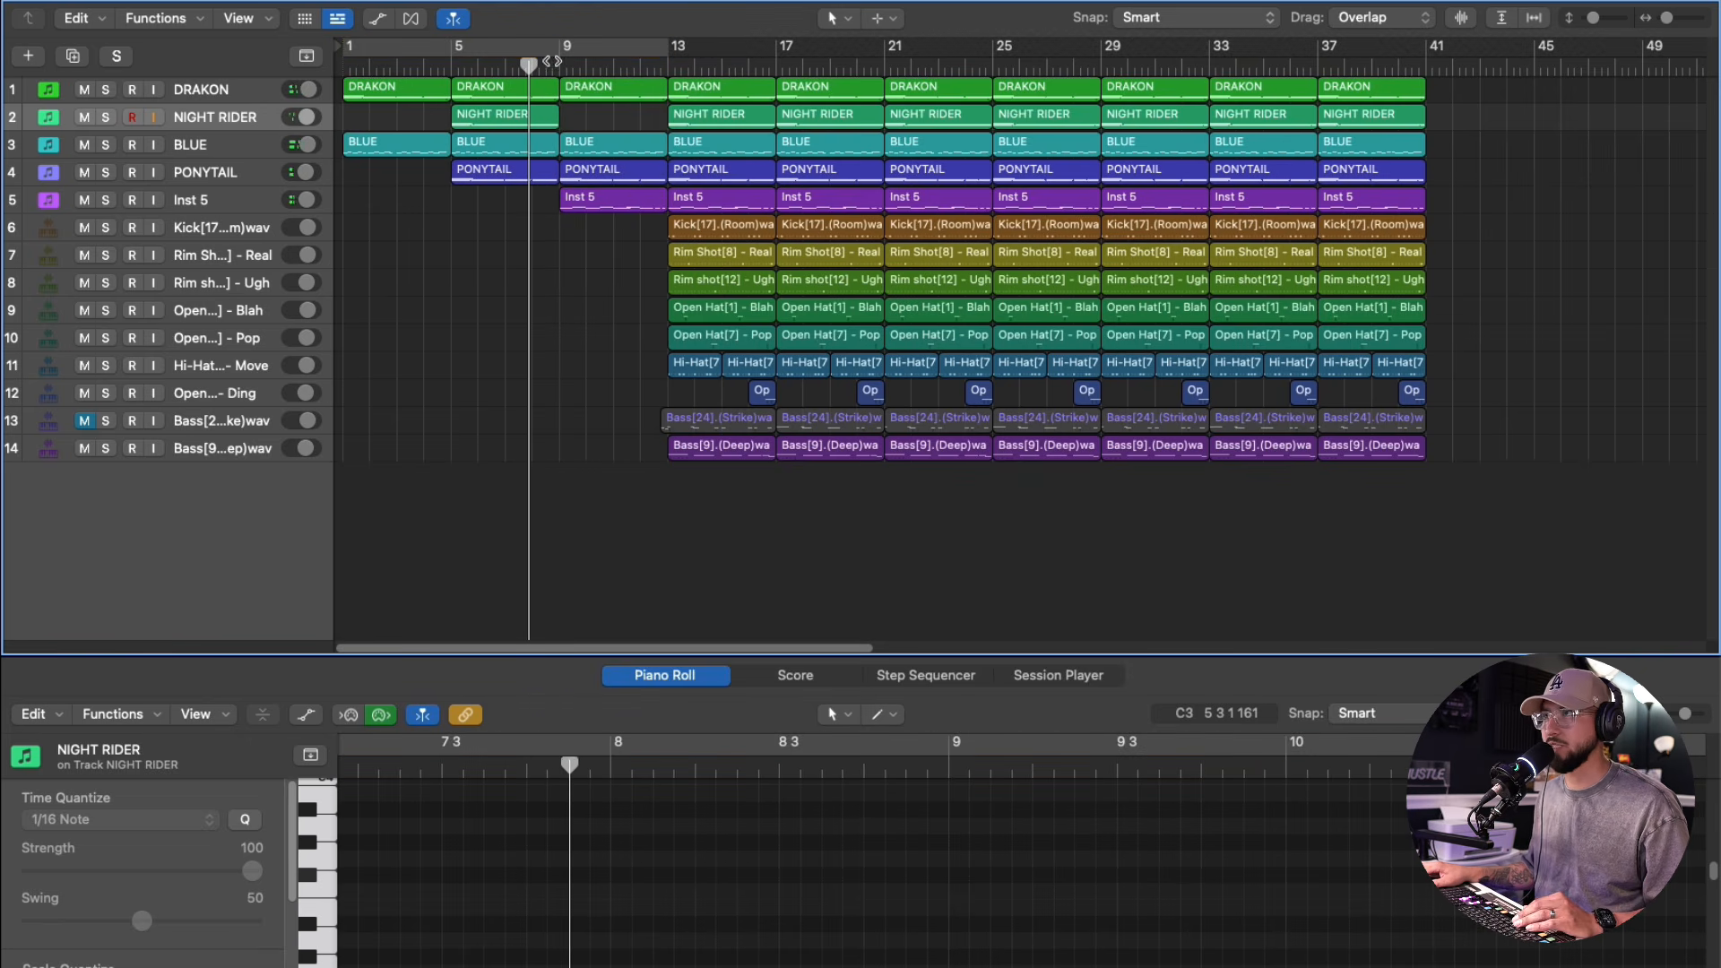
pyautogui.press('space')
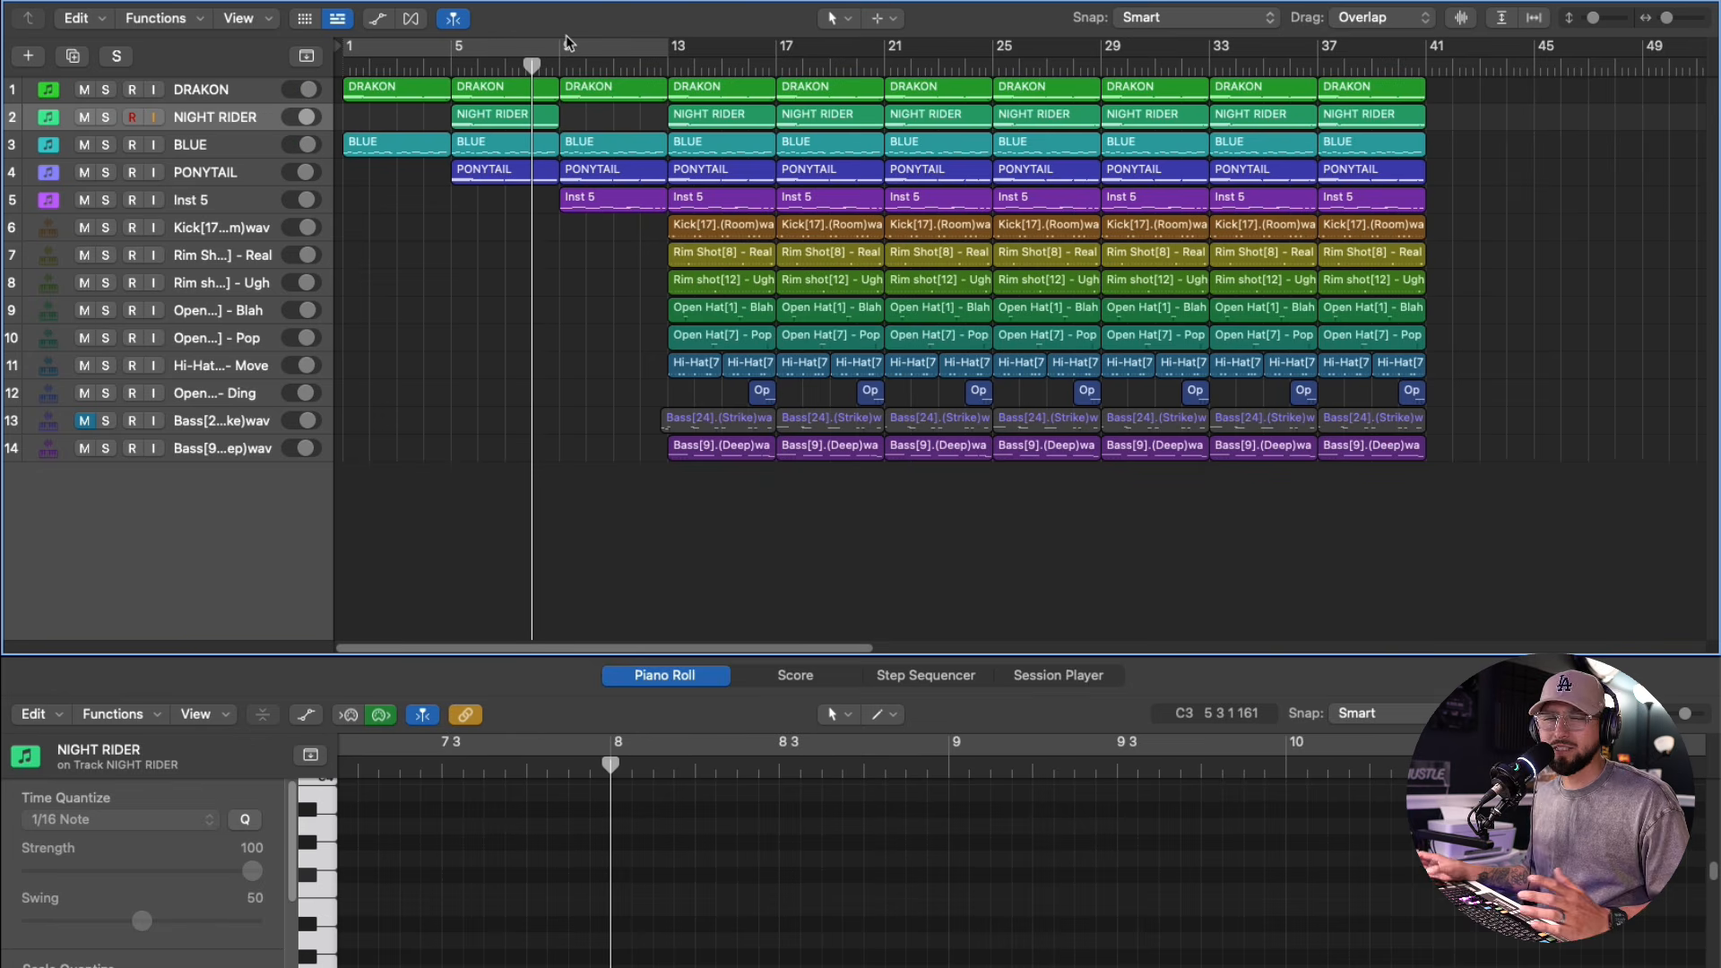
pyautogui.press('space')
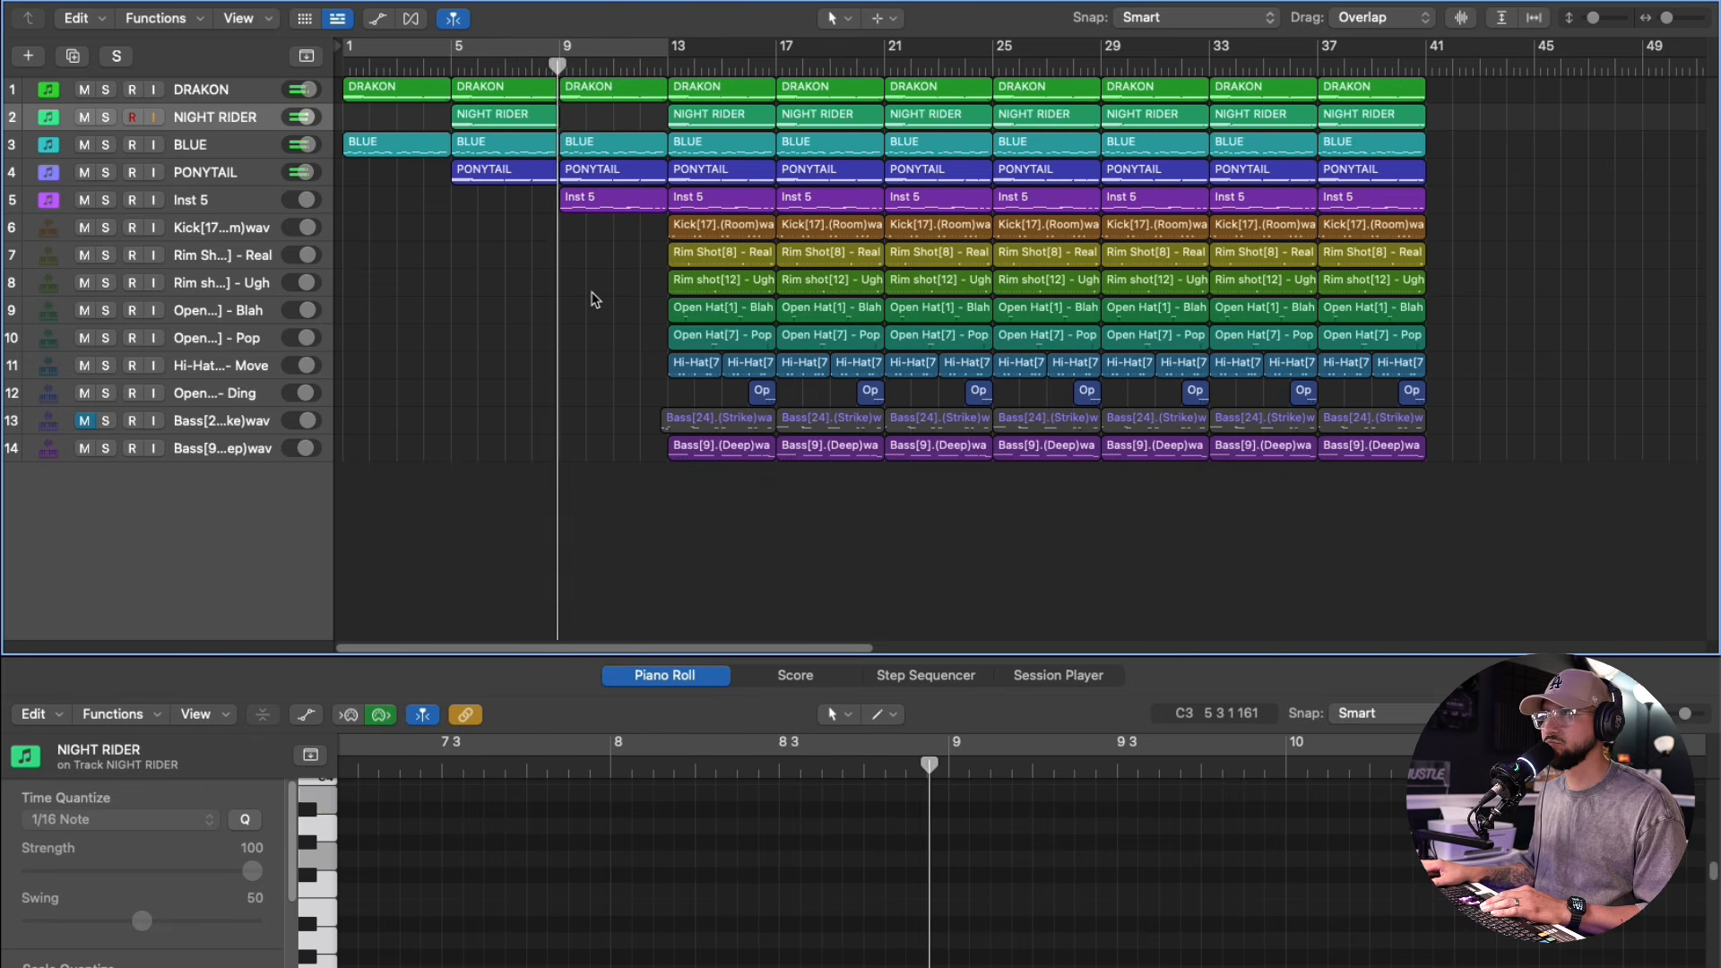
# - Set the high cut in the NIGHT RIDER track's Channel EQ to about 1090 Hz
pyautogui.click(218, 208)
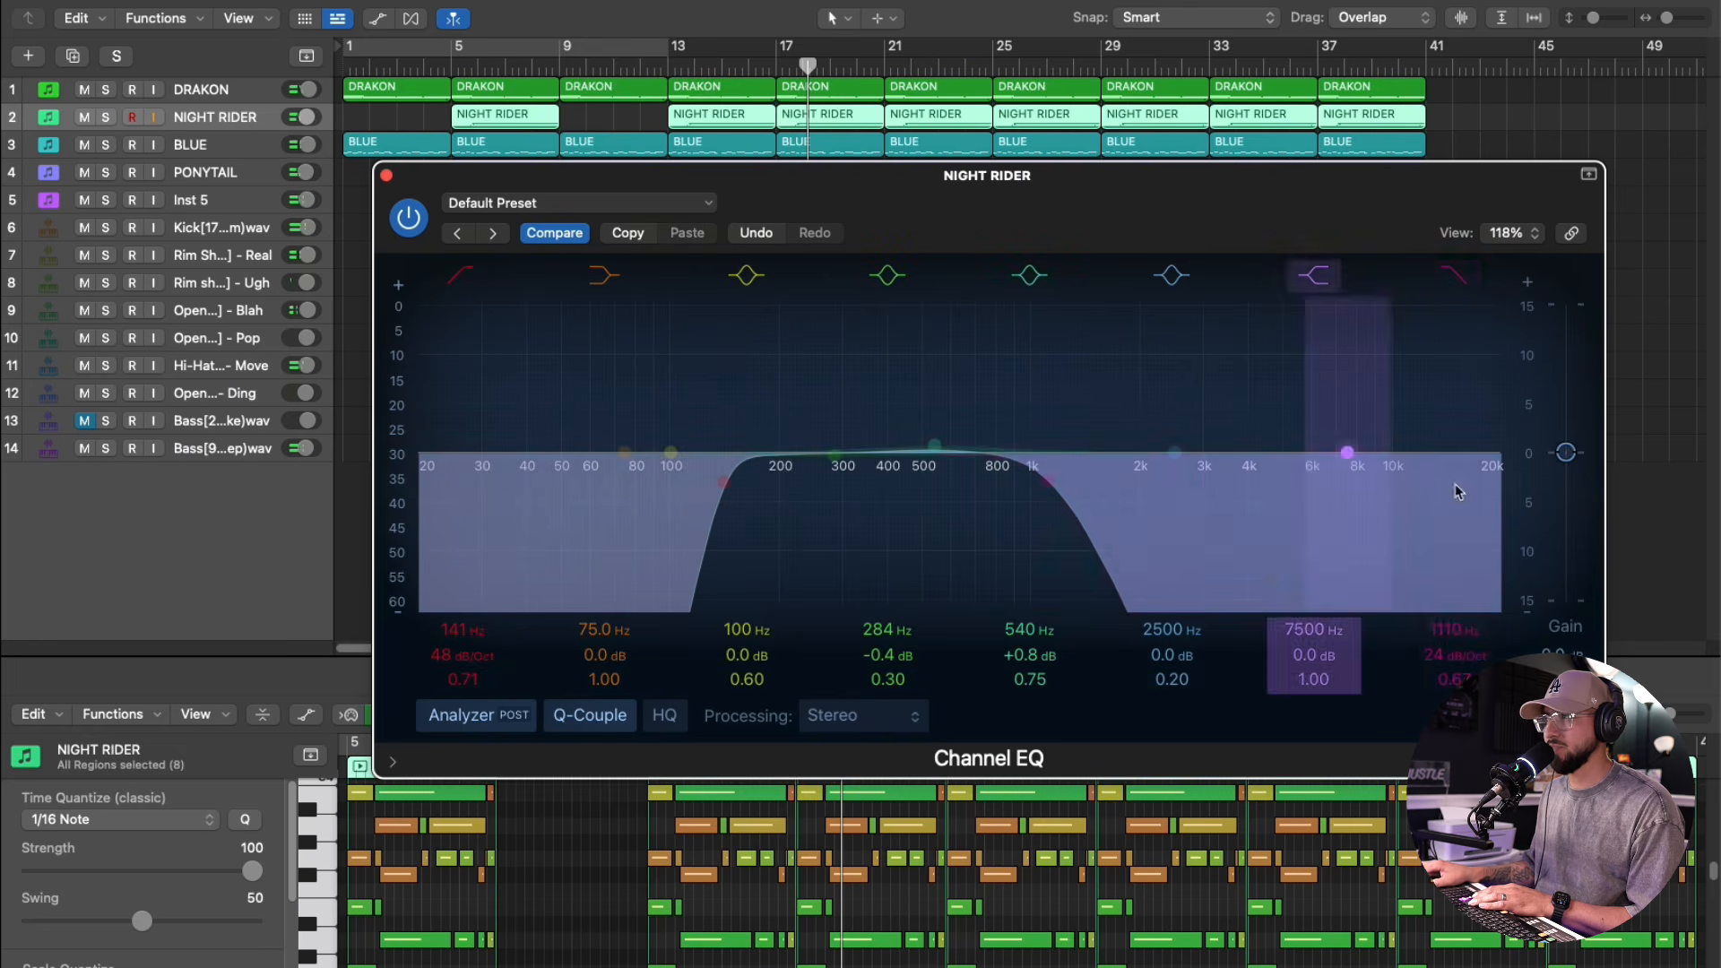
pyautogui.moveTo(1358, 466); pyautogui.dragTo(1067, 485)
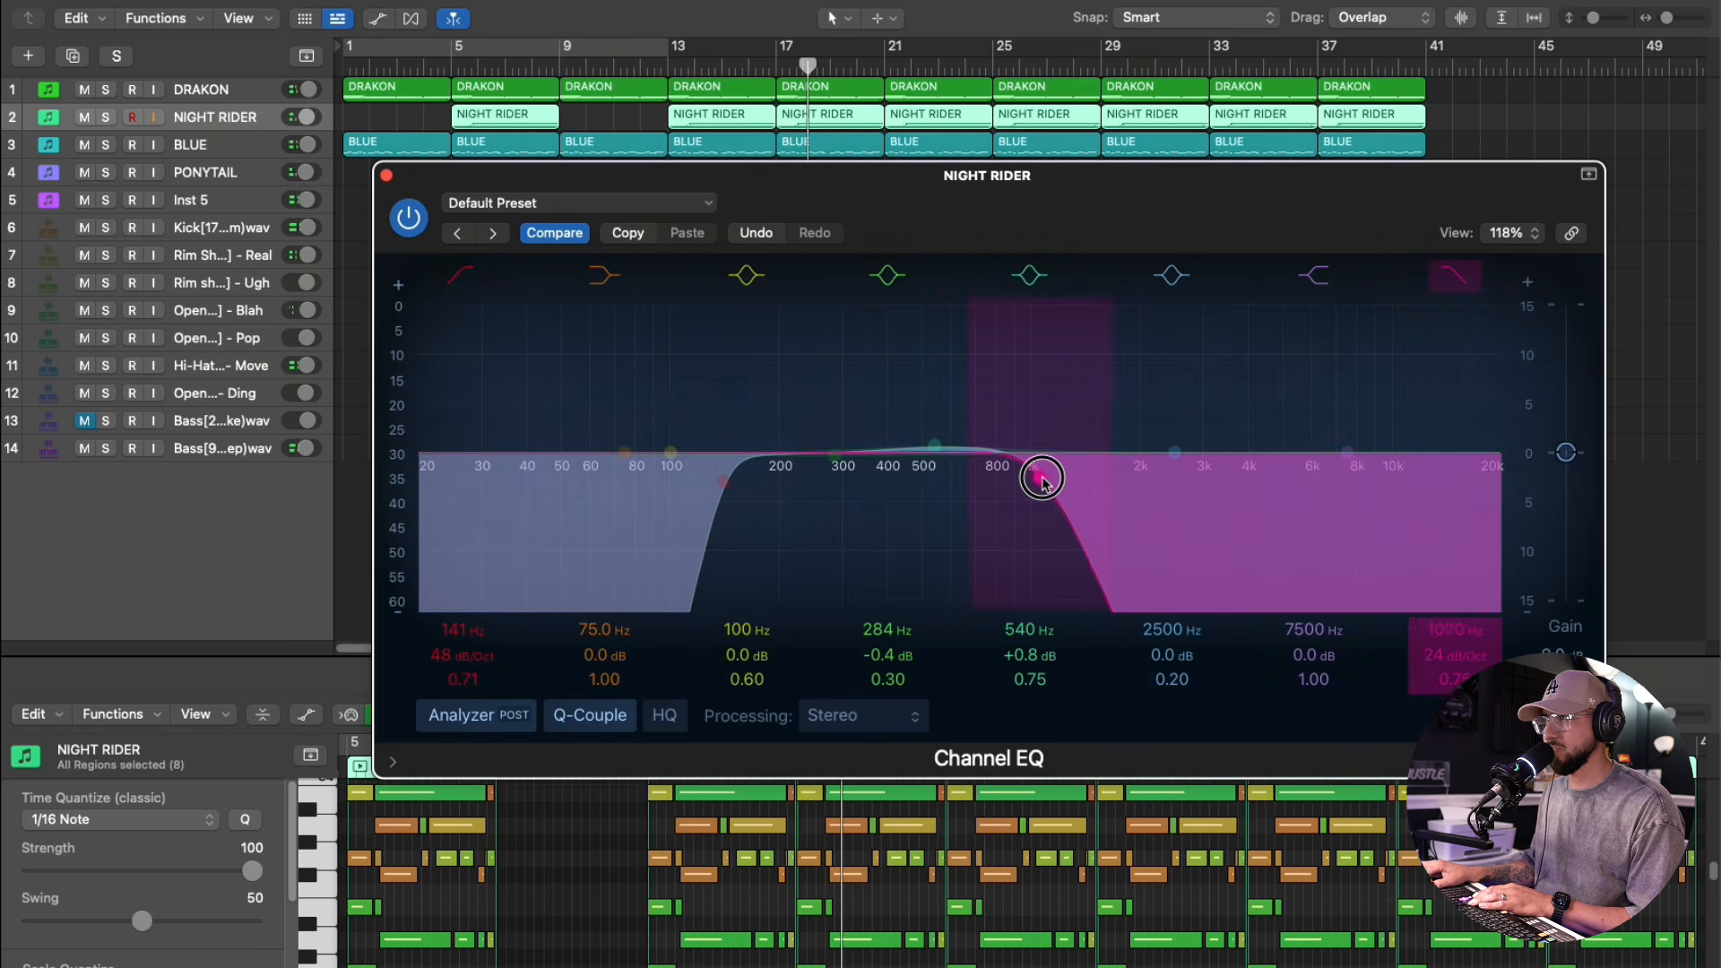
pyautogui.click(386, 176)
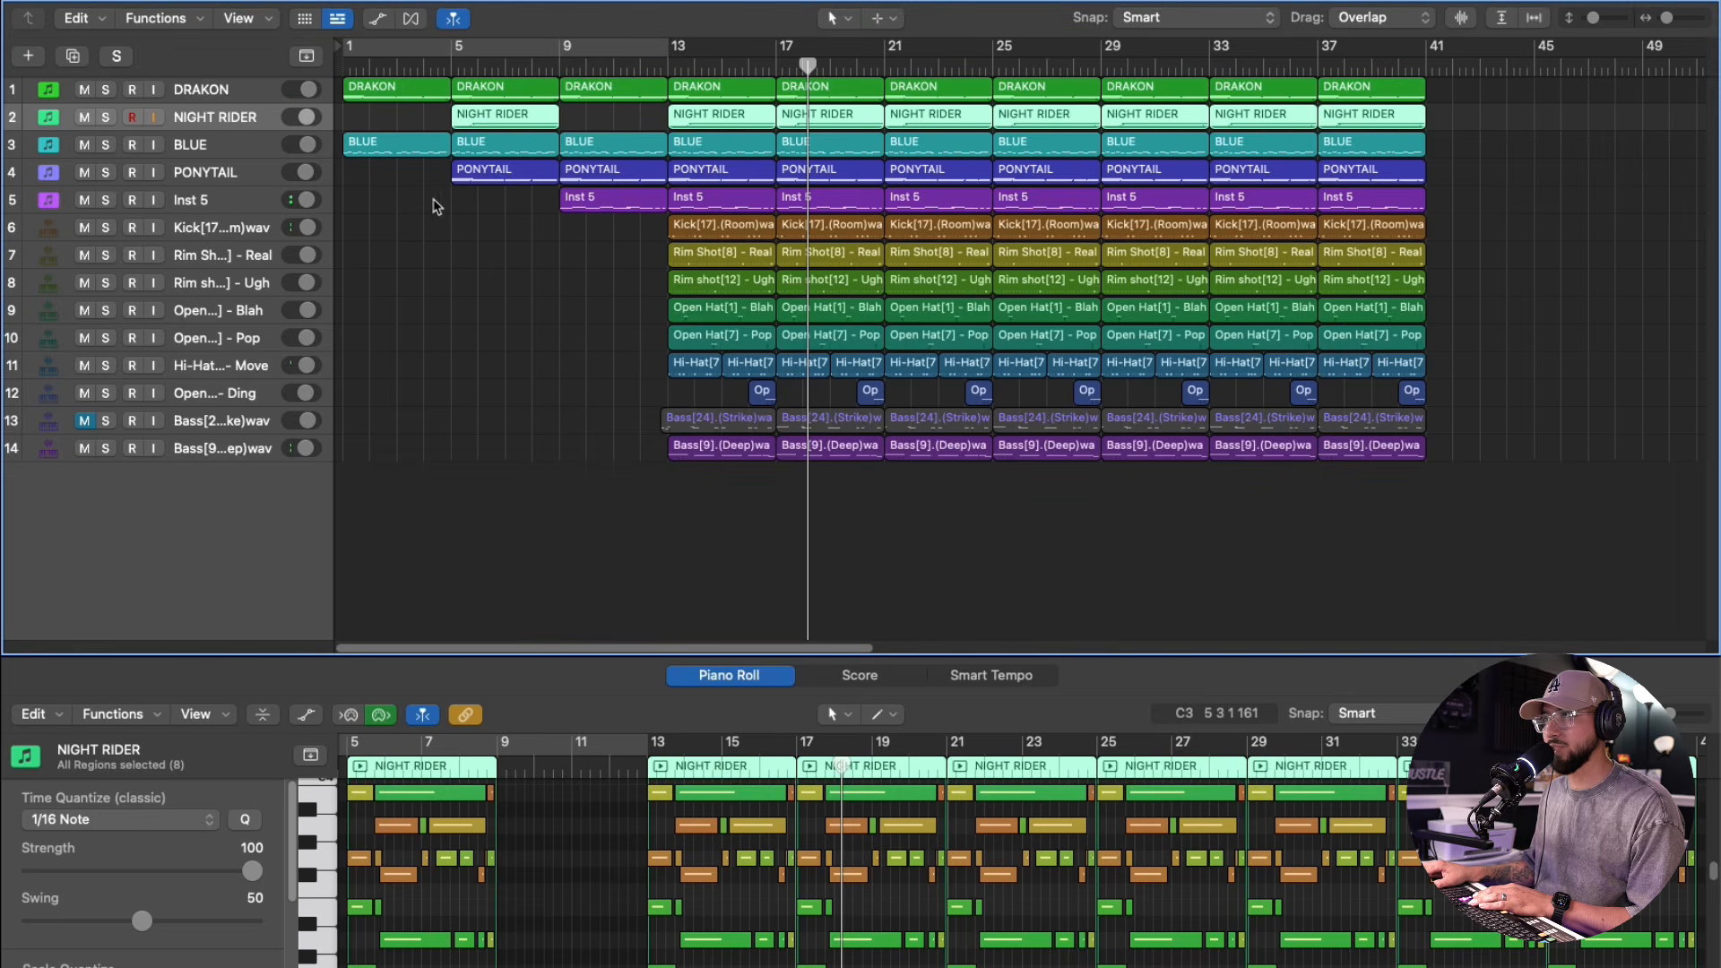
# - Try the section without the PONYTAIL region in bars 9 to 12, playing back from about bar 8
pyautogui.click(616, 172)
pyautogui.press('Delete')
pyautogui.click(540, 65)
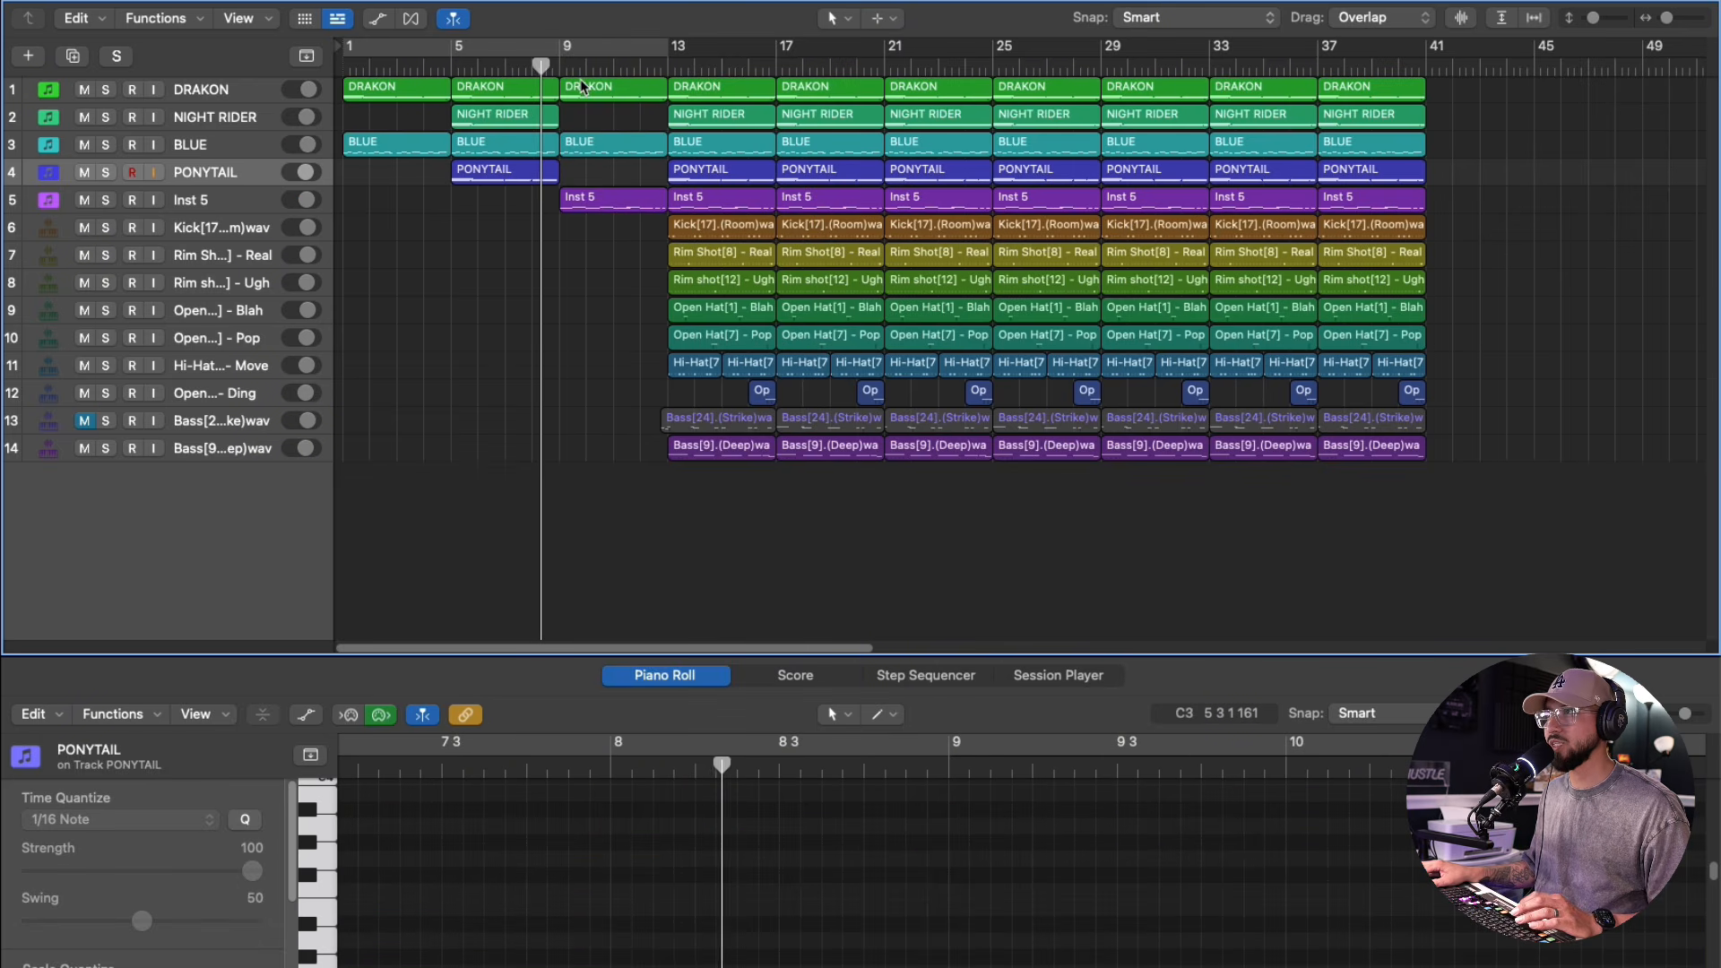
pyautogui.press('space')
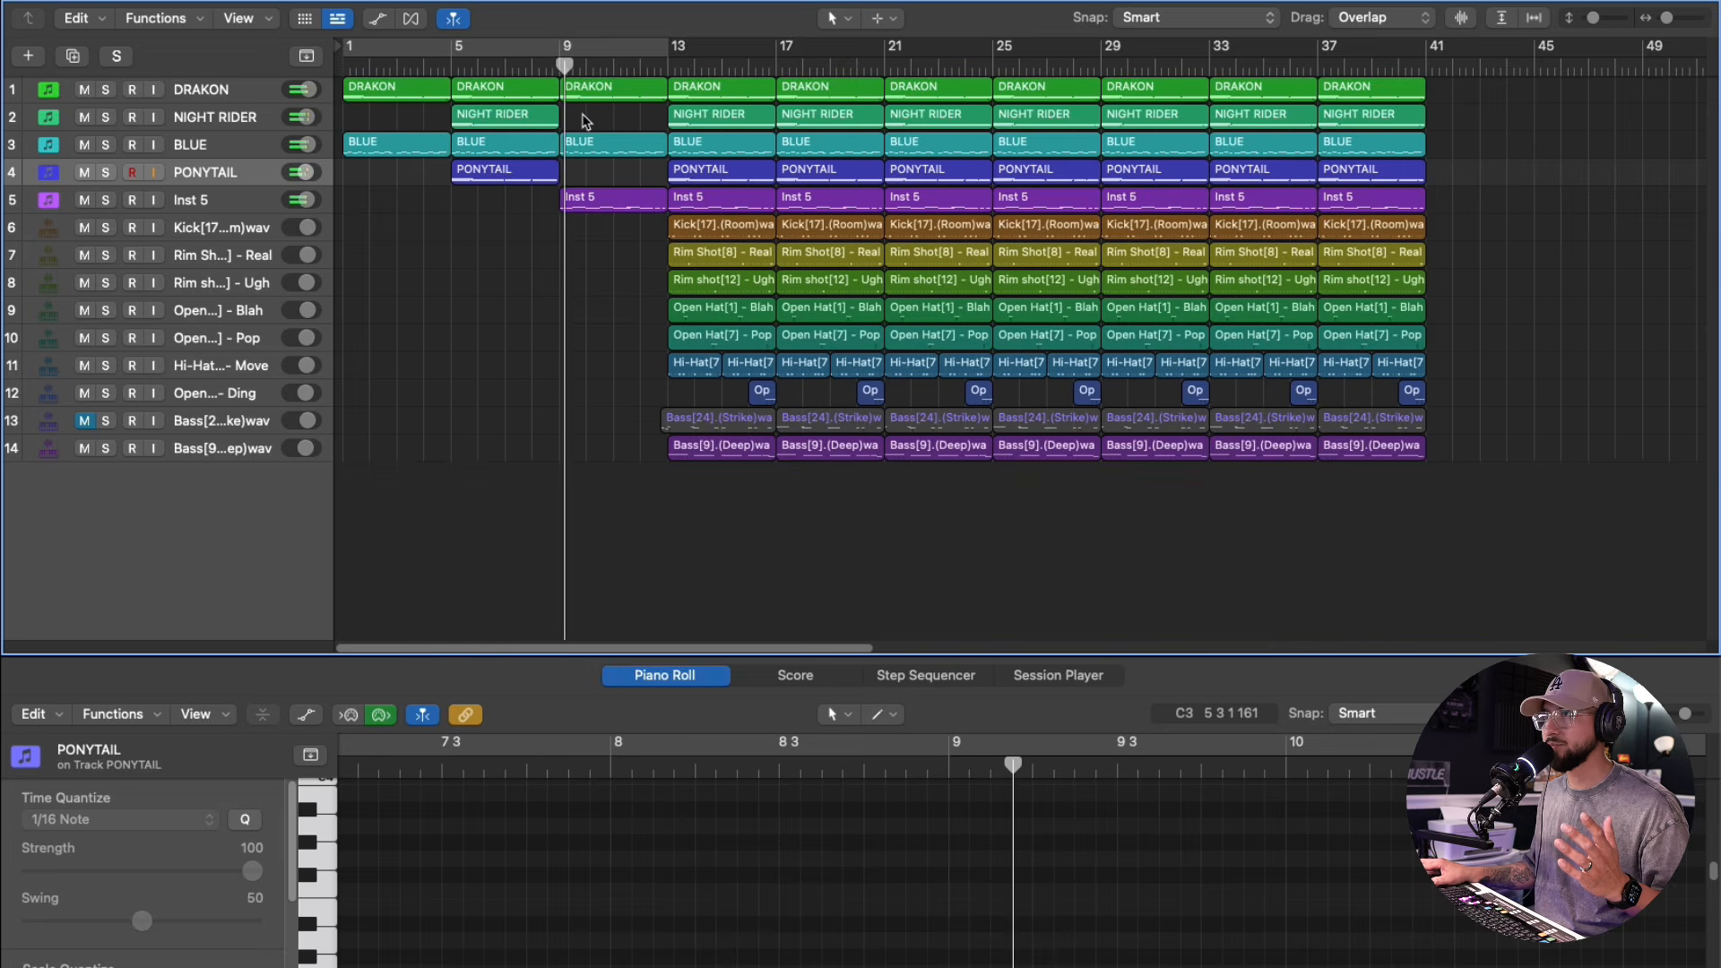
# - Replay the section from about bar 7 and repeat the bar 5 PONYTAIL region at bar 9
pyautogui.click(517, 122)
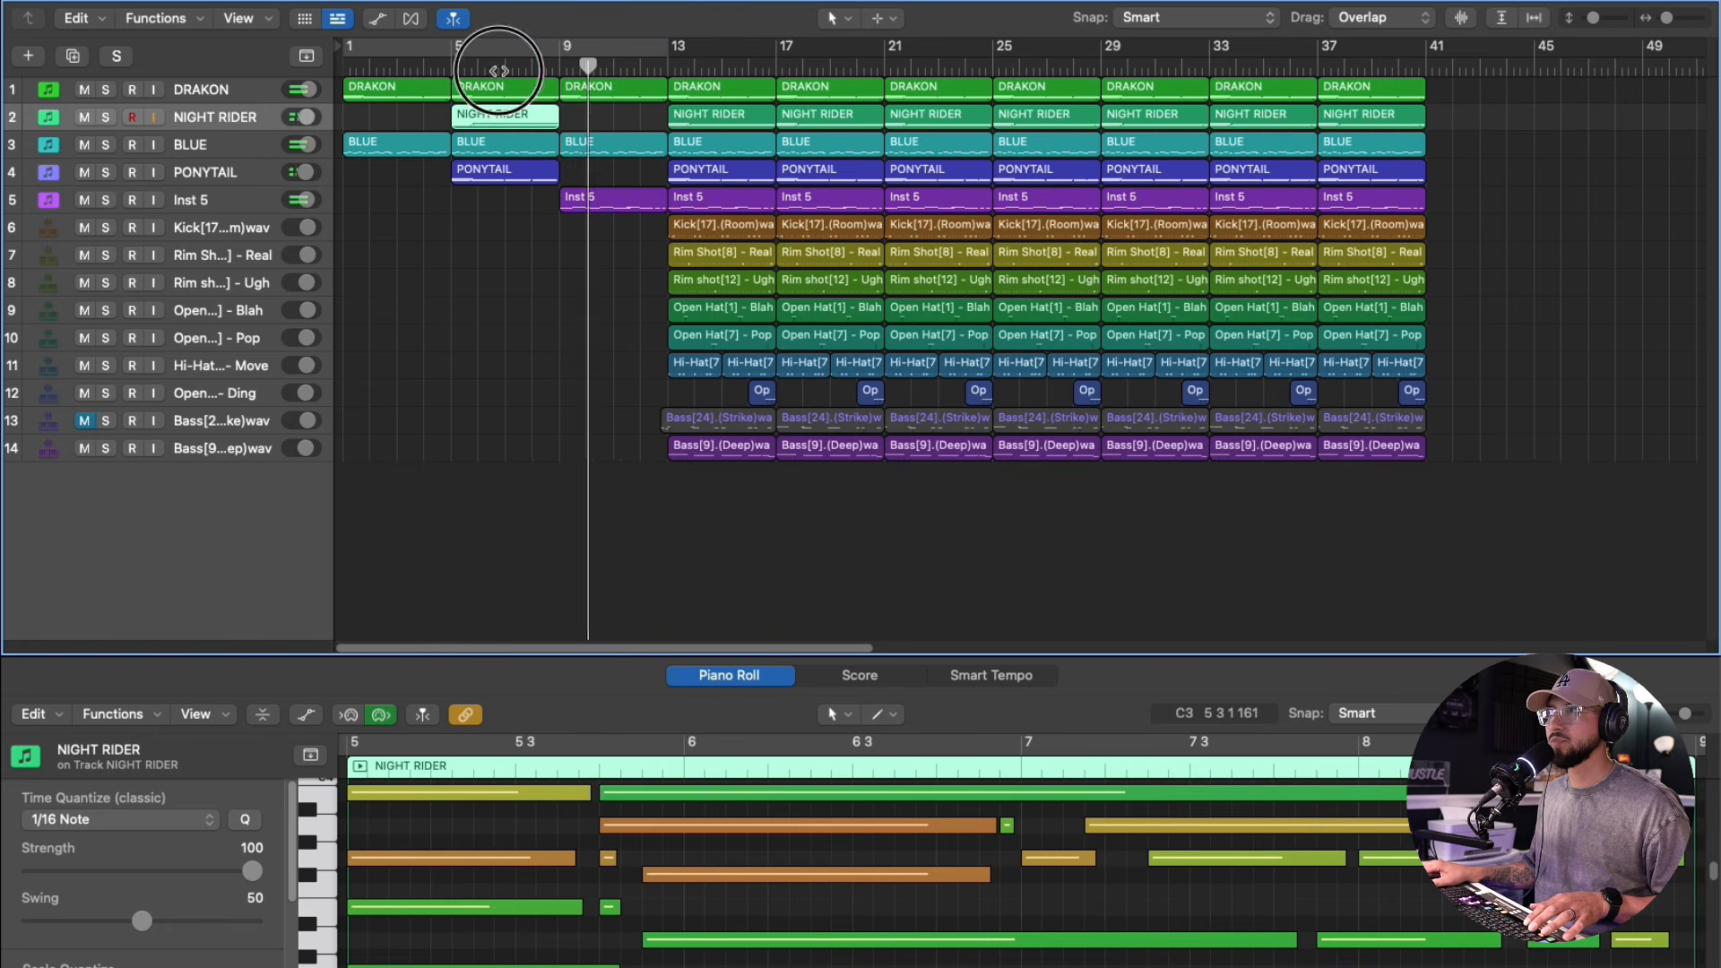
pyautogui.click(497, 65)
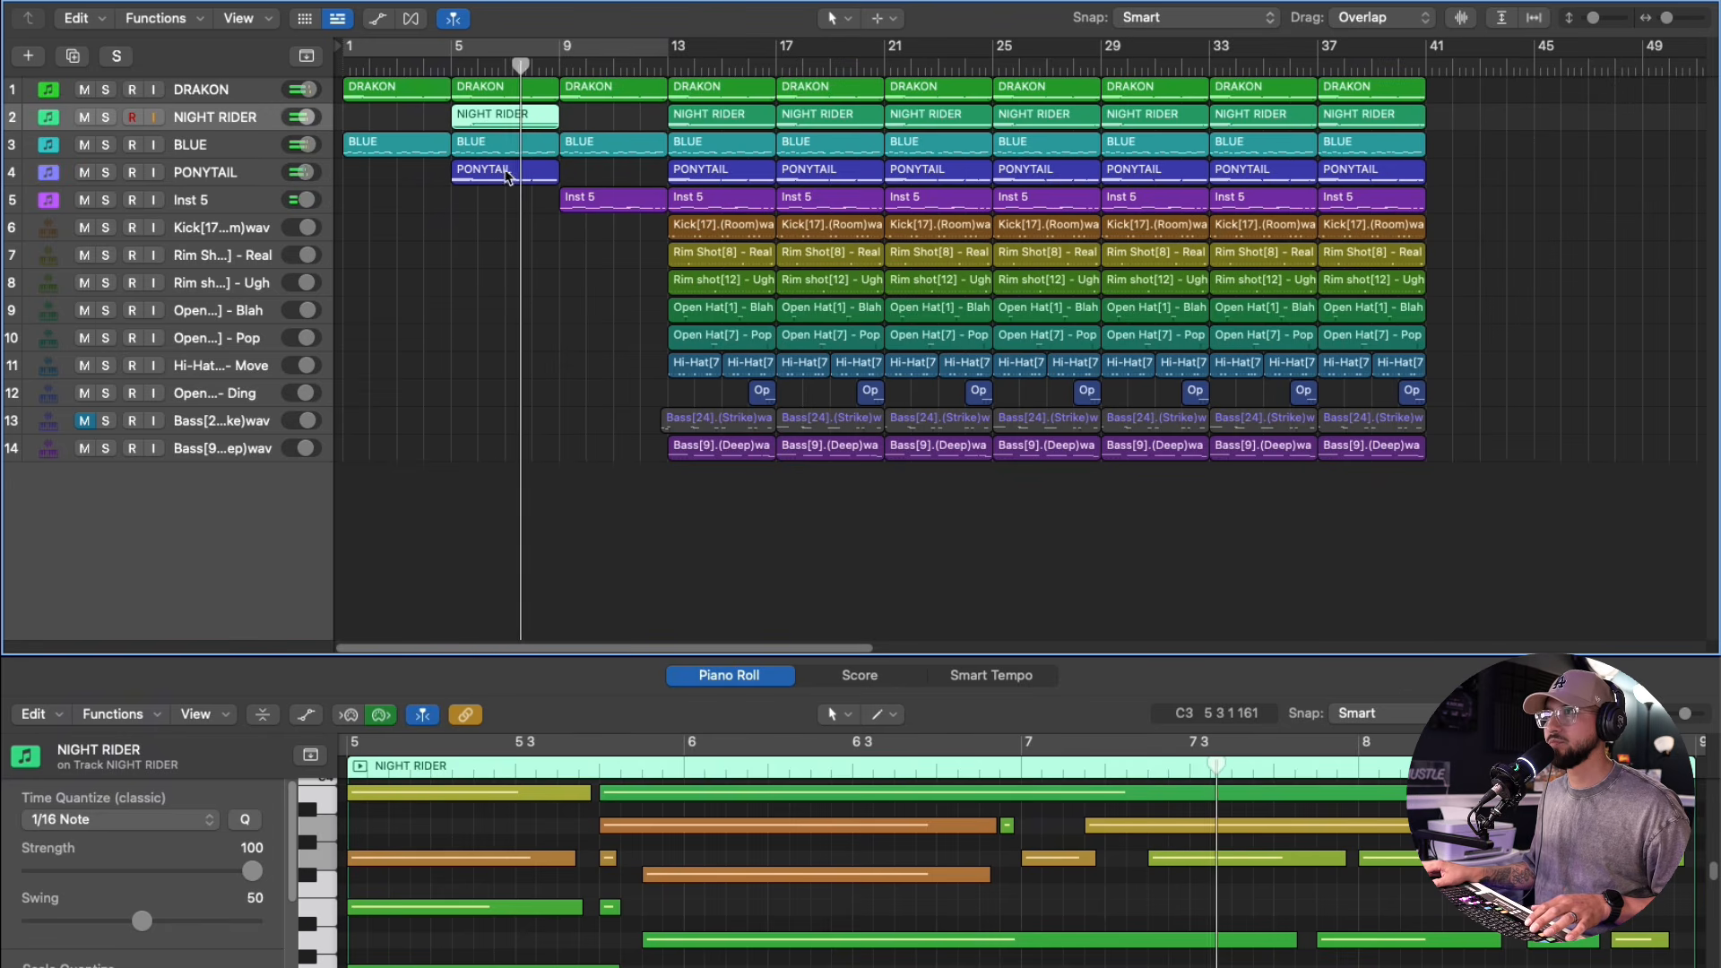
pyautogui.click(502, 171)
pyautogui.press('super+r')
pyautogui.click(534, 219)
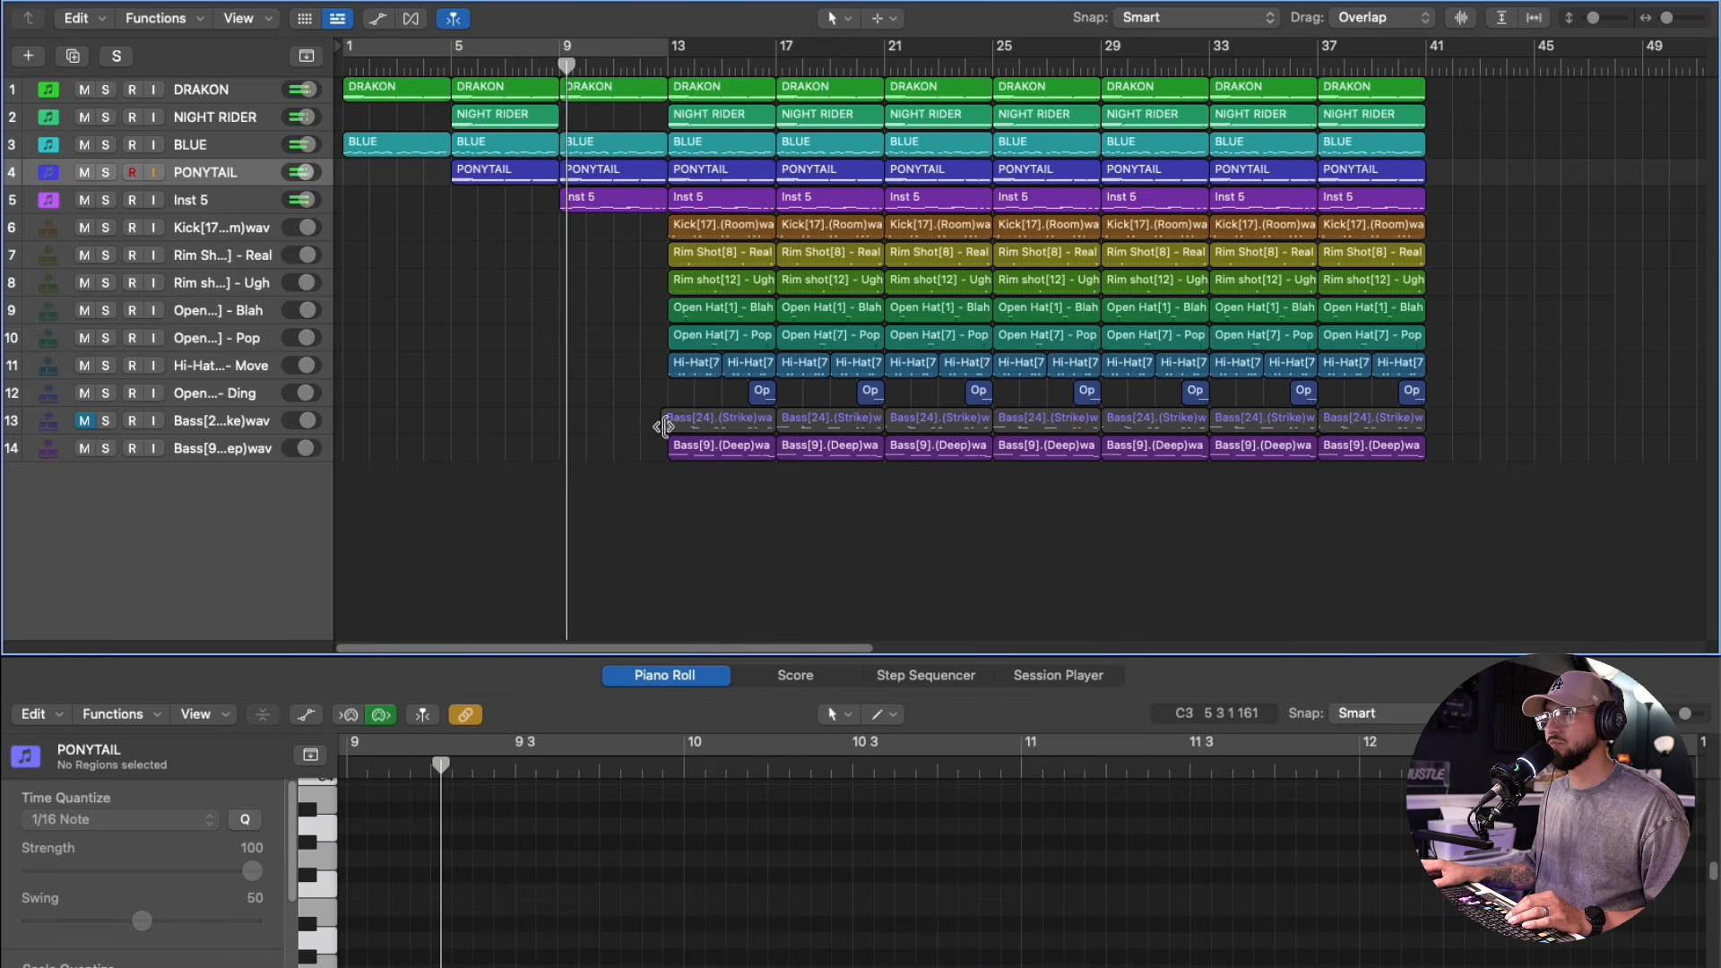
# - Trim the start of the first muted Bass[24].(Strike) region to bar 13
pyautogui.click(664, 420)
pyautogui.click(678, 489)
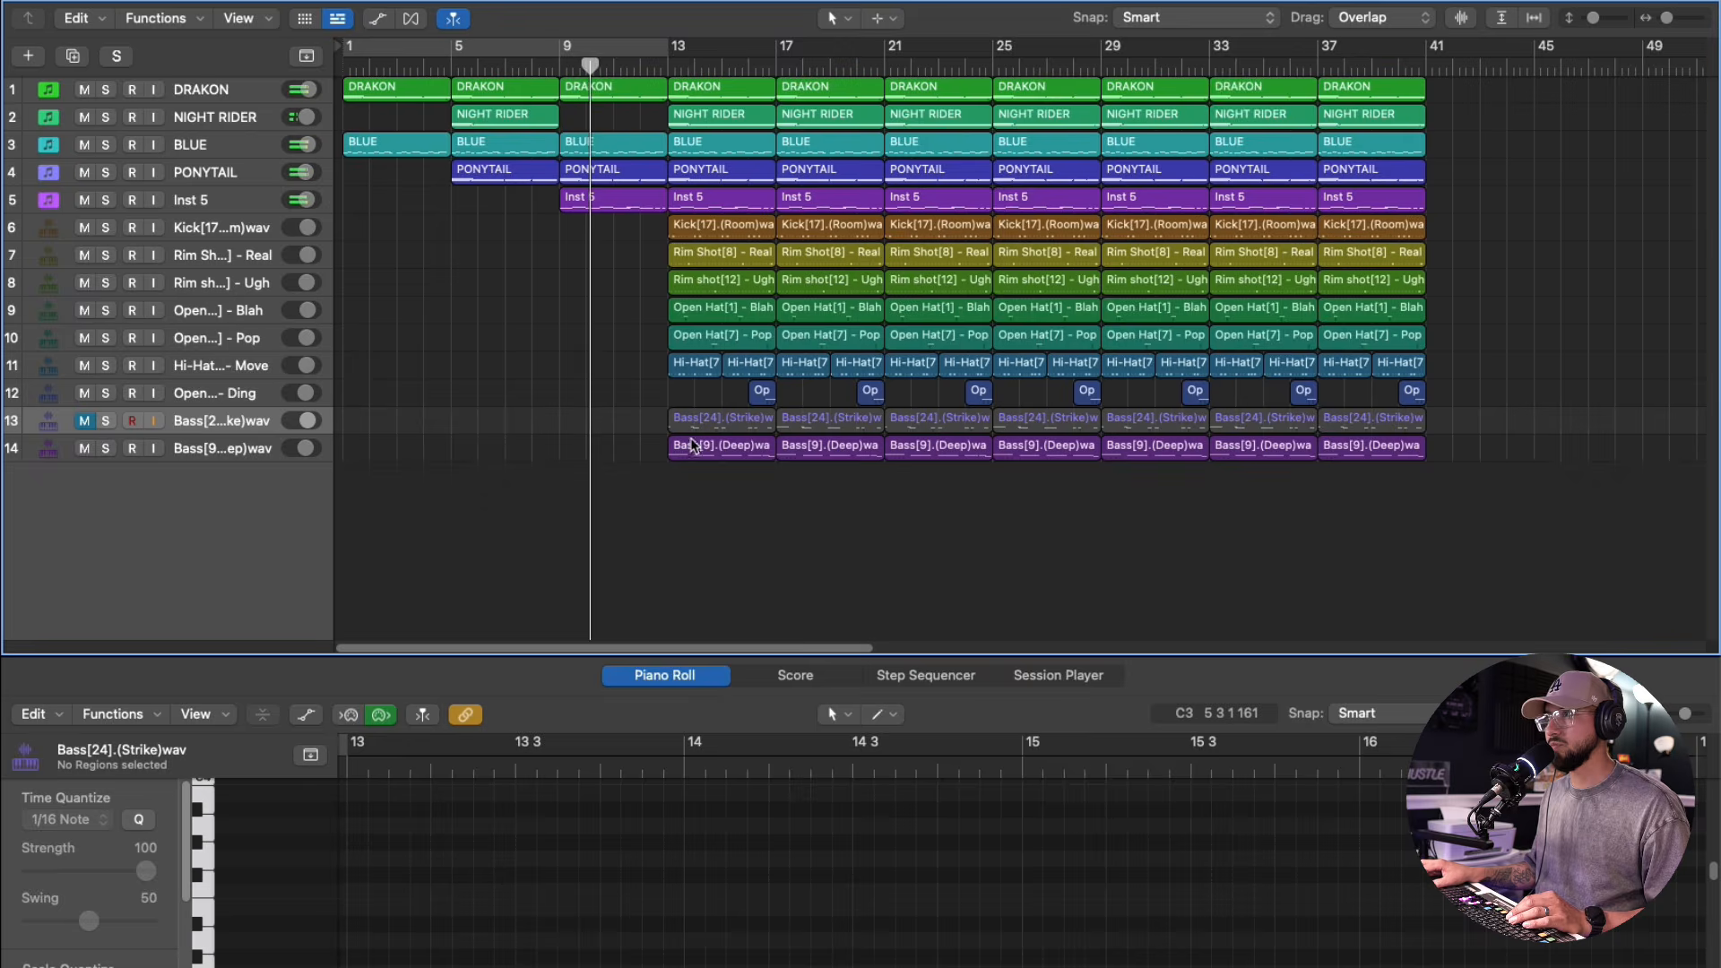
pyautogui.click(695, 429)
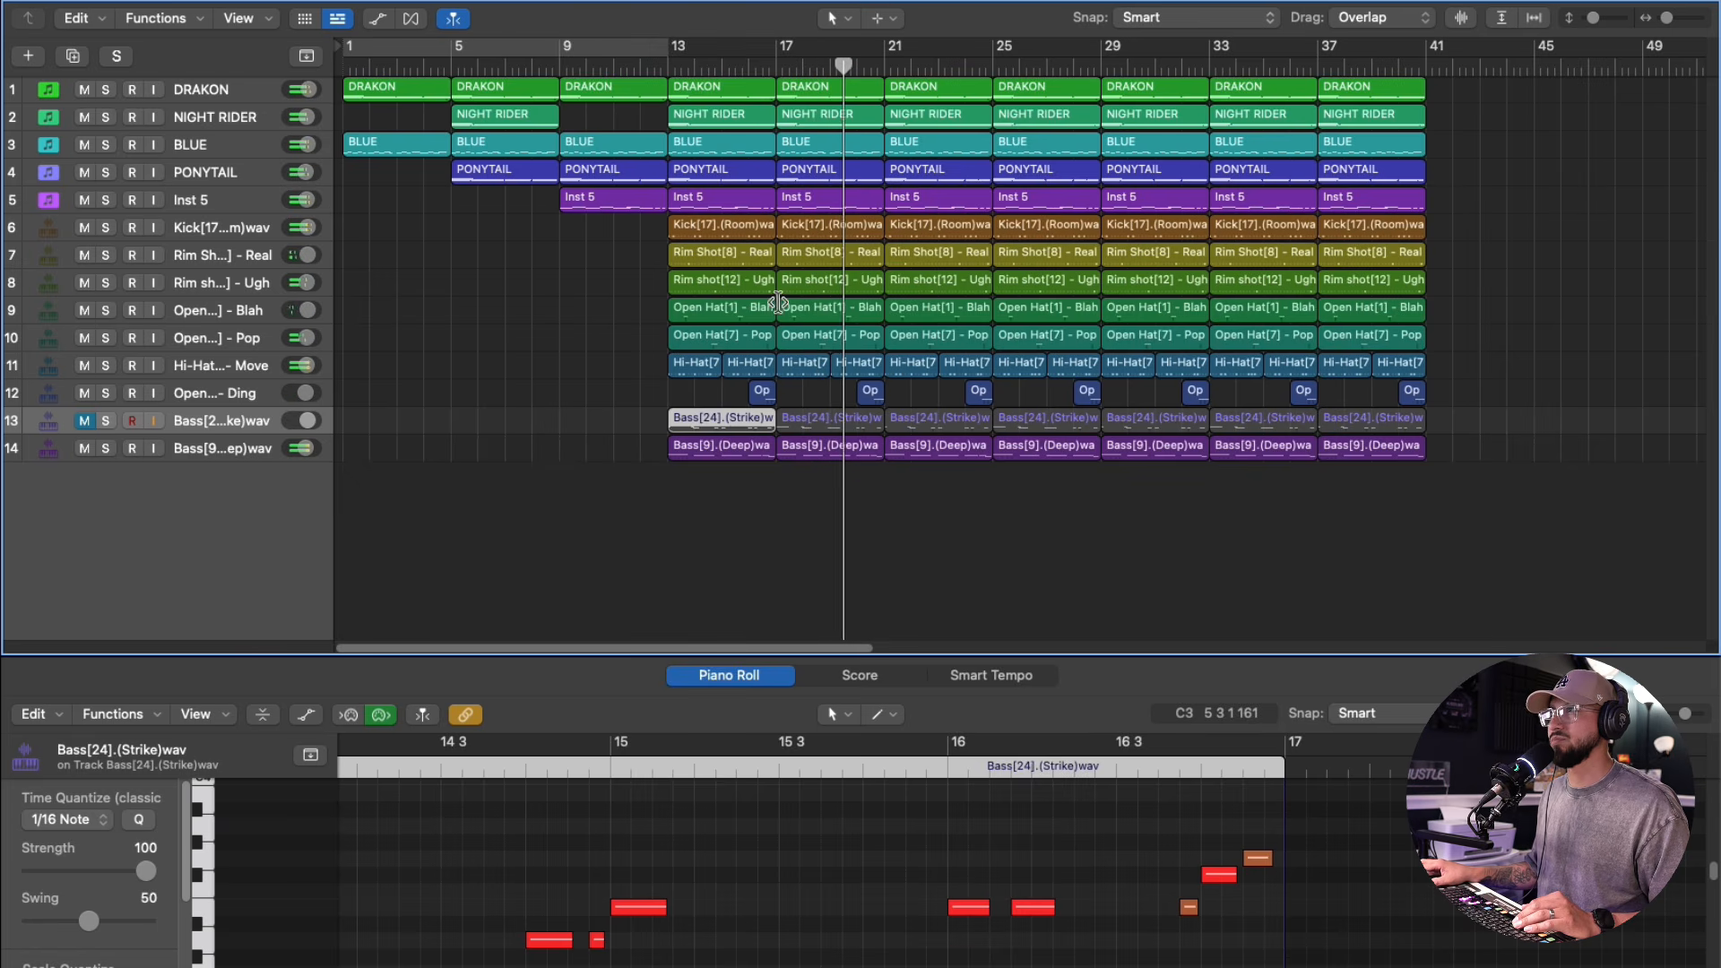
# - Delete the NIGHT RIDER region in bars 13 to 16 and play back from just before bar 13
pyautogui.click(721, 119)
pyautogui.press('Delete')
pyautogui.click(654, 66)
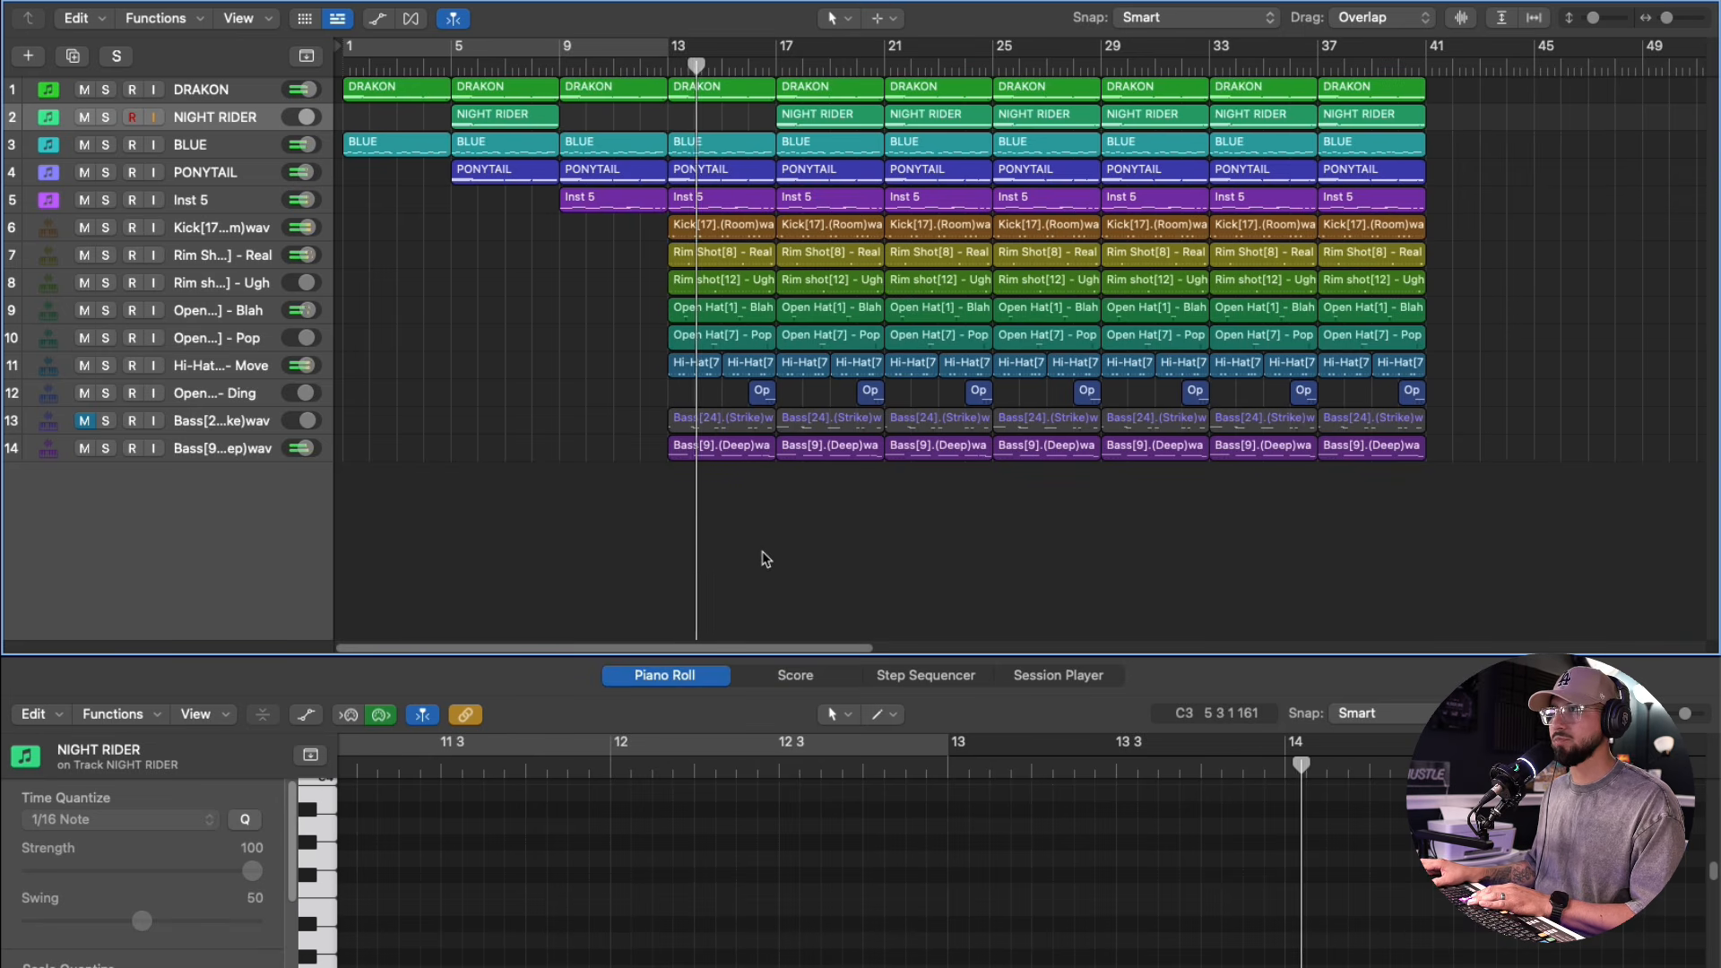
# - Delete the PONYTAIL region in bars 17 to 20 and play back from just before bar 17
pyautogui.click(195, 200)
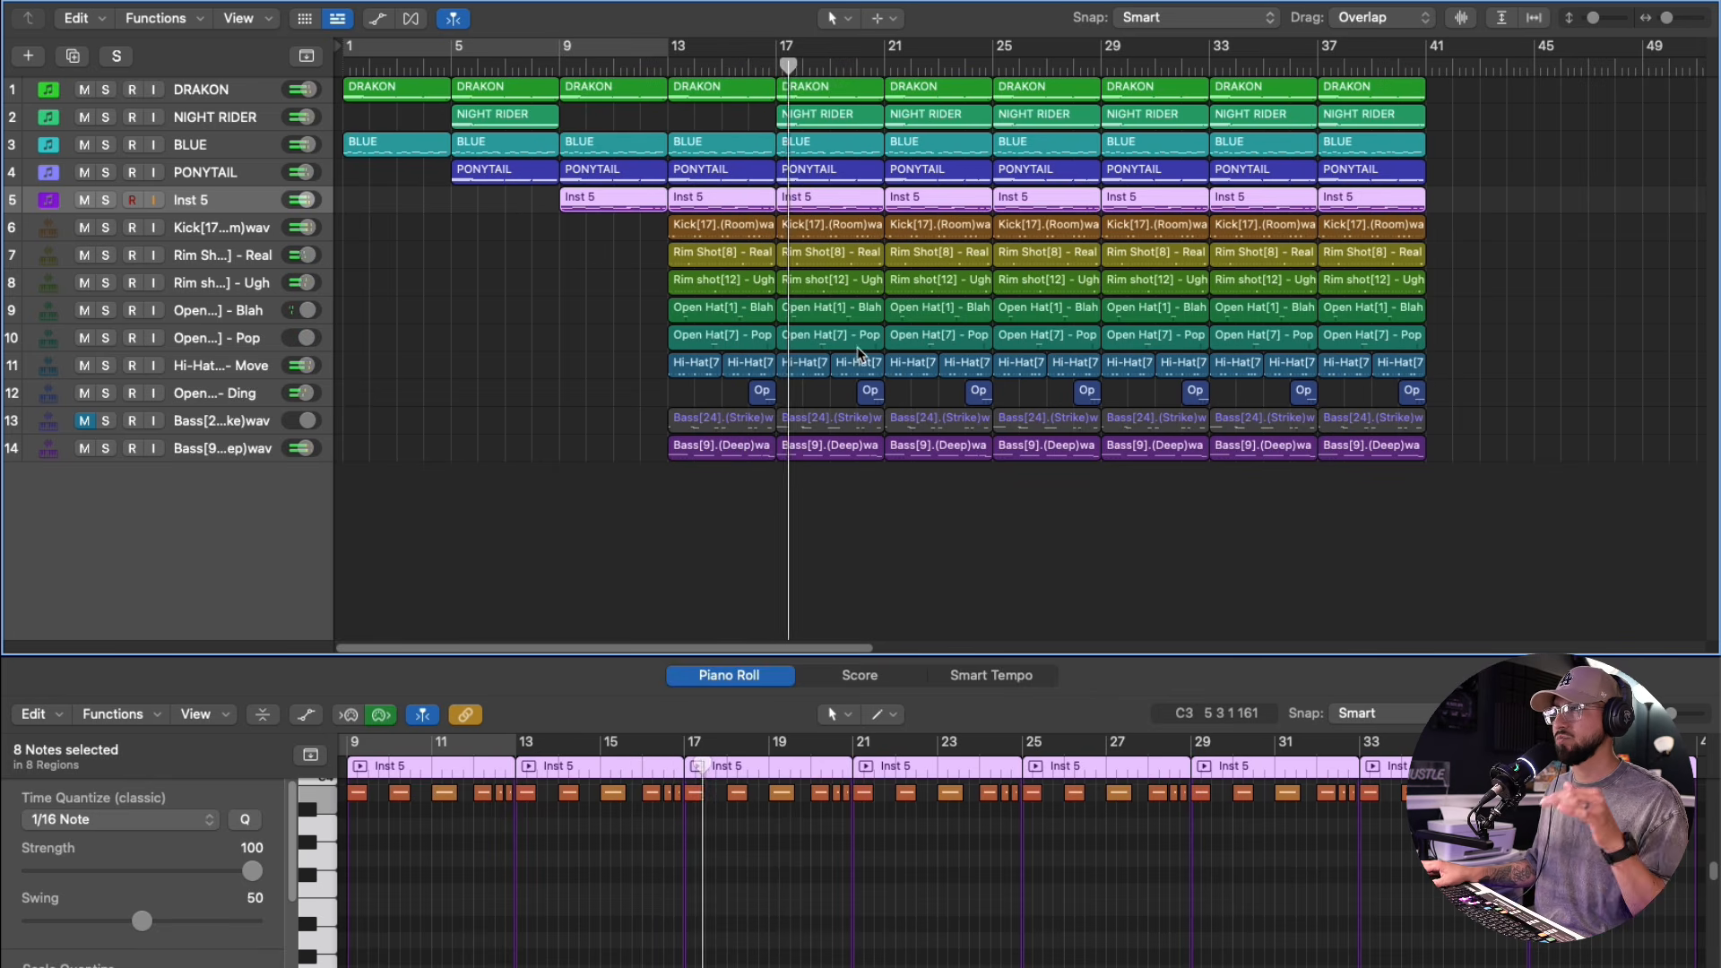
pyautogui.click(821, 177)
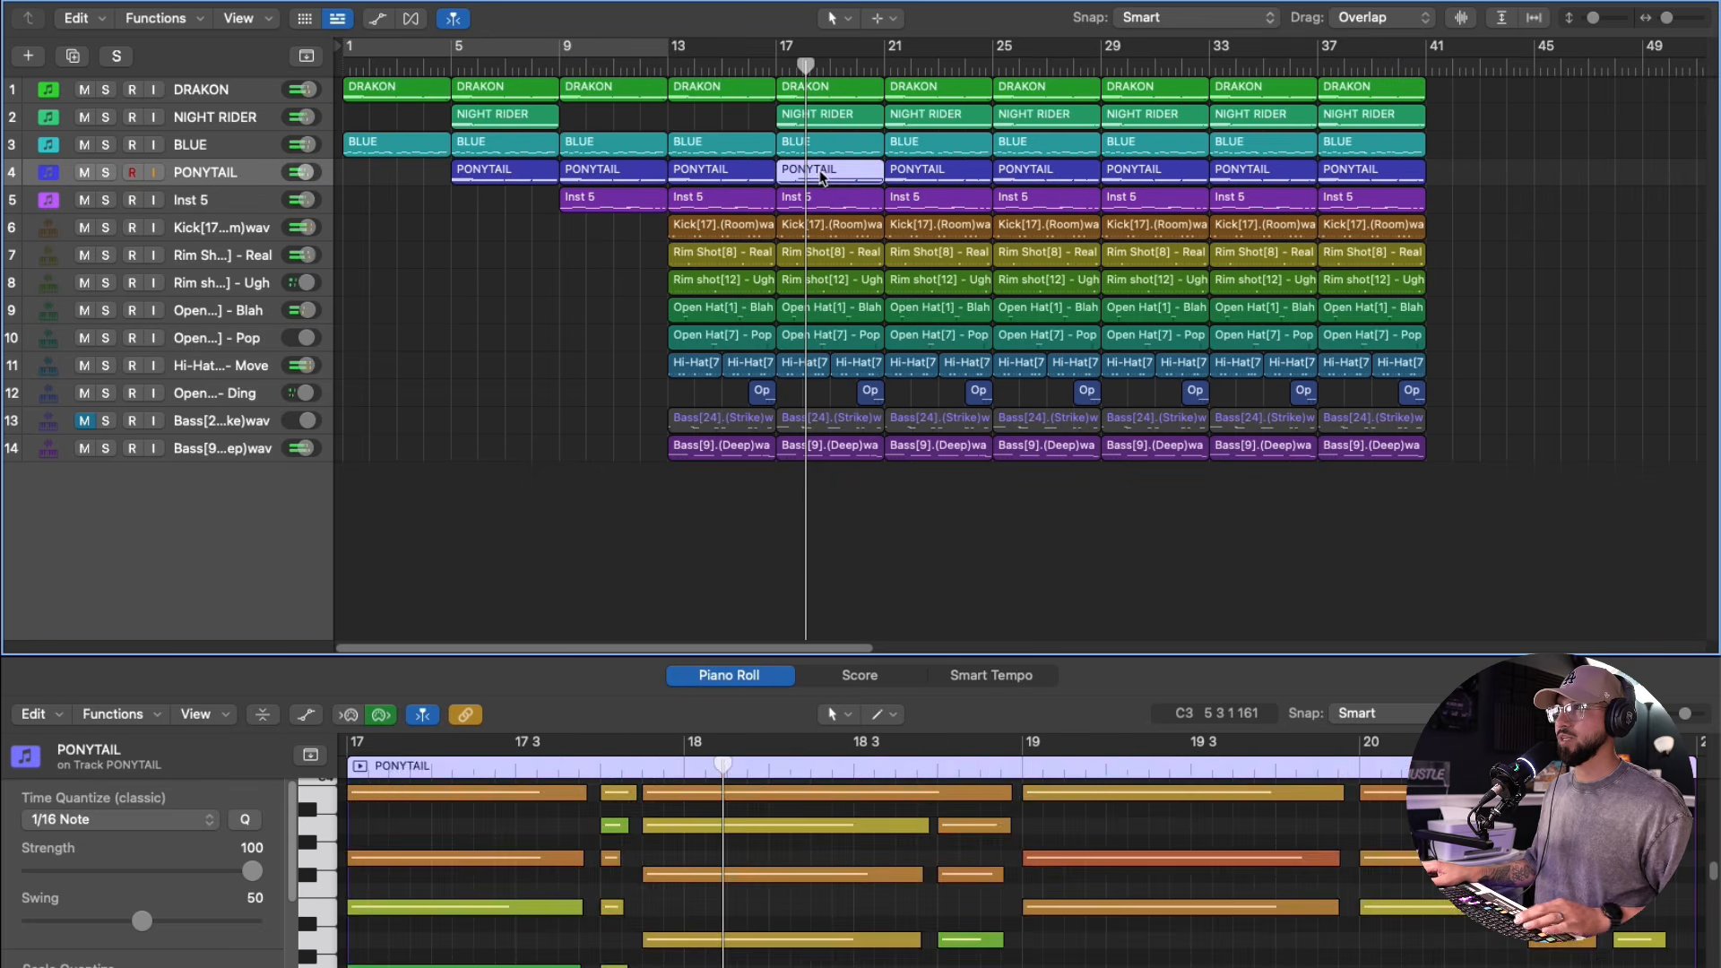
pyautogui.press('Delete')
pyautogui.click(762, 66)
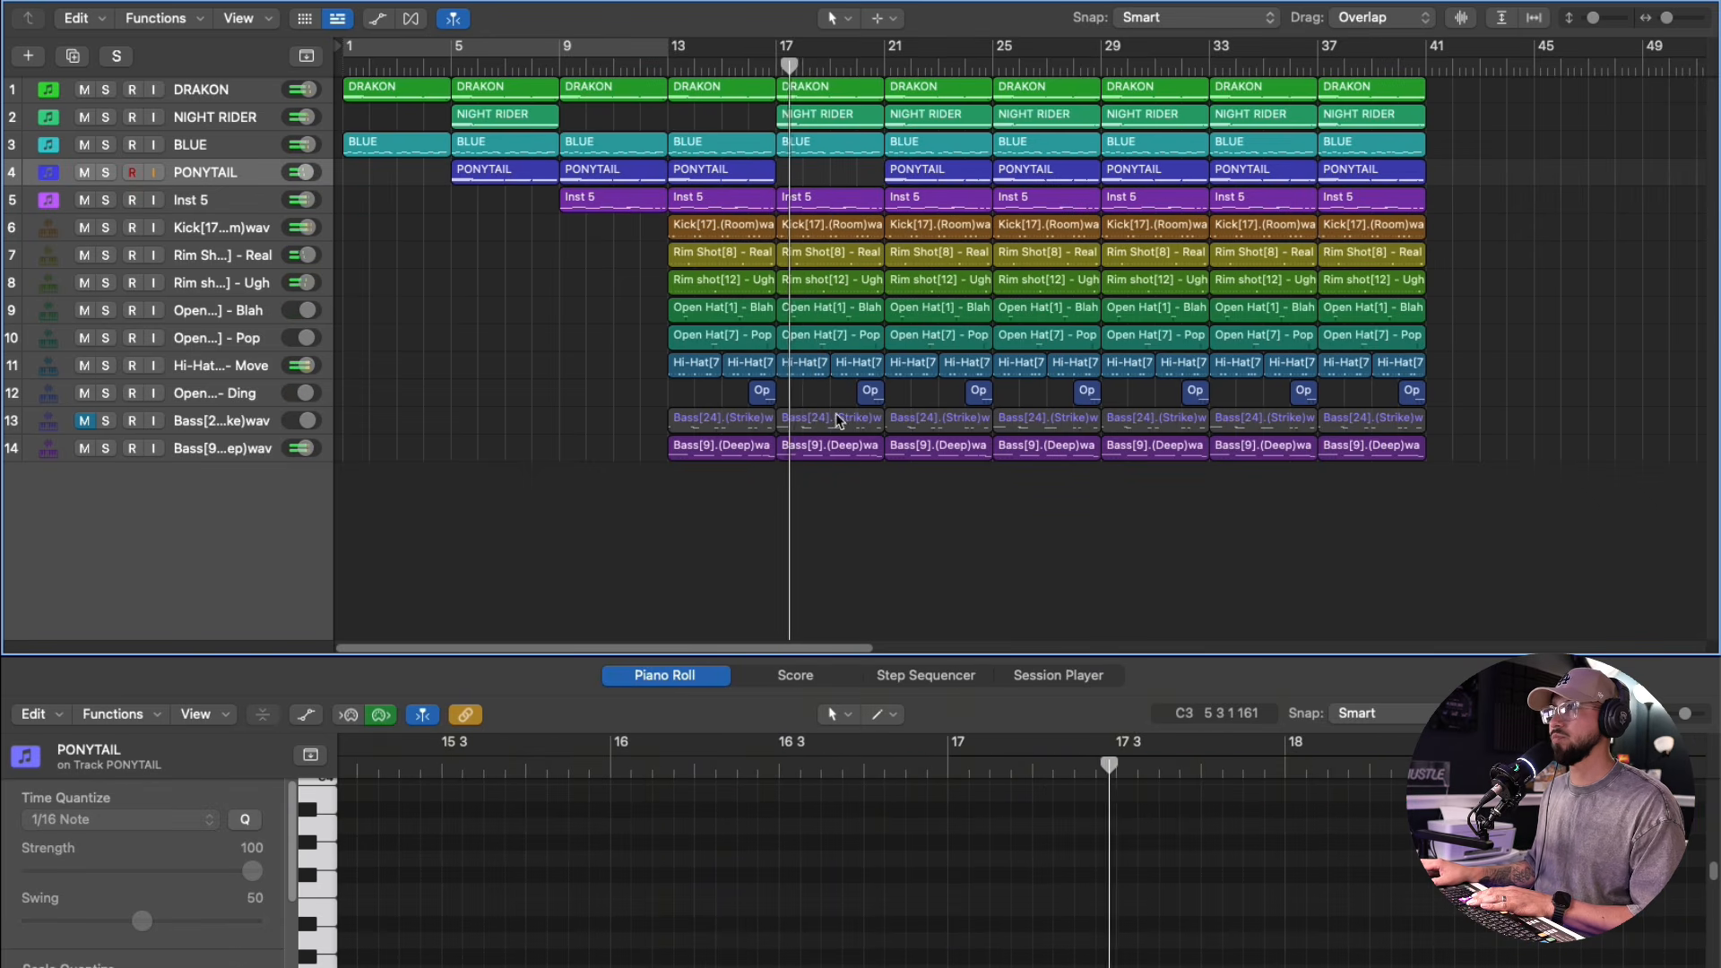
pyautogui.click(228, 171)
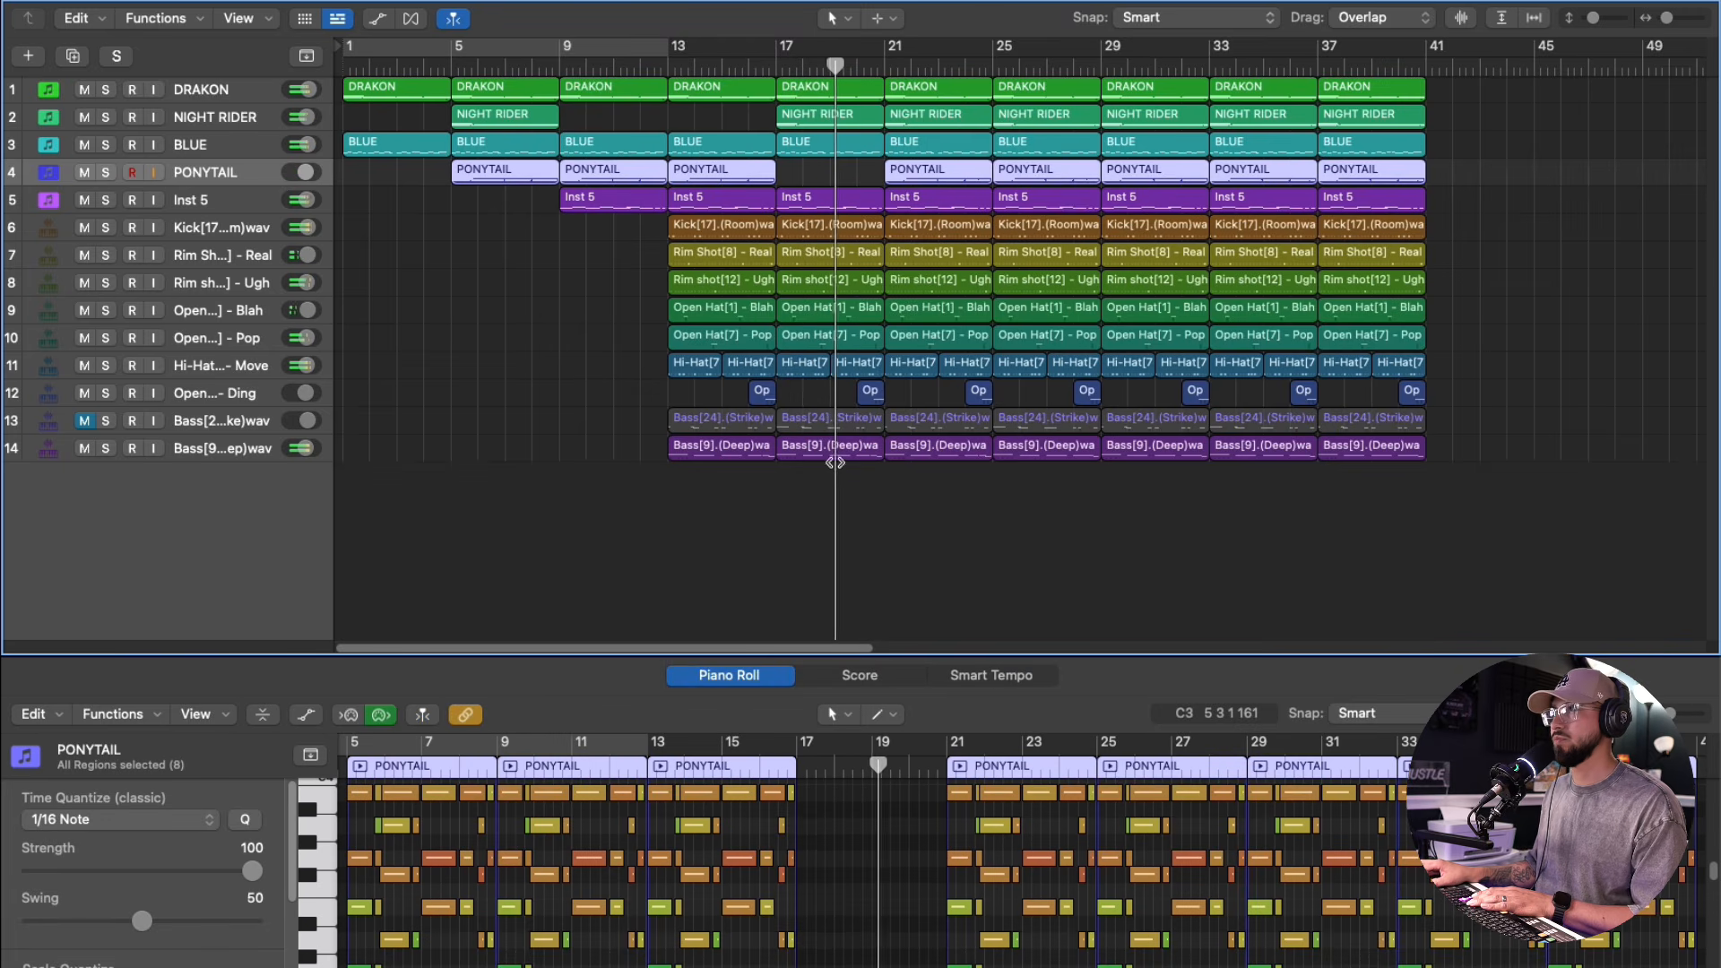
pyautogui.click(847, 178)
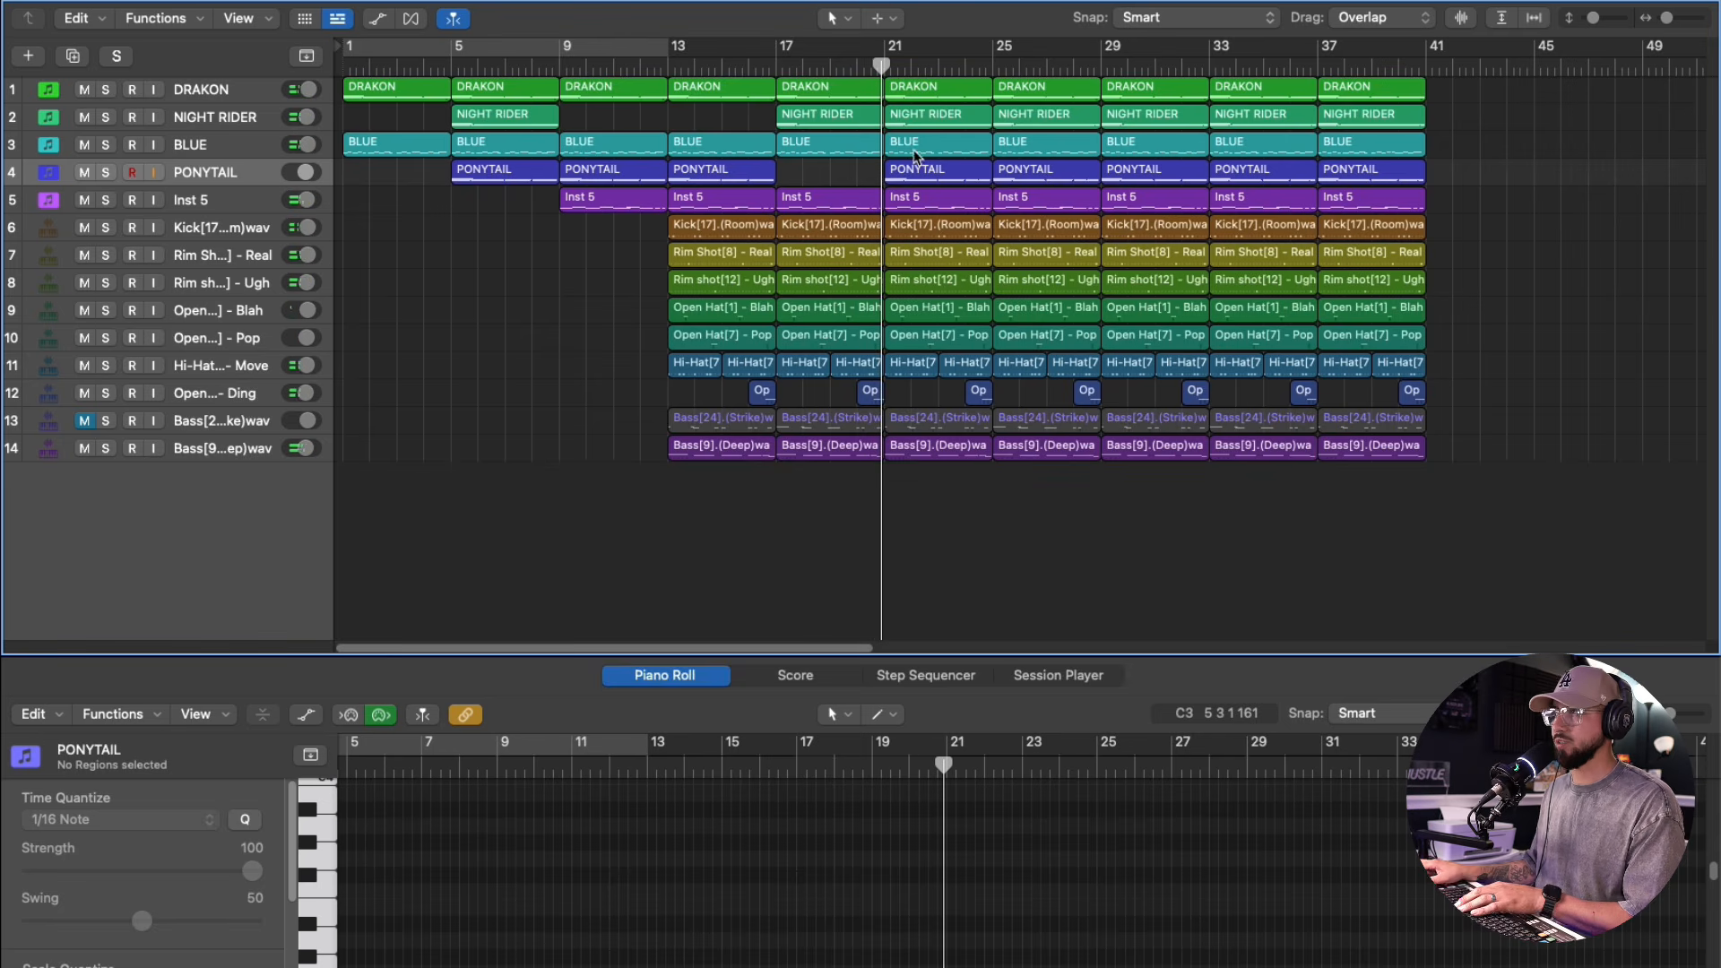
# - Delete the Inst 5, PONYTAIL and NIGHT RIDER regions in bars 21 to 24 and play back from just before bar 21
pyautogui.click(944, 203)
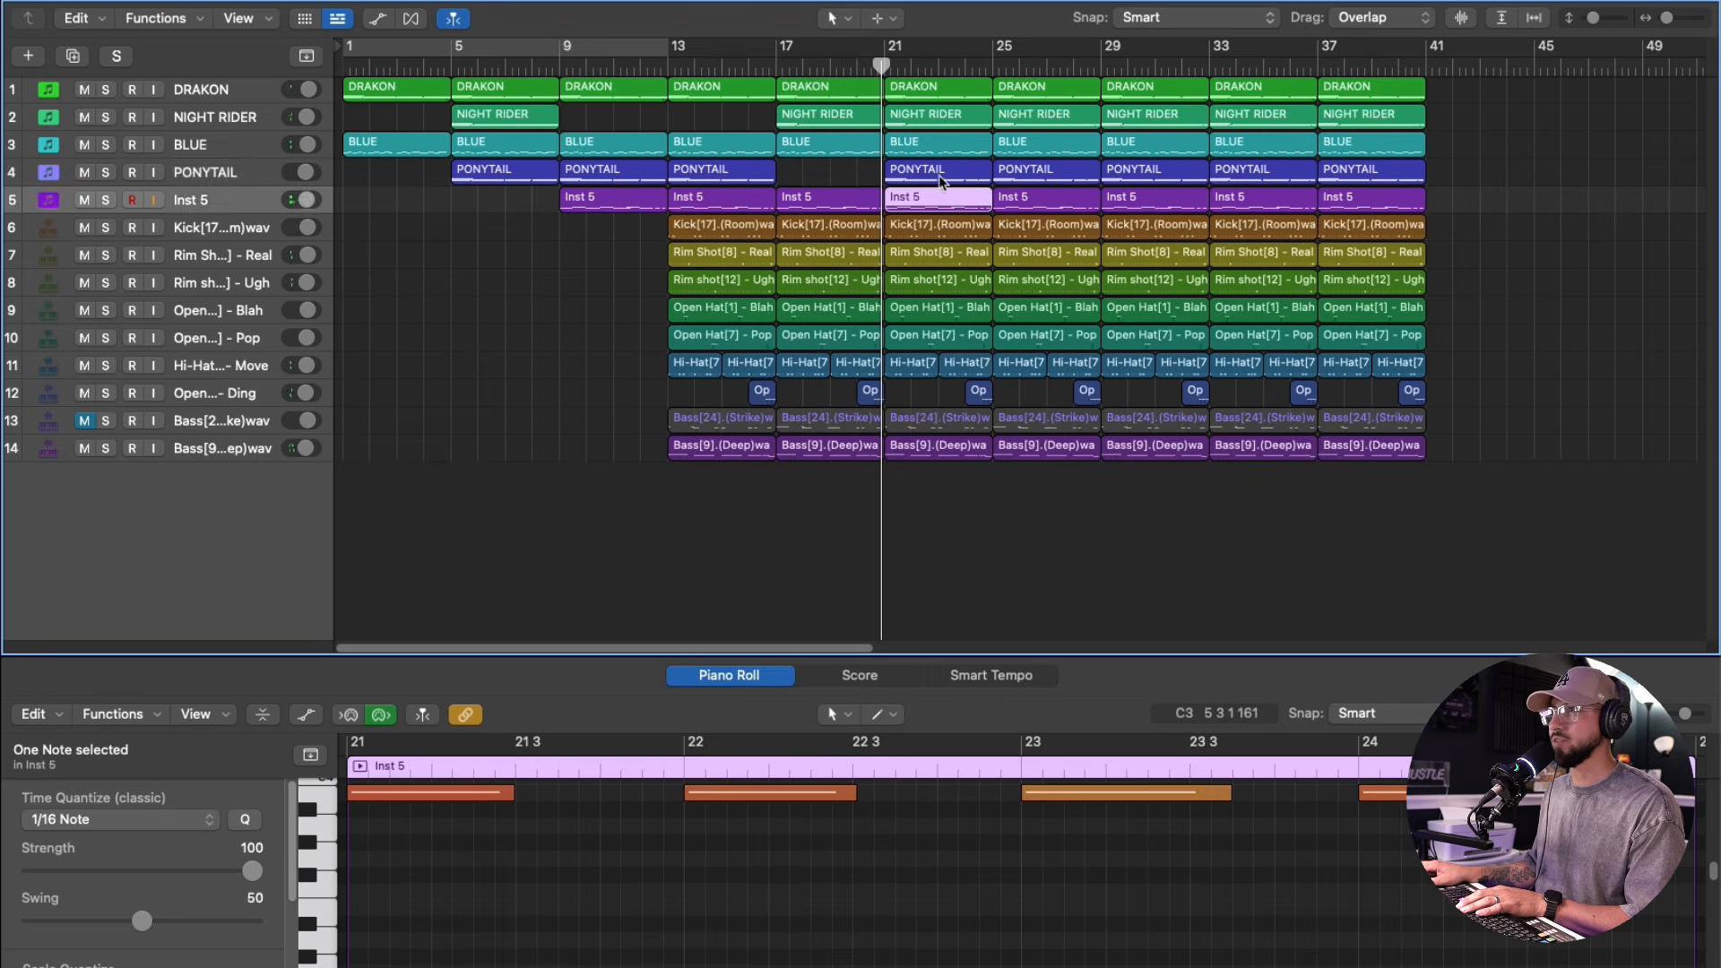
pyautogui.keyDown('shift'); pyautogui.click(940, 180); pyautogui.keyUp('shift')
pyautogui.keyDown('shift'); pyautogui.click(938, 116); pyautogui.keyUp('shift')
pyautogui.press('Delete')
pyautogui.click(870, 67)
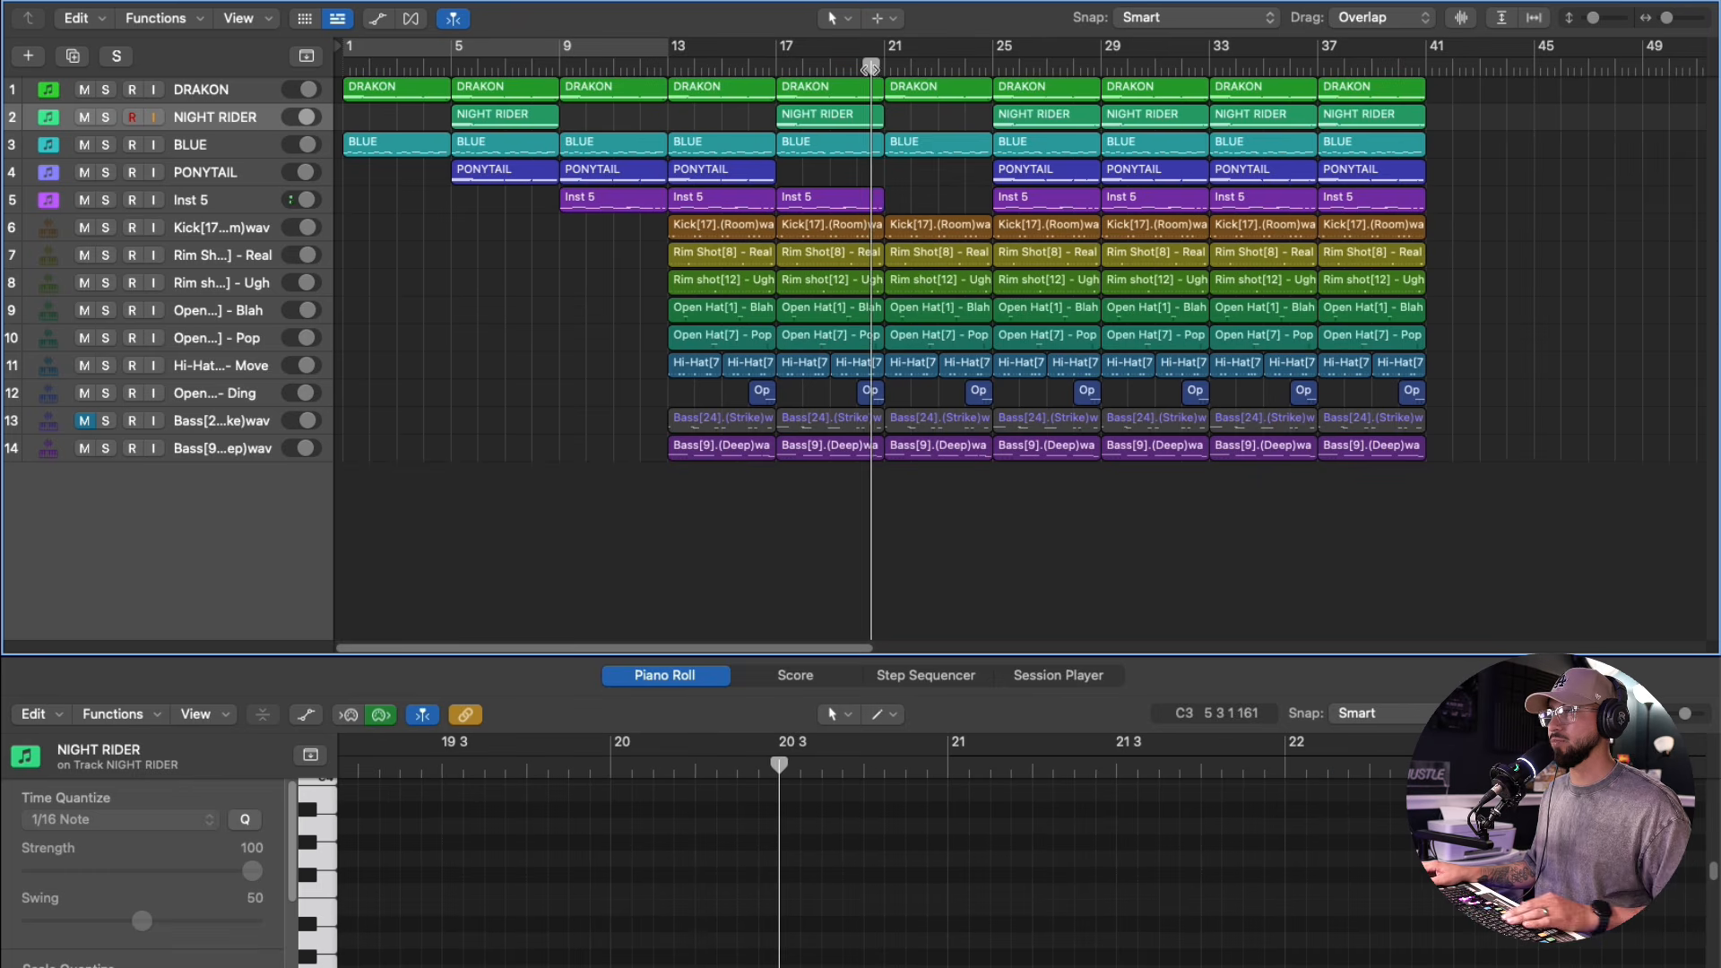
pyautogui.press('space')
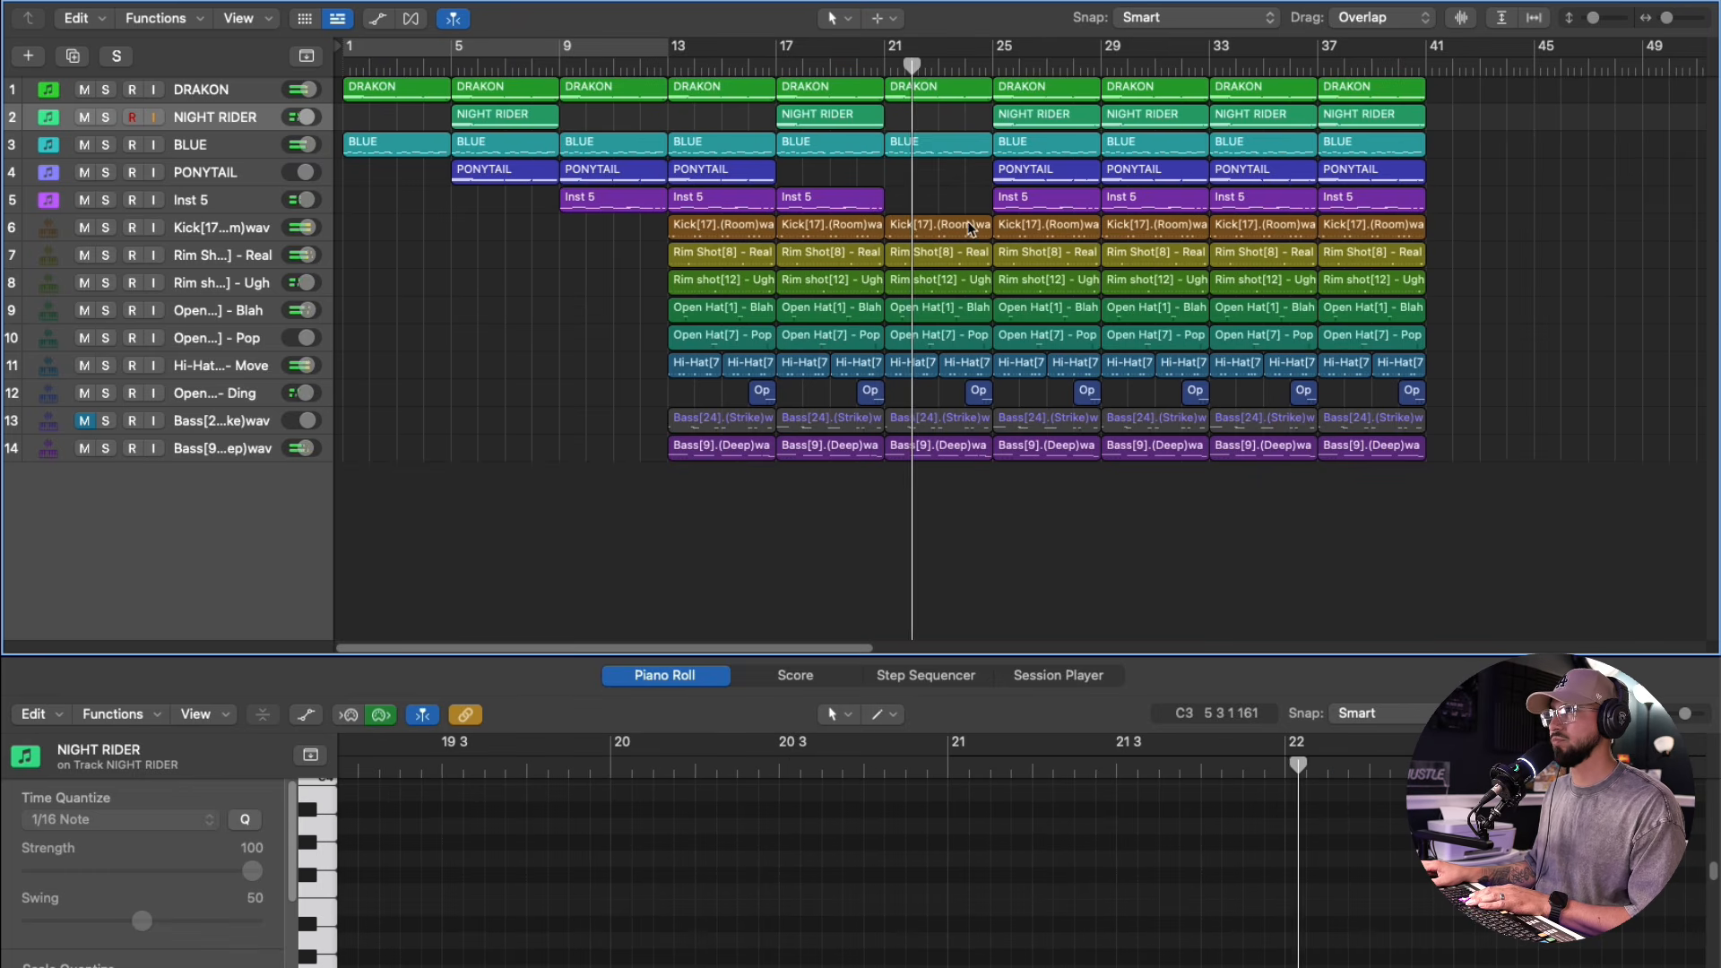
# - Delete the Inst 5 and NIGHT RIDER regions in bars 25 to 28
pyautogui.click(1023, 208)
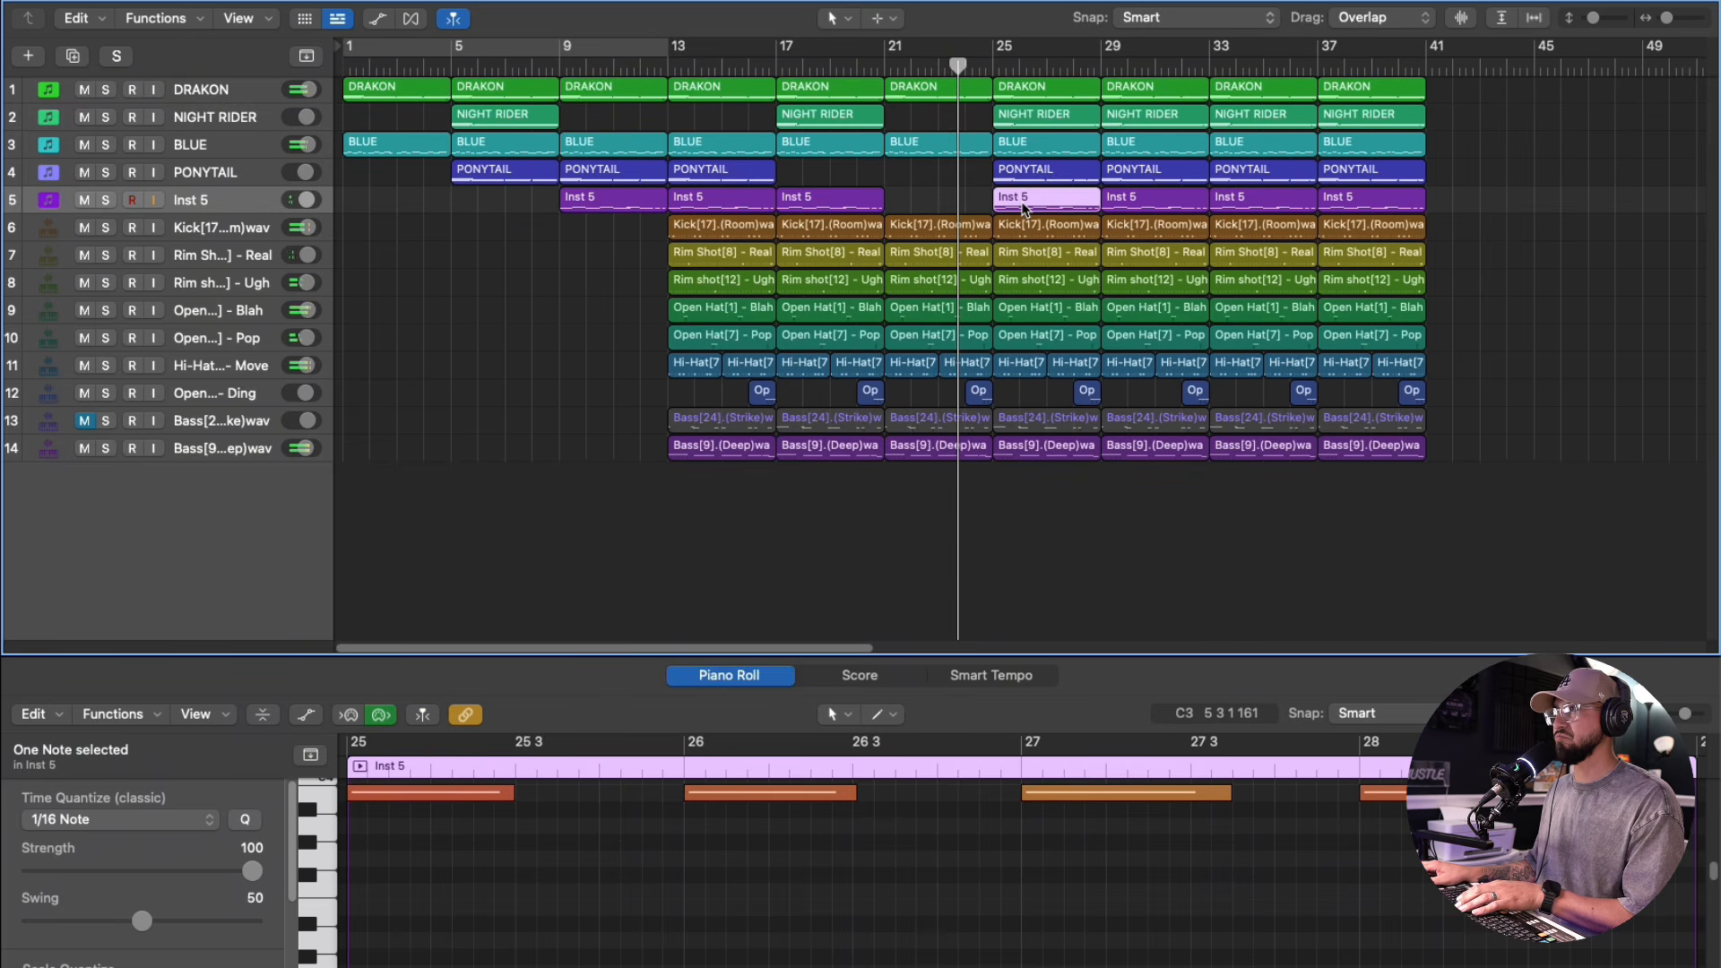
pyautogui.press('Delete')
pyautogui.click(1030, 118)
pyautogui.press('Delete')
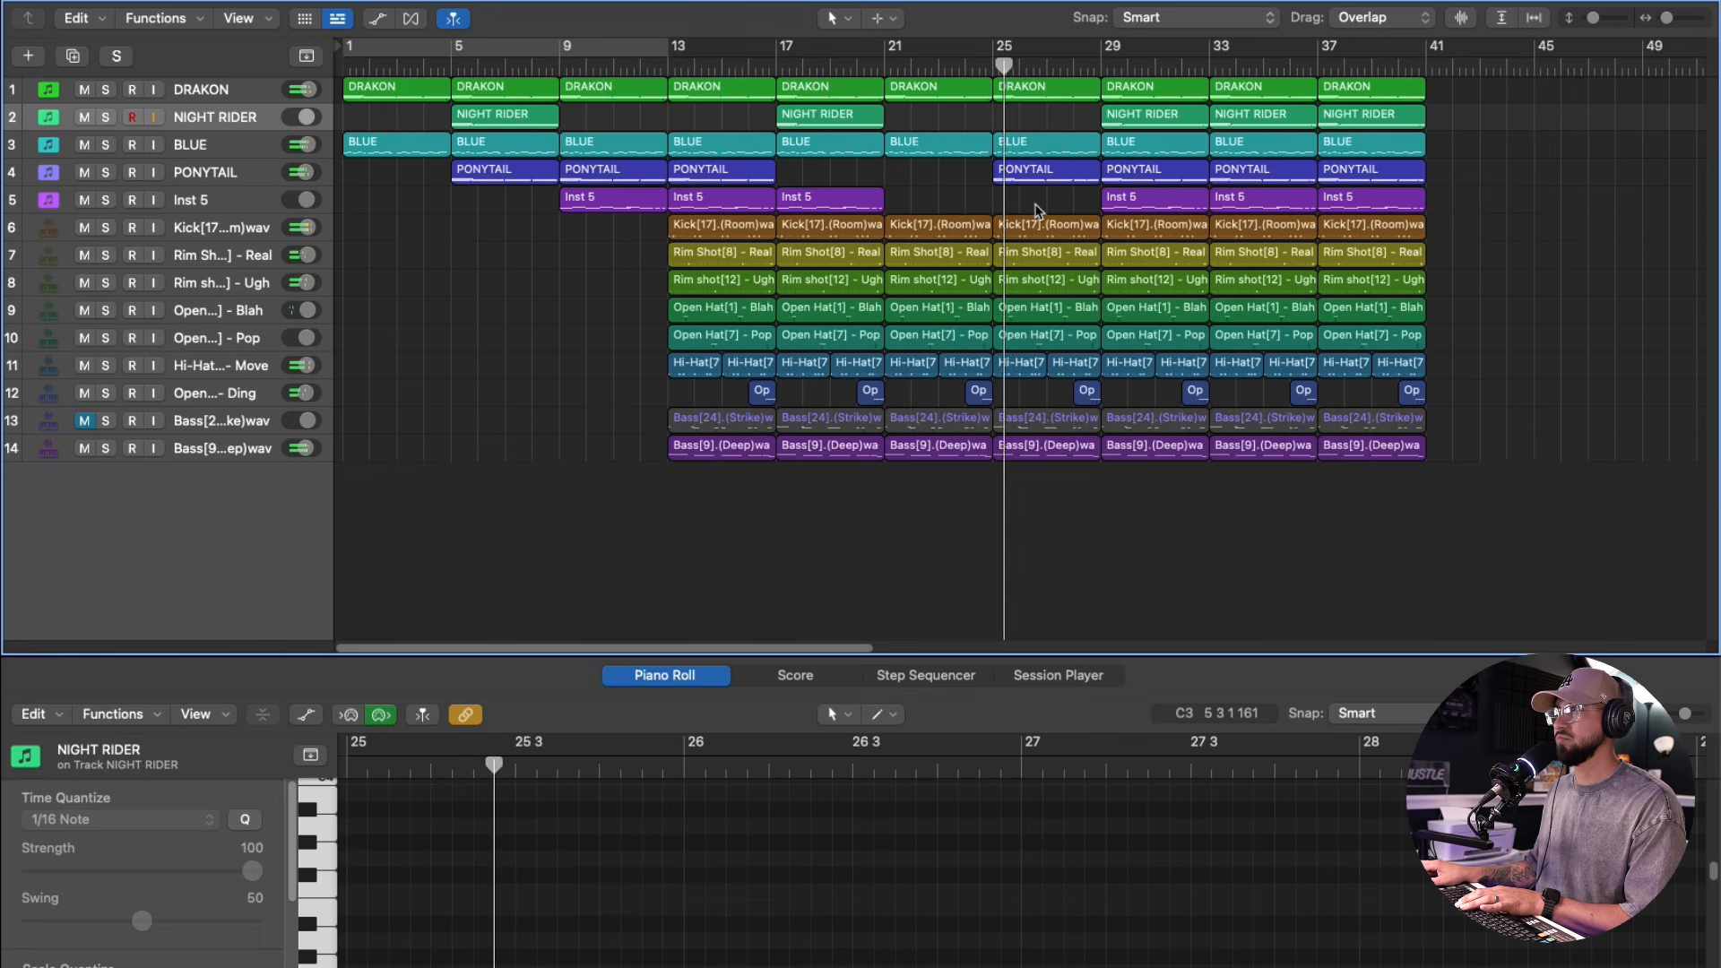
# - Unmute the Bass[24].(Strike) track and delete its two regions in bars 13 to 20
pyautogui.click(938, 446)
pyautogui.click(84, 420)
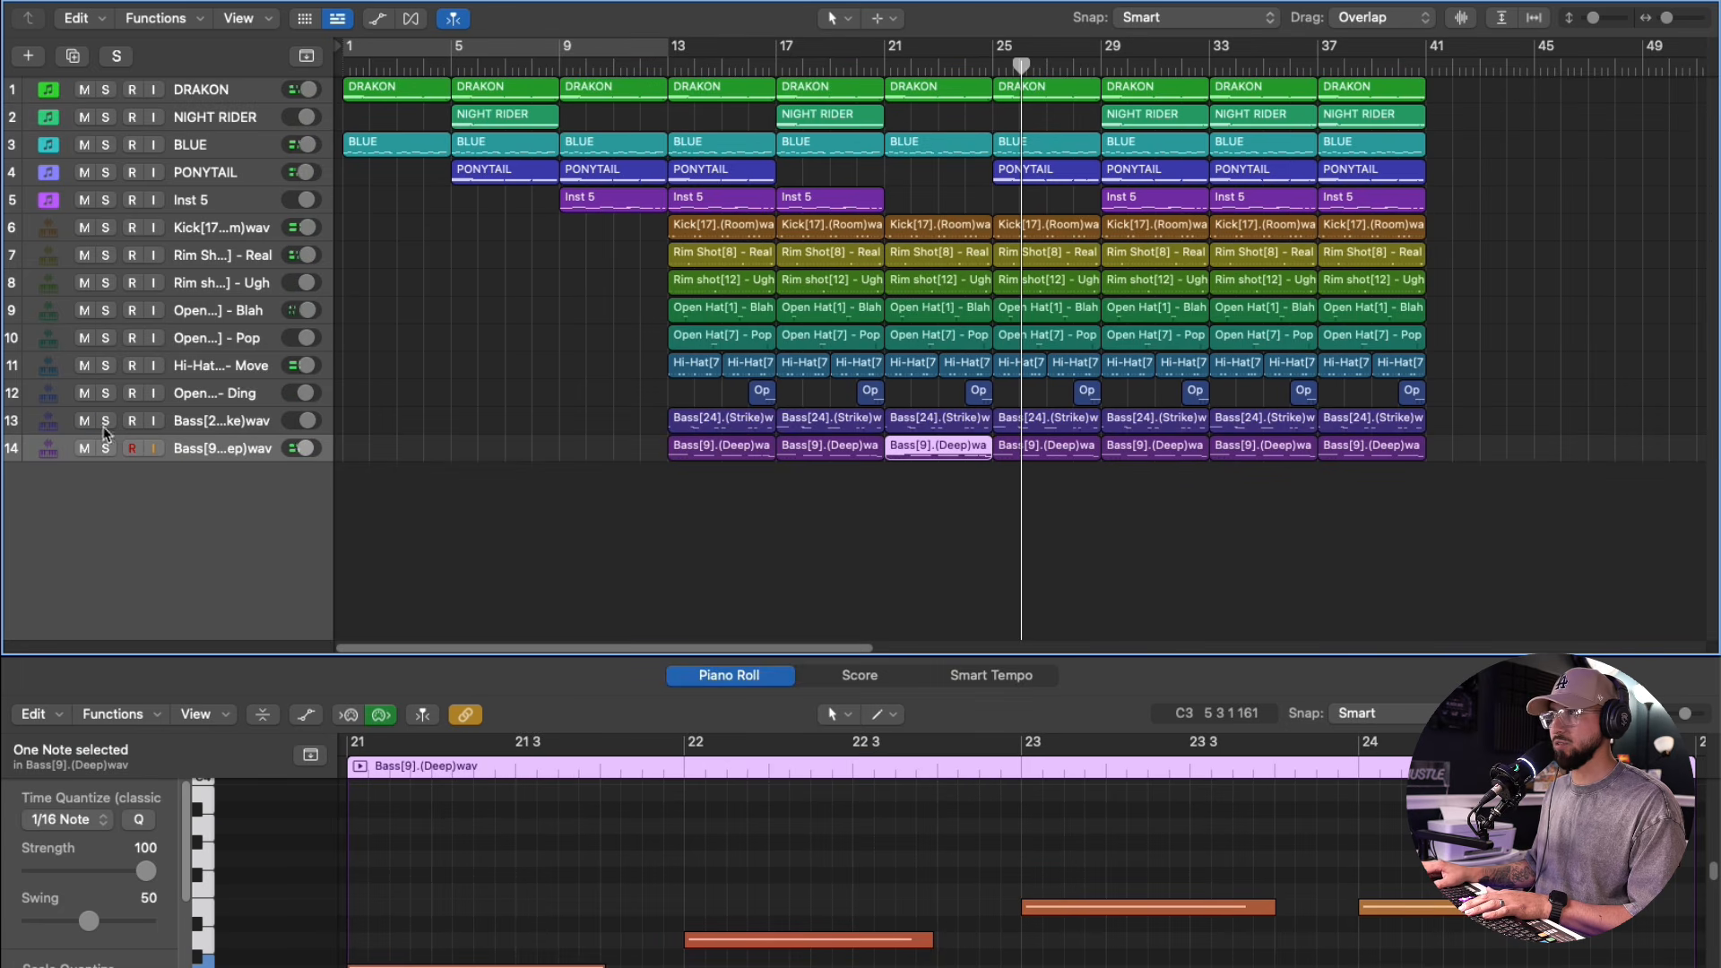
pyautogui.click(746, 429)
pyautogui.press('Delete')
pyautogui.click(794, 433)
pyautogui.press('Delete')
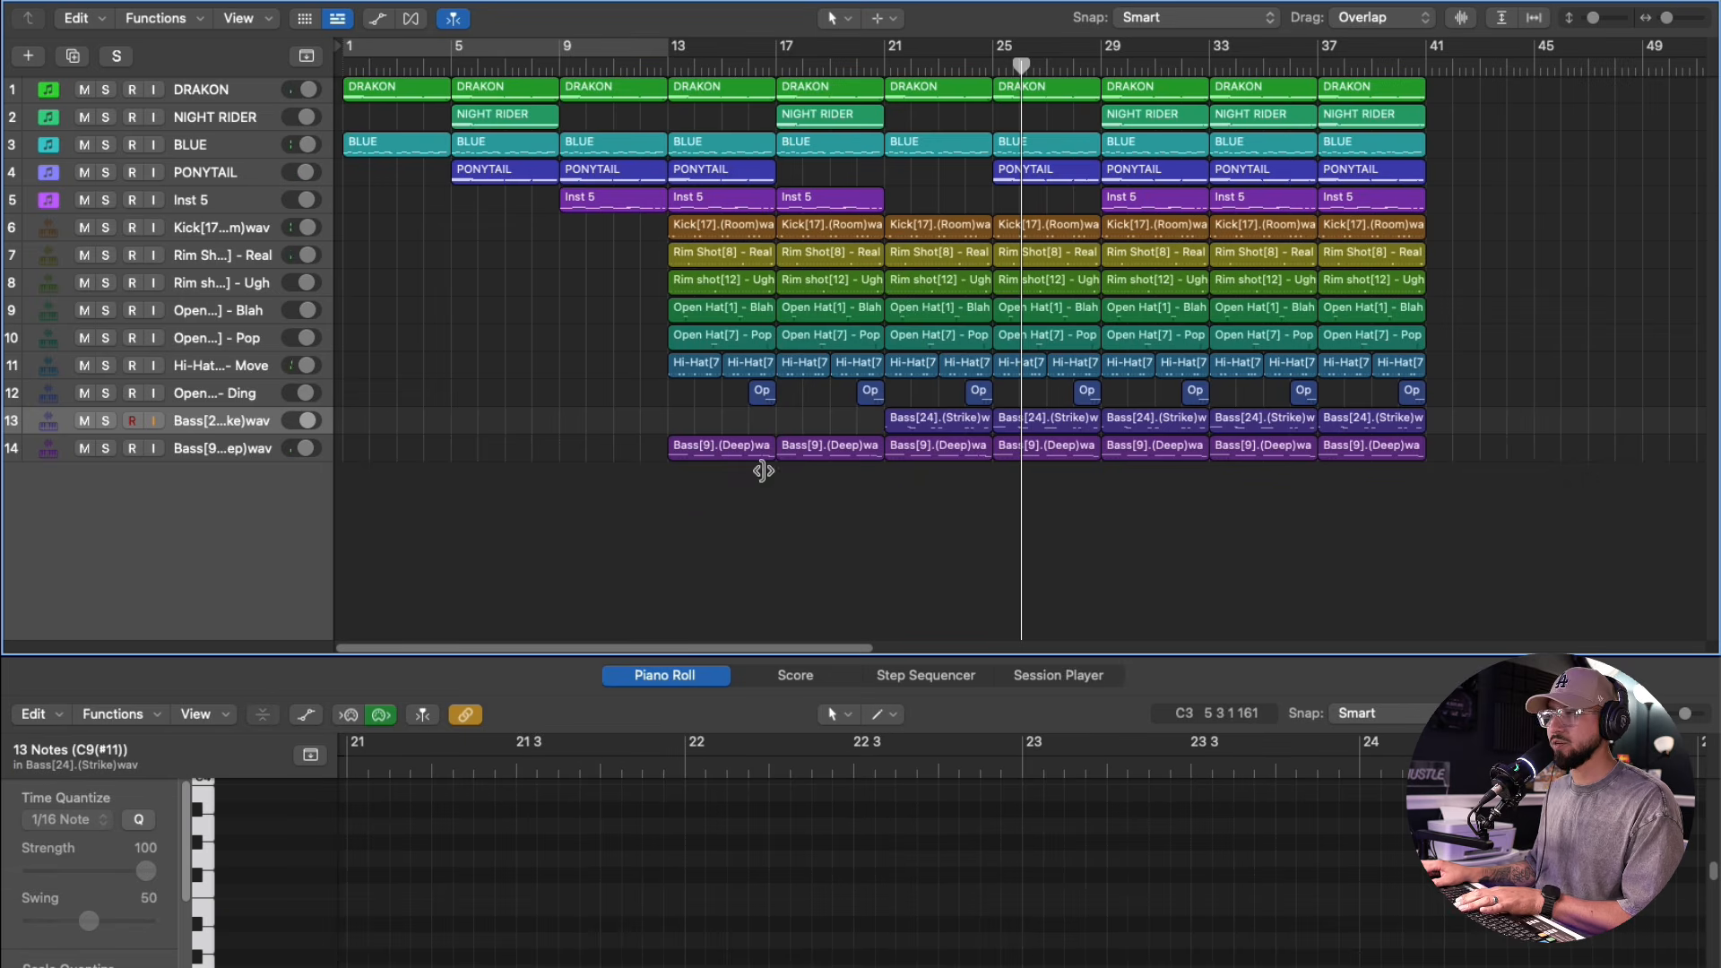
# - Try bars 21 to 28 without the two Bass[9].(Deep) regions, playing back from just before bar 21
pyautogui.click(939, 447)
pyautogui.press('Delete')
pyautogui.click(1038, 448)
pyautogui.press('Delete')
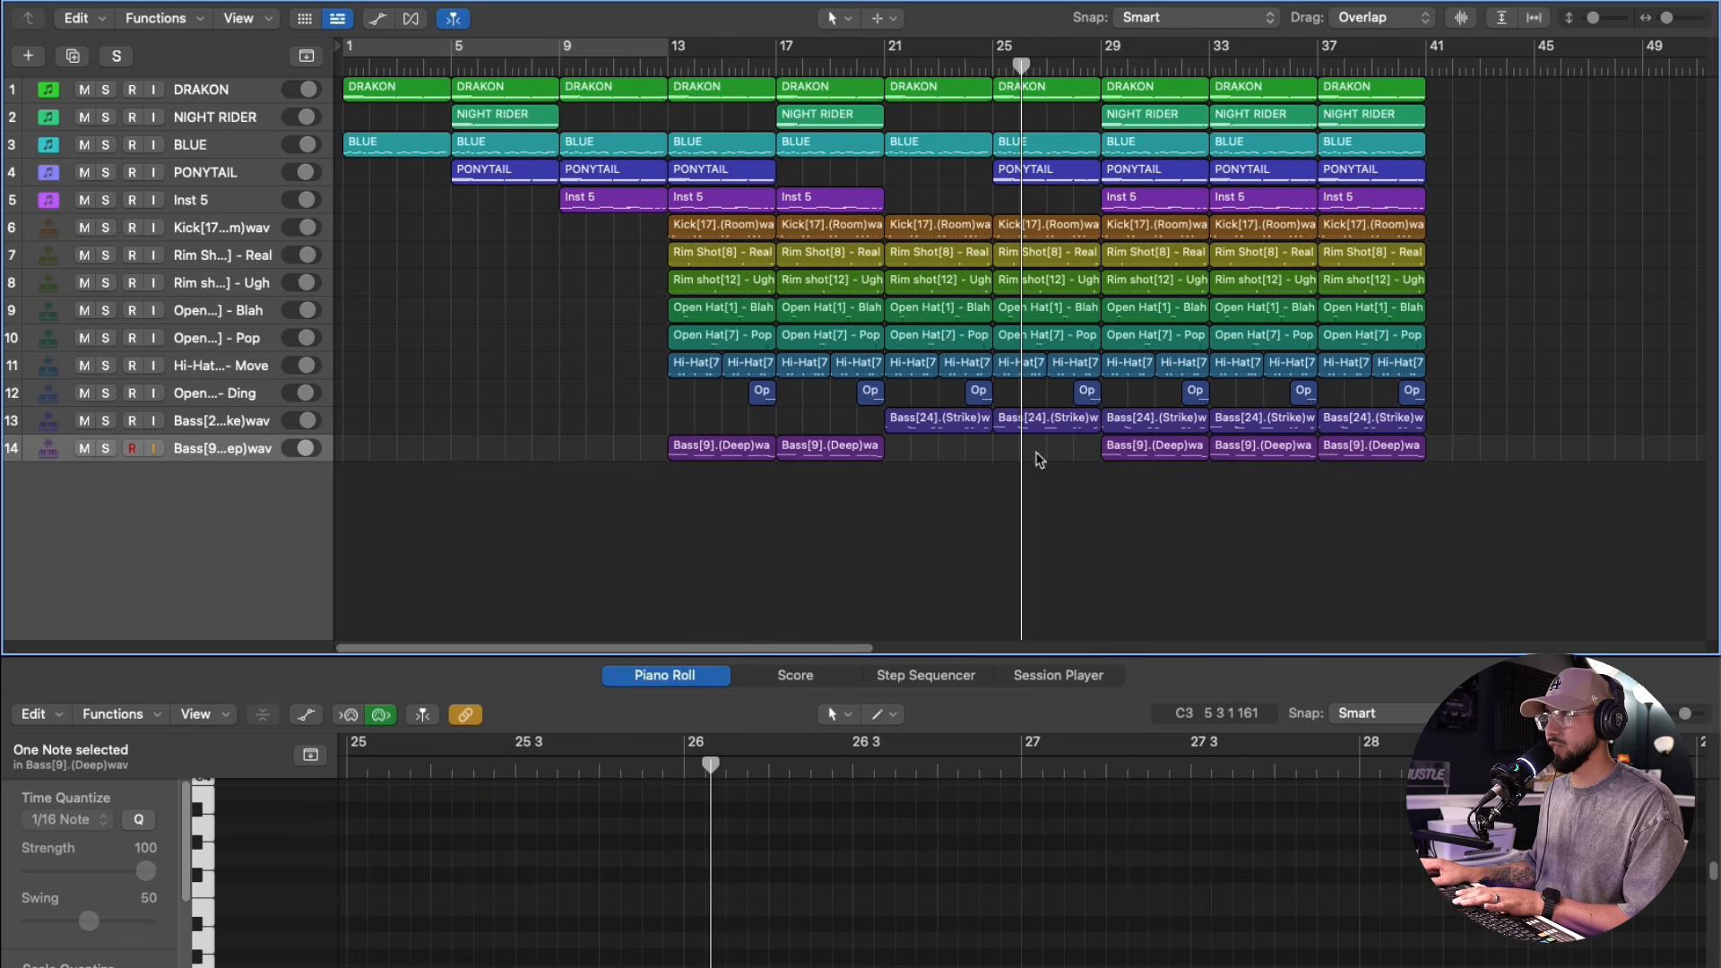
pyautogui.click(868, 67)
pyautogui.press('space')
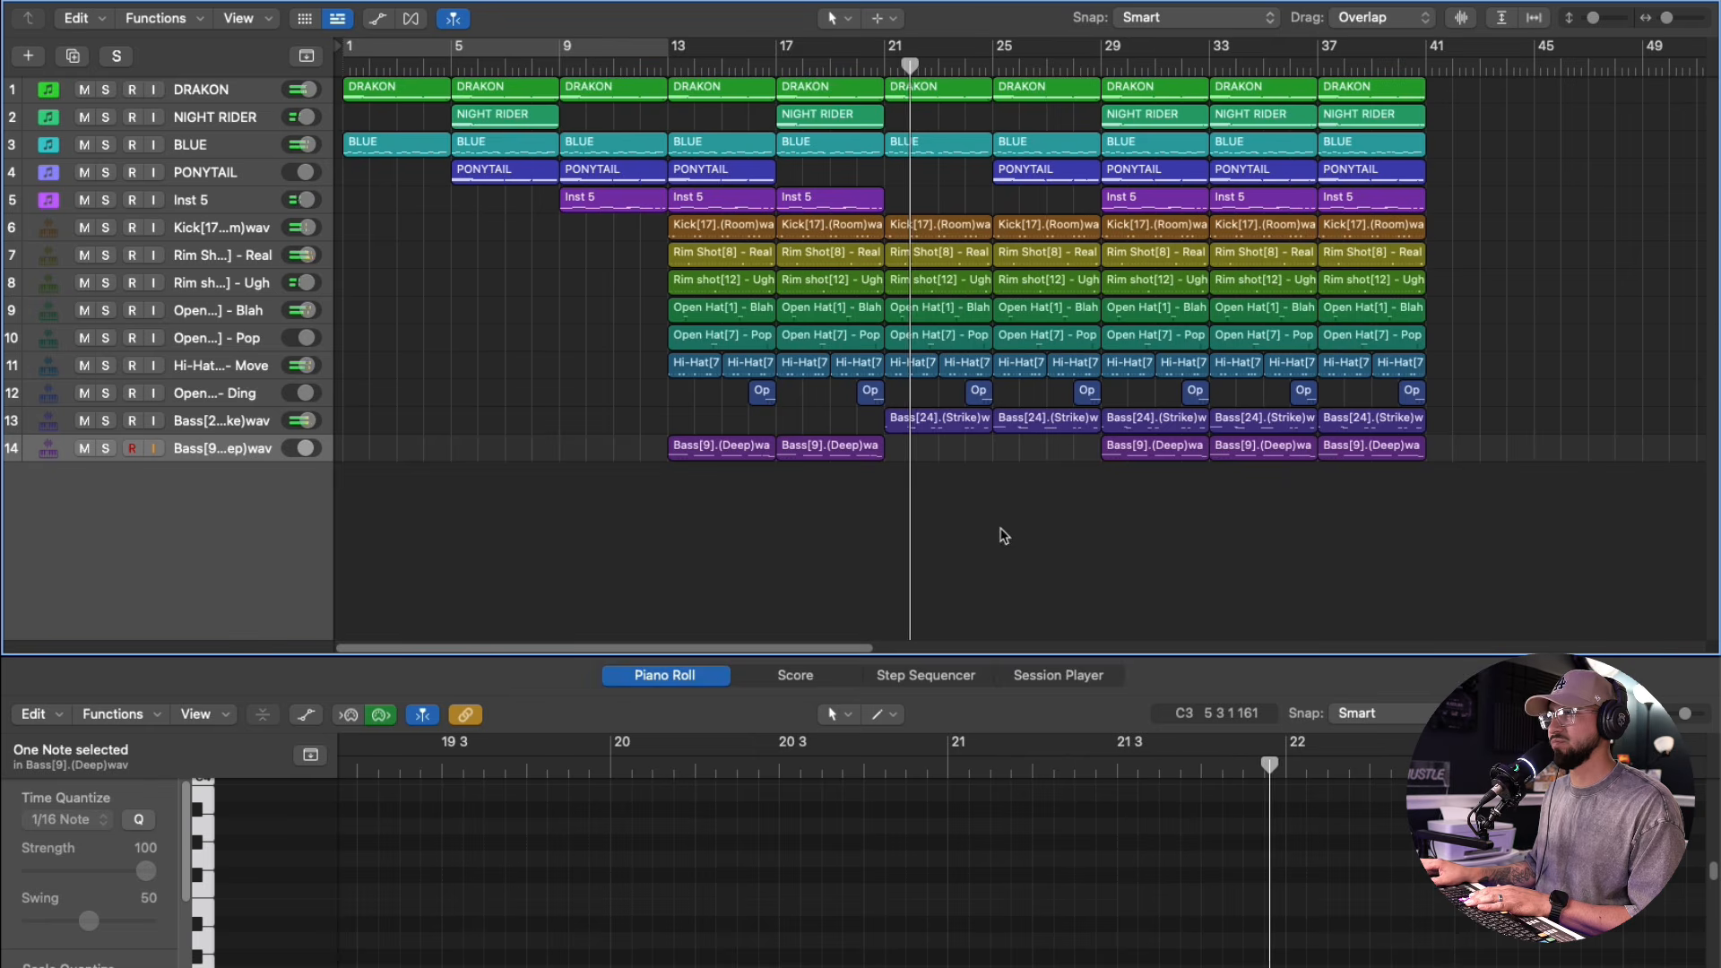
# - Boost the low peak band in the Bass[24].(Strike) Channel EQ to +3.4 dB at 134 Hz and replay from about bar 21
pyautogui.click(238, 422)
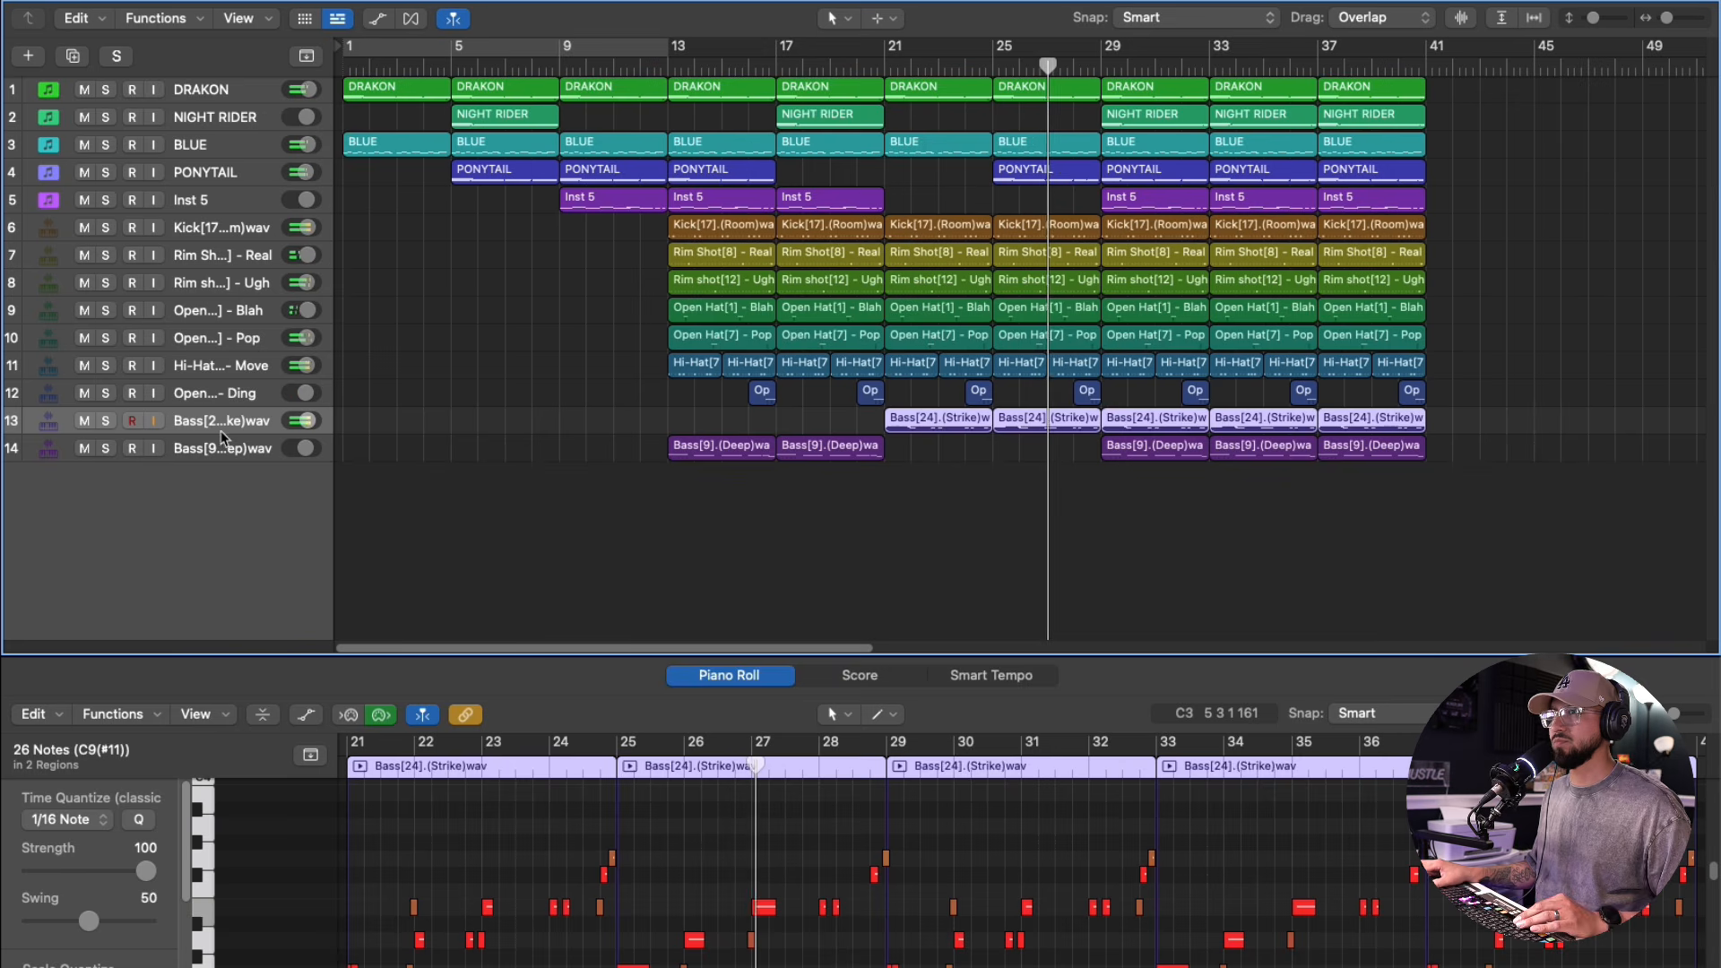
pyautogui.press('e')
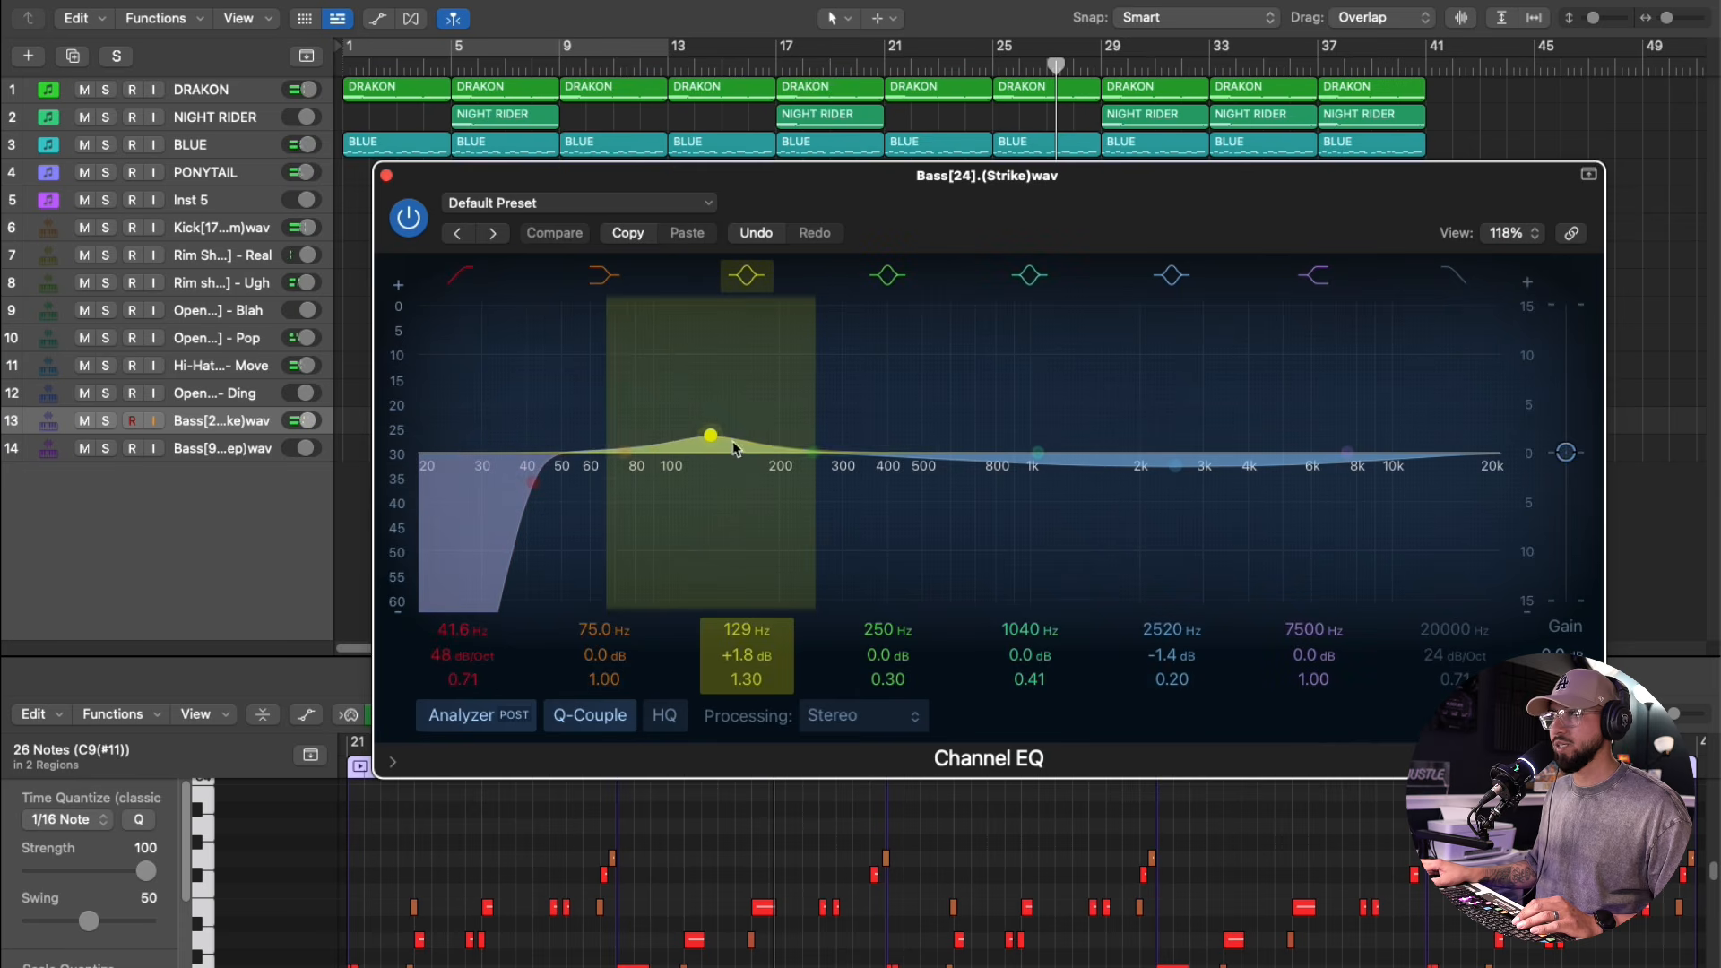
pyautogui.moveTo(711, 438); pyautogui.dragTo(717, 418)
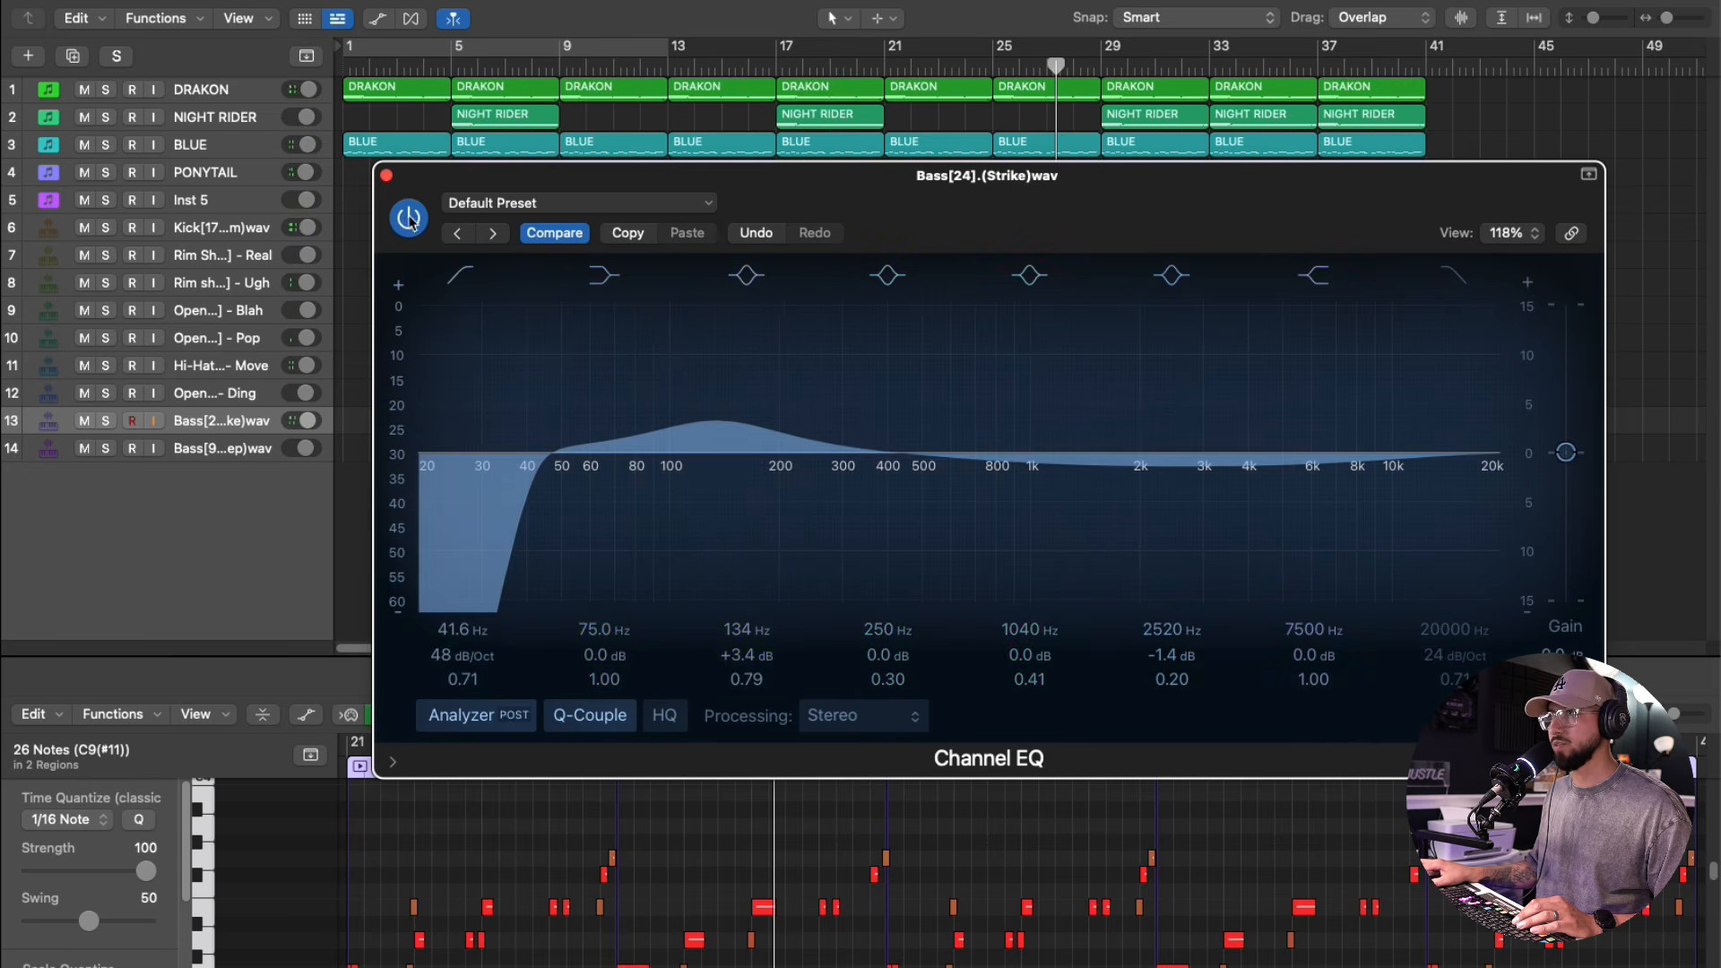
pyautogui.press('e')
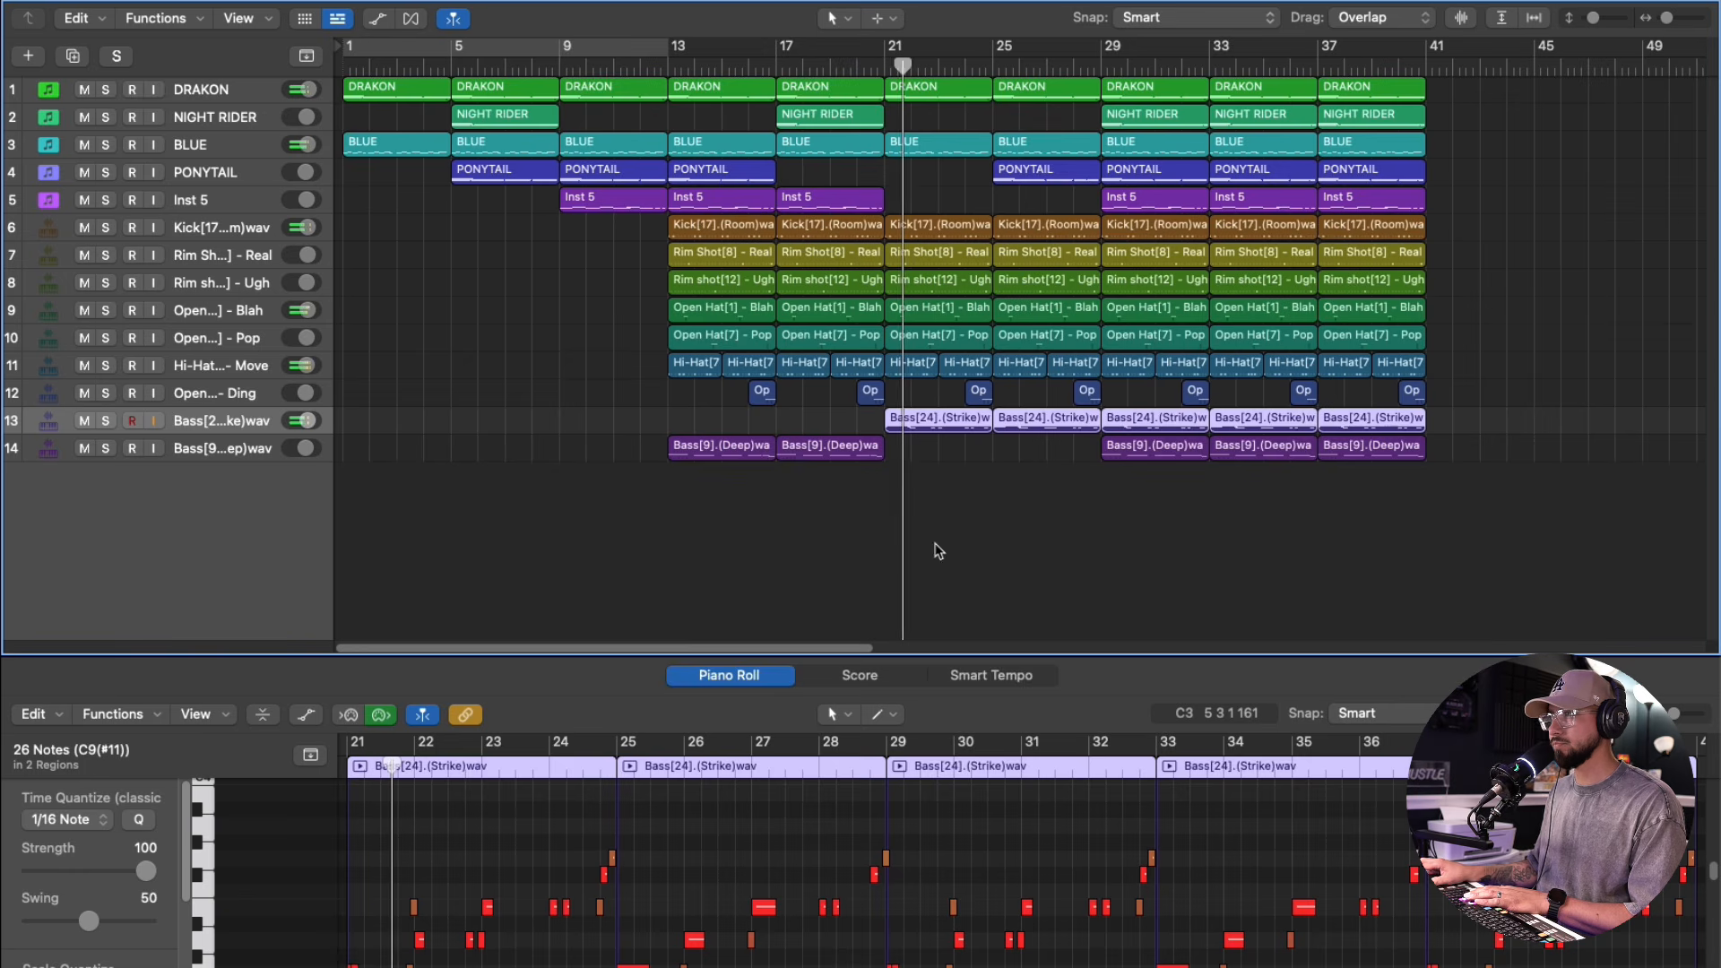
pyautogui.click(1025, 499)
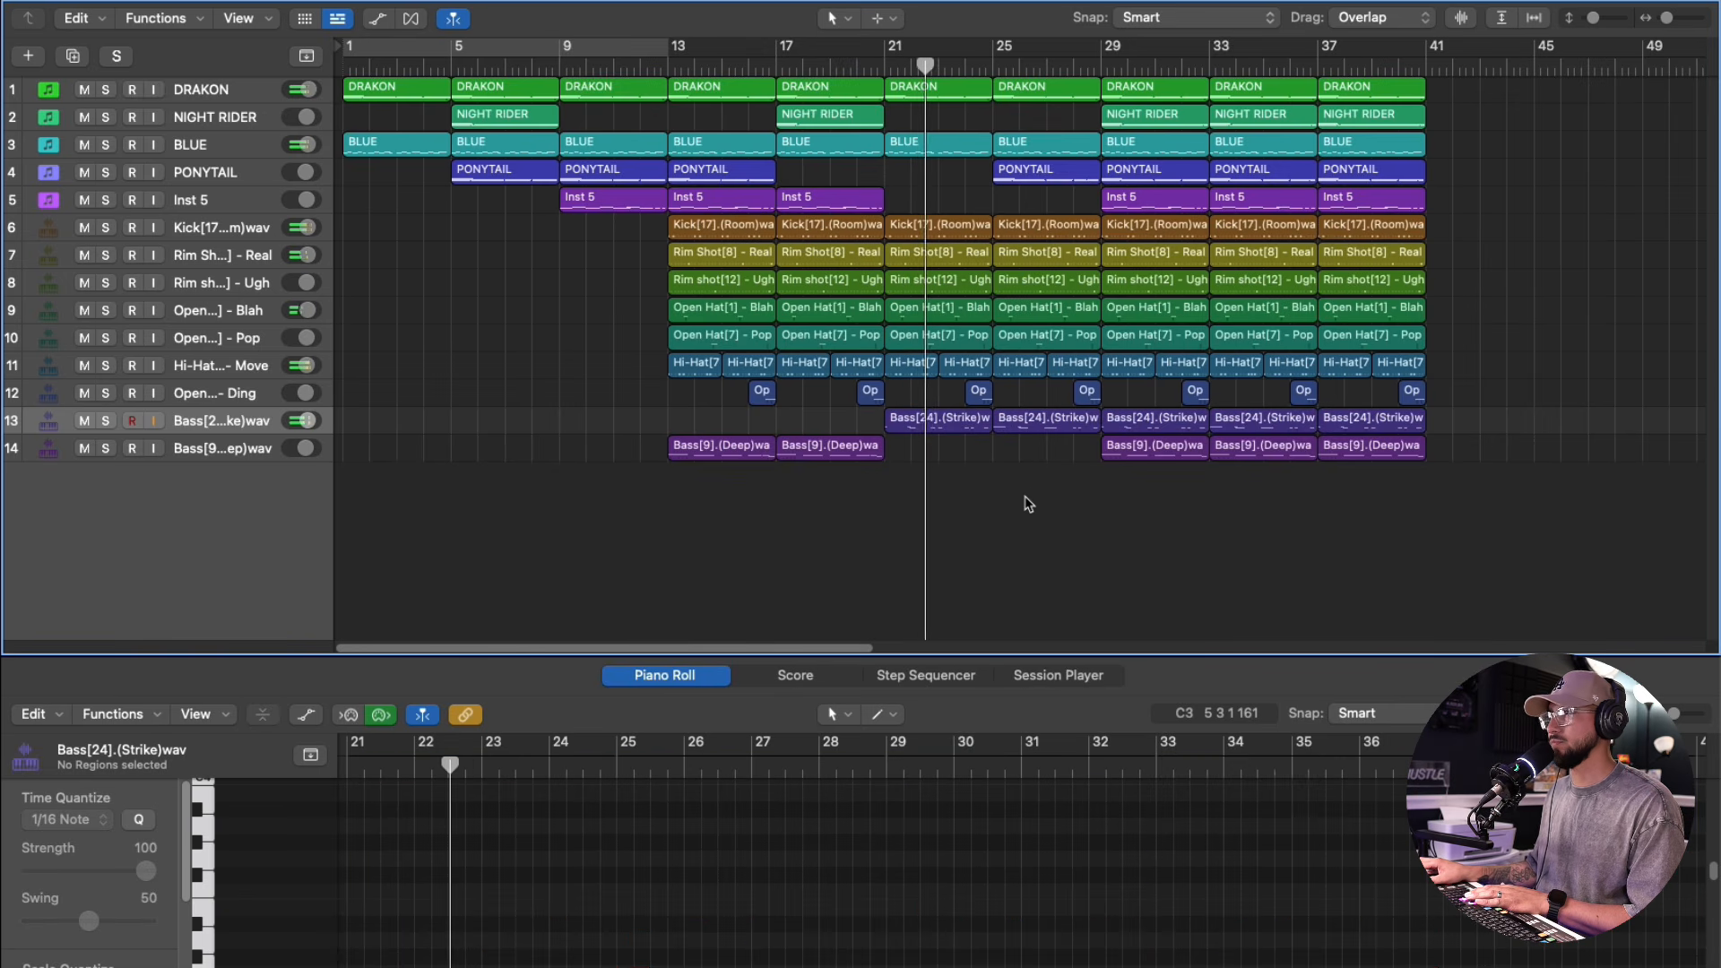
# - Delete the Bass[24].(Strike) regions in bars 21 to 28 and repeat the two Bass[9].(Deep) regions from bars 13 to 20 into those bars
pyautogui.click(1667, 18)
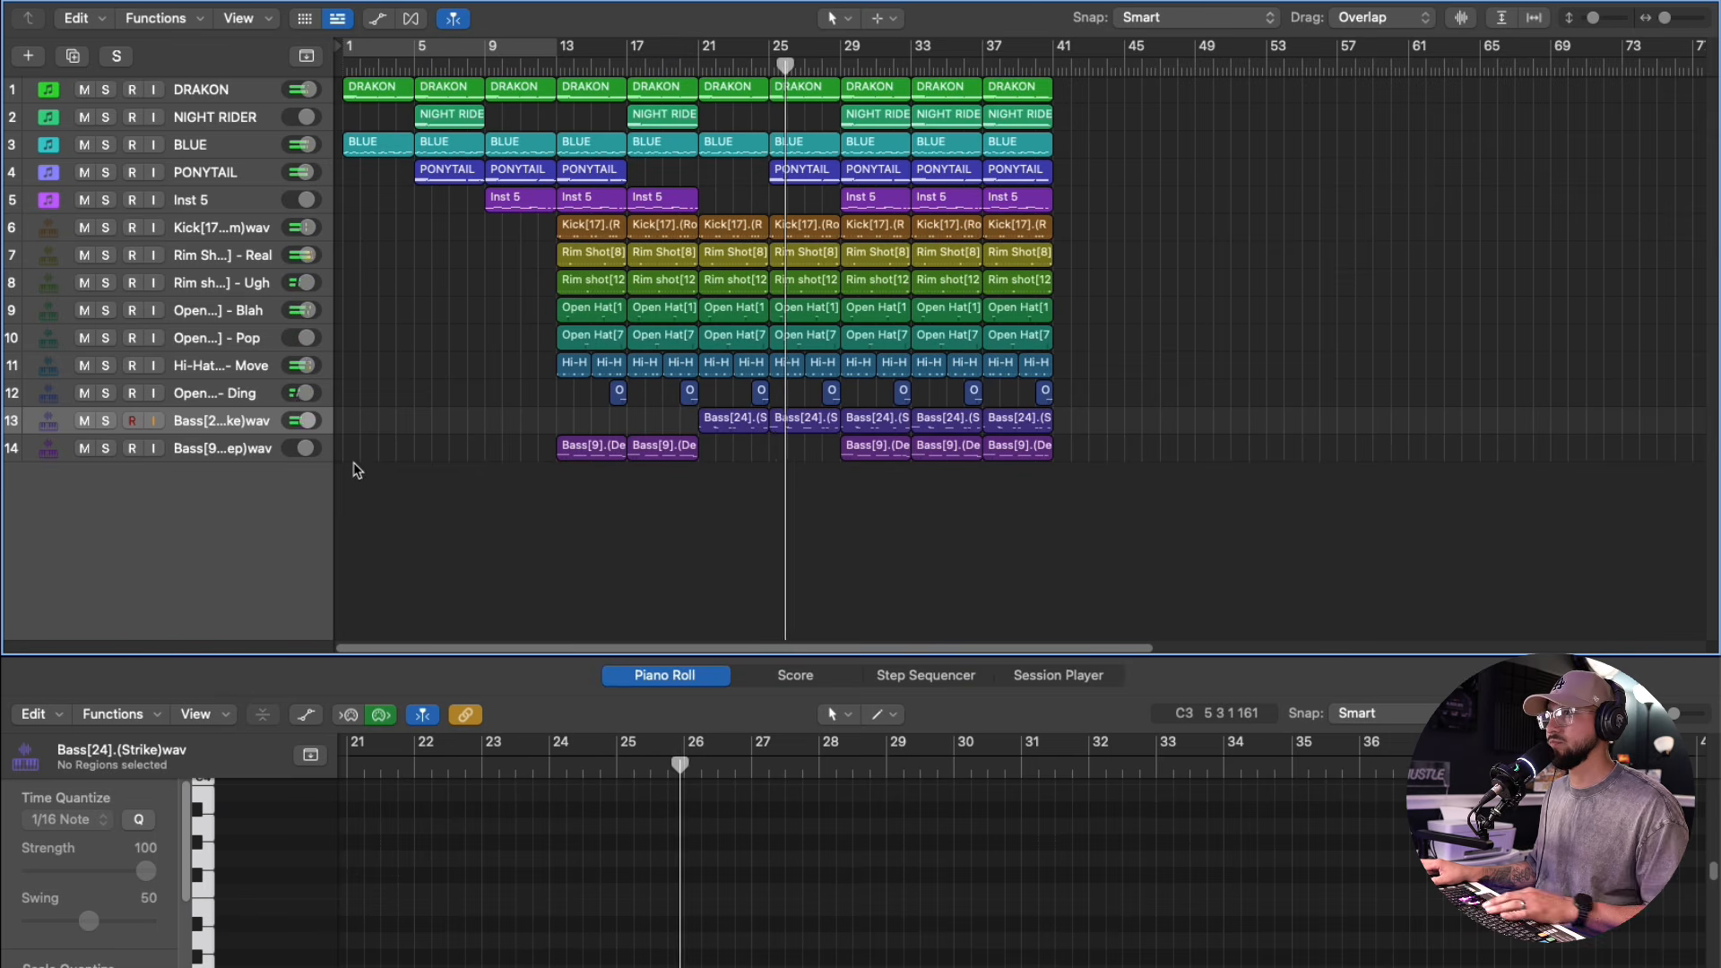
pyautogui.moveTo(778, 472); pyautogui.dragTo(739, 414)
pyautogui.press('Delete')
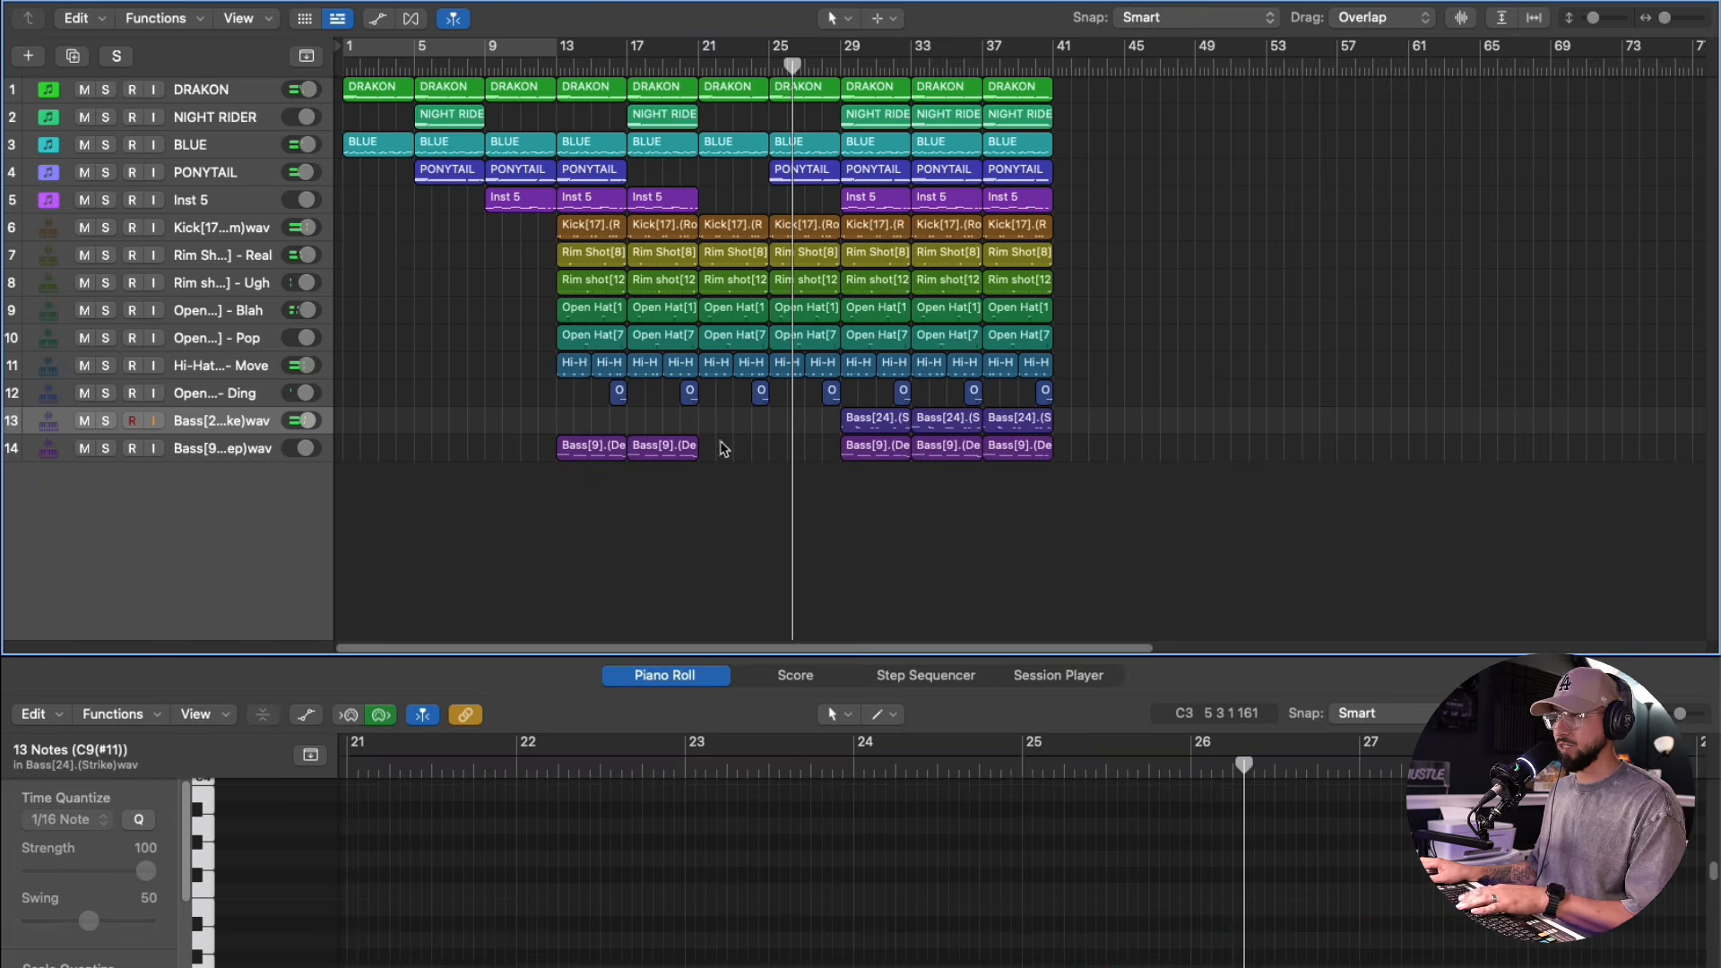
pyautogui.moveTo(690, 475); pyautogui.dragTo(605, 457)
pyautogui.press('super+r')
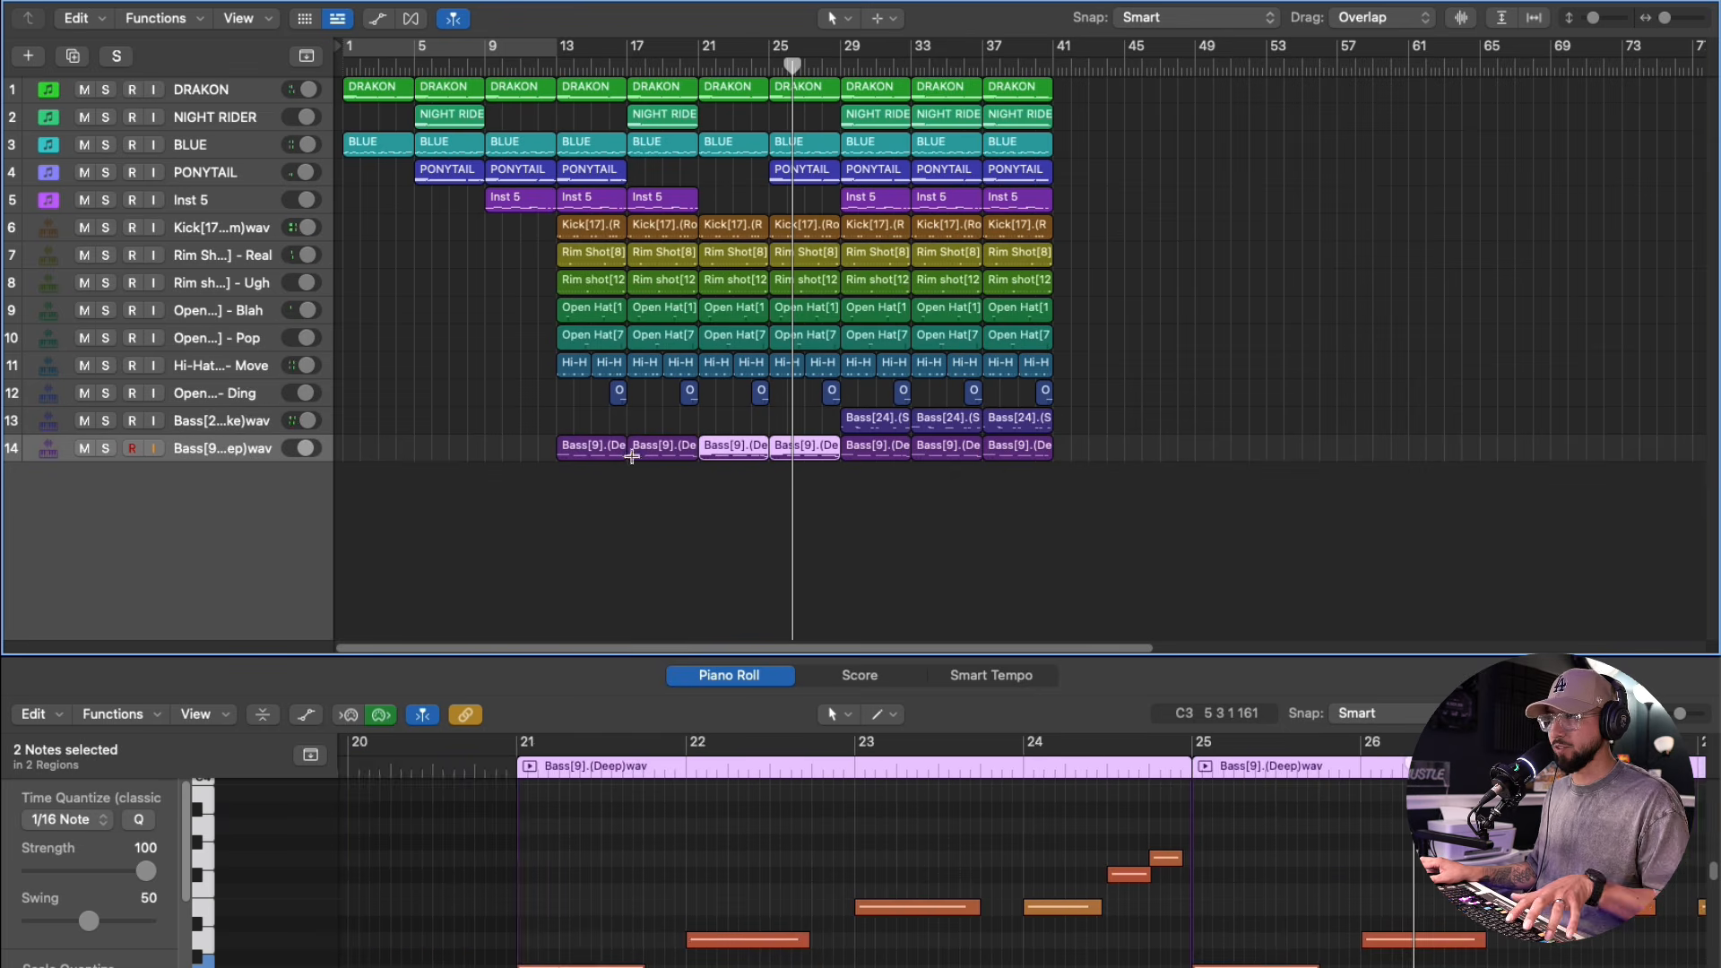
# - Play back the Bass[9].(Deep) line from bar 21 and mute the Bass[24].(Strike) track
pyautogui.click(700, 63)
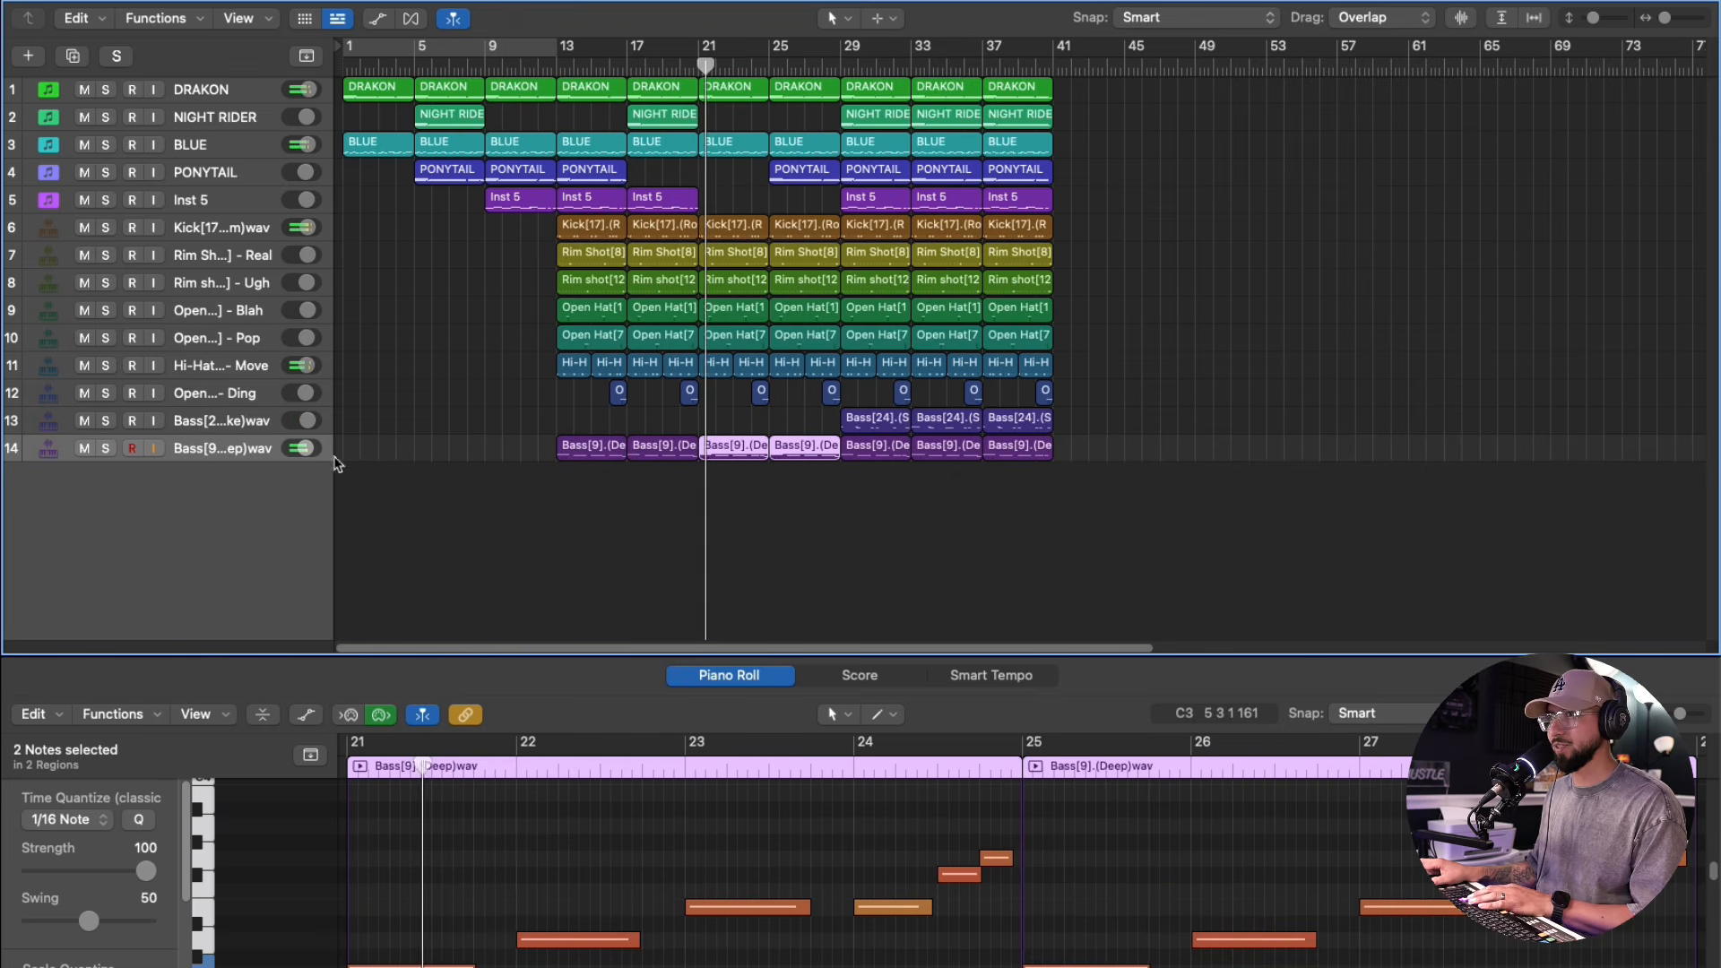
pyautogui.click(269, 455)
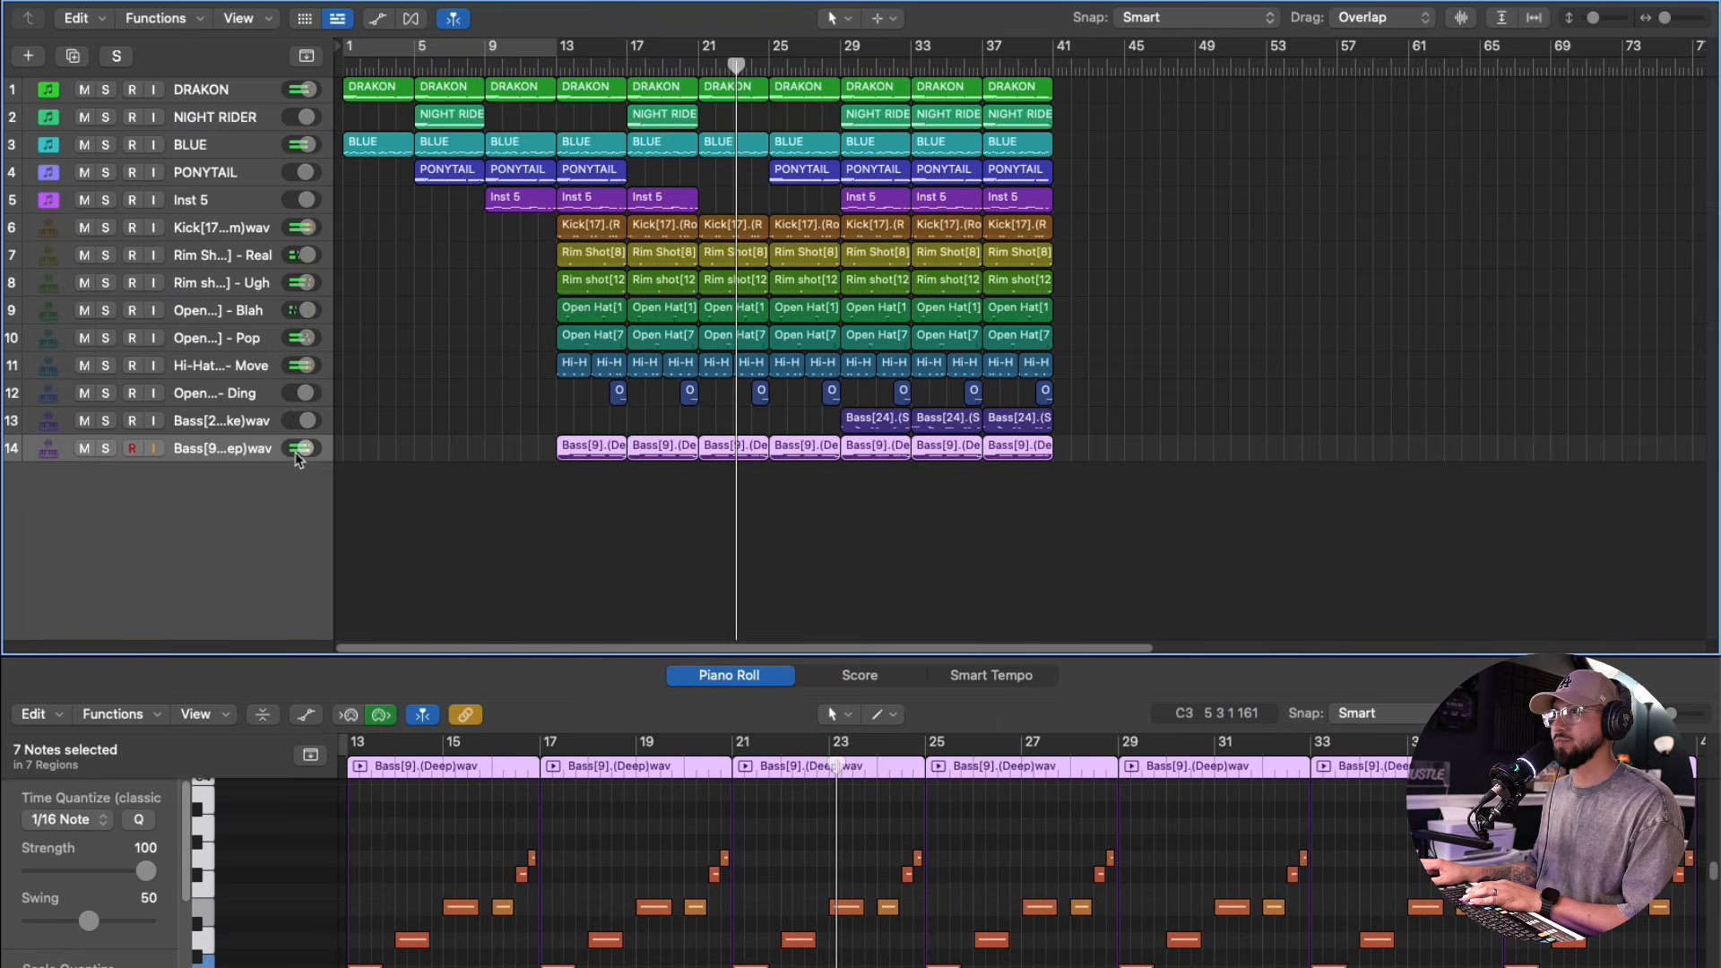
pyautogui.click(681, 545)
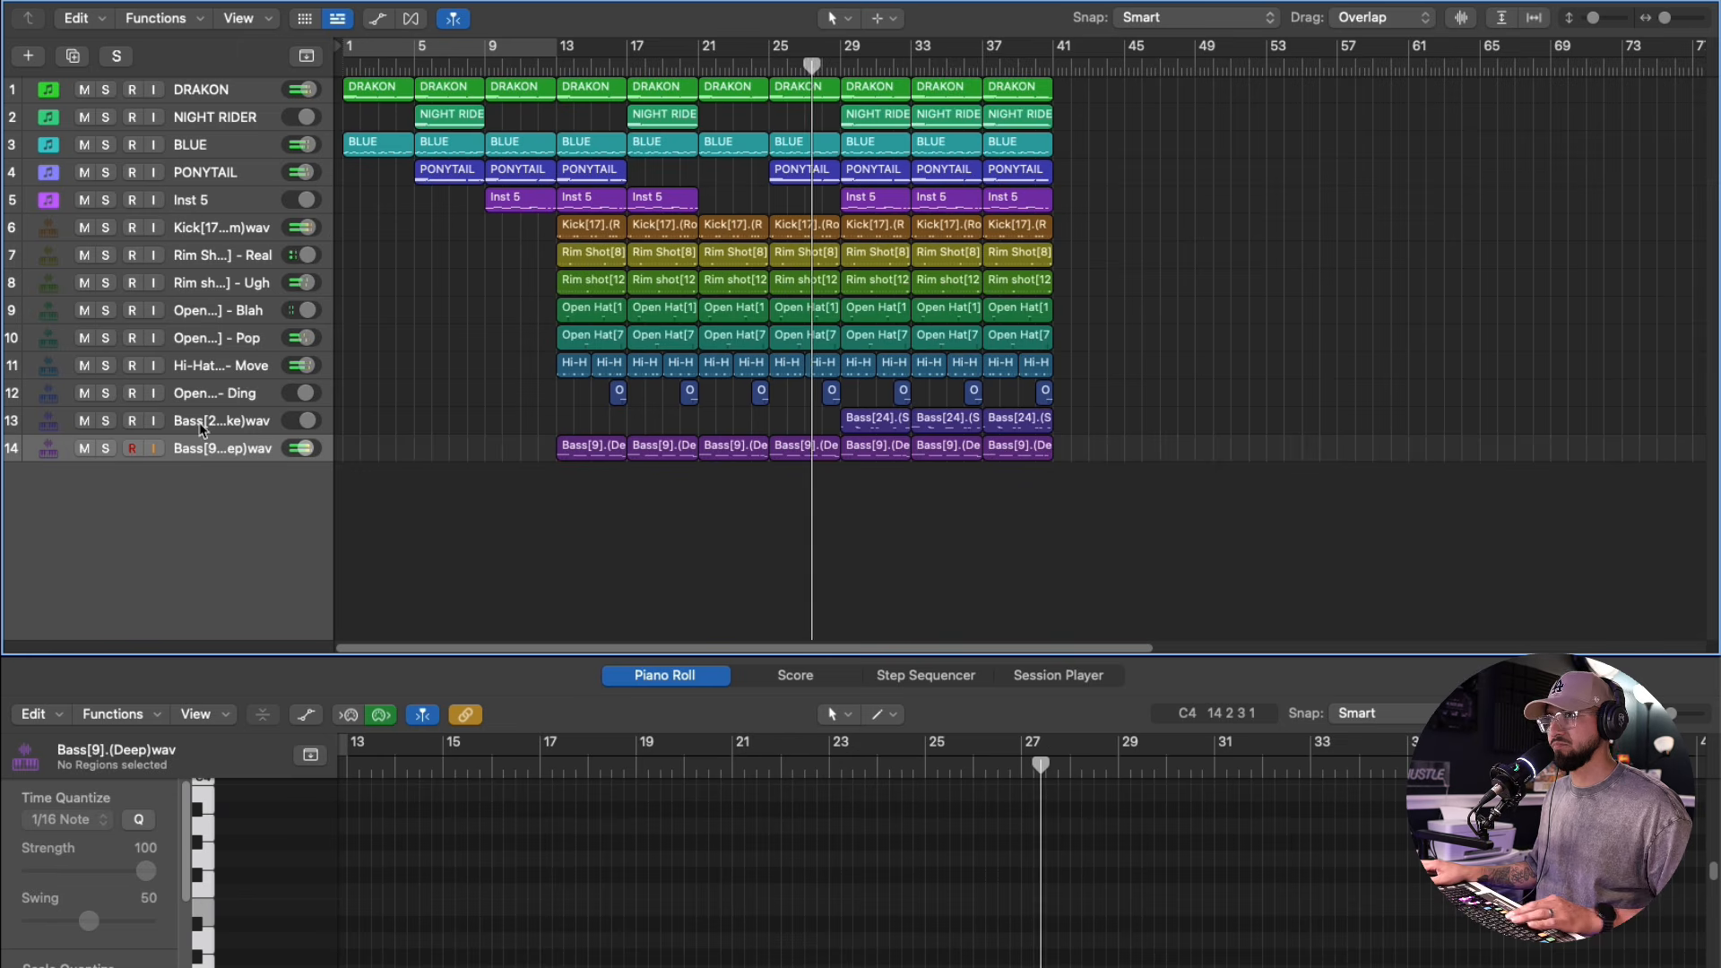
pyautogui.click(84, 422)
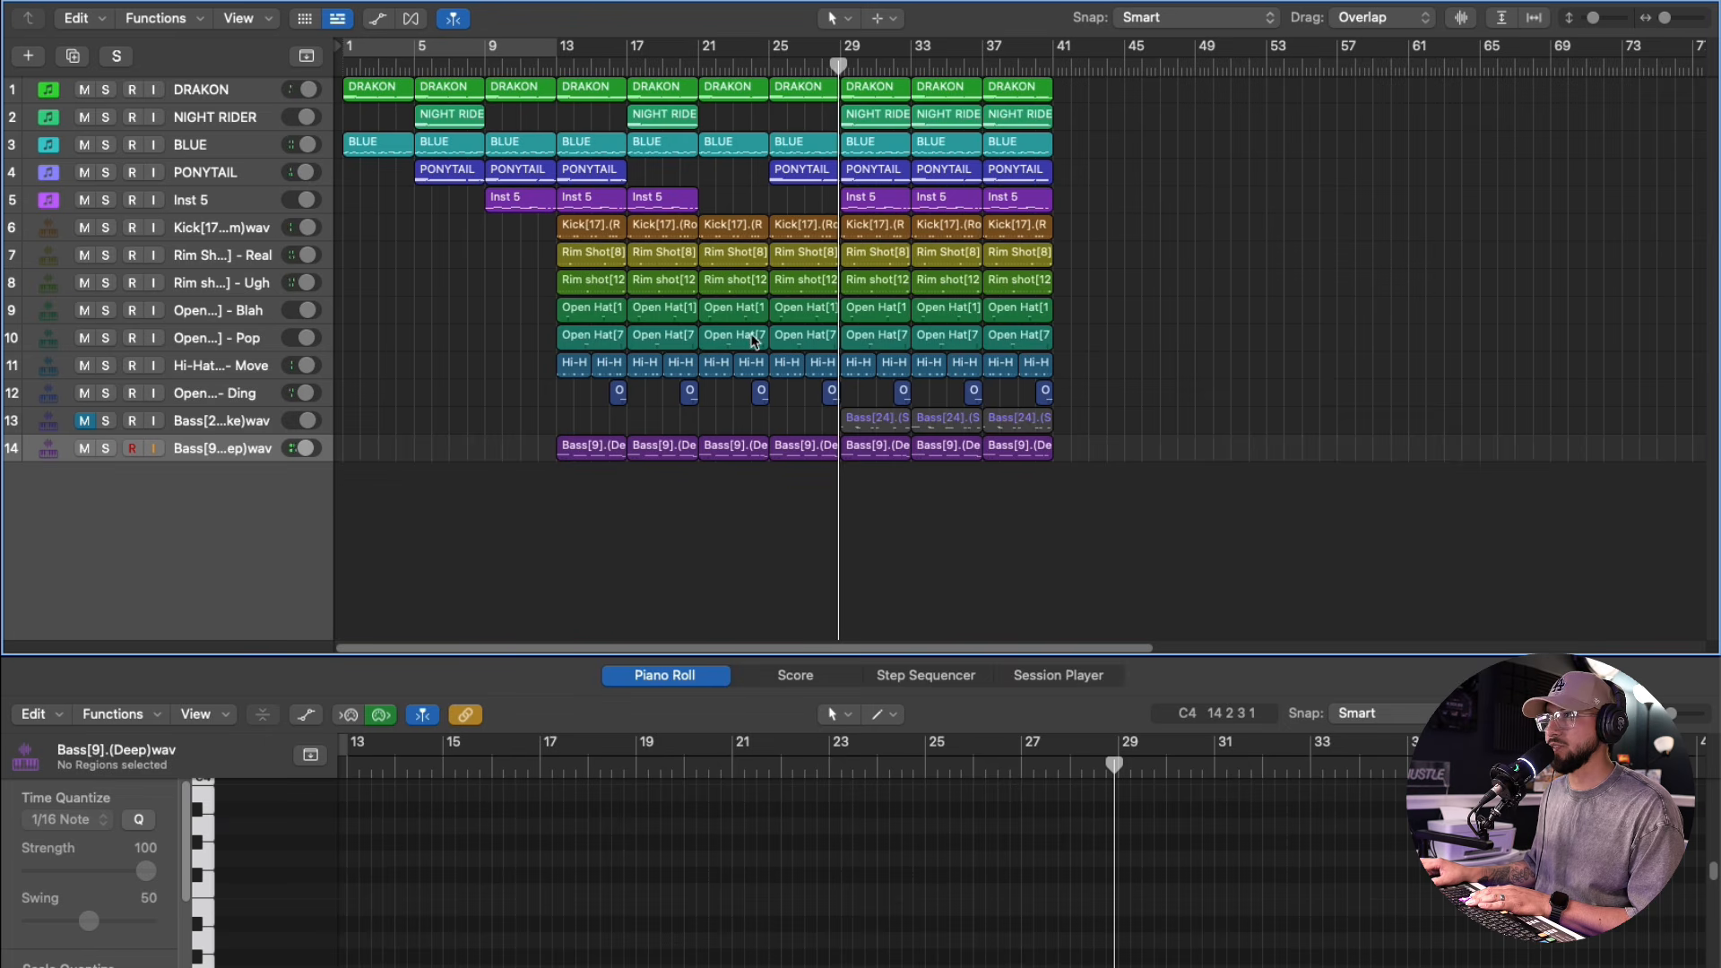
# - Delete the two Hi-Hat[17] - Move regions in bars 21 to 24
pyautogui.click(715, 363)
pyautogui.keyDown('shift'); pyautogui.click(751, 363); pyautogui.keyUp('shift')
pyautogui.press('Delete')
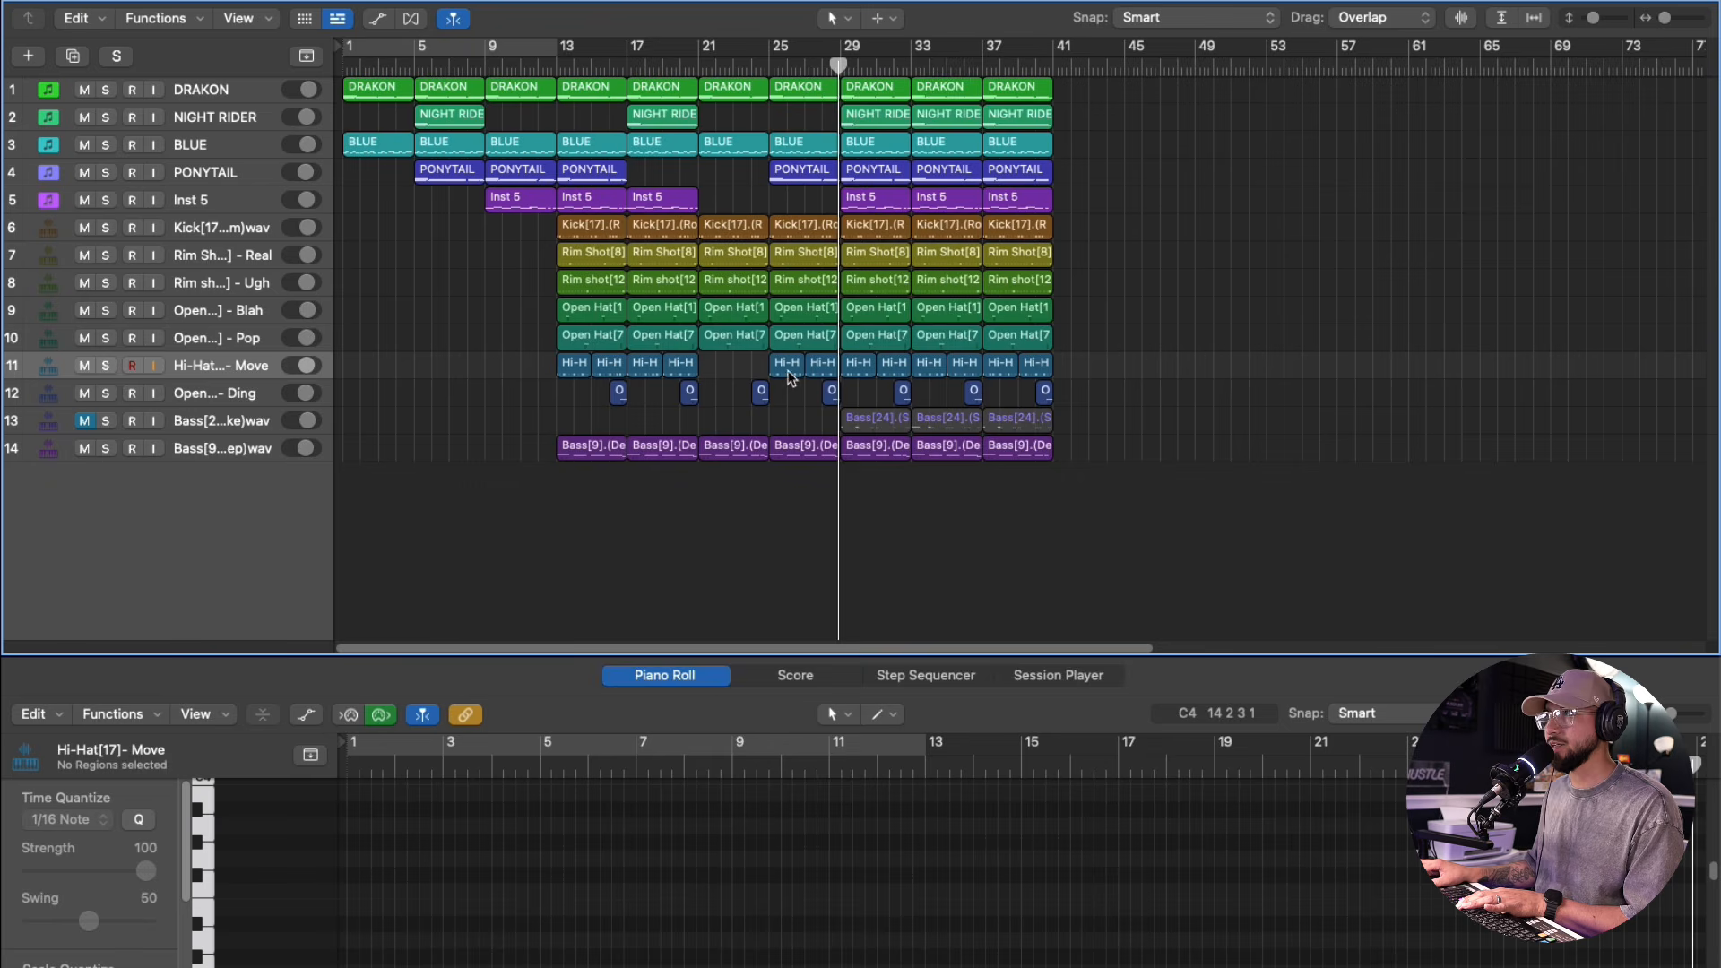
# - Delete the PONYTAIL and NIGHT RIDER regions in bars 29 to 32 and play back from about bar 28
pyautogui.click(874, 177)
pyautogui.keyDown('shift'); pyautogui.click(863, 123); pyautogui.keyUp('shift')
pyautogui.press('Delete')
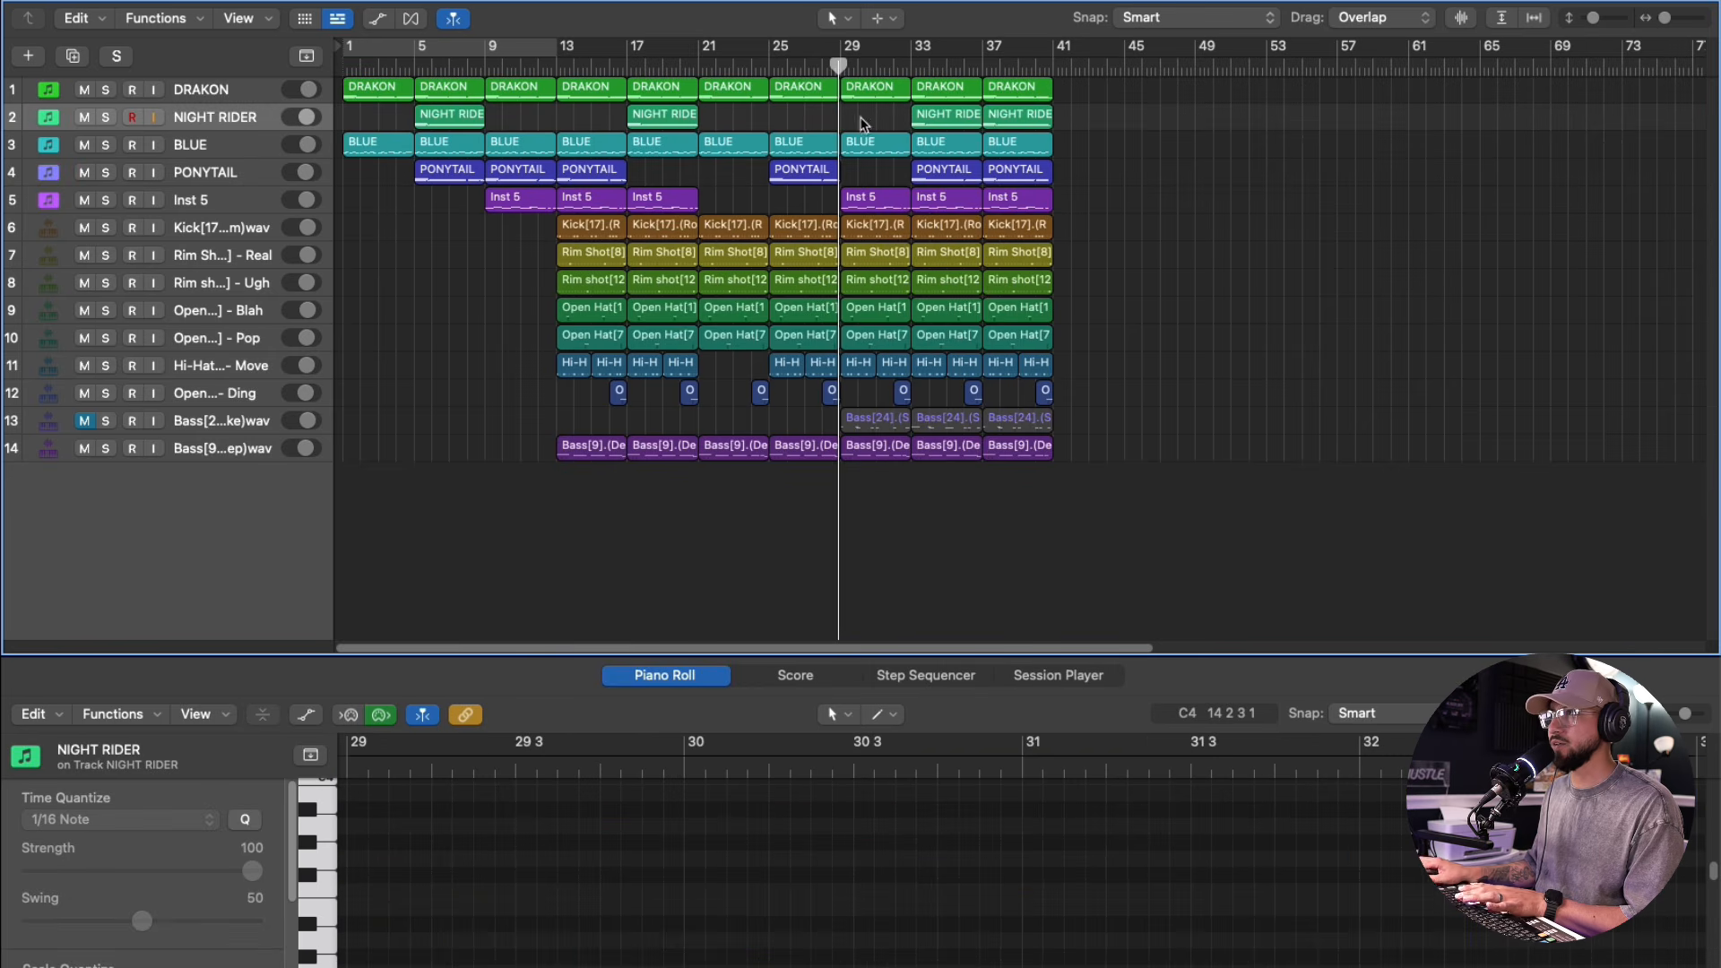
pyautogui.click(821, 64)
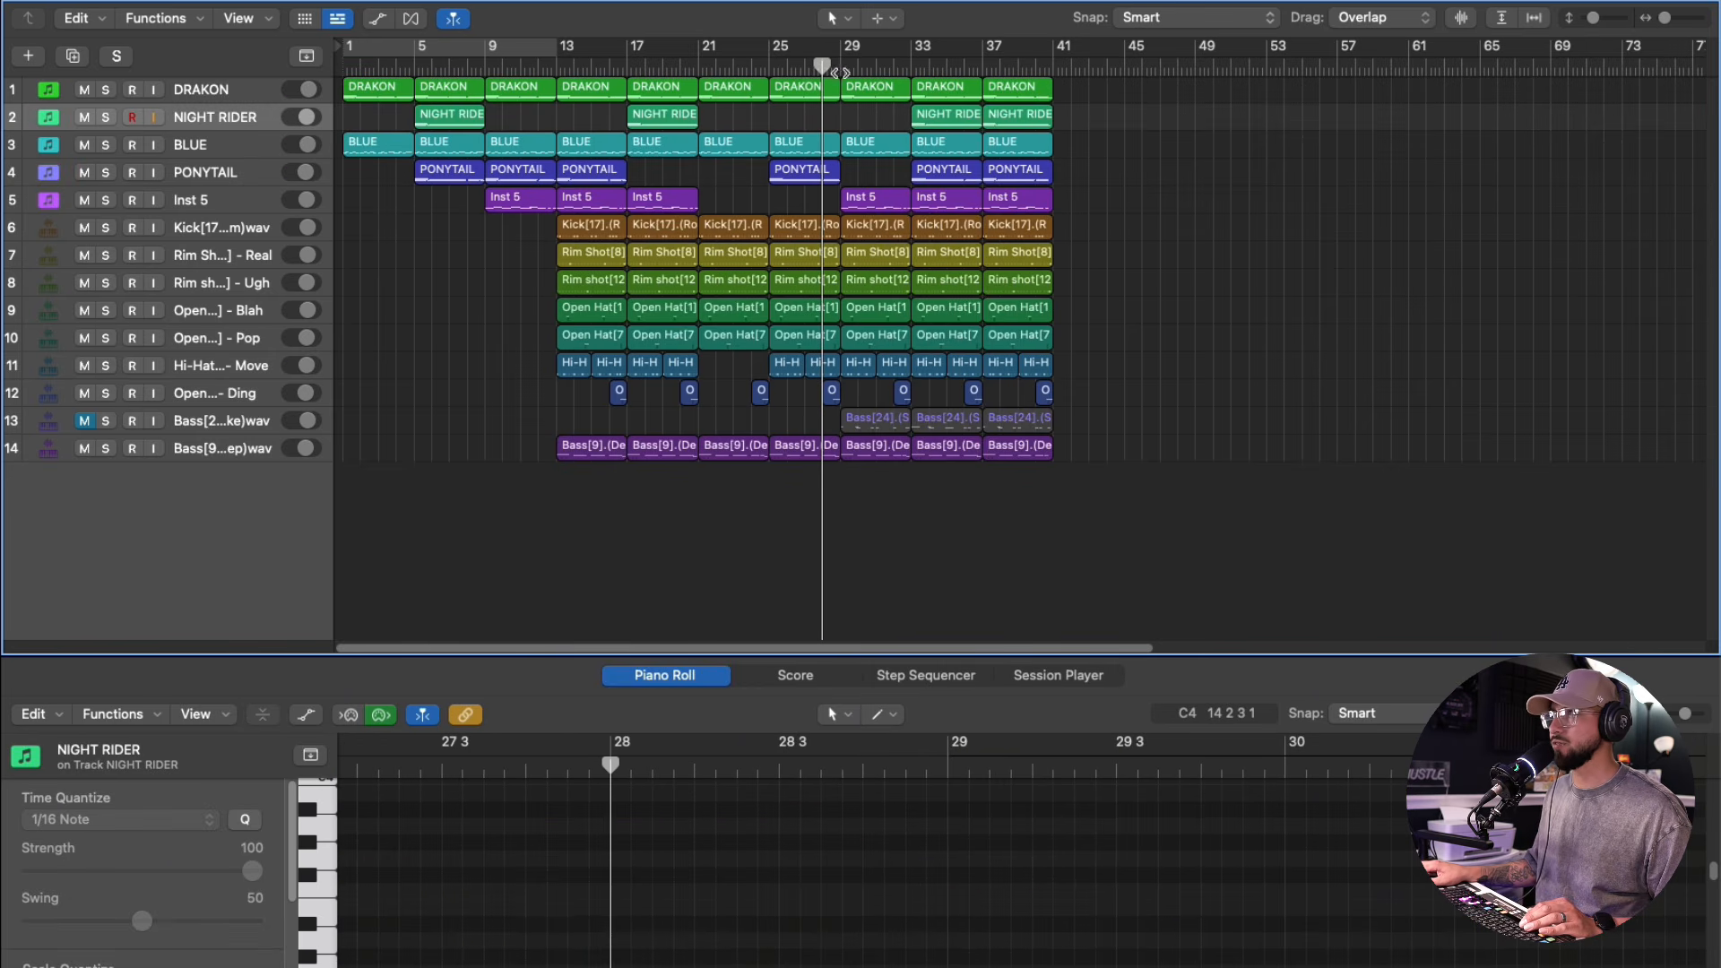
pyautogui.press('space')
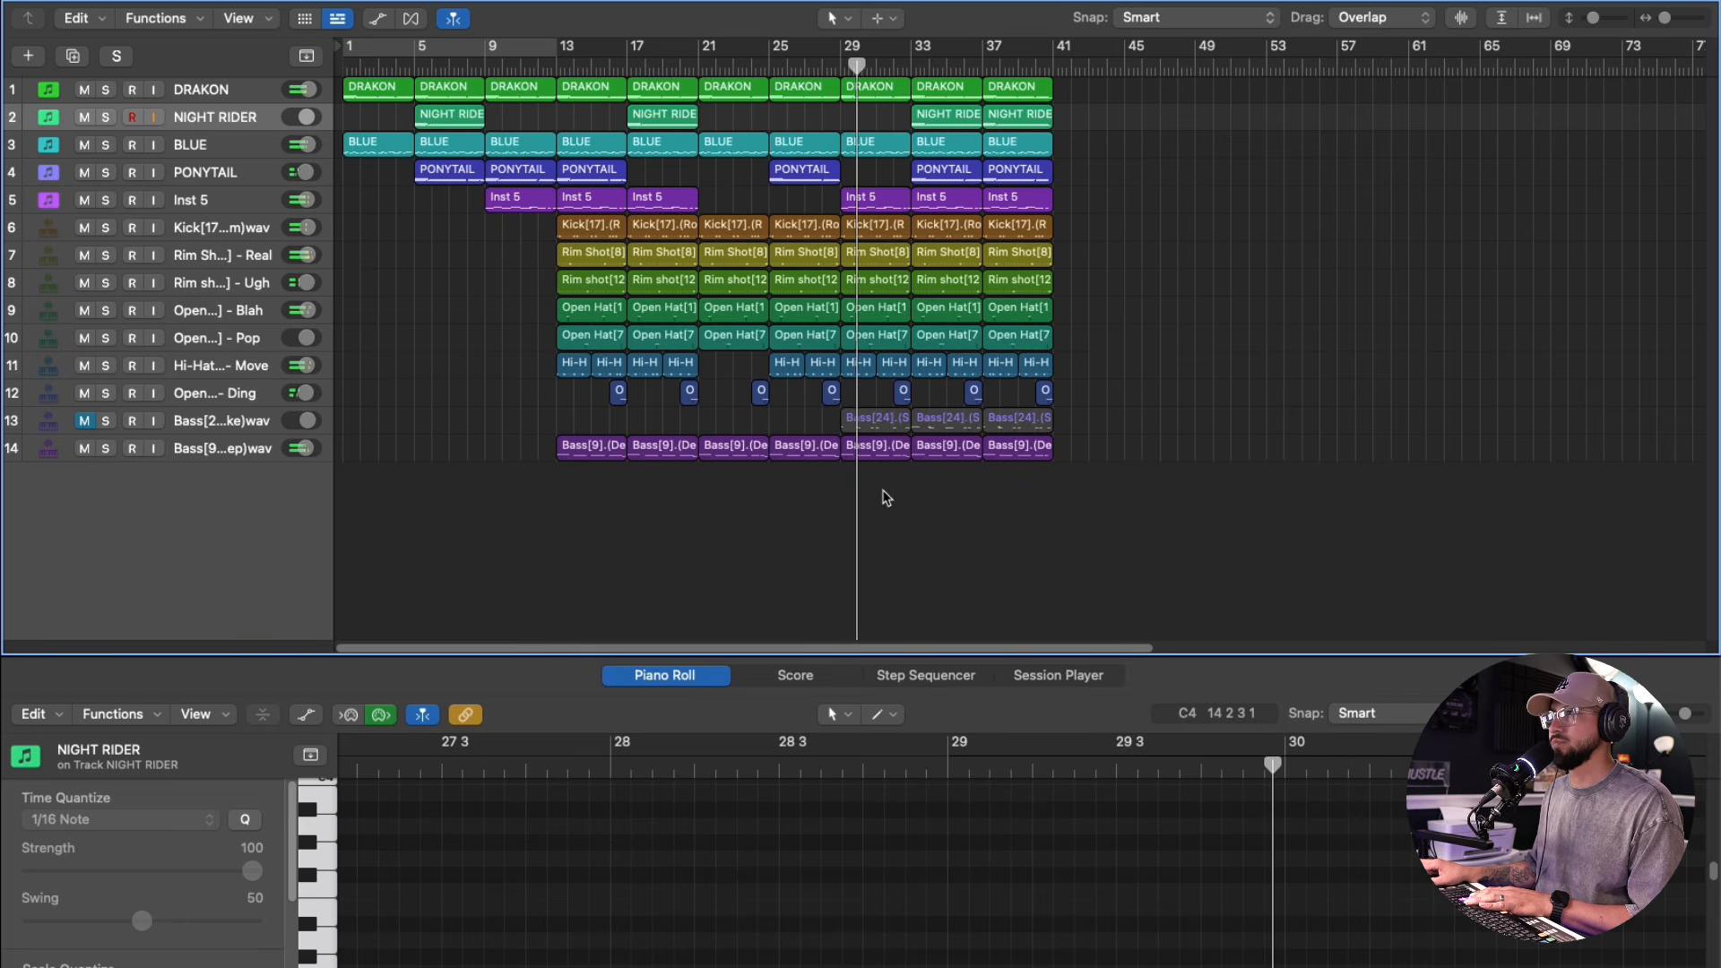
pyautogui.click(242, 202)
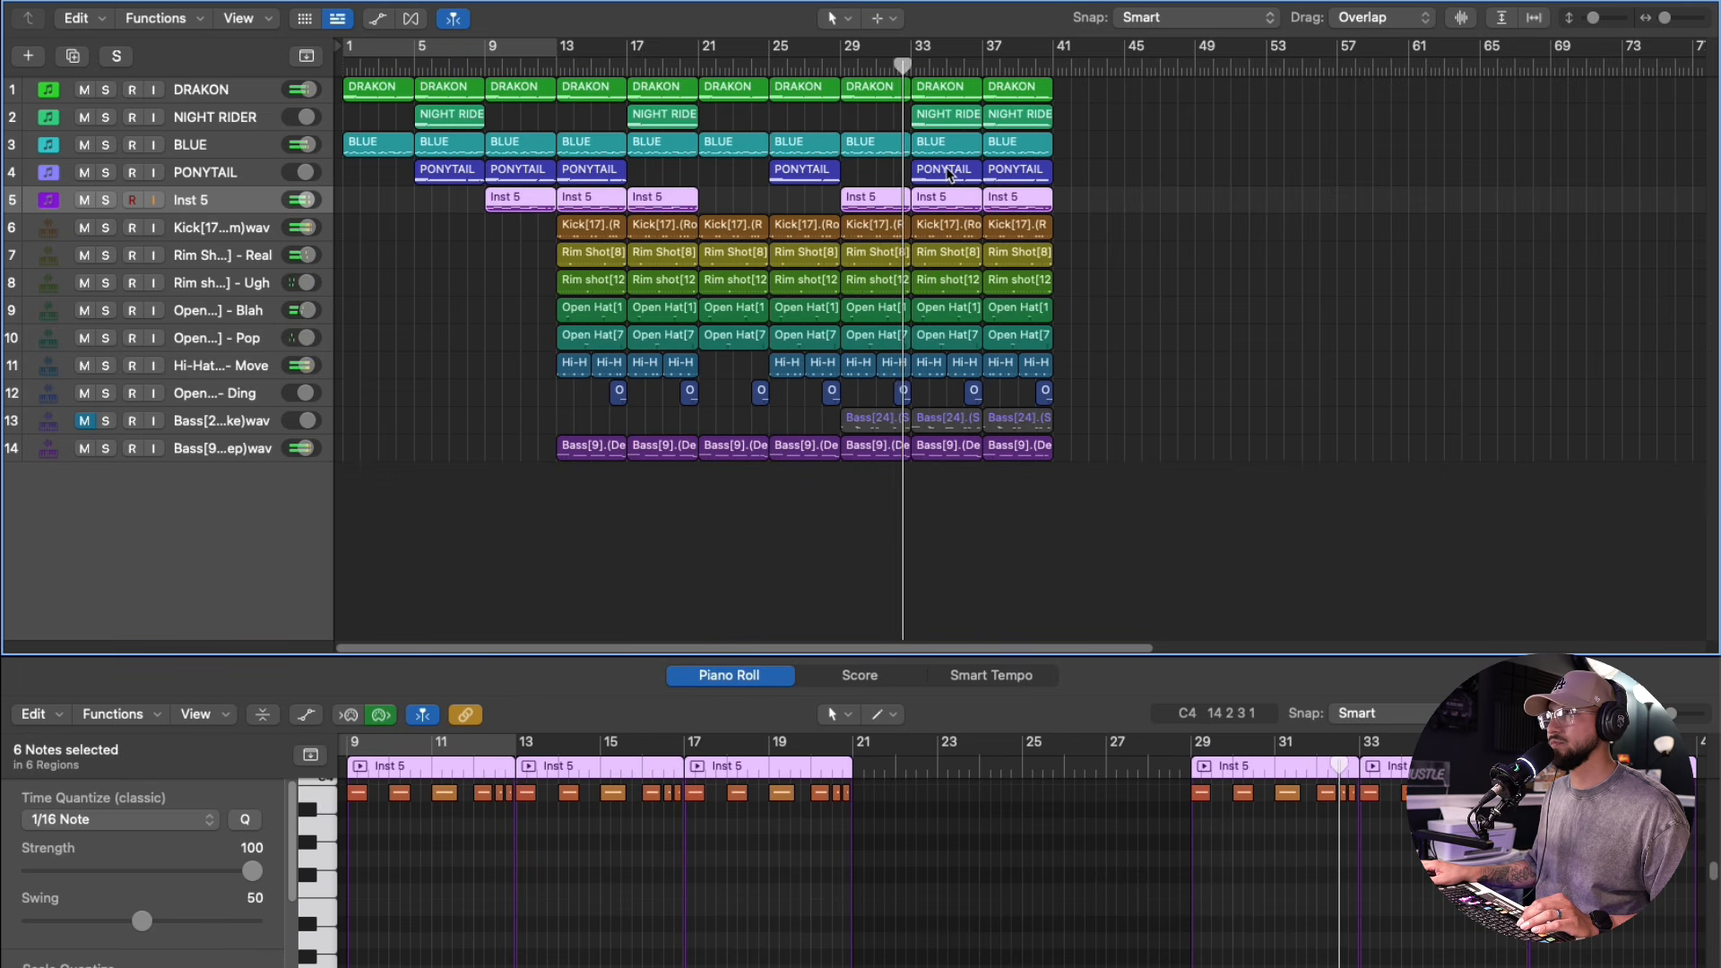
# - Delete the hi-hat, Open Hat[7] - Pop and Open Hat[1] - Blah regions in bars 33 to 36
pyautogui.click(935, 368)
pyautogui.press('Delete')
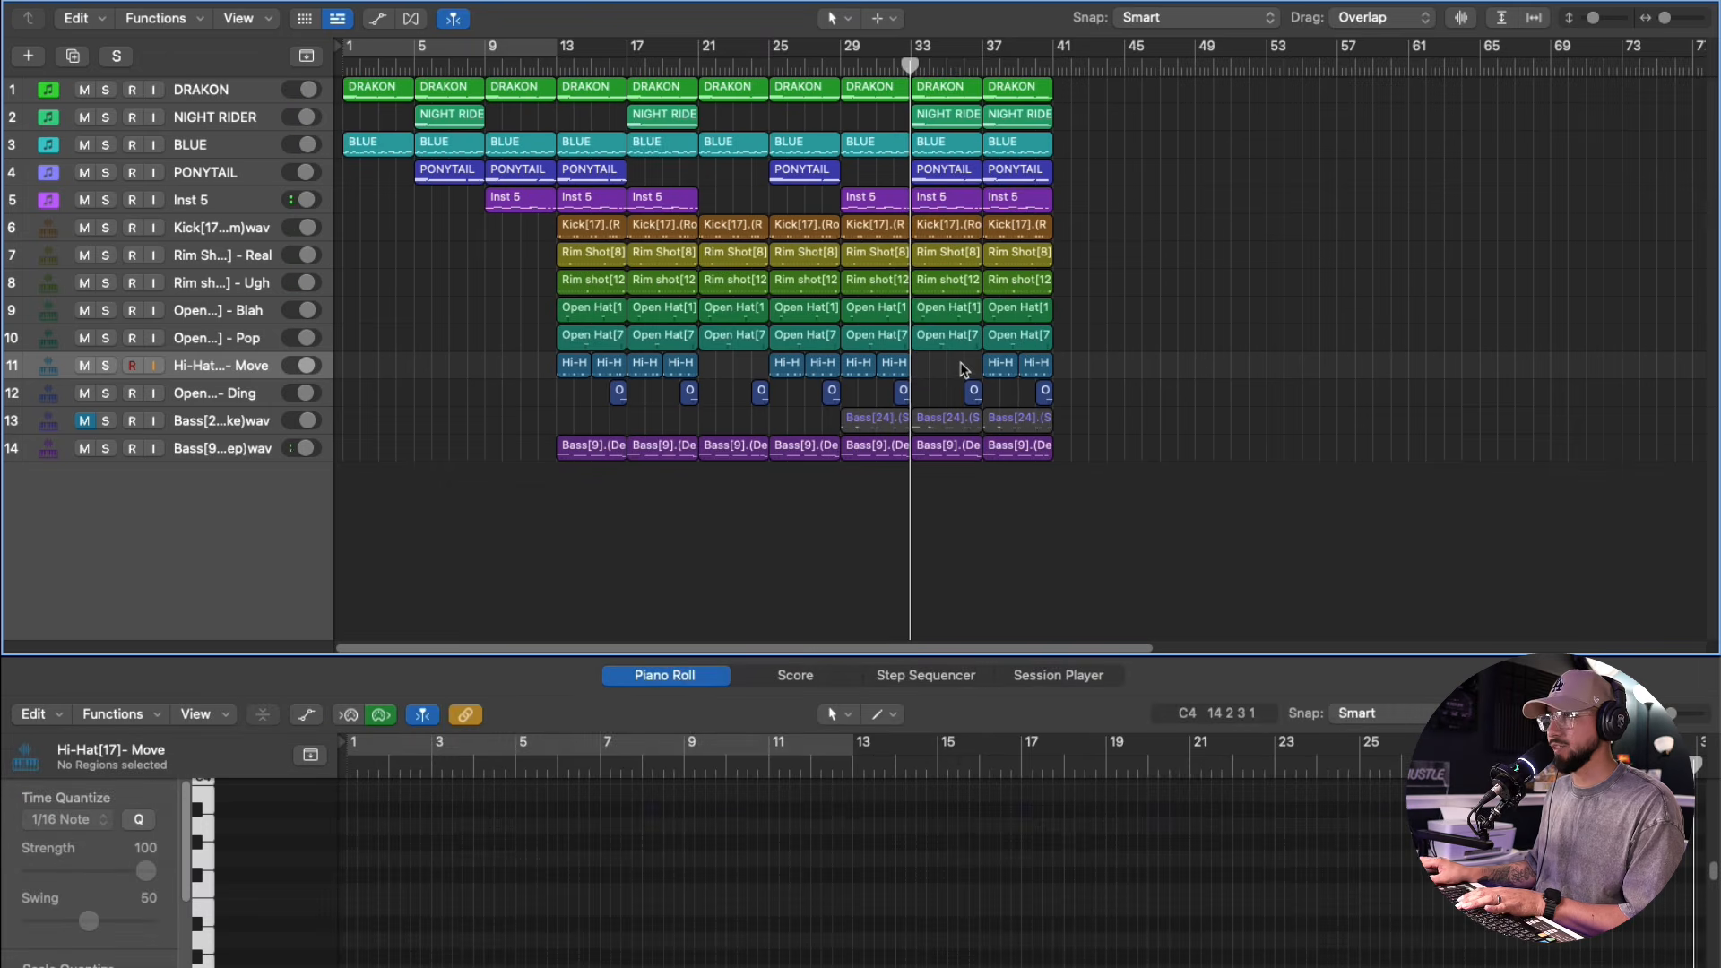
pyautogui.click(944, 344)
pyautogui.press('Delete')
pyautogui.click(945, 310)
pyautogui.press('Delete')
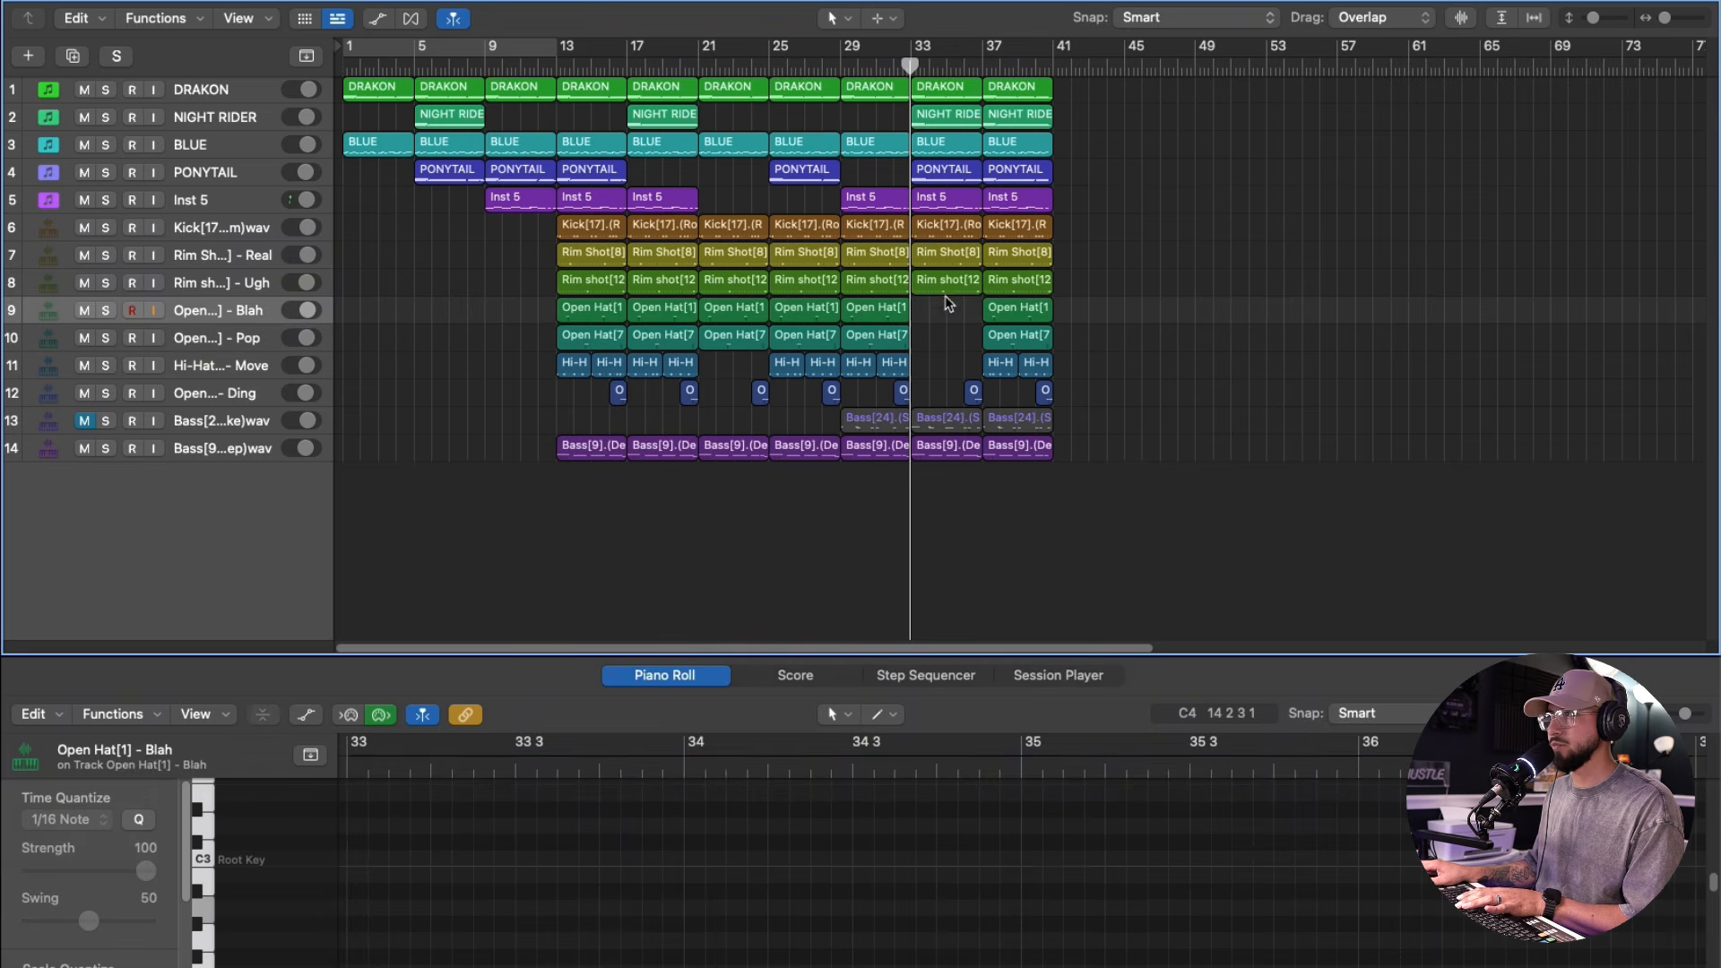
# - Delete the Rim shot[12], Kick[17] and Rim Shot[8] regions in bars 33 to 36 and play back from about bar 32
pyautogui.click(947, 281)
pyautogui.press('Delete')
pyautogui.click(945, 226)
pyautogui.press('Delete')
pyautogui.click(945, 254)
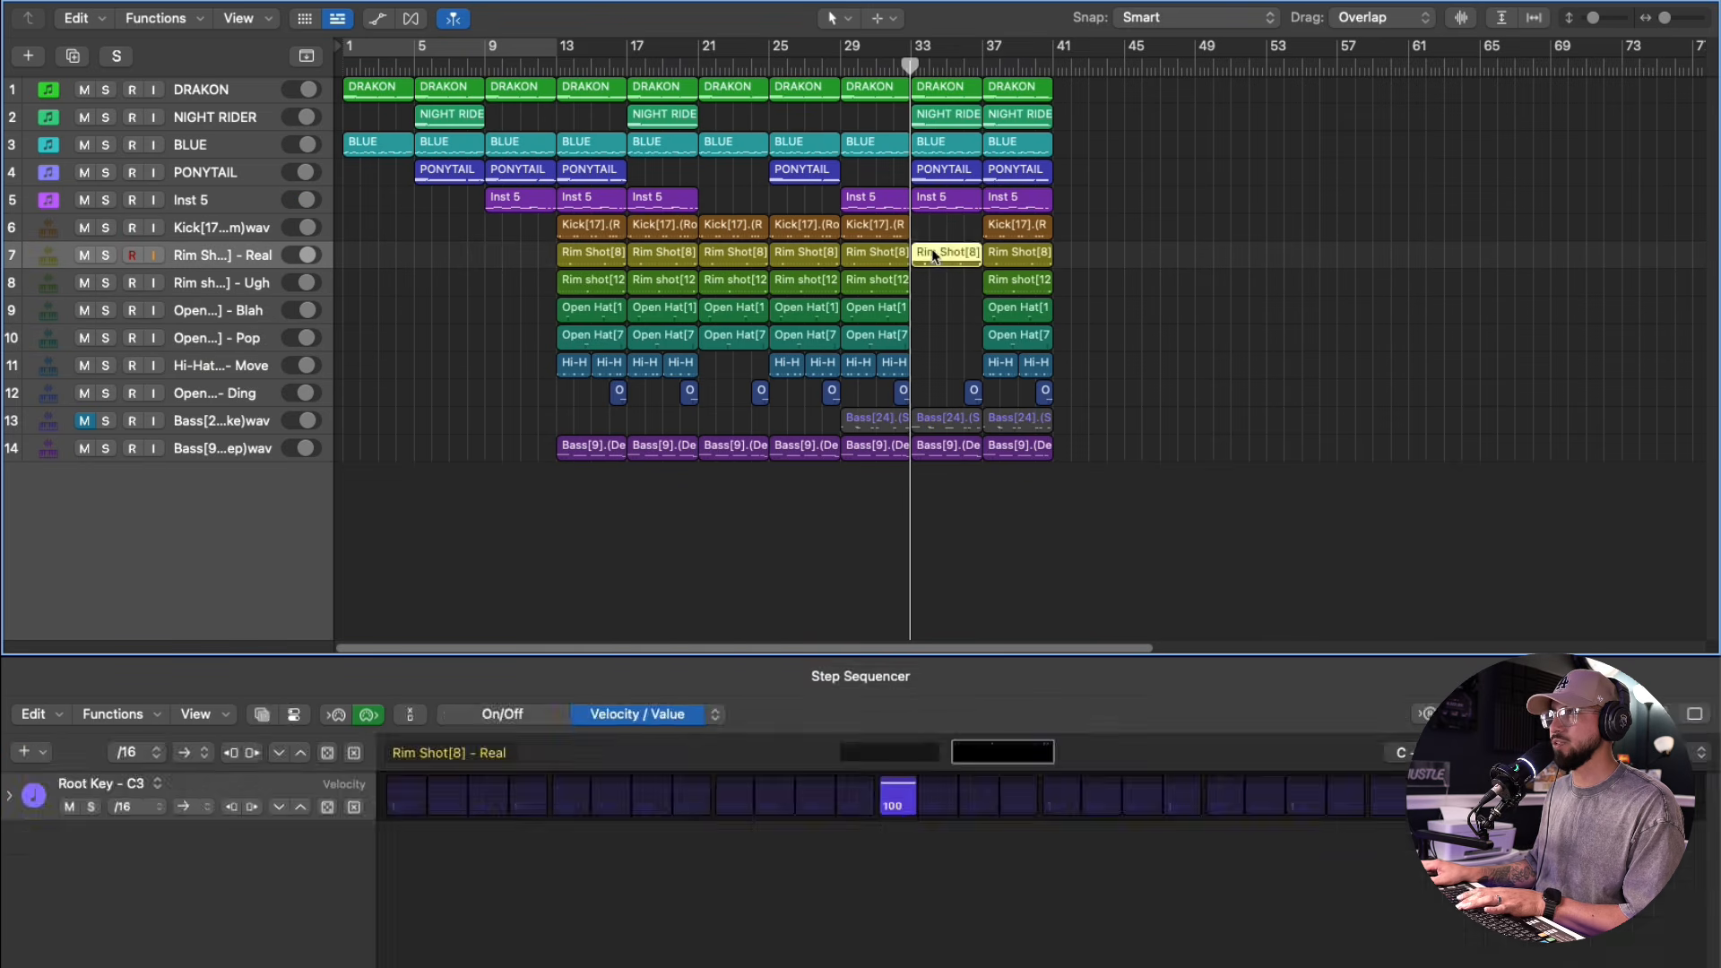
pyautogui.press('Delete')
pyautogui.moveTo(909, 70); pyautogui.dragTo(894, 70)
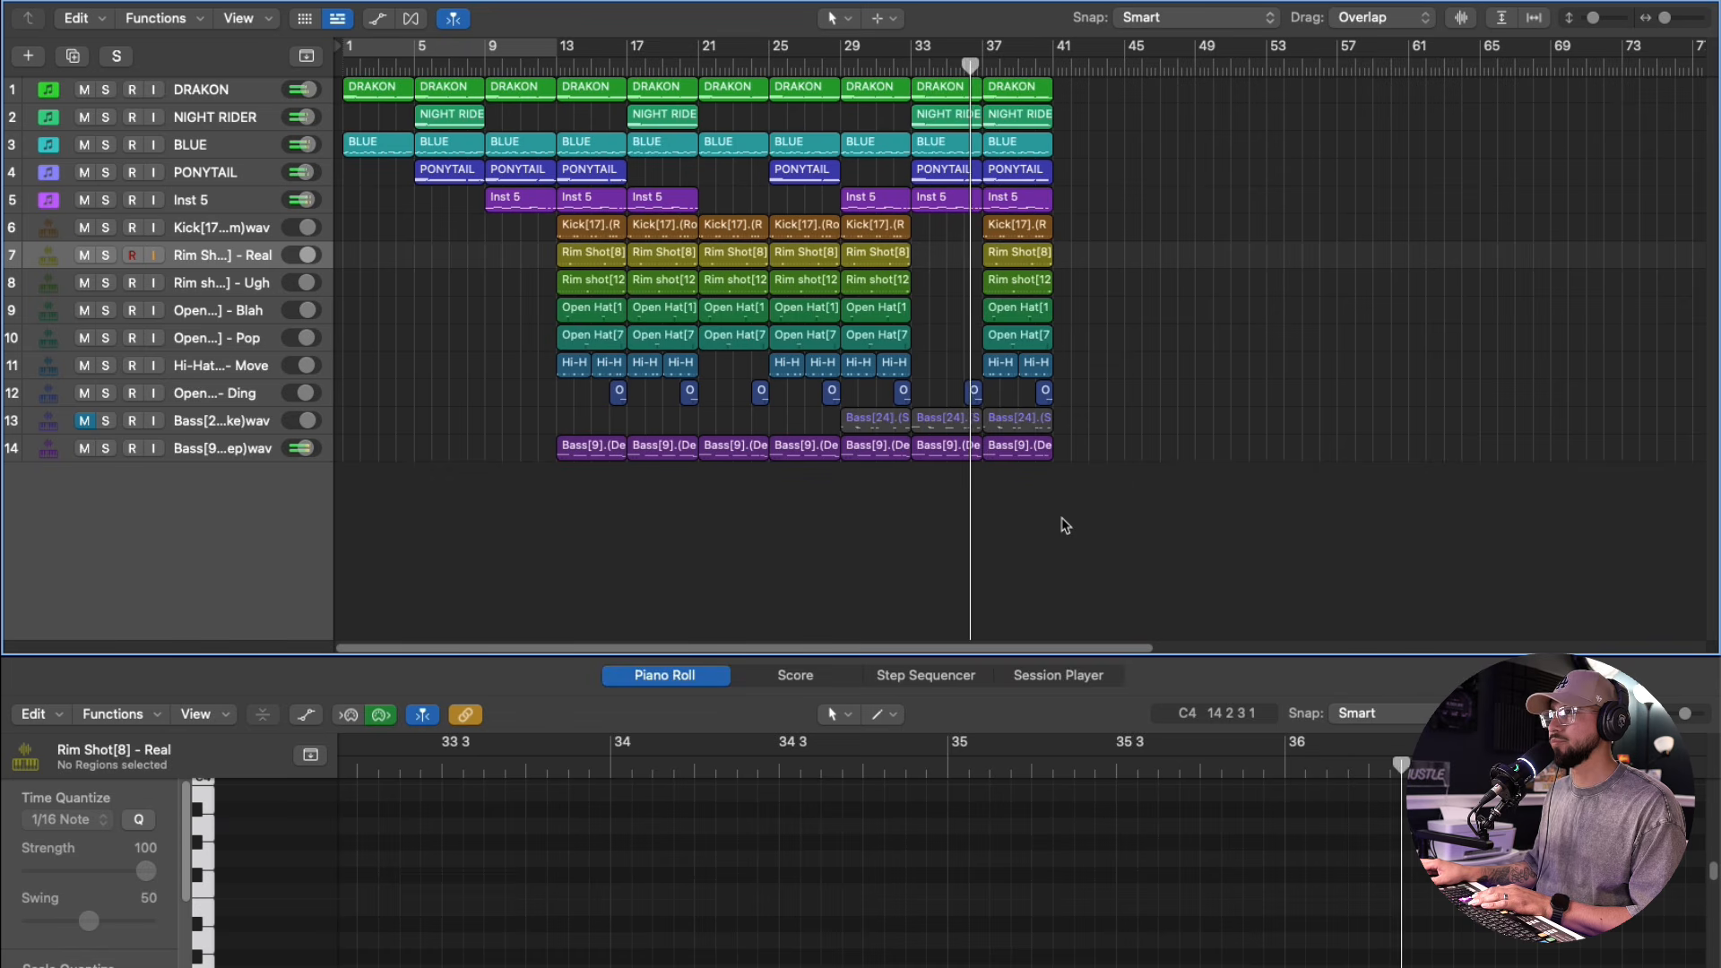
# - Delete the Open Hat[2] - Ding region in bar 36 and the PONYTAIL and NIGHT RIDER regions in bars 33 to 36, checking by playback
pyautogui.click(973, 393)
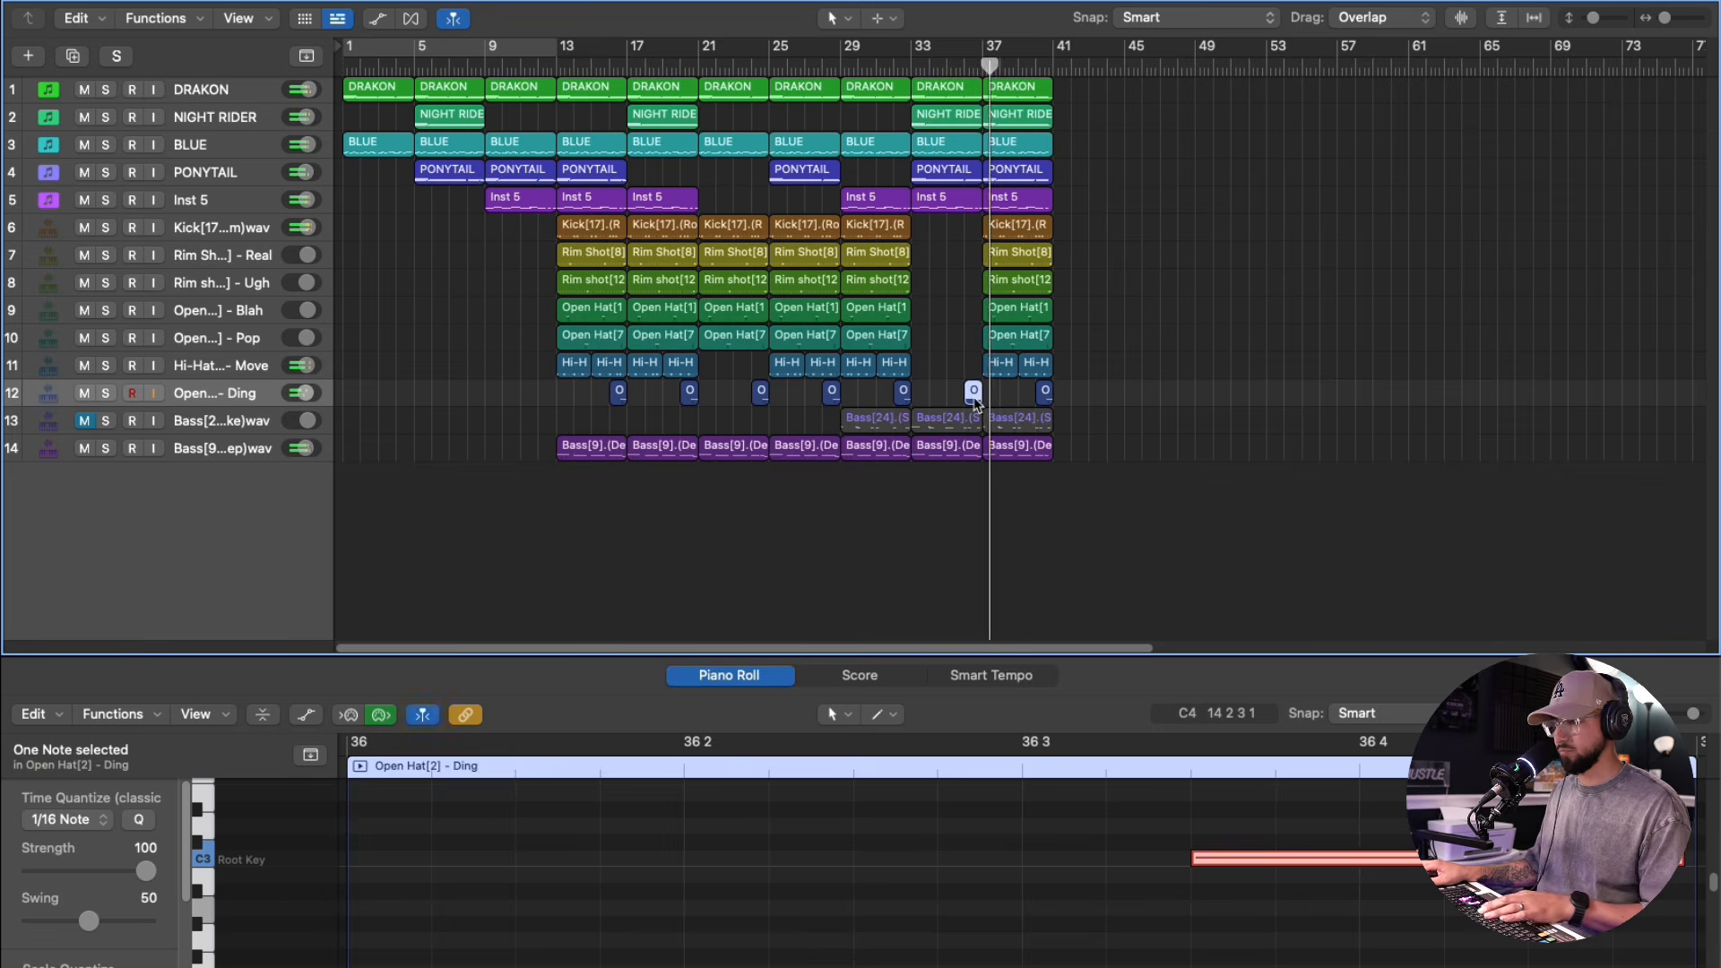
pyautogui.click(966, 66)
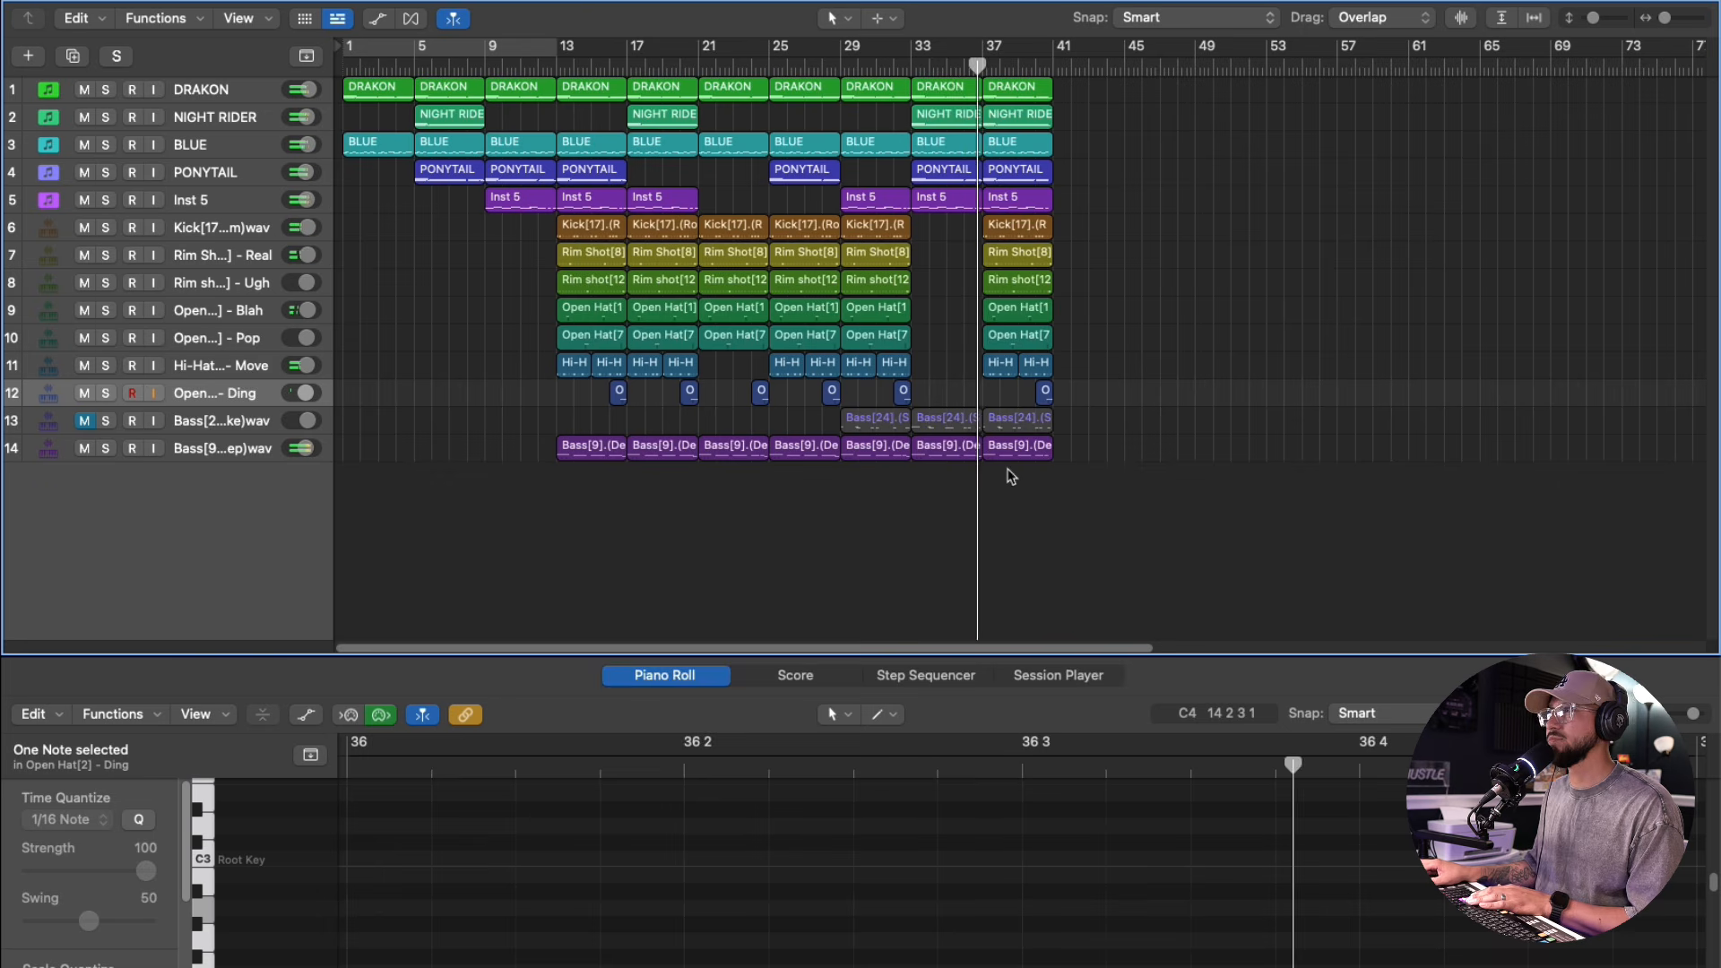
pyautogui.click(933, 178)
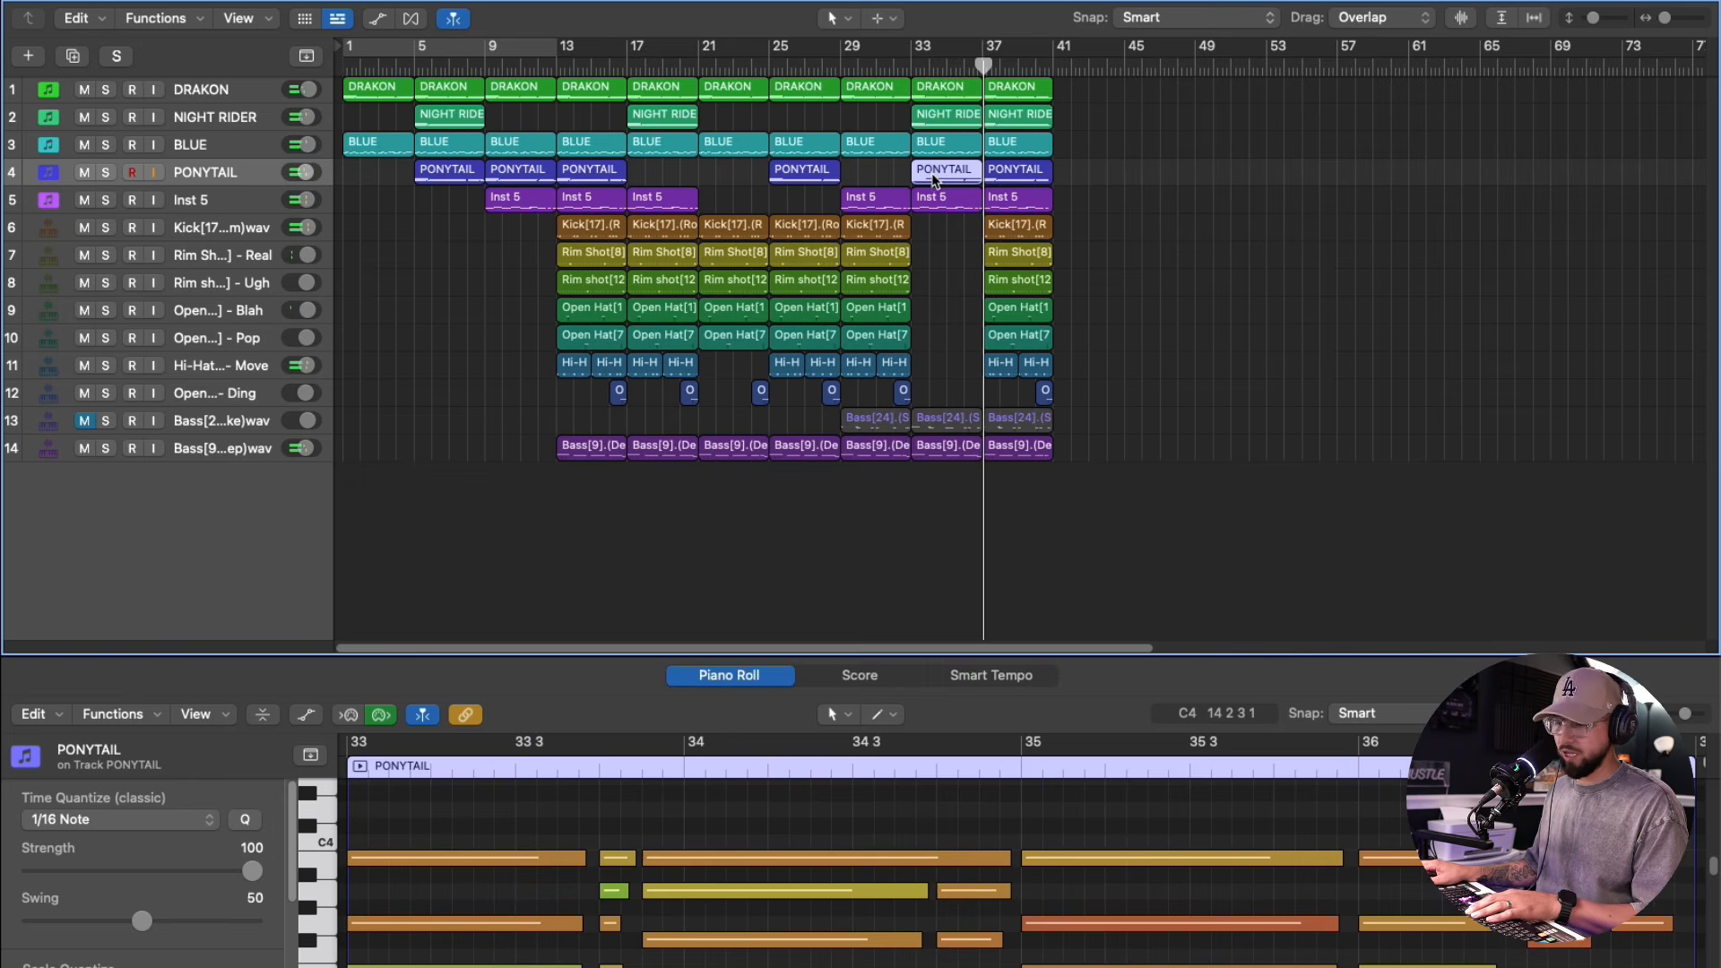
pyautogui.keyDown('shift'); pyautogui.click(949, 123); pyautogui.keyUp('shift')
pyautogui.press('Delete')
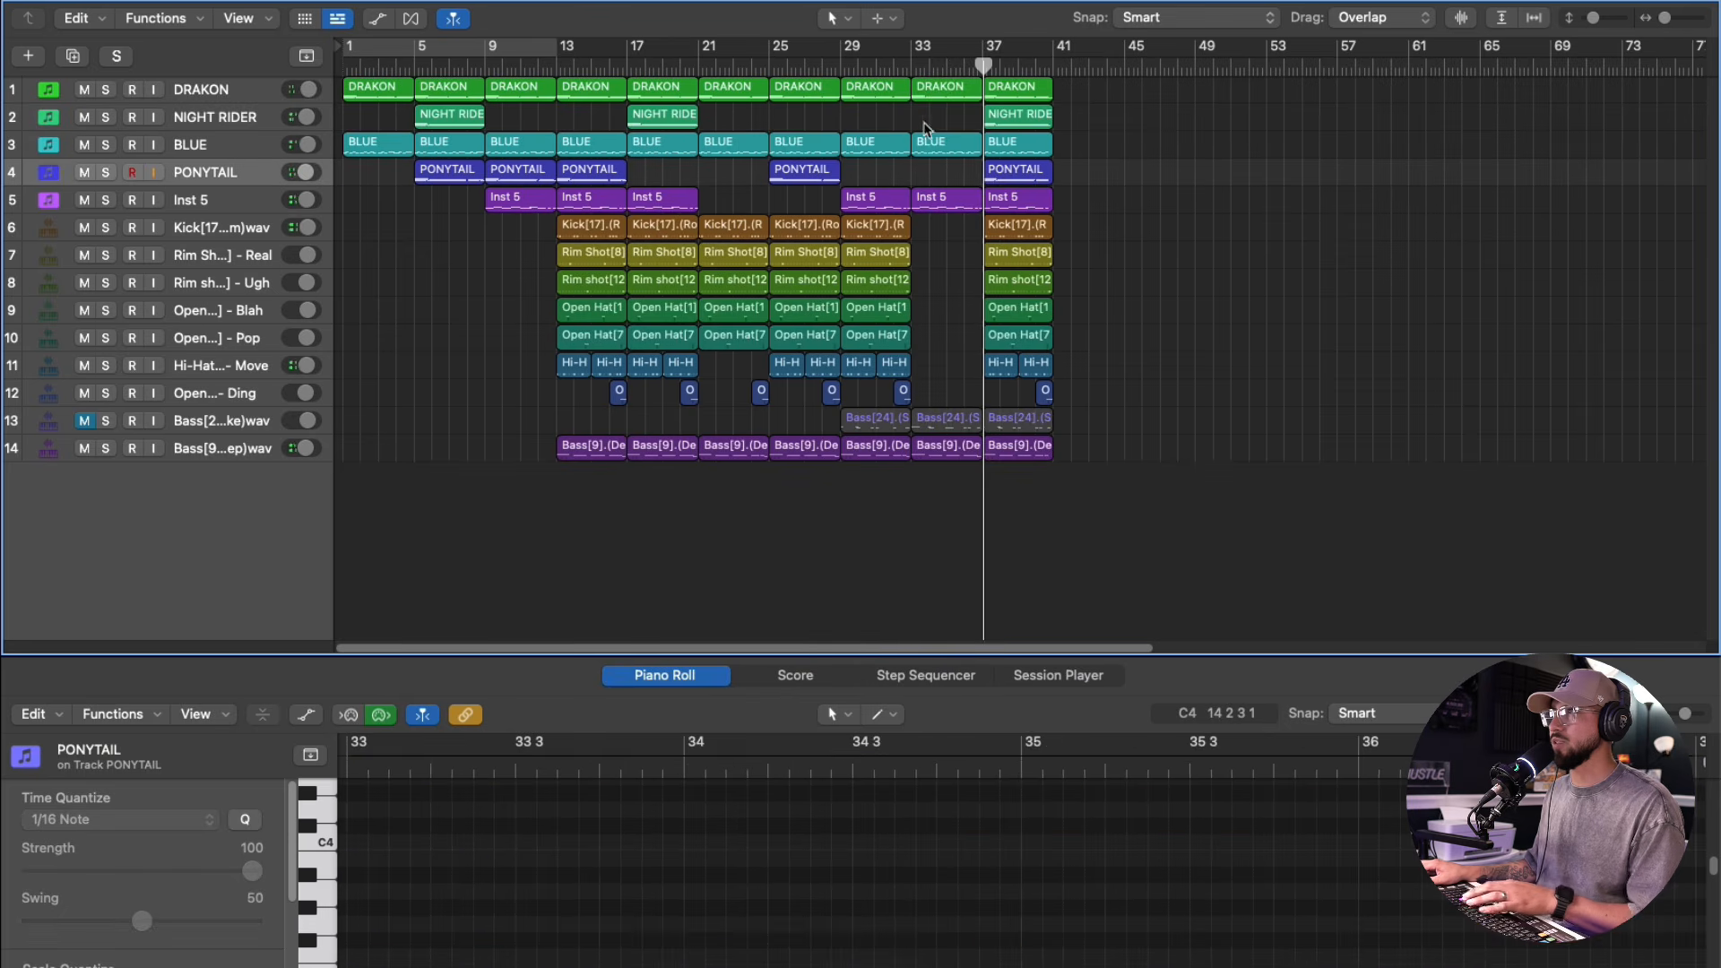
pyautogui.click(896, 66)
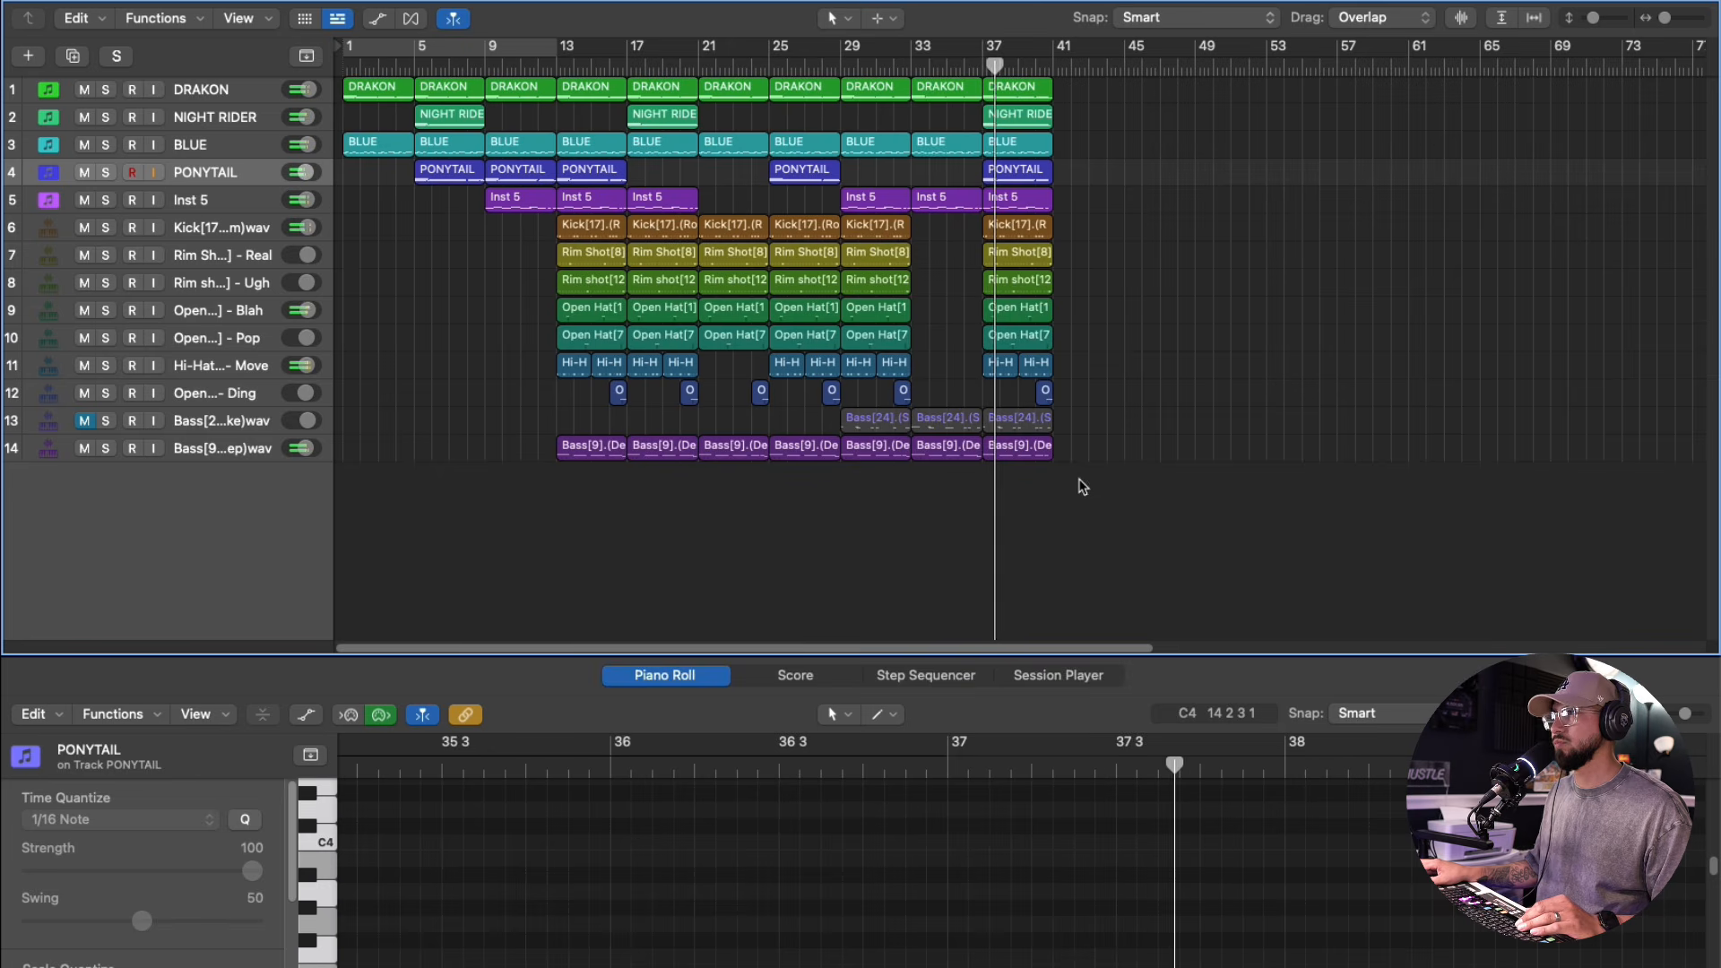
# - Delete all regions in bars 37 to 40, repeat the bars 13 to 36 section from bar 37, and play the transition
pyautogui.moveTo(1076, 464); pyautogui.dragTo(1002, 103)
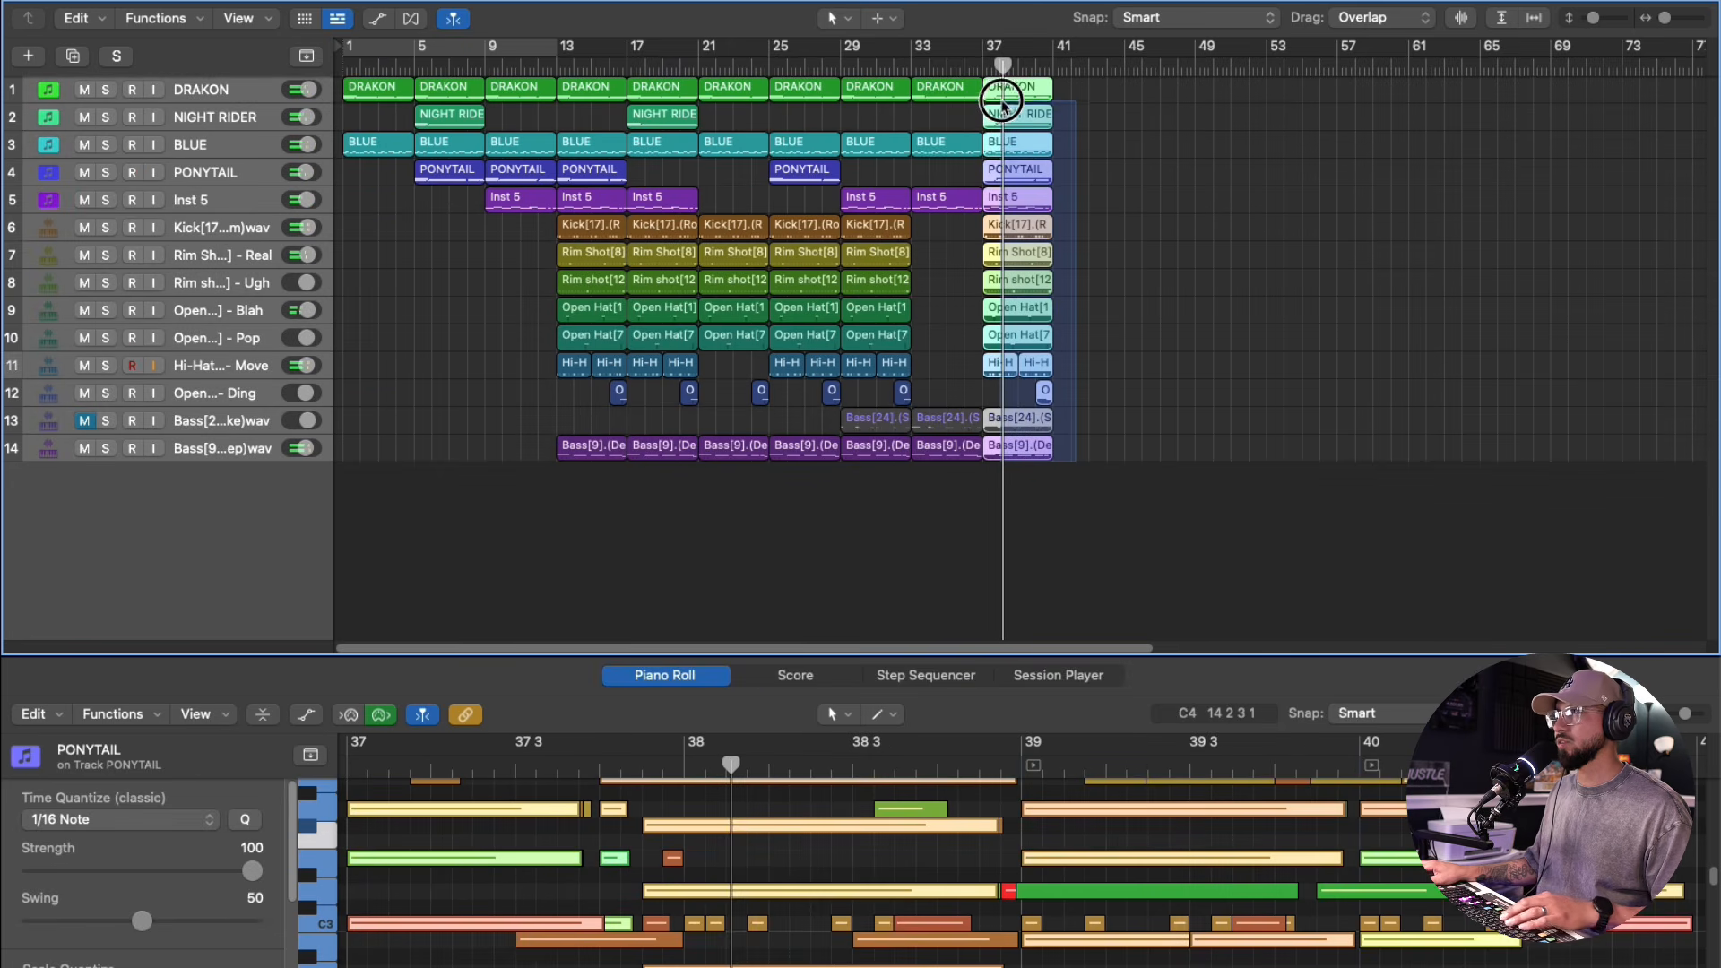
pyautogui.press('Delete')
pyautogui.moveTo(1058, 507); pyautogui.dragTo(578, 90)
pyautogui.press('super+a')
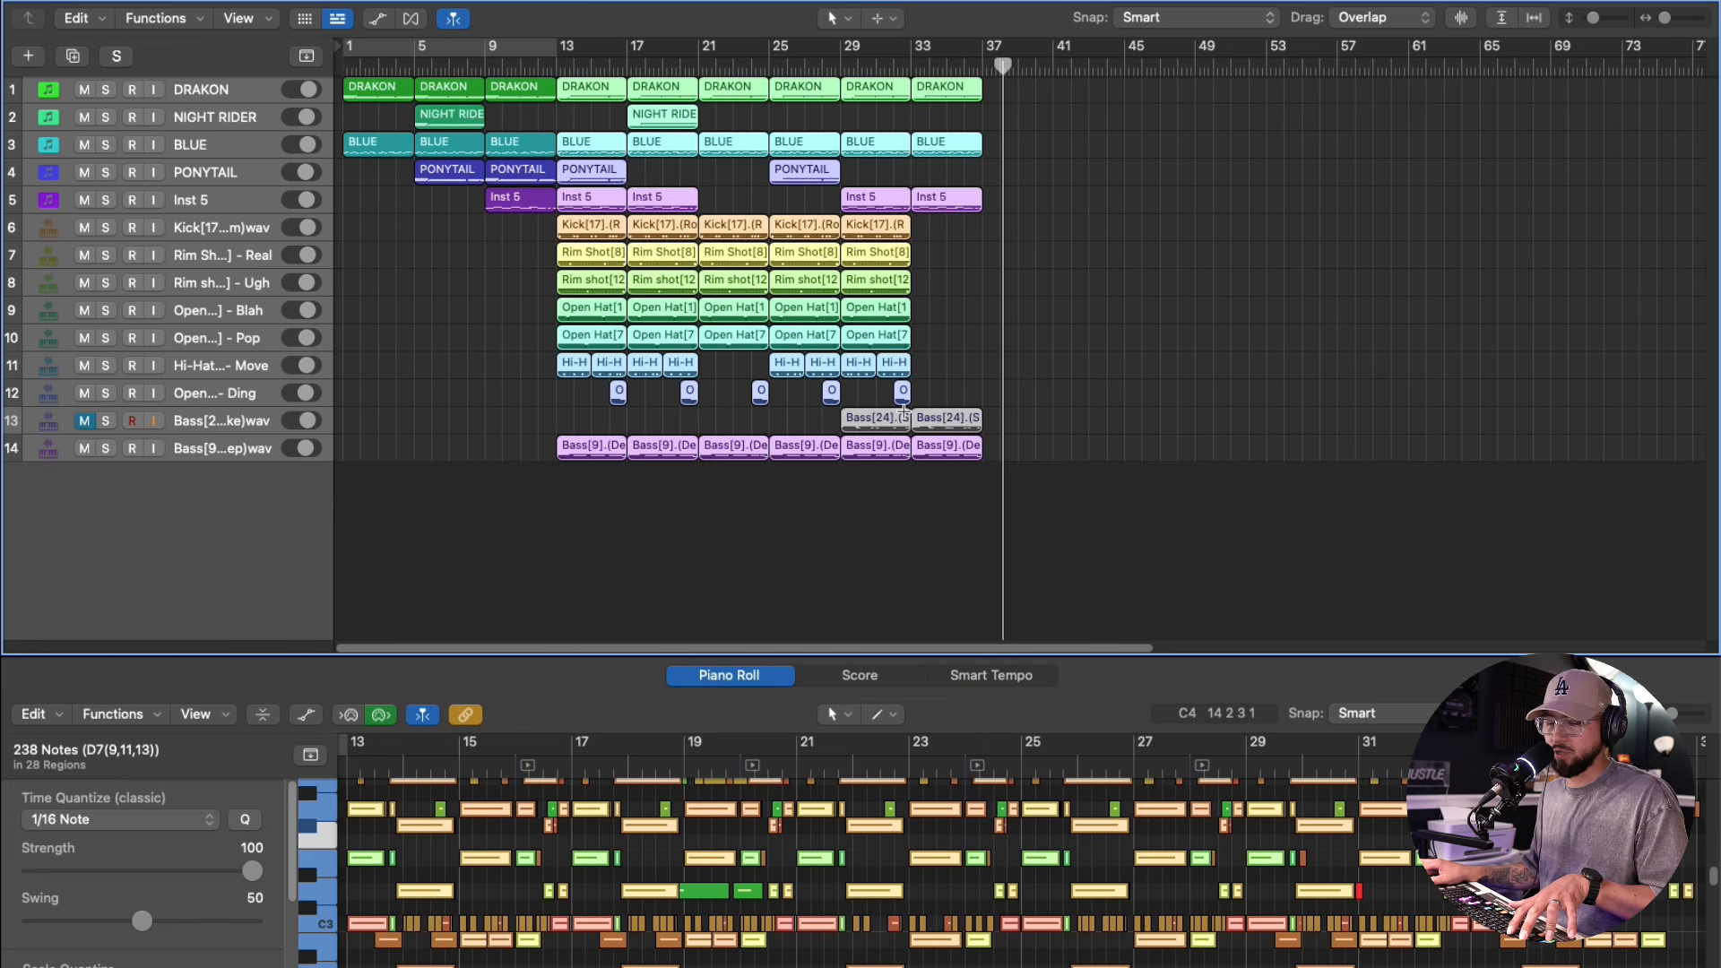
pyautogui.press('super+r')
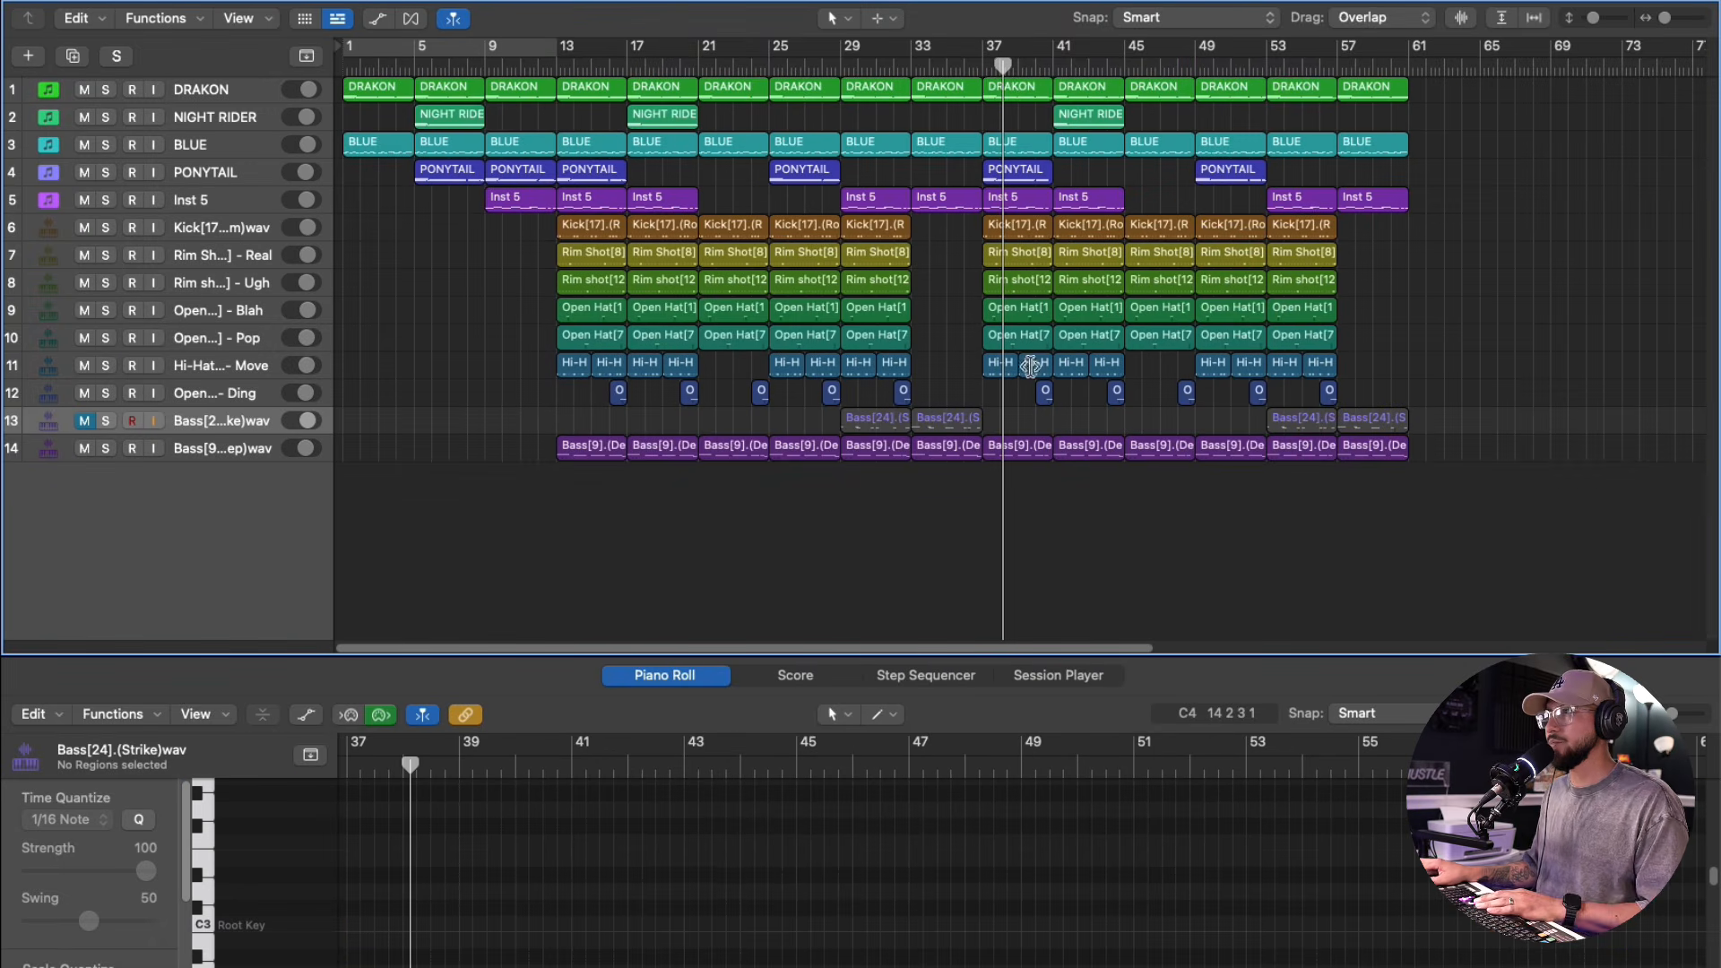
pyautogui.doubleClick(969, 71)
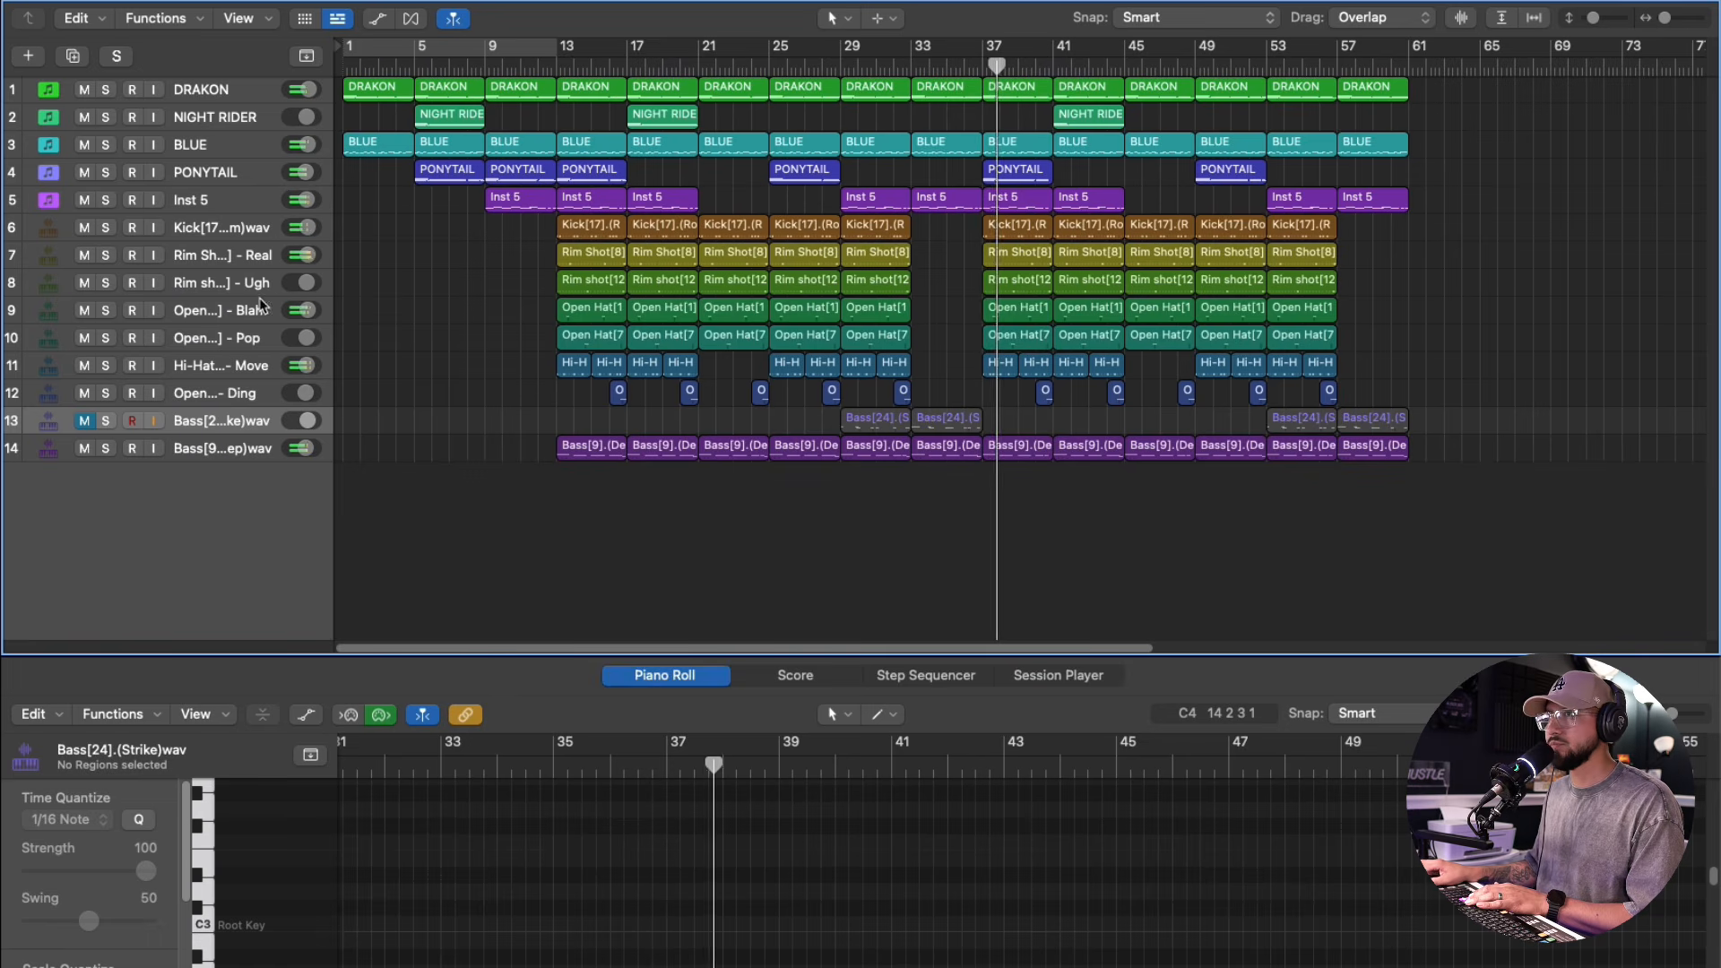
pyautogui.click(220, 226)
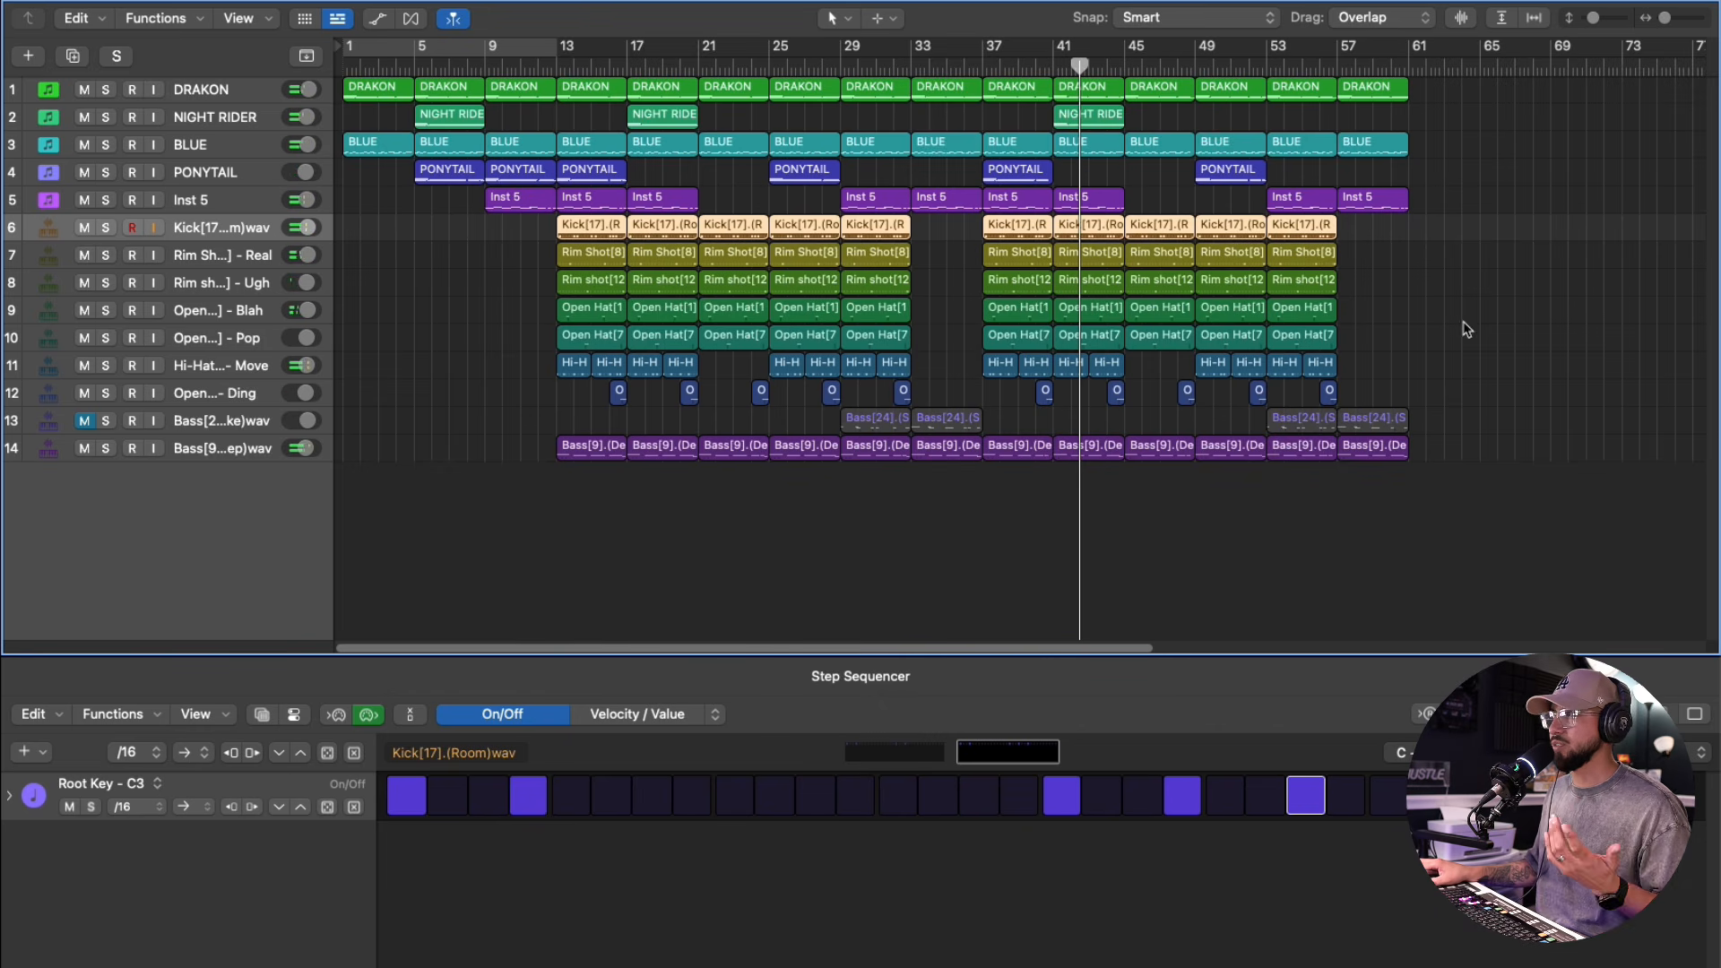
# - Repeat the bars 37 to 60 section from bar 61 and place the playhead at about bar 65
pyautogui.moveTo(1462, 460); pyautogui.dragTo(1011, 90)
pyautogui.press('z')
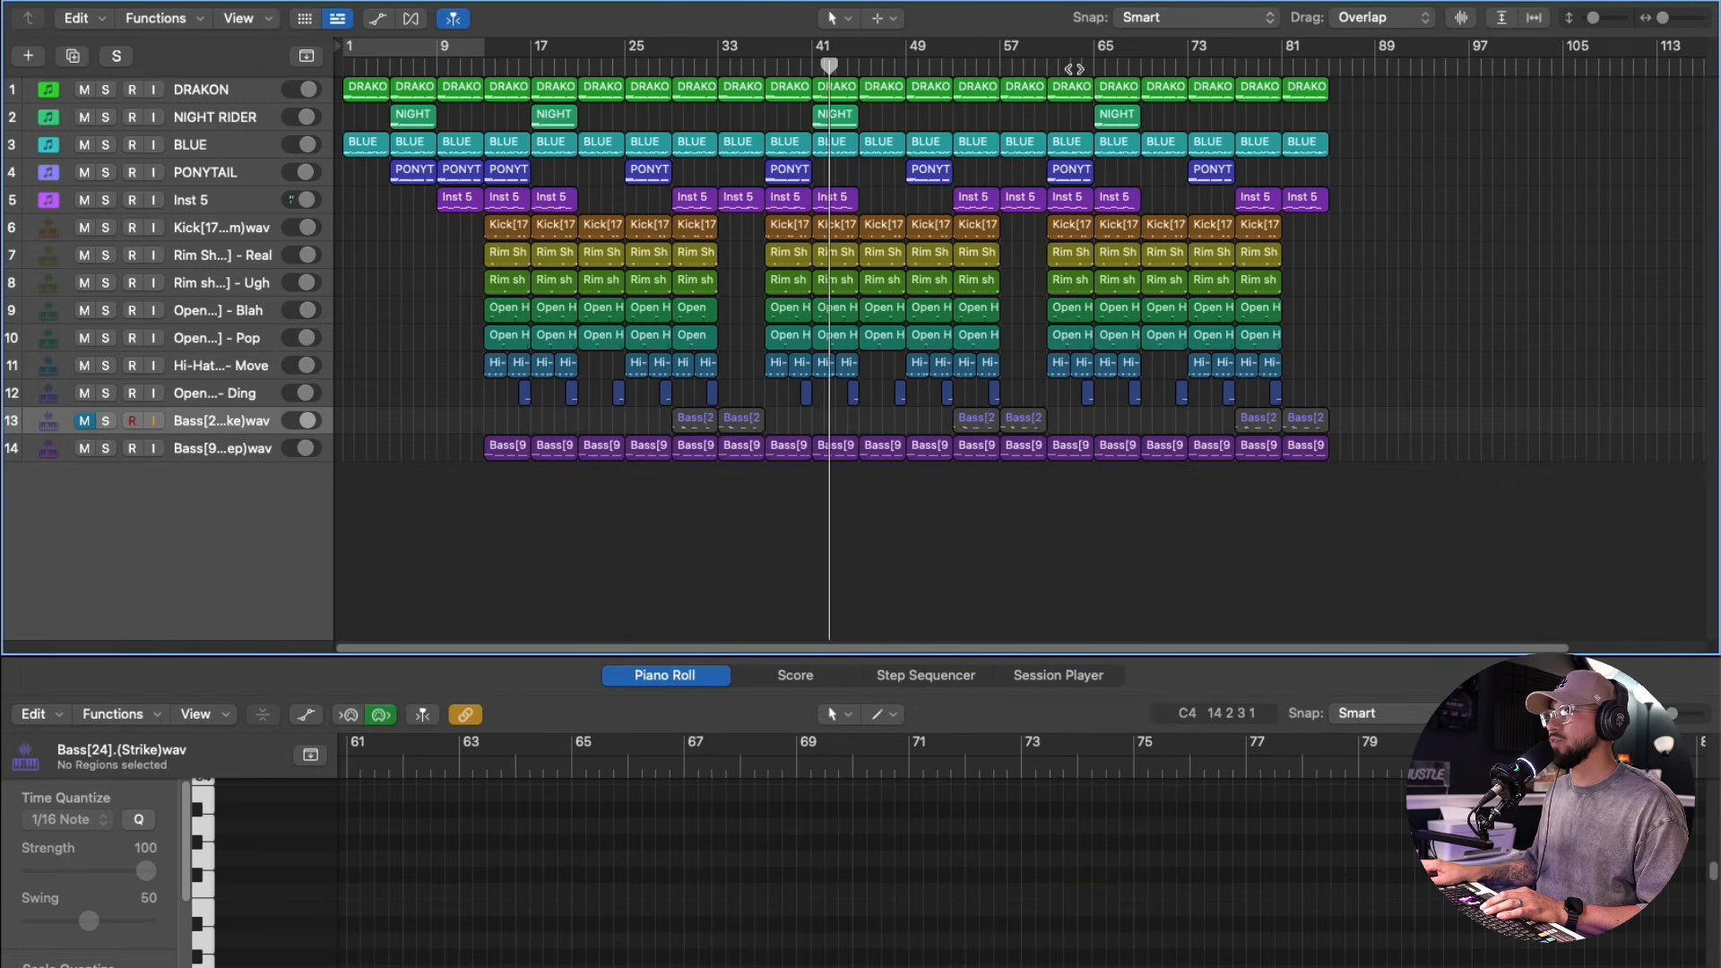
pyautogui.click(1070, 65)
pyautogui.click(1105, 65)
pyautogui.click(964, 19)
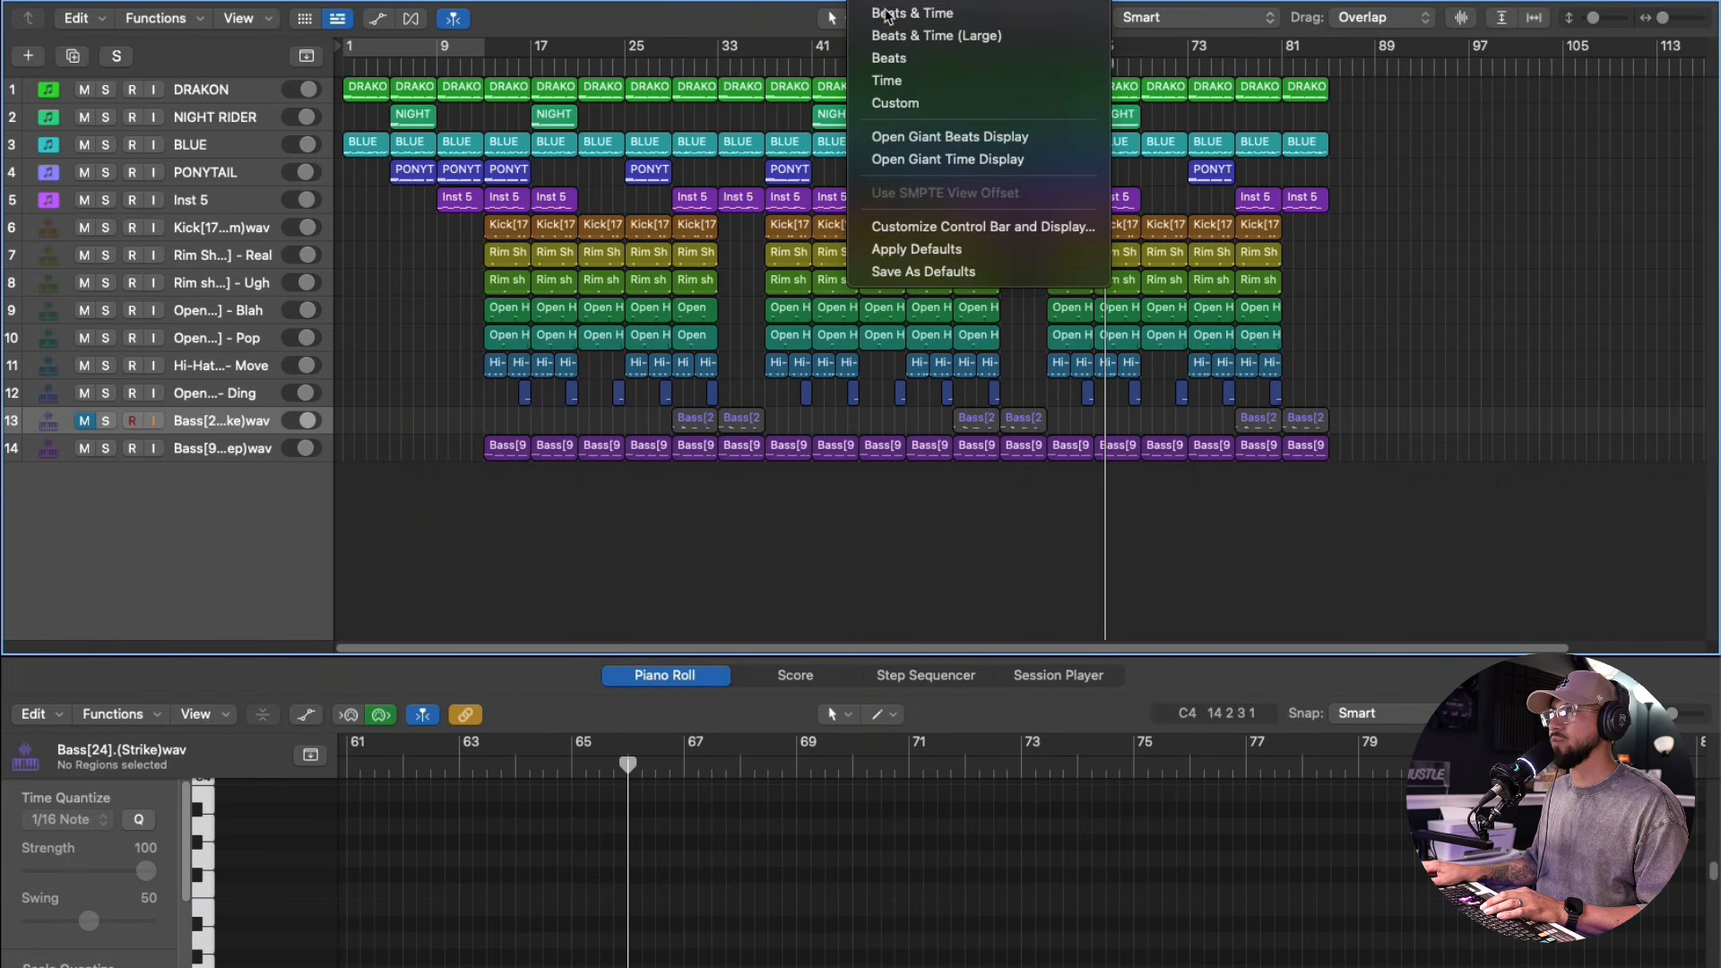
pyautogui.click(885, 15)
# - Delete all regions from bar 69 onward and repeat the bars 61 to 68 regions into bars 69 to 76
pyautogui.moveTo(1352, 485); pyautogui.dragTo(1163, 97)
pyautogui.press('Delete')
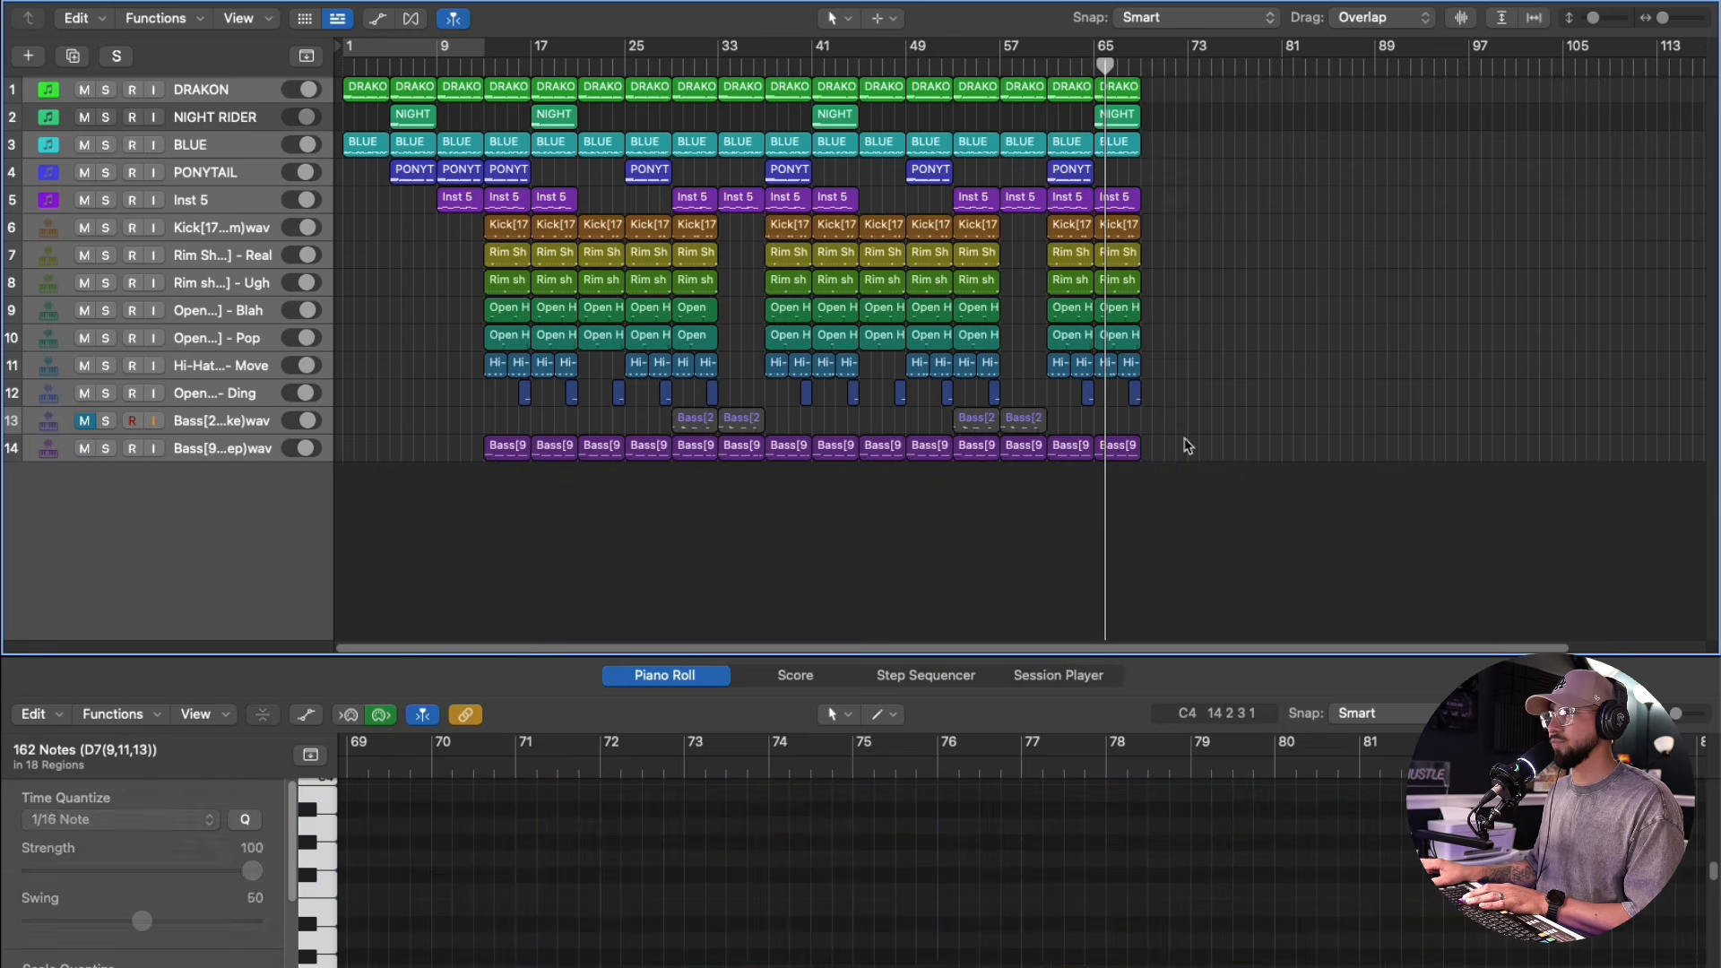
pyautogui.click(1118, 335)
pyautogui.moveTo(1165, 461); pyautogui.dragTo(1057, 83)
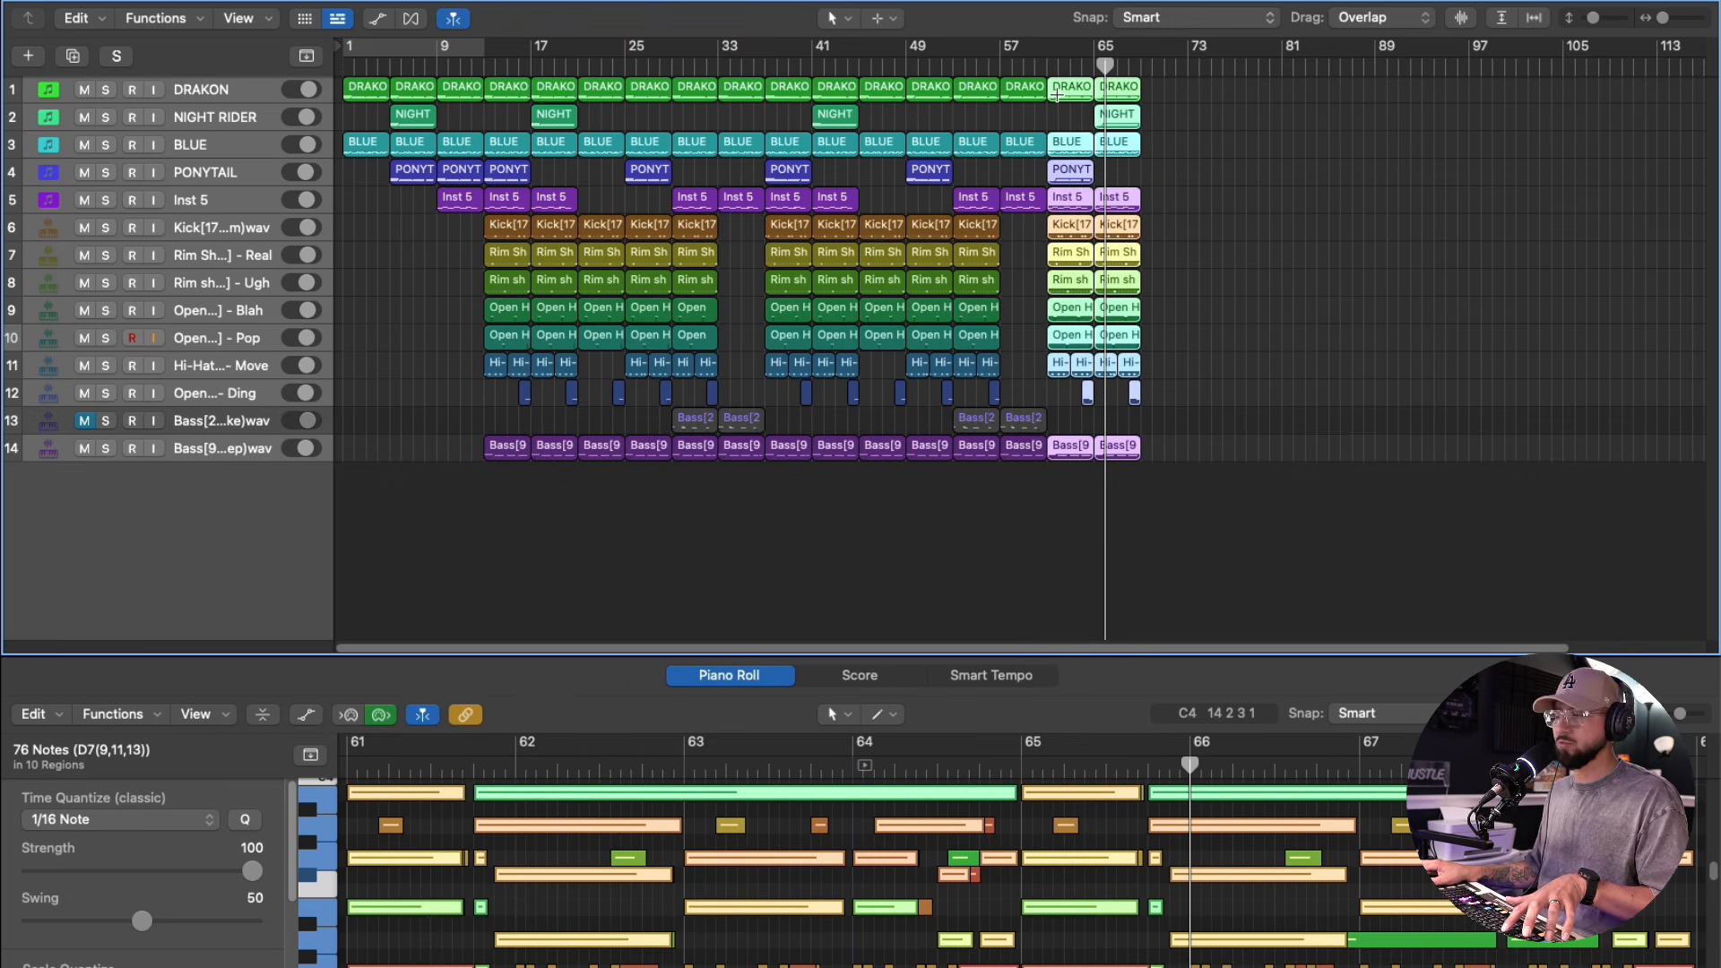
pyautogui.press('cmd+r')
# - Repeat the DRAKON, NIGHT RIDER, BLUE and Inst 5 regions of bars 73 to 76 into bars 77 to 80 and play from bar 77
pyautogui.click(1211, 66)
pyautogui.click(1248, 162)
pyautogui.moveTo(1251, 202); pyautogui.dragTo(1192, 61)
pyautogui.press('cmd+r')
pyautogui.click(1235, 65)
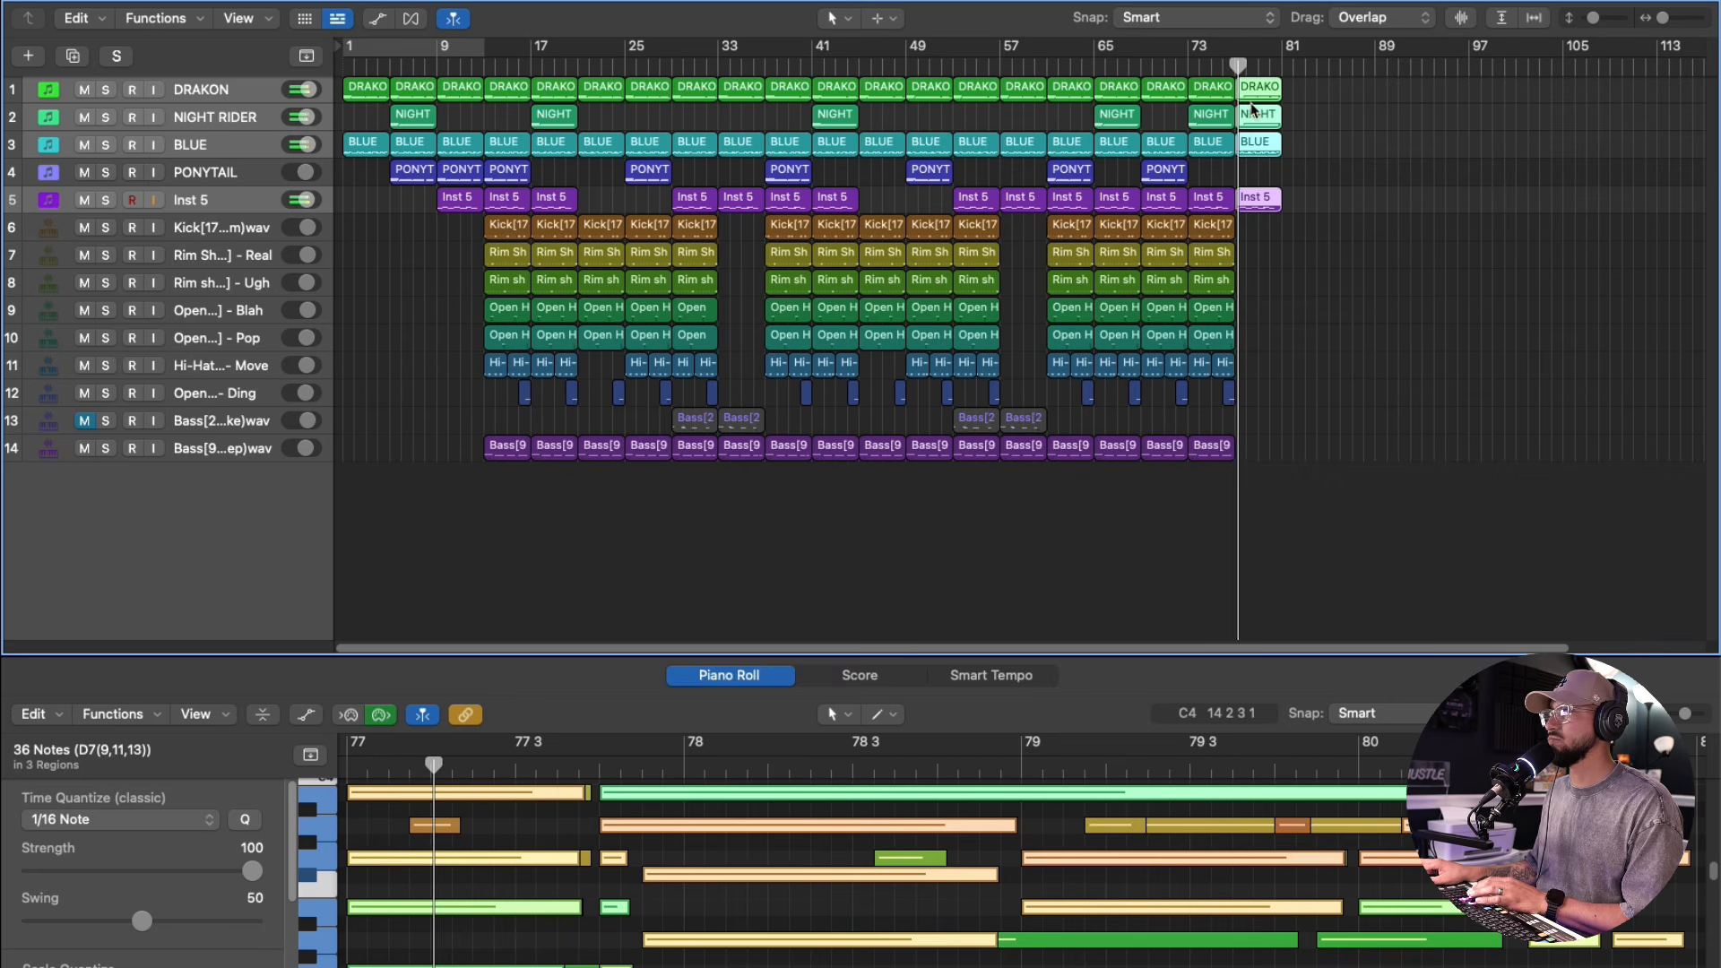
pyautogui.click(1308, 246)
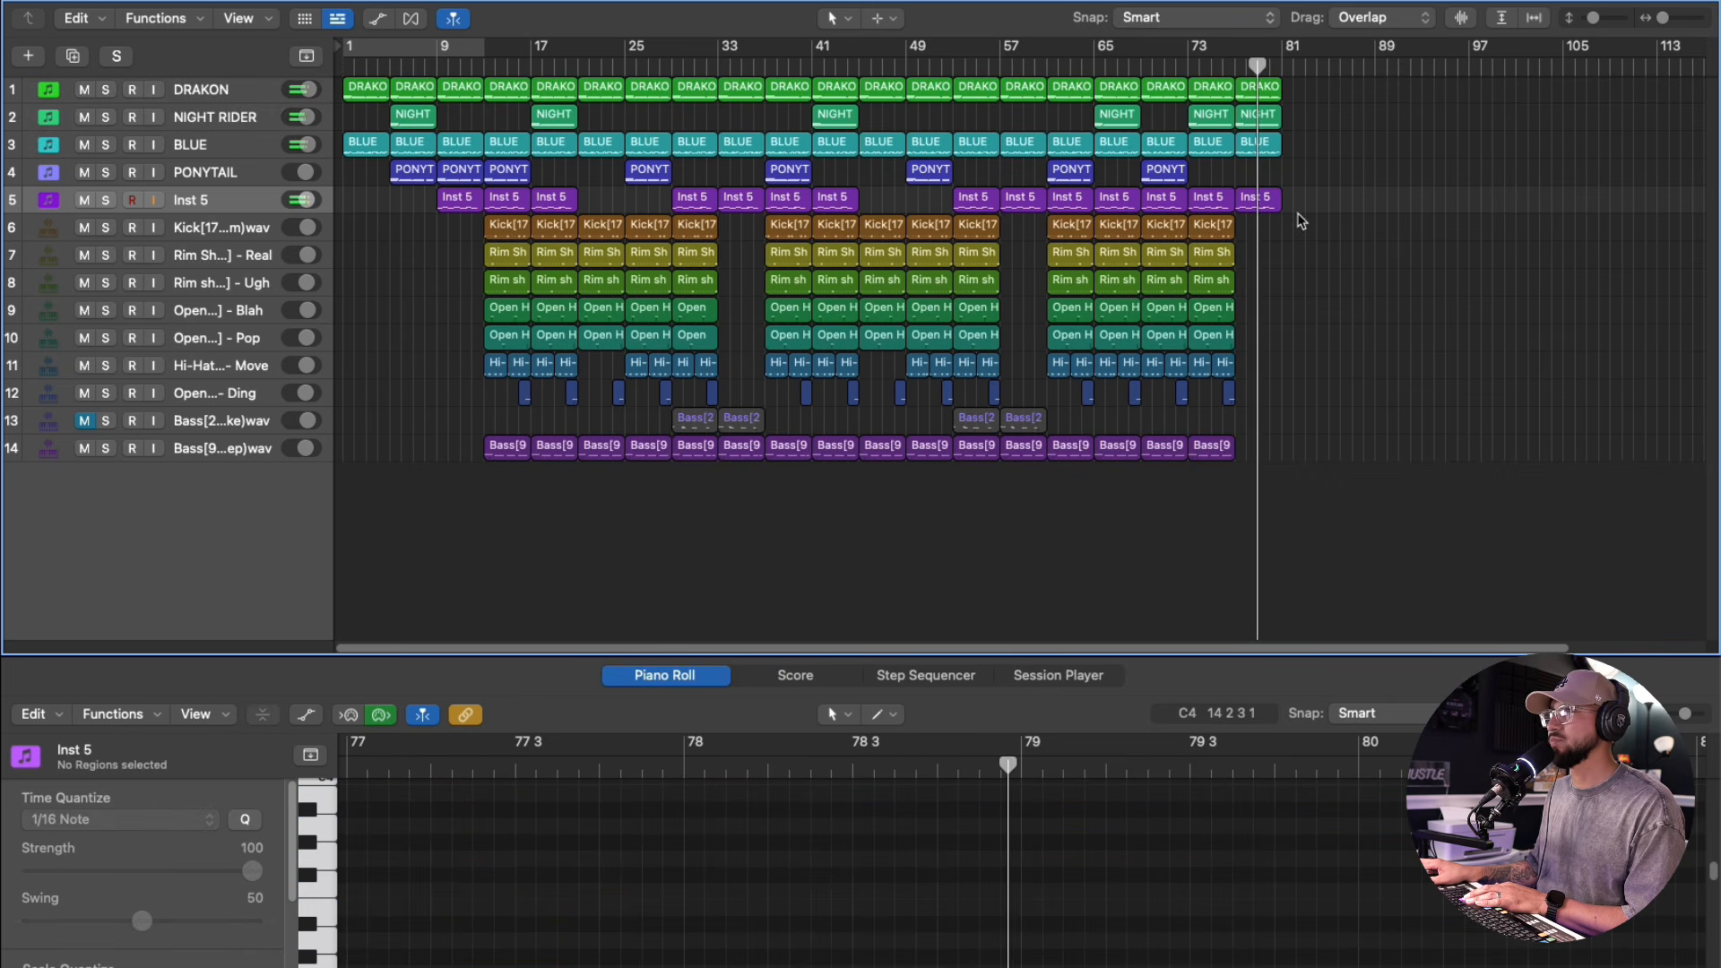
# - Repeat the DRAKON, NIGHT RIDER and BLUE regions of bars 77 to 80 into bars 81 to 84
pyautogui.moveTo(1299, 212); pyautogui.dragTo(1266, 100)
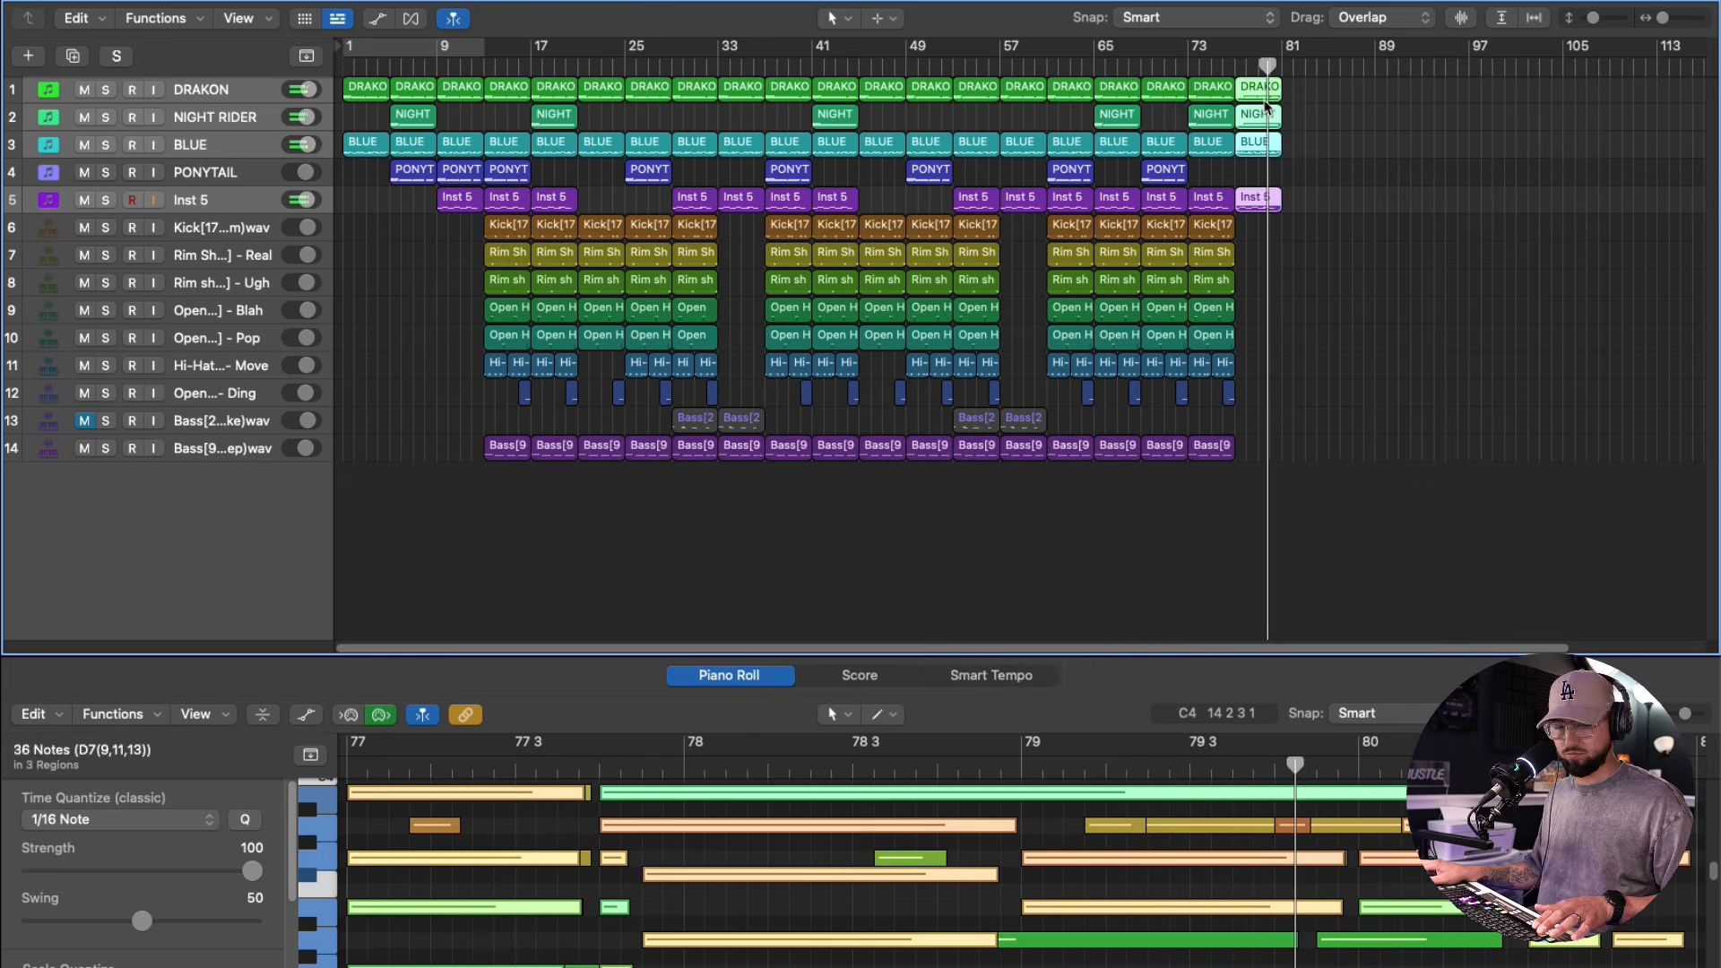
pyautogui.moveTo(1311, 162); pyautogui.dragTo(1262, 89)
pyautogui.press('super+r')
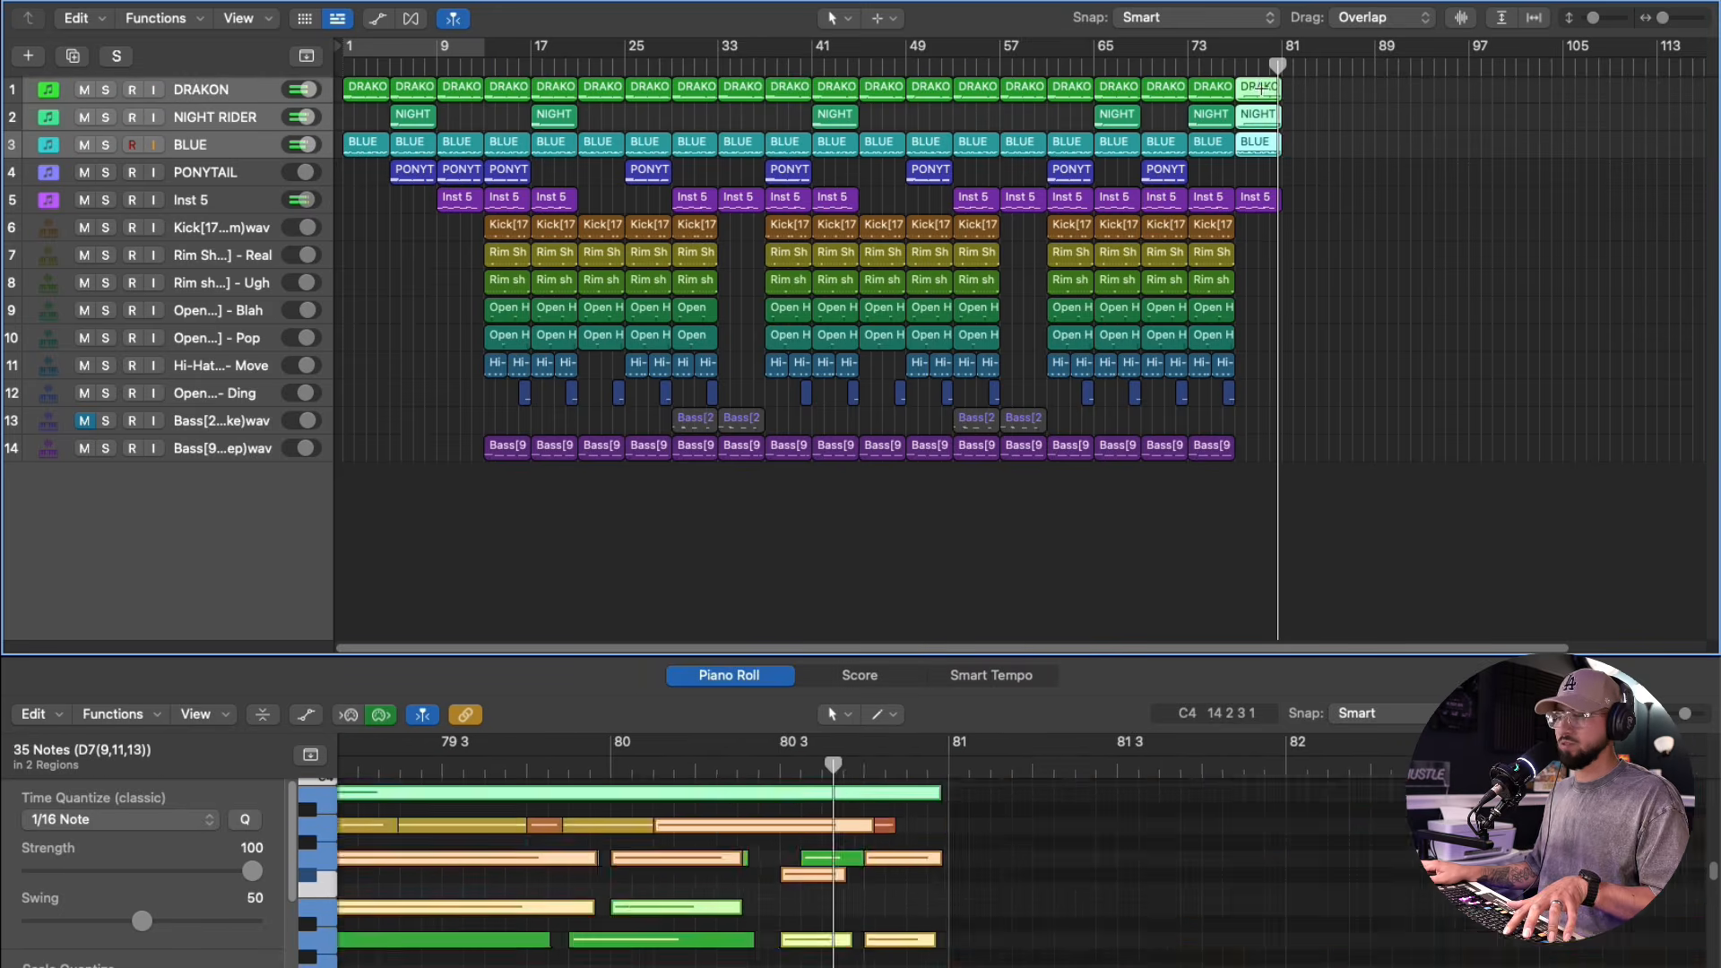
pyautogui.click(1311, 191)
# - Delete the NIGHT RIDER region in bars 81 to 84 and play back the ending
pyautogui.click(1259, 118)
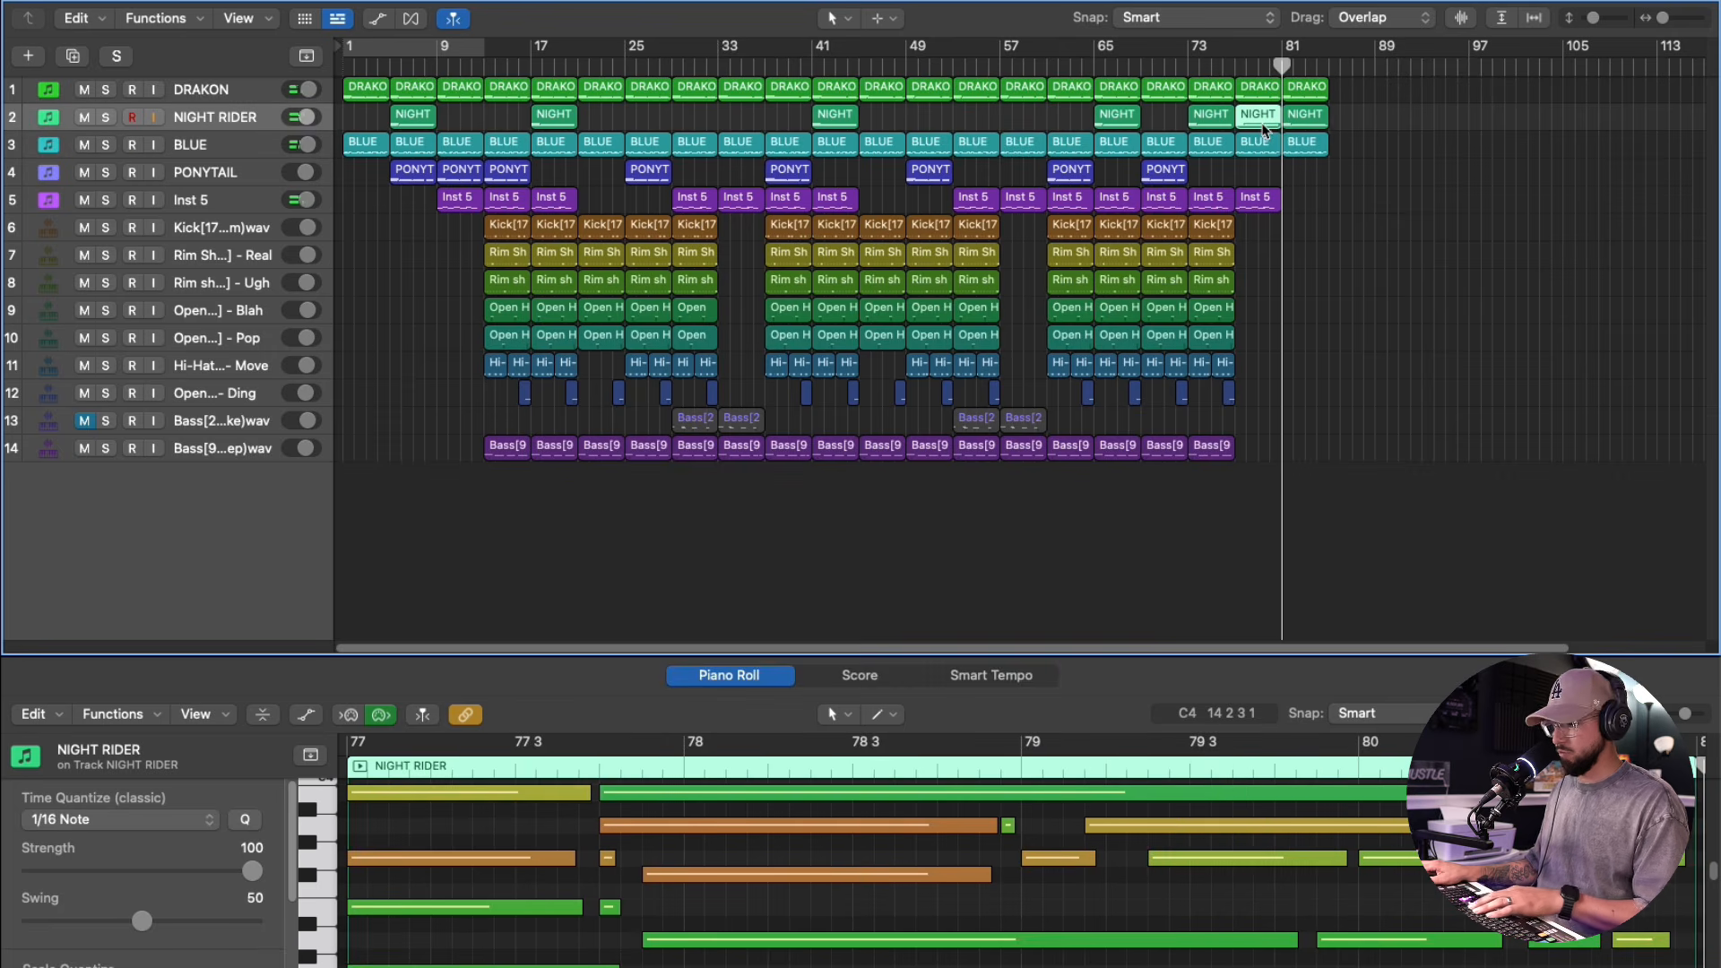
pyautogui.click(1315, 121)
pyautogui.press('Delete')
pyautogui.press('space')
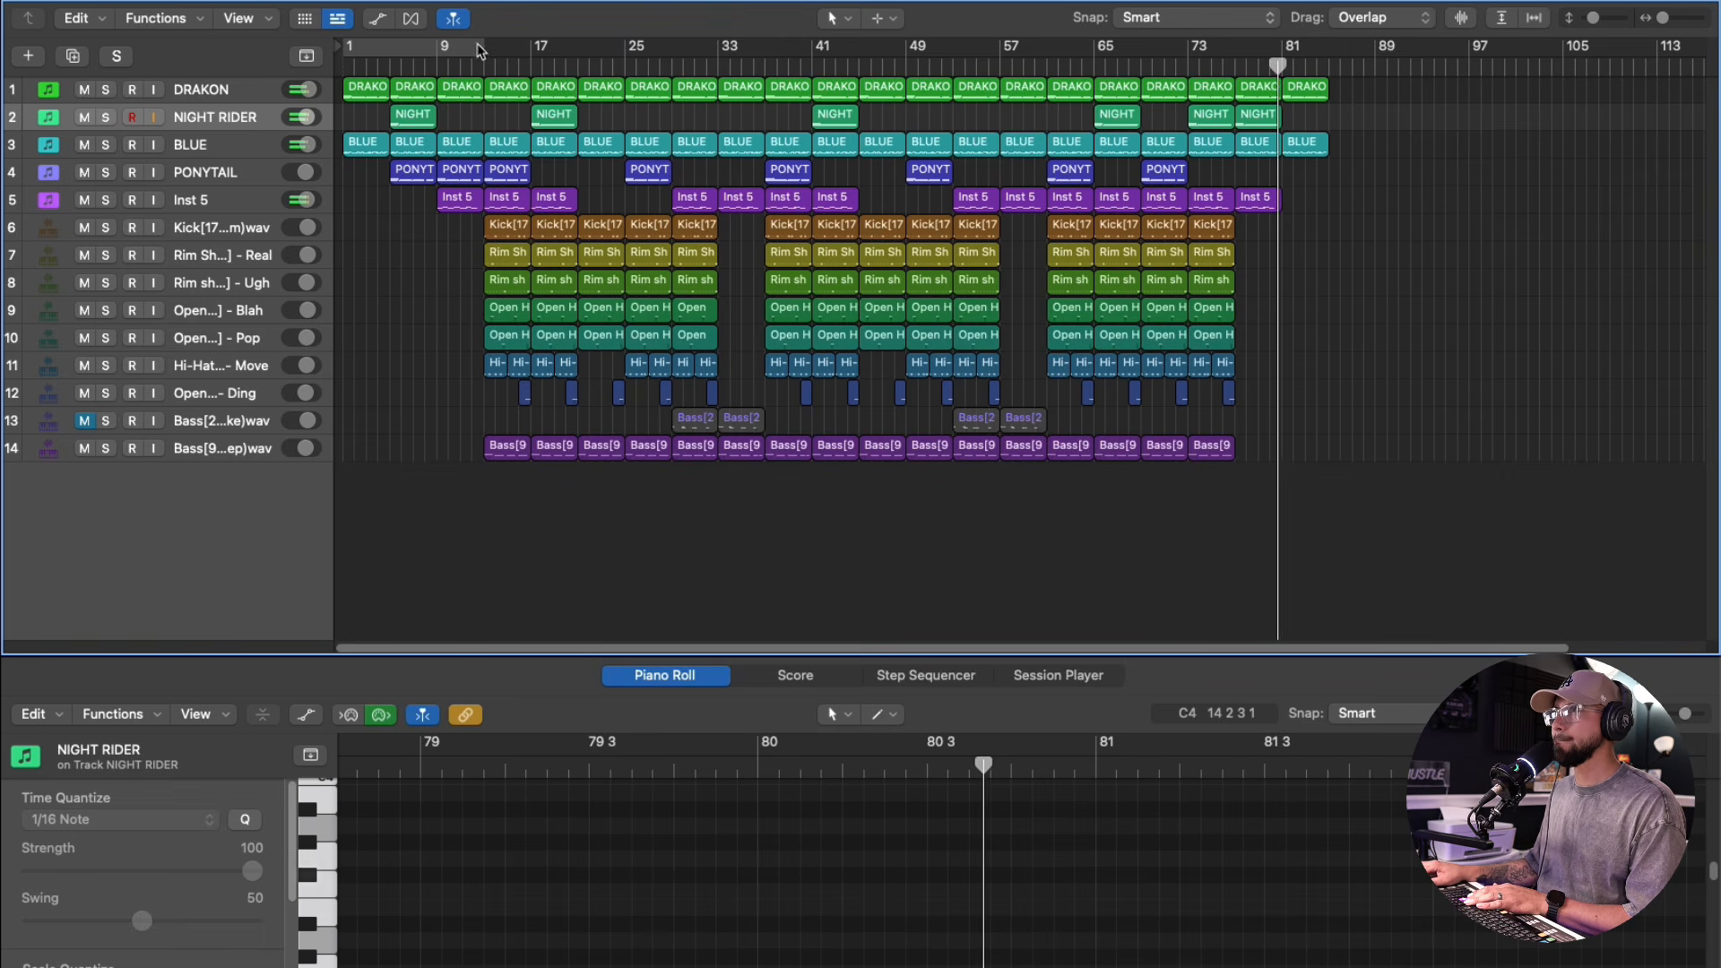
# - Set the cycle range from bar 1 to about bar 87 and move the project end to about bar 88
pyautogui.moveTo(346, 49); pyautogui.dragTo(1352, 261)
pyautogui.hscroll(5, 1410, 642)
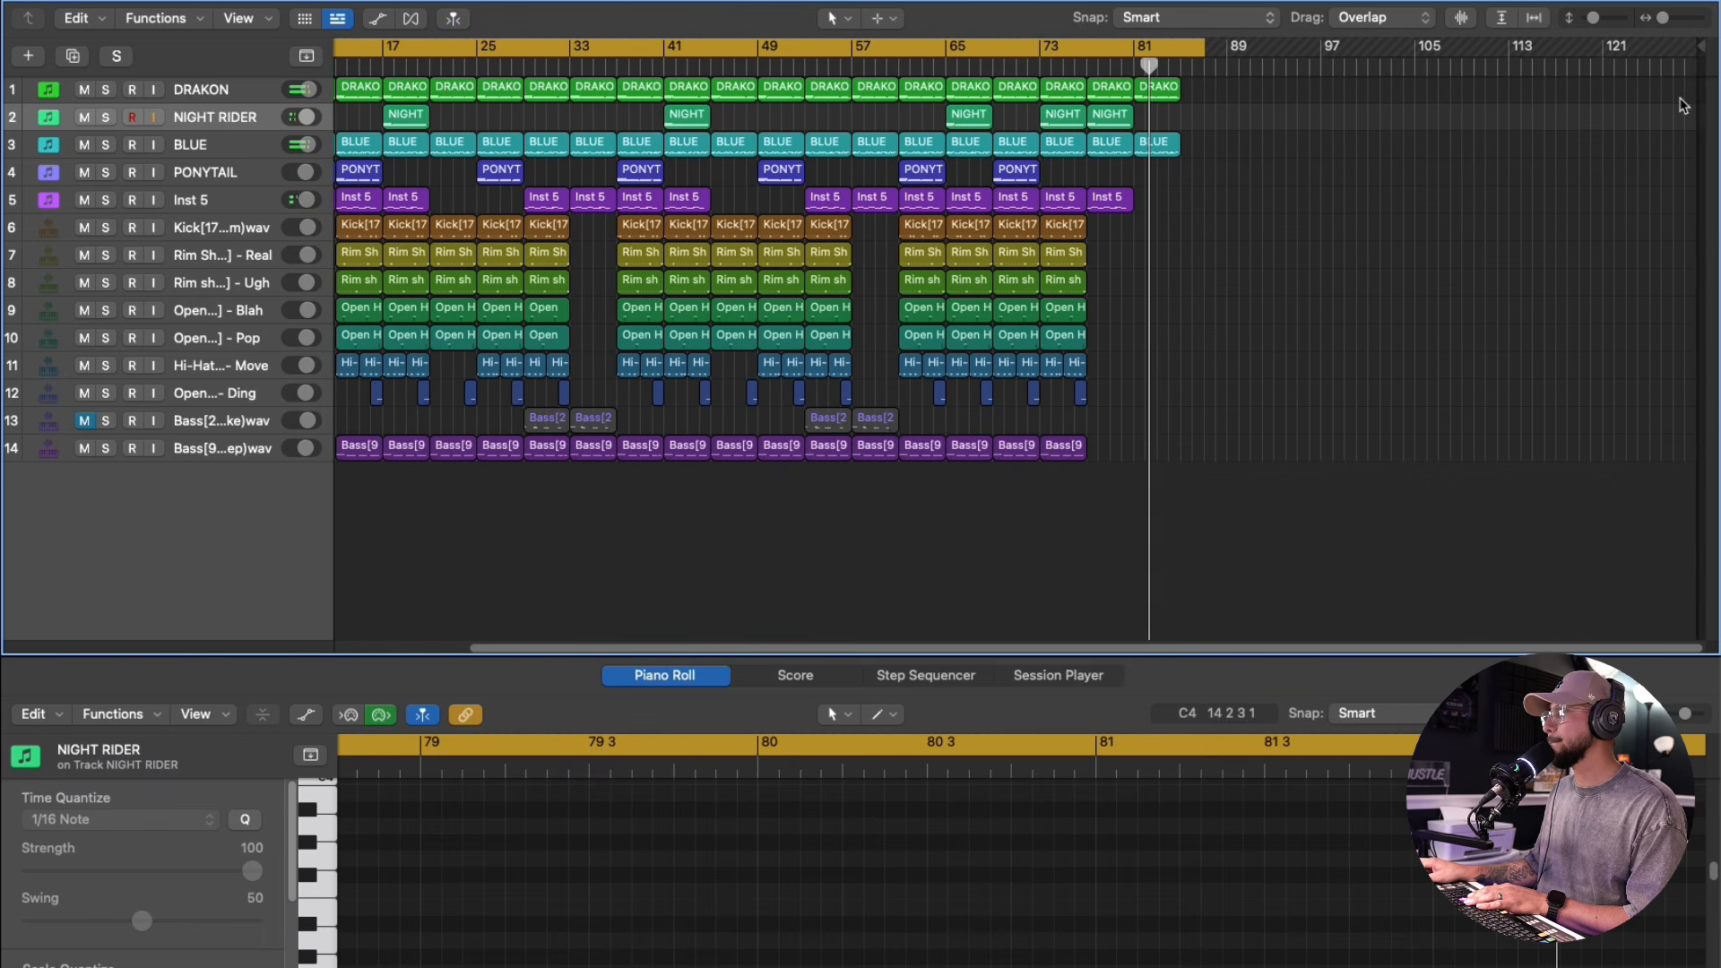
pyautogui.moveTo(1701, 51)
pyautogui.mouseDown()
pyautogui.moveTo(1333, 173)
pyautogui.moveTo(1199, 173)
pyautogui.moveTo(1213, 178)
pyautogui.mouseUp()
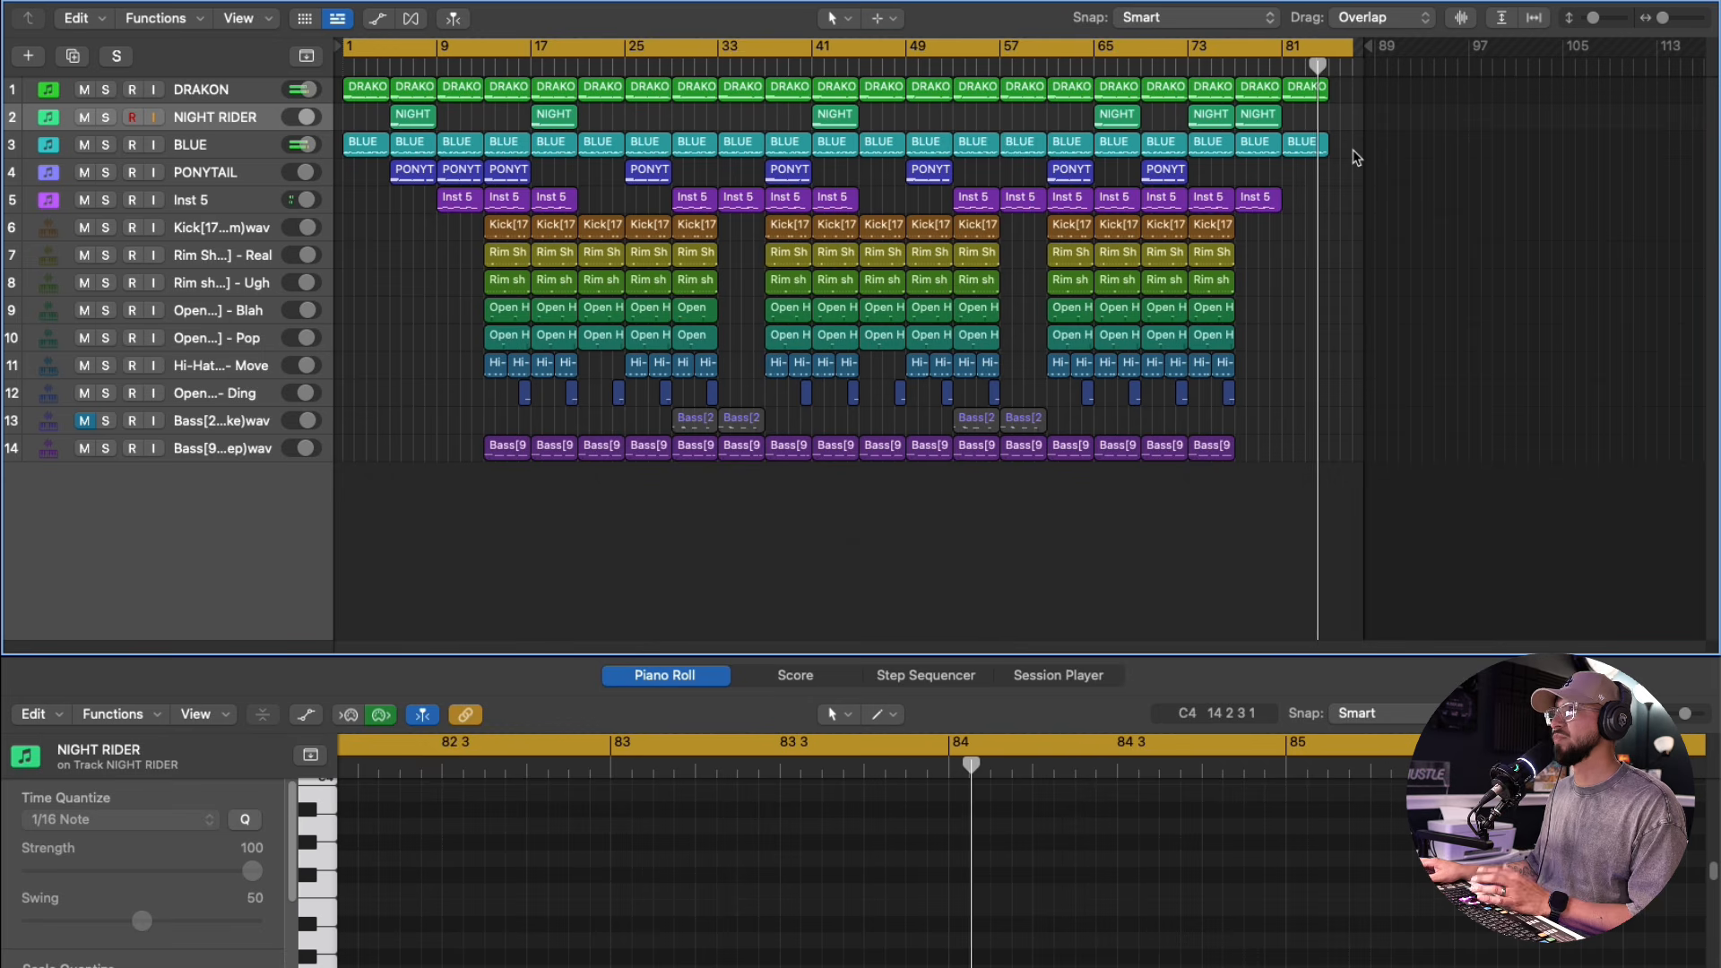